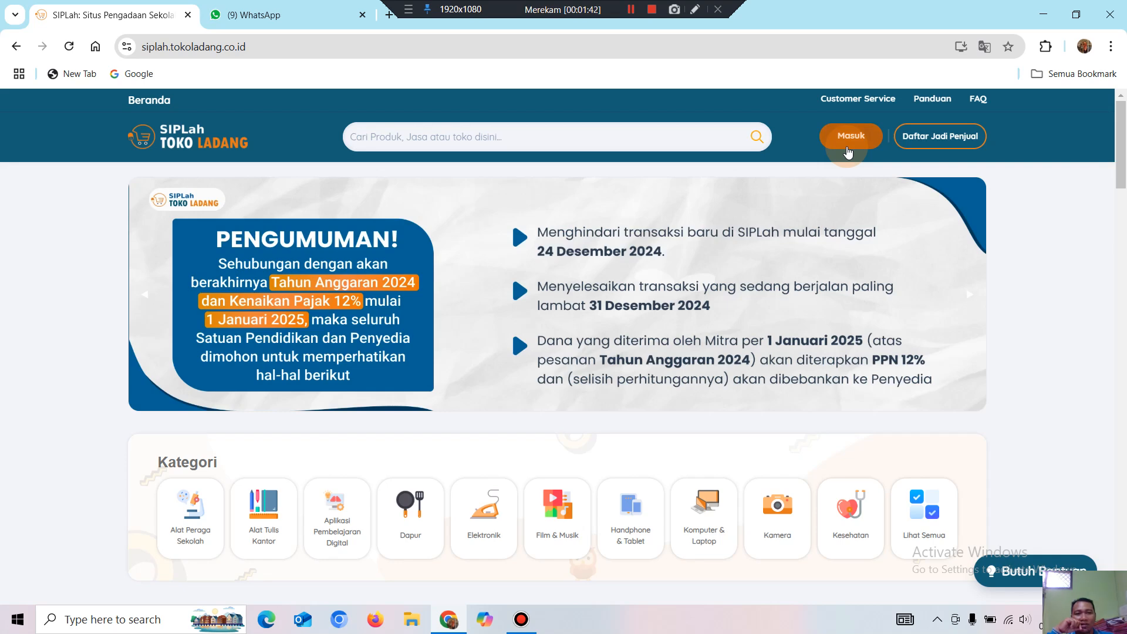
Sign in to the SIPLah Toko Ladang marketplace account from the header.
click(847, 151)
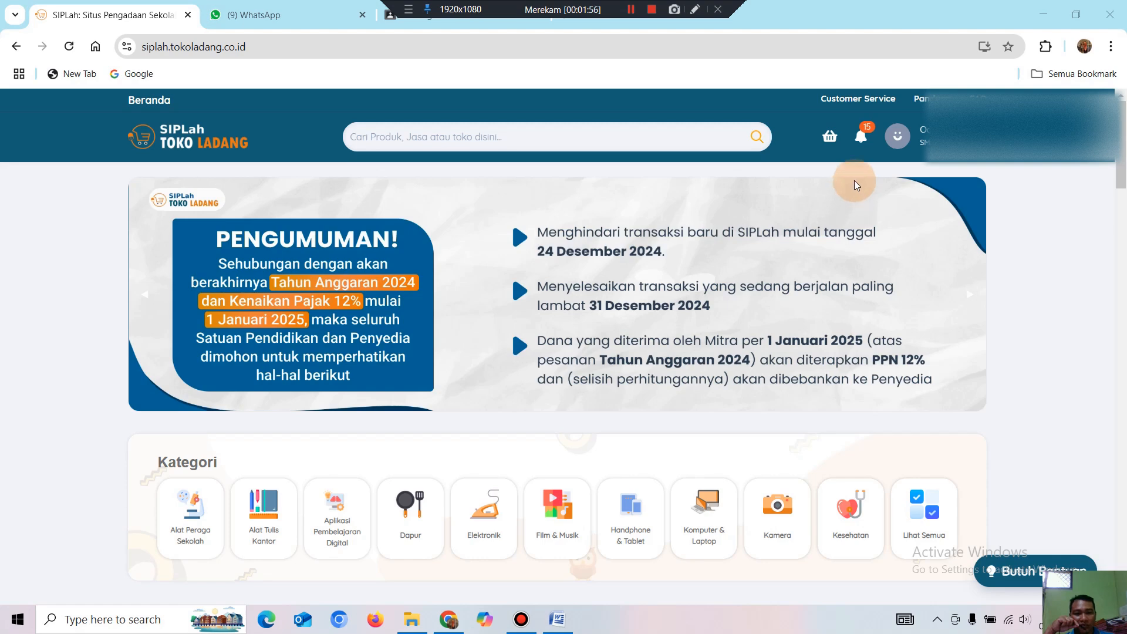
Enter 'toko jaya' in the marketplace search bar, then clear it.
click(374, 142)
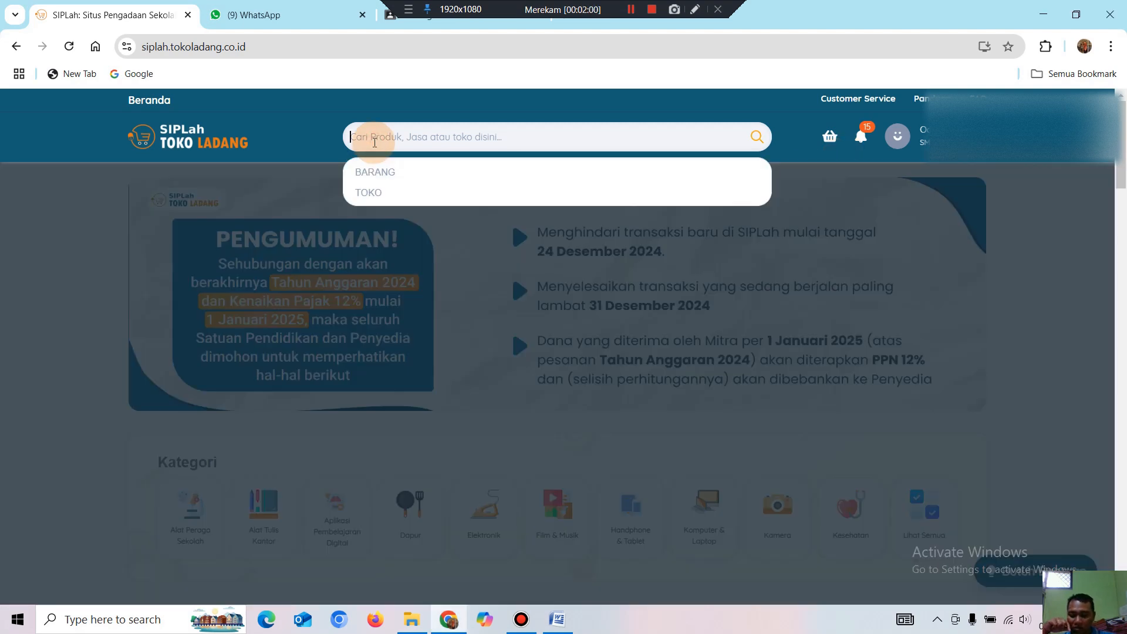
text(toko )
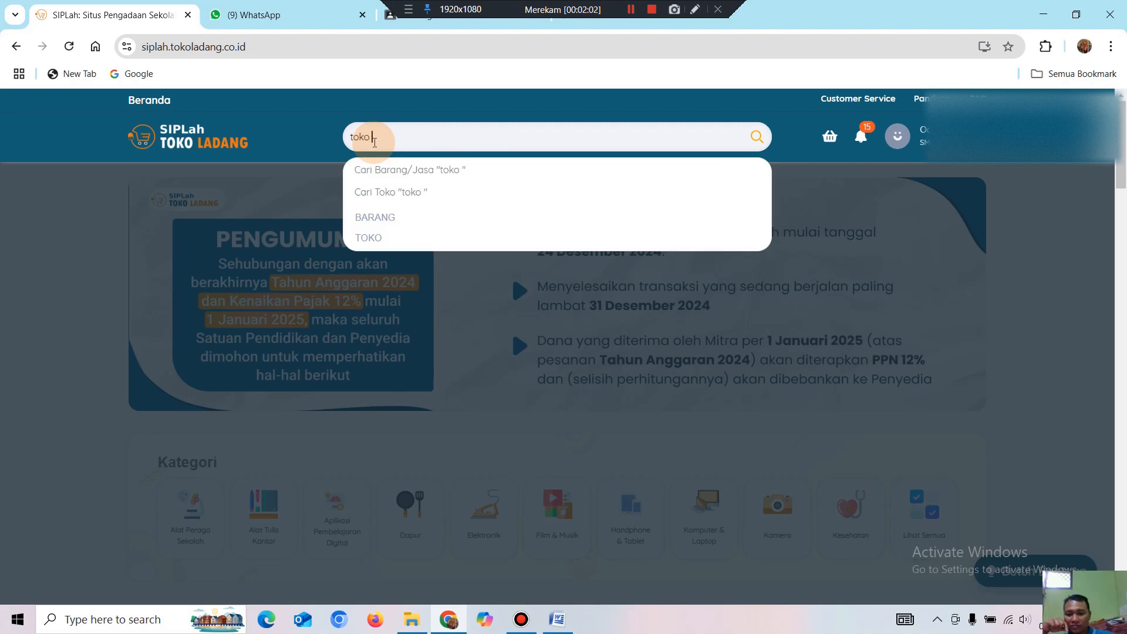
text(jaya)
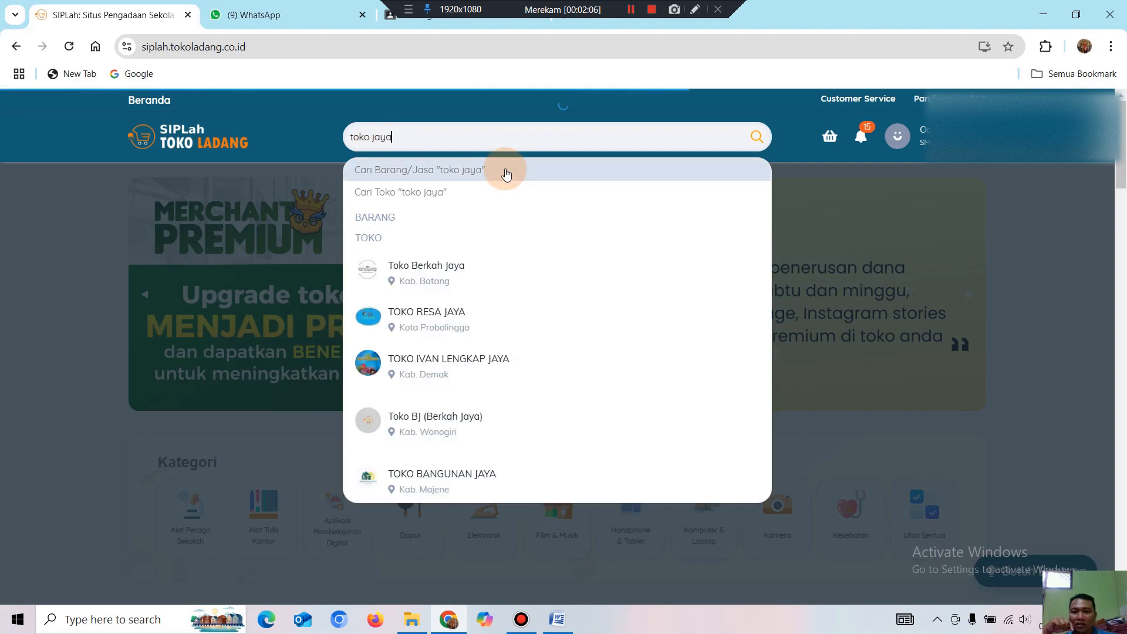
scroll(466, 422, down, 3)
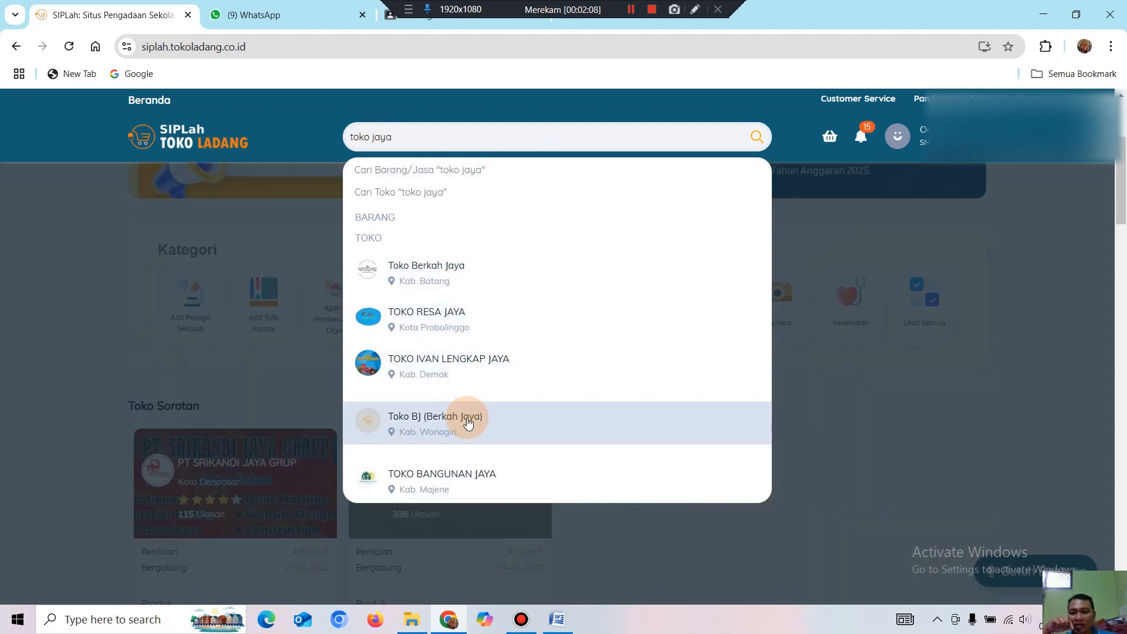
scroll(471, 412, up, 2)
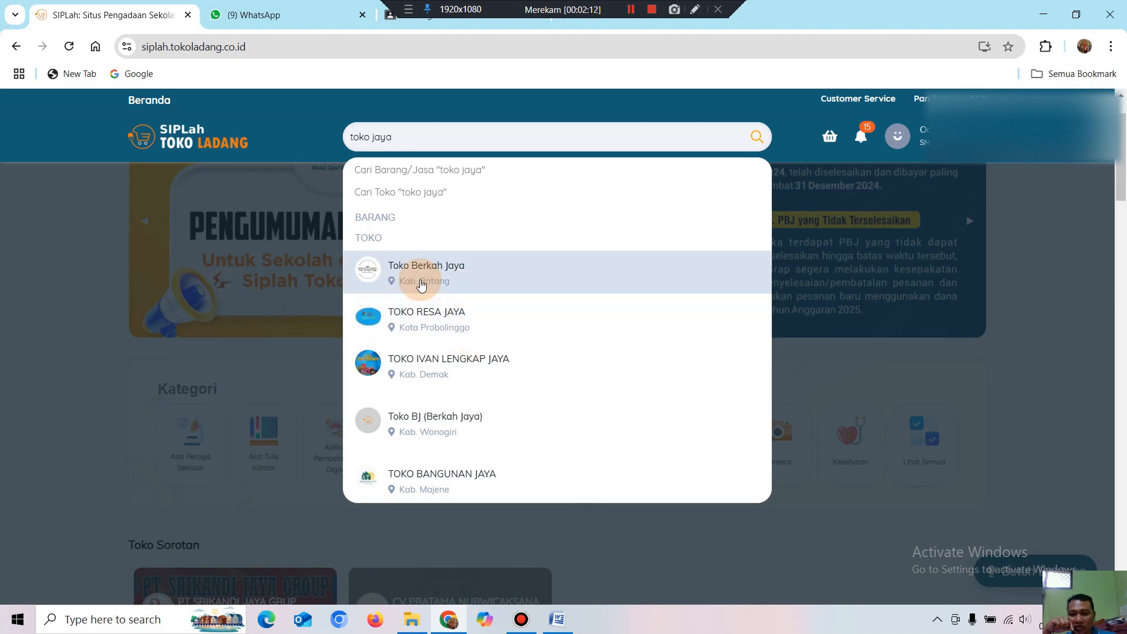
scroll(417, 282, up, 1)
scroll(459, 405, down, 2)
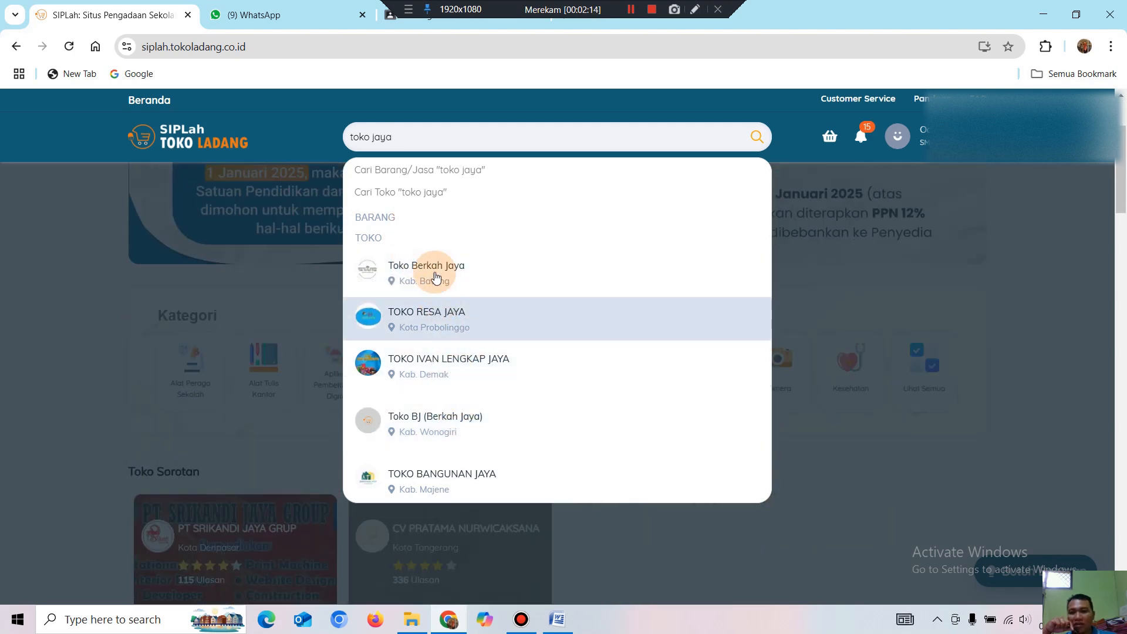
click(392, 137)
drag(392, 137, 339, 130)
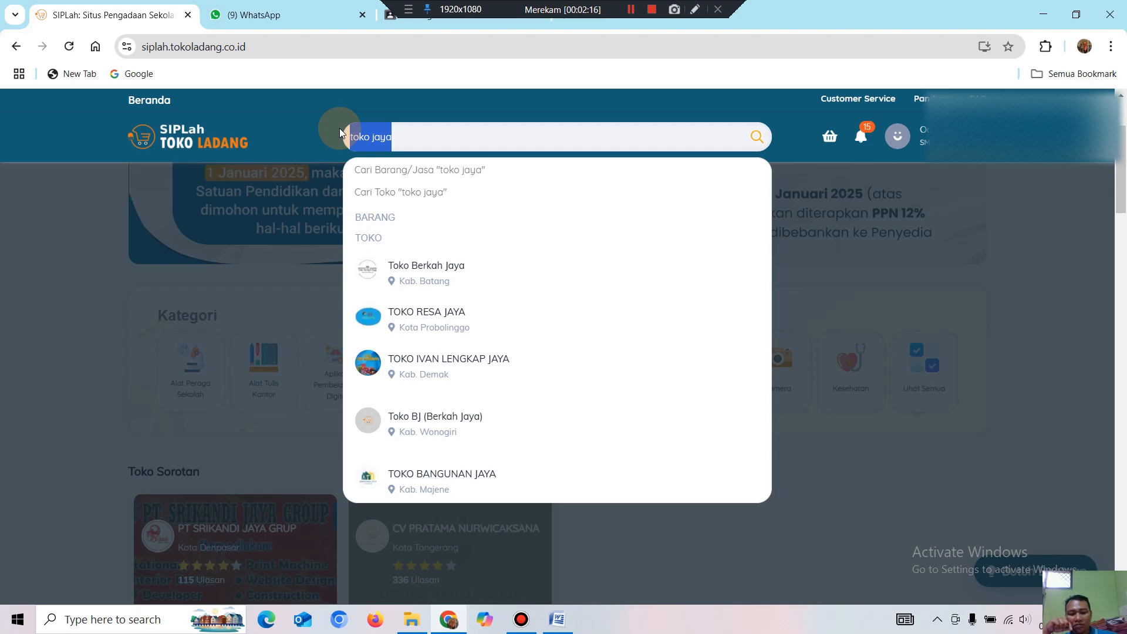
key(BackSpace)
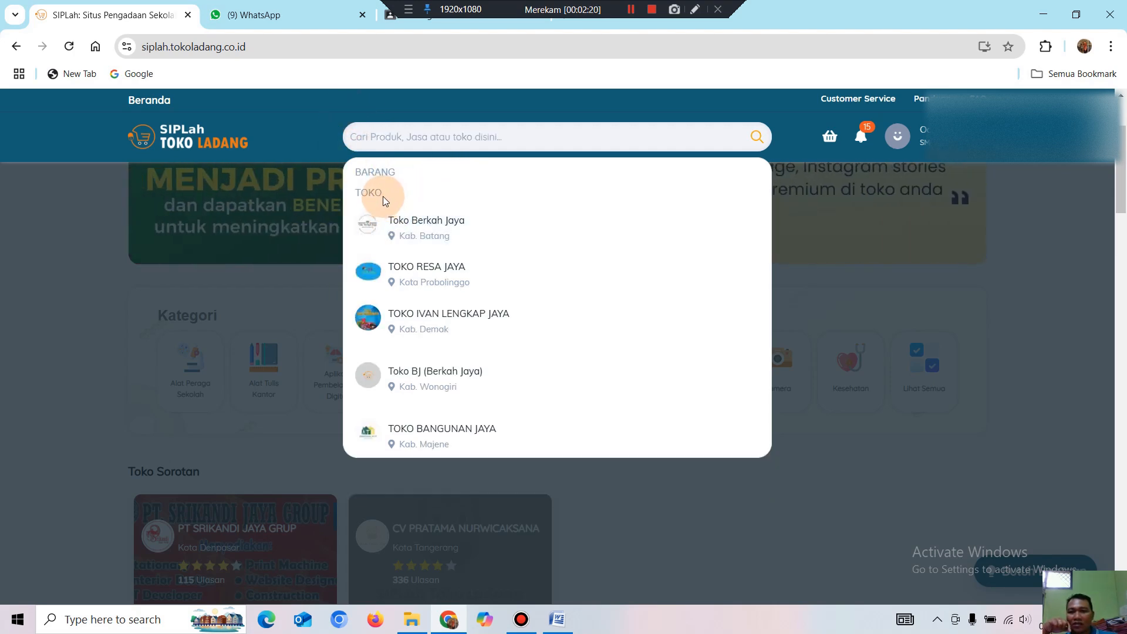
Search the marketplace for 'toko megah jaya'.
scroll(446, 241, down, 3)
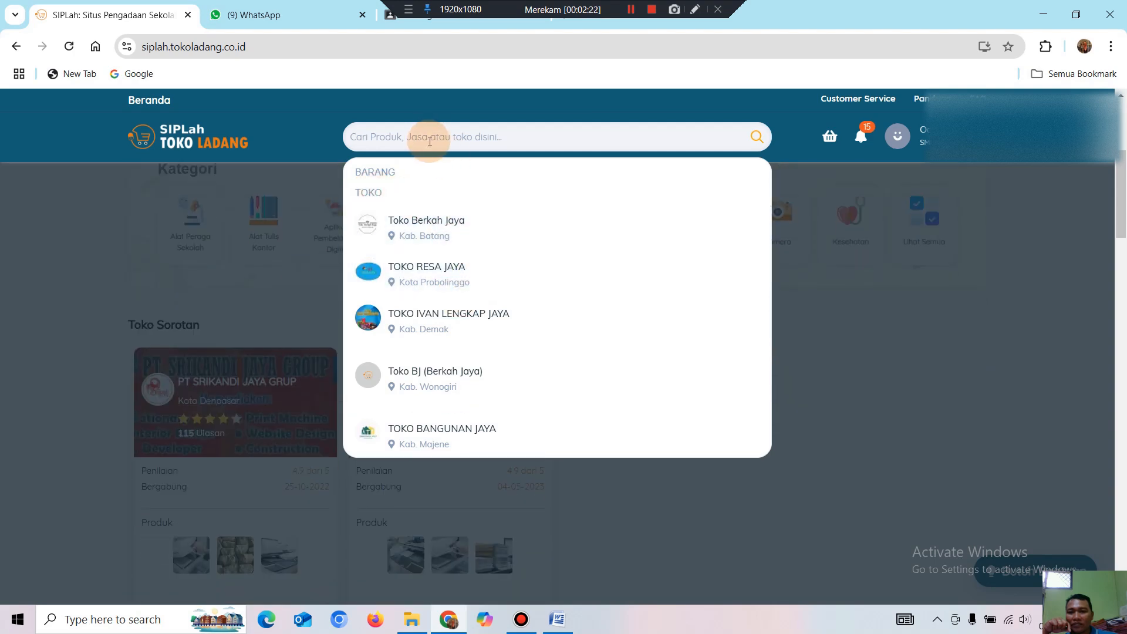
text(toko ja)
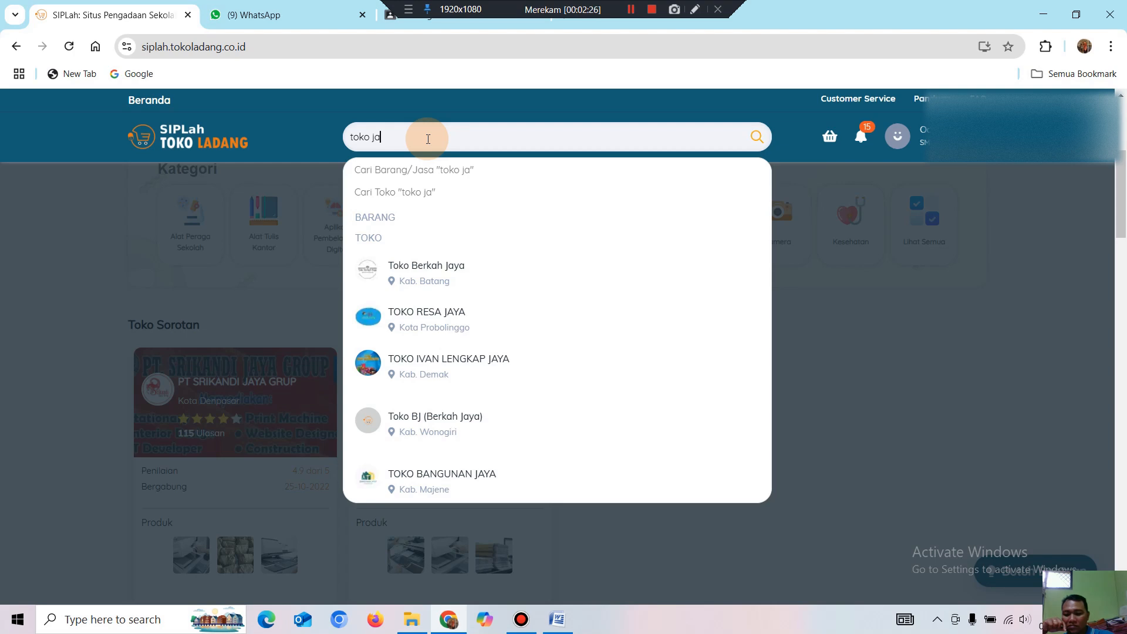
key(BackSpace)
key(BackSpace)
text(meah)
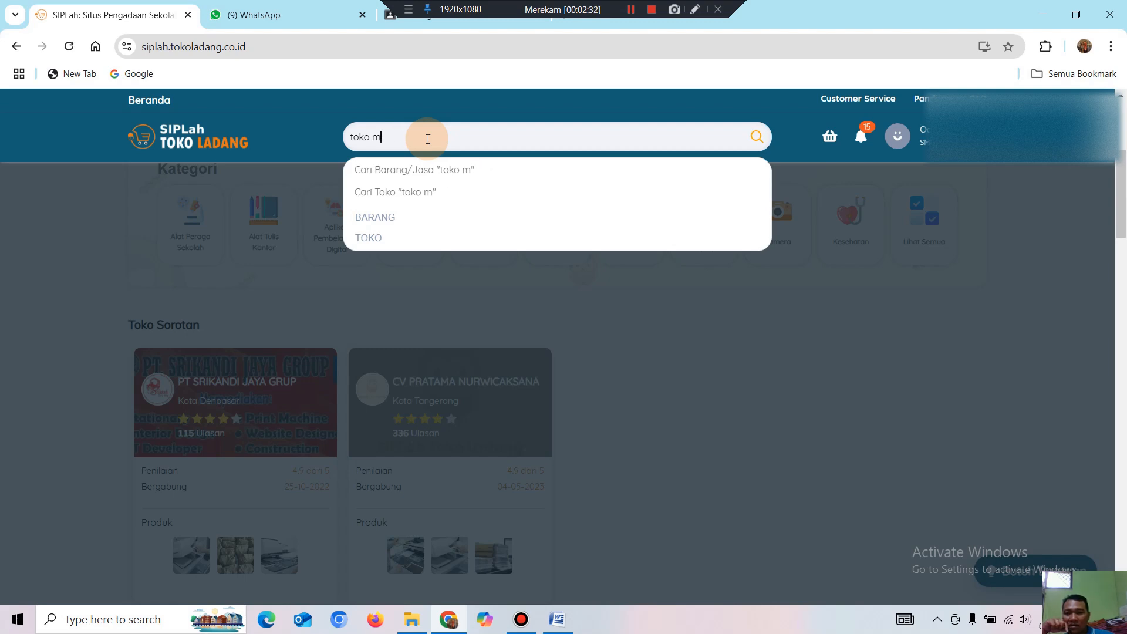
text(egah jaya)
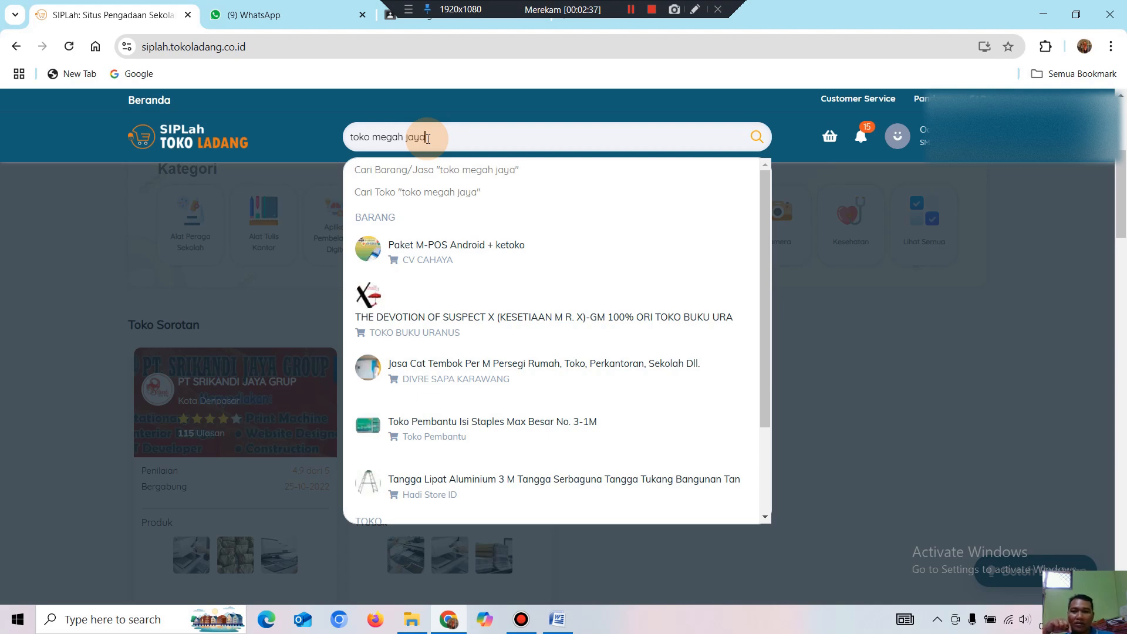
key(Return)
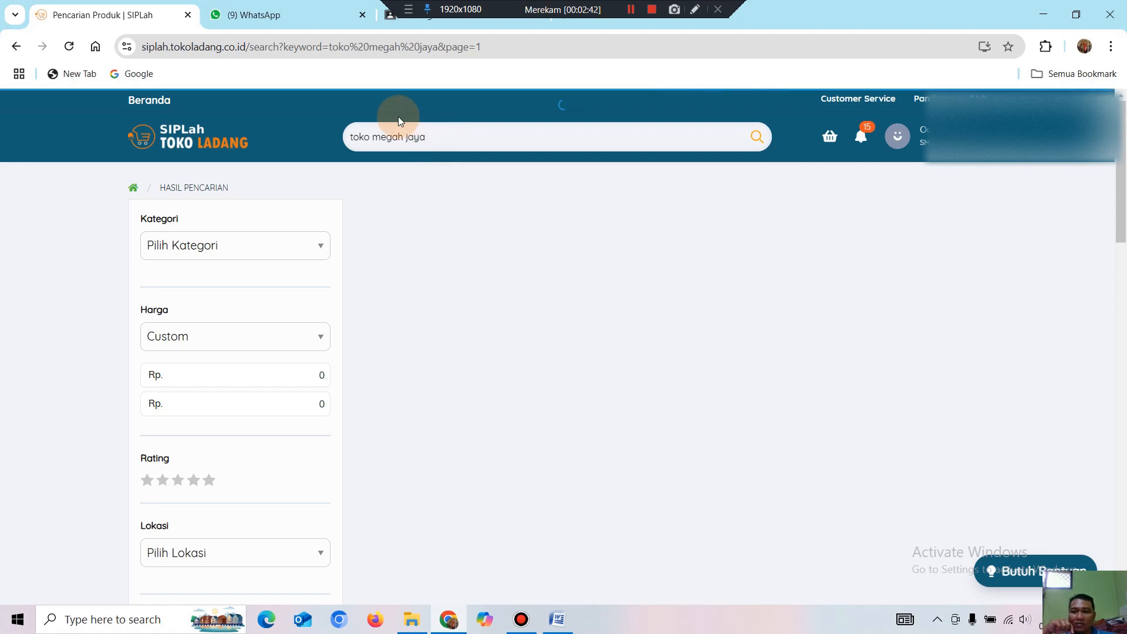
Run a store search for 'toko megah jaya', then clear the search box and reload.
click(439, 141)
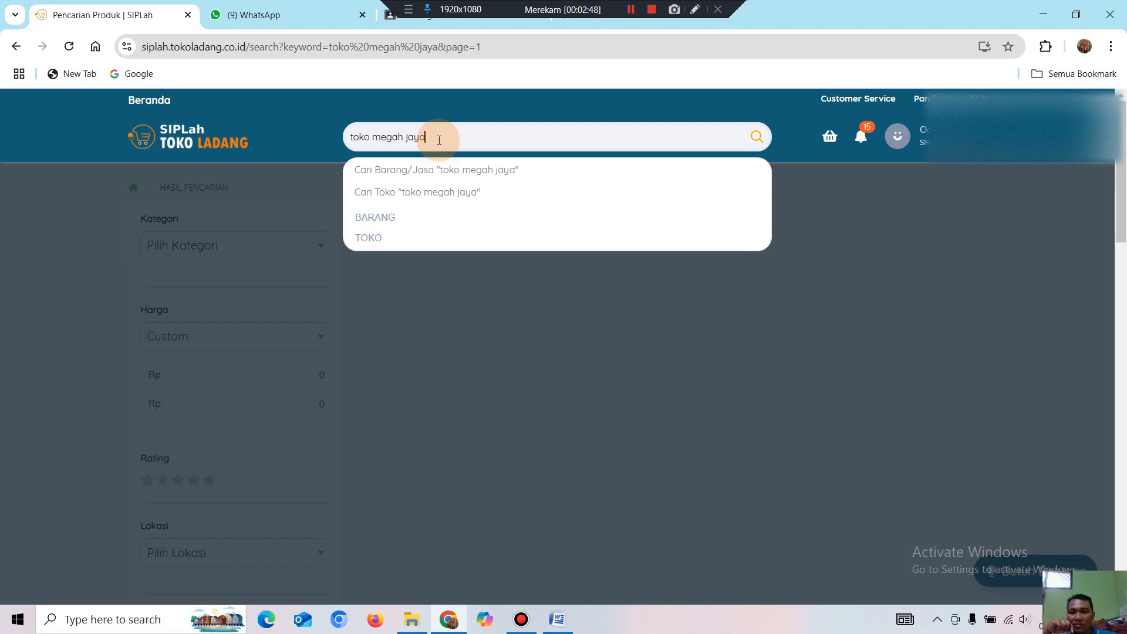
click(457, 201)
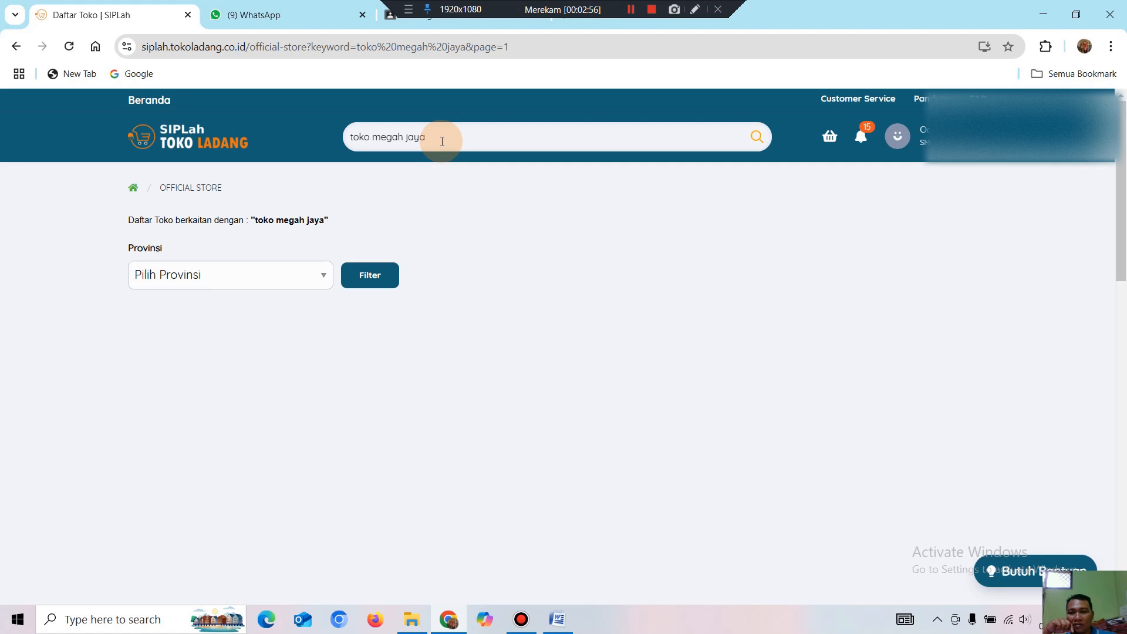
drag(442, 141, 335, 144)
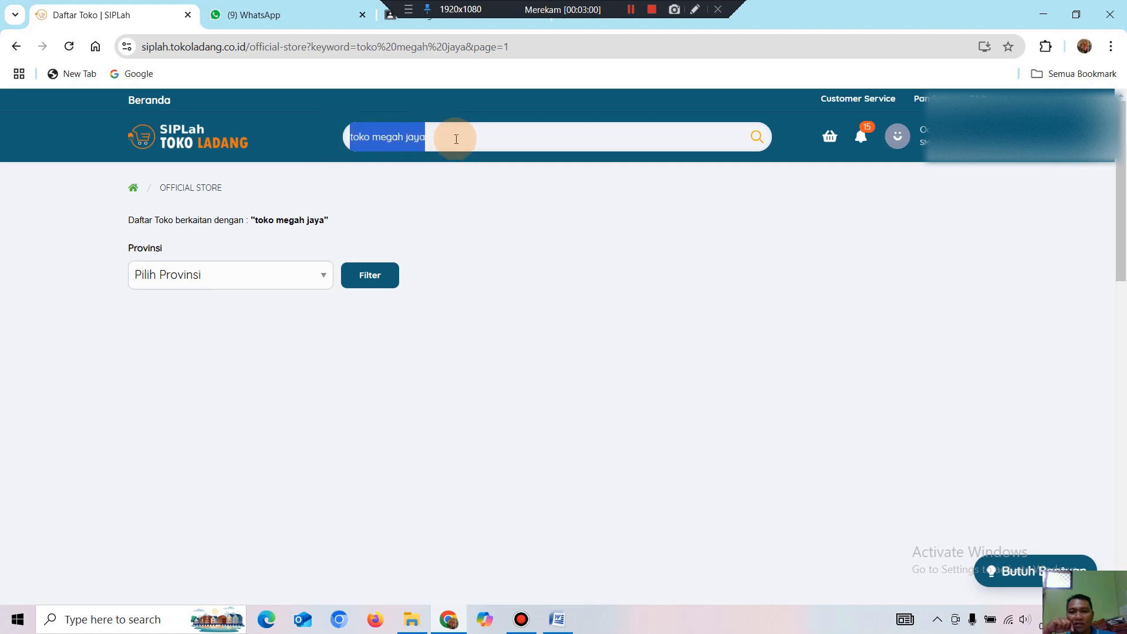
key(BackSpace)
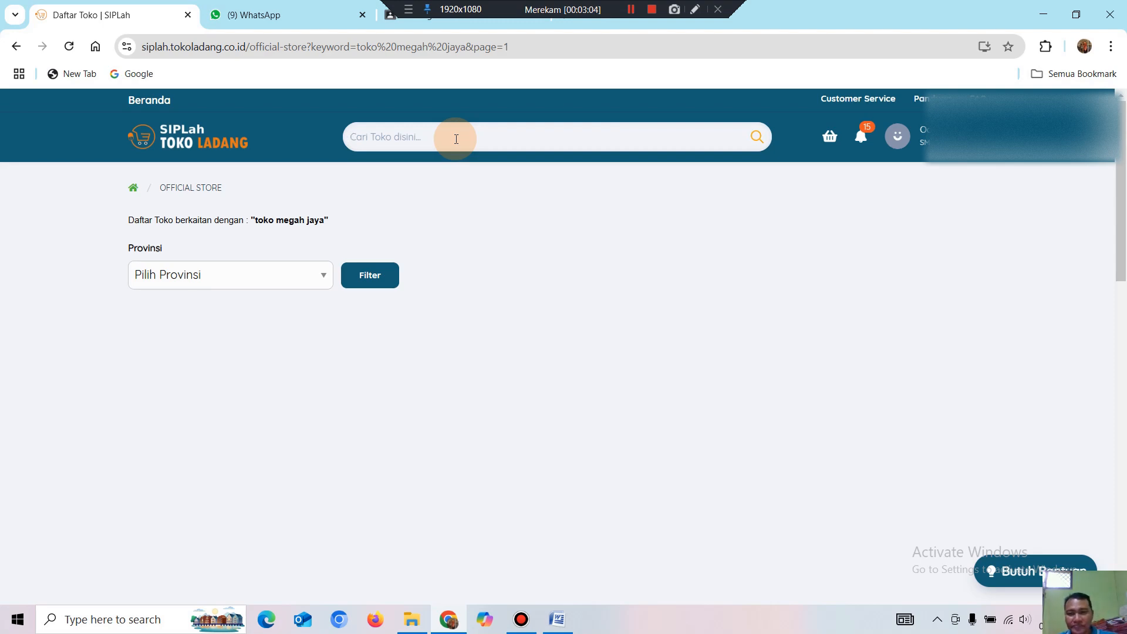
click(70, 46)
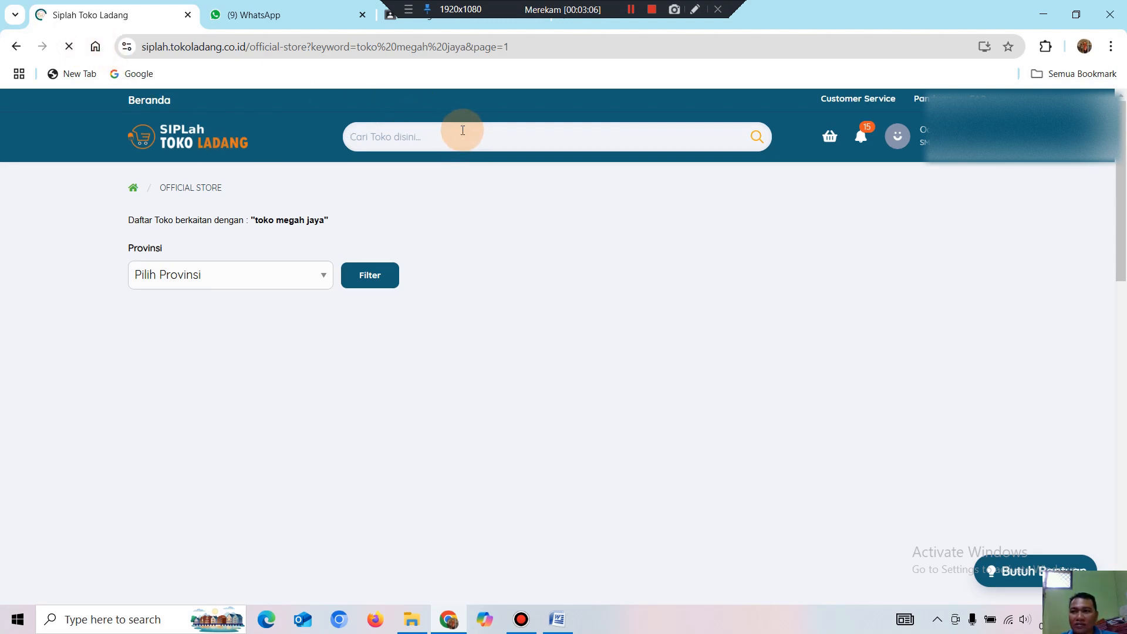
Search goods and services for 'toko megah jaya', then replace the query with 'Megah Jaya'.
click(438, 143)
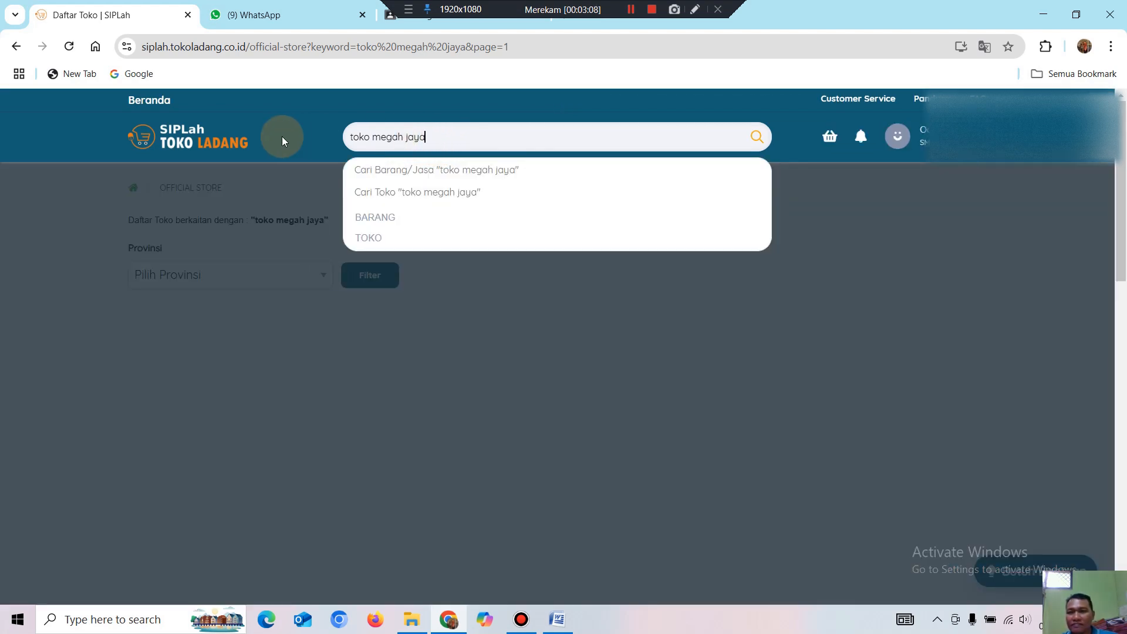
click(354, 142)
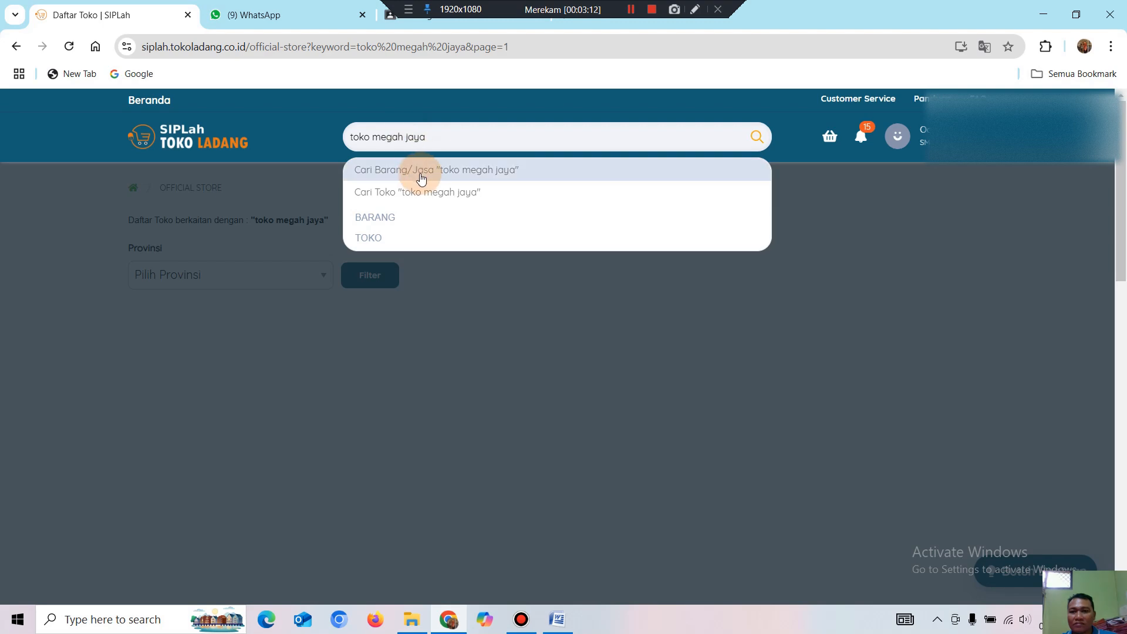
click(419, 169)
drag(425, 141, 324, 126)
key(BackSpace)
text(M)
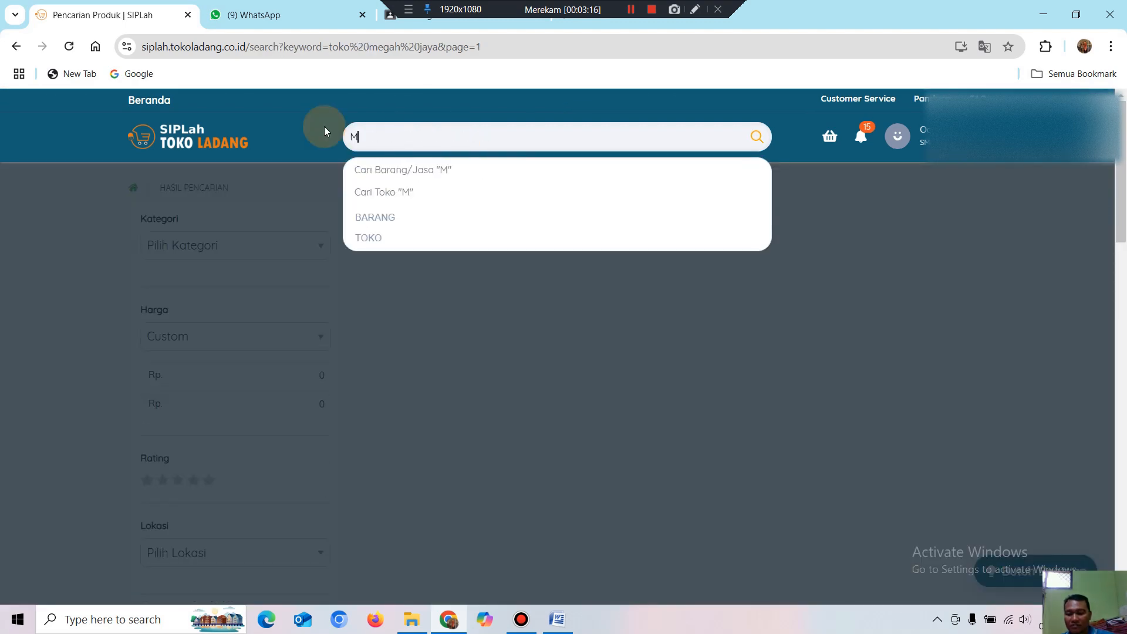
text(egah Jaya)
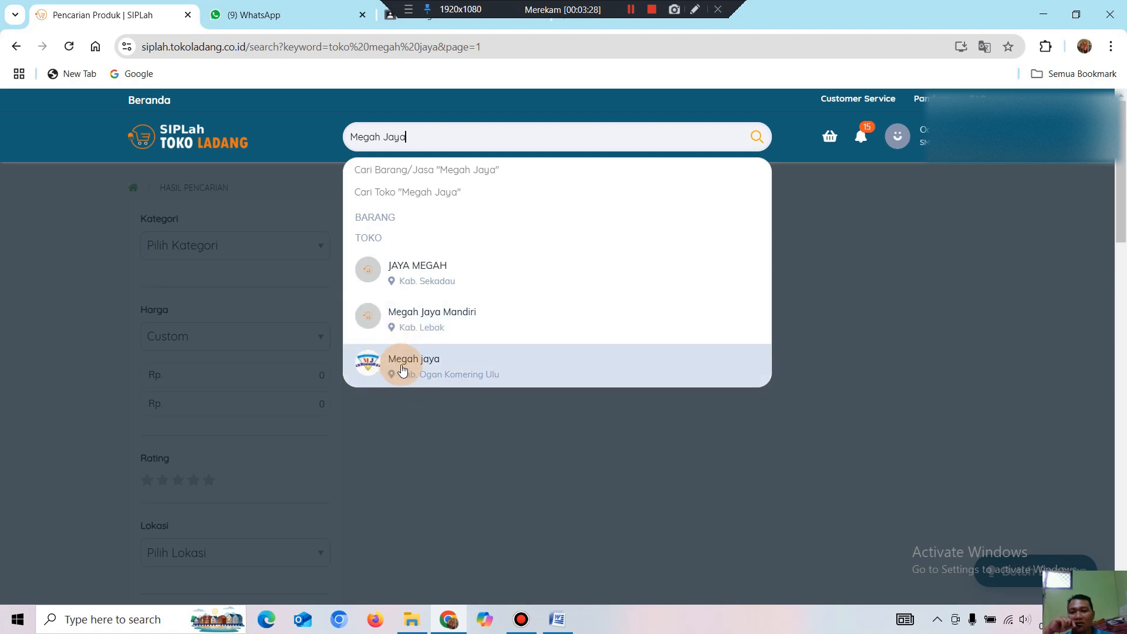
click(451, 368)
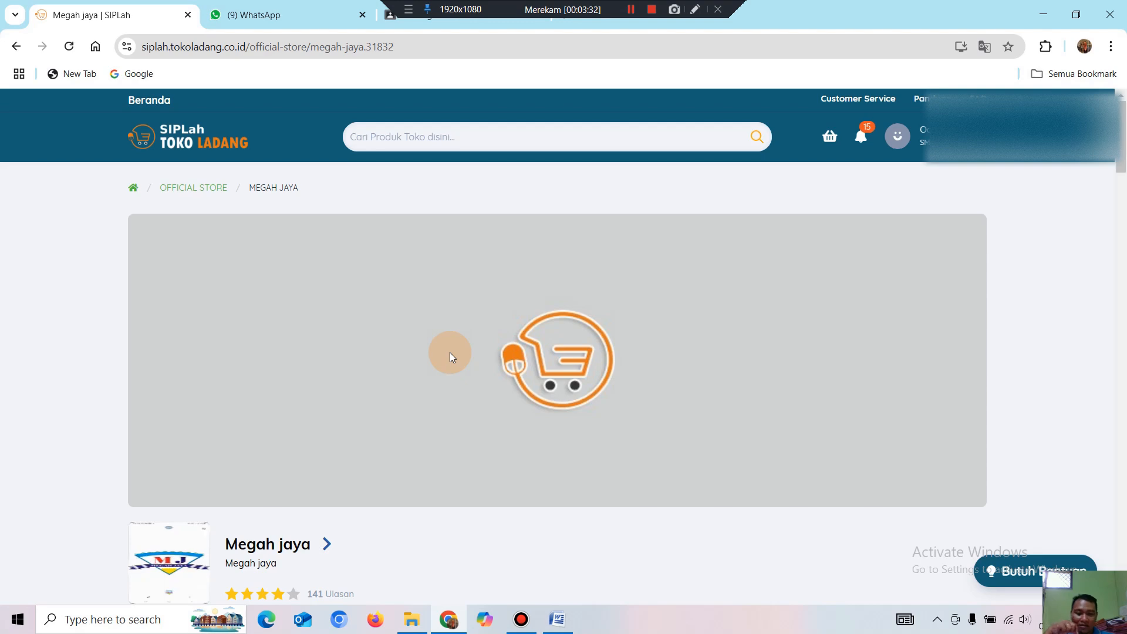
scroll(456, 325, down, 6)
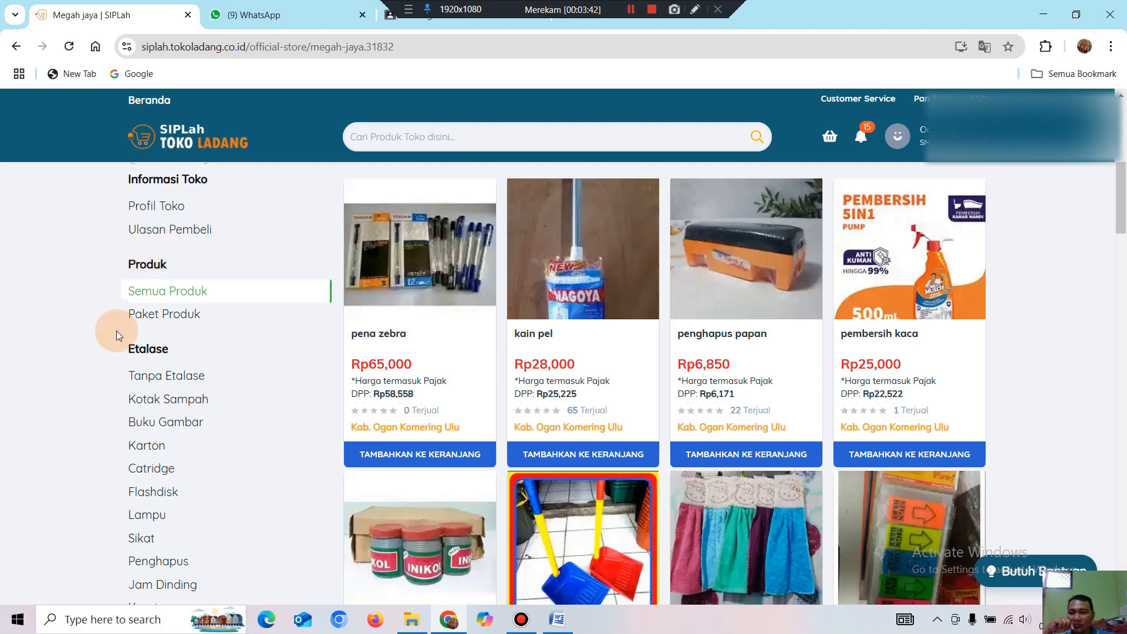
scroll(188, 405, down, 1)
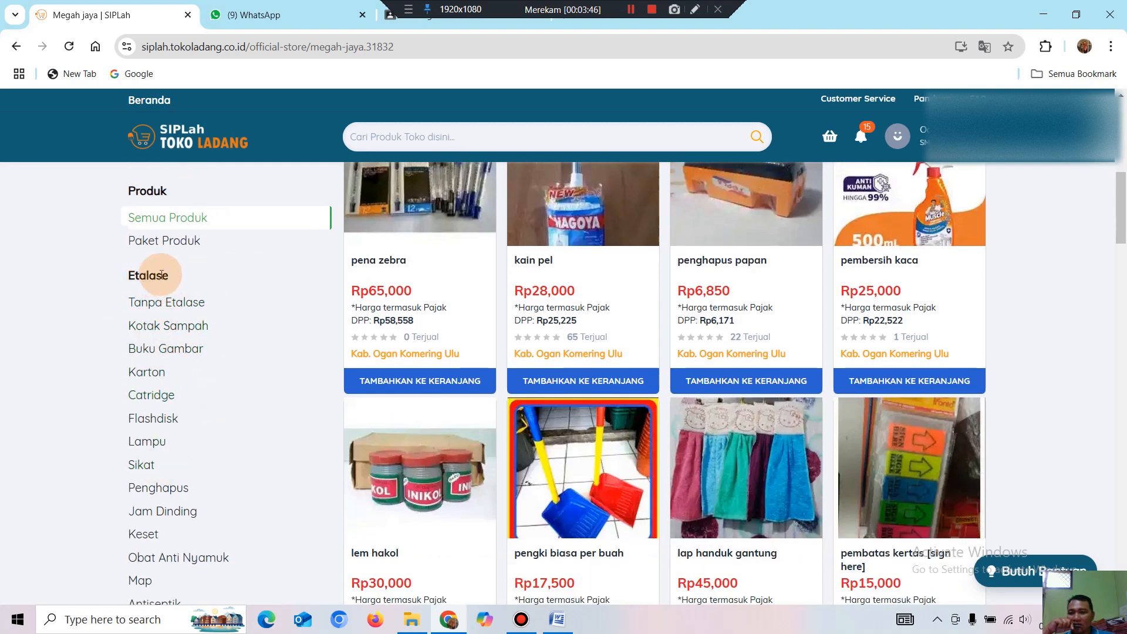
drag(171, 276, 130, 274)
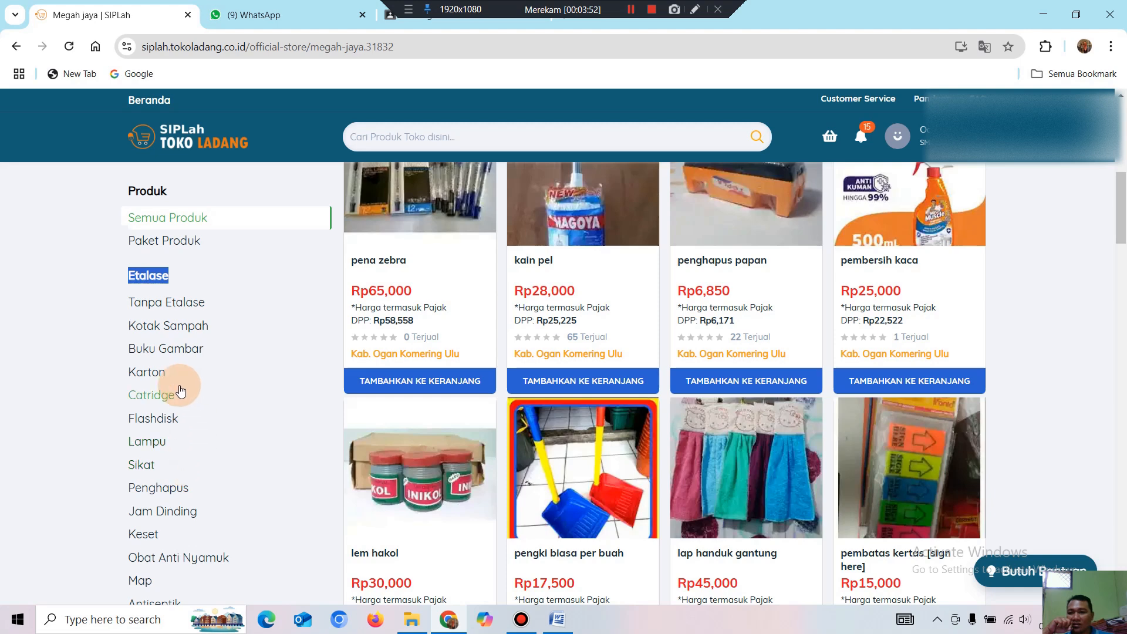
scroll(179, 380, up, 3)
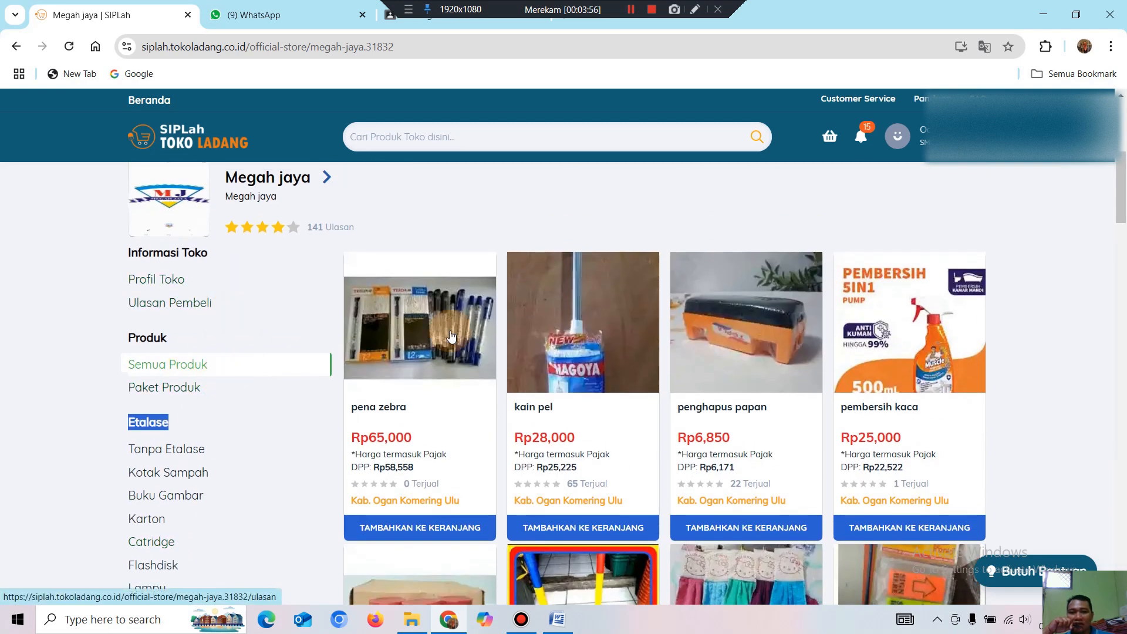
scroll(247, 392, down, 15)
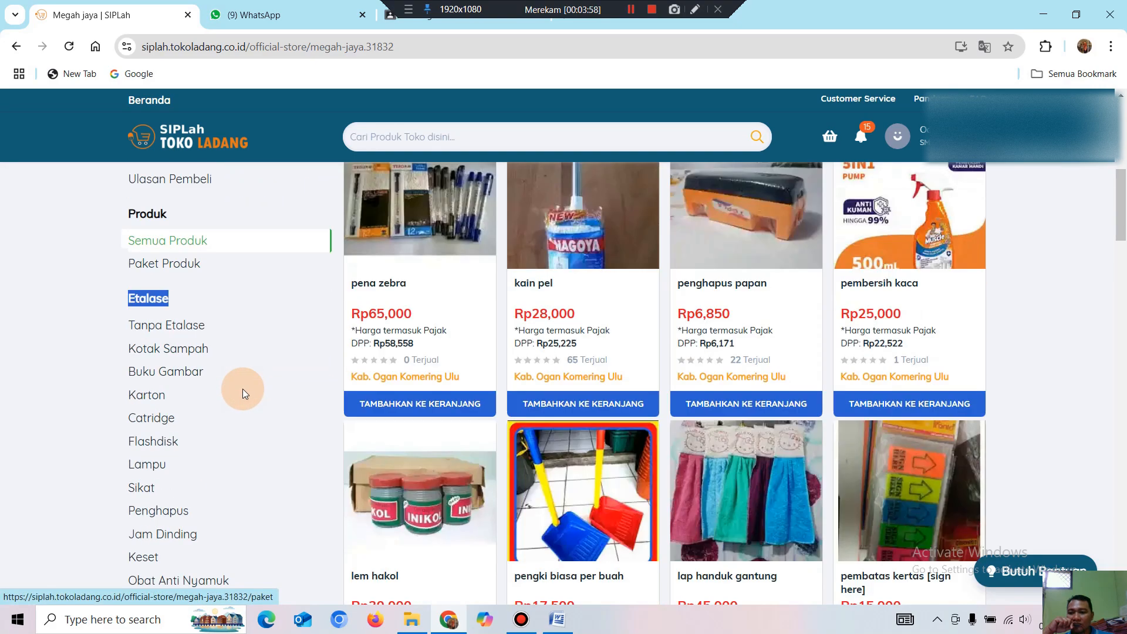
scroll(259, 405, down, 19)
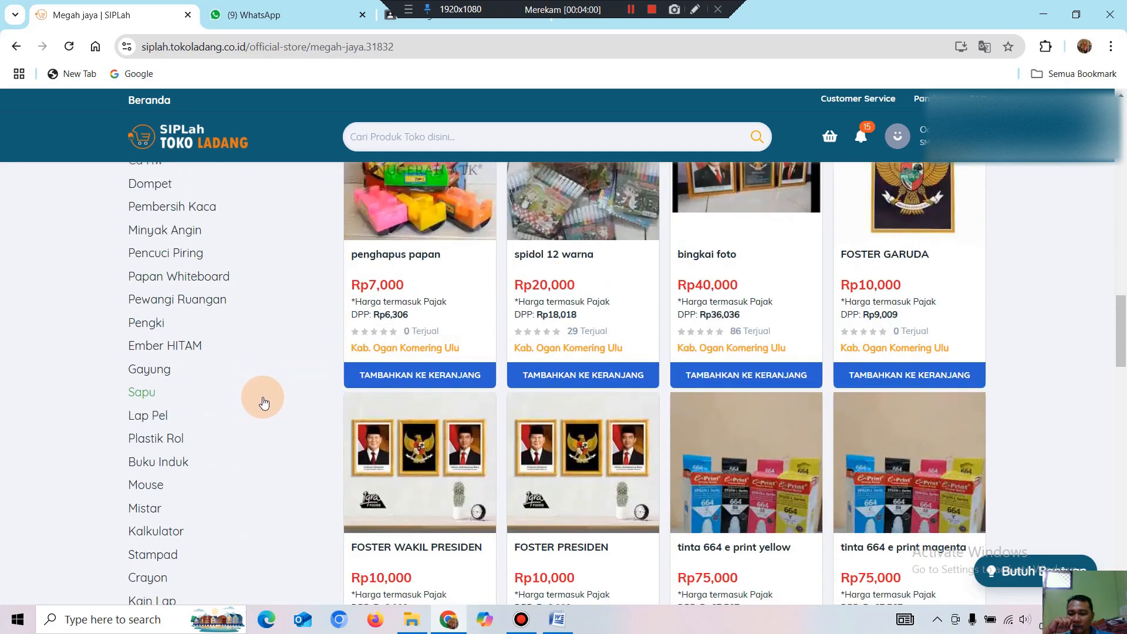
scroll(268, 396, down, 8)
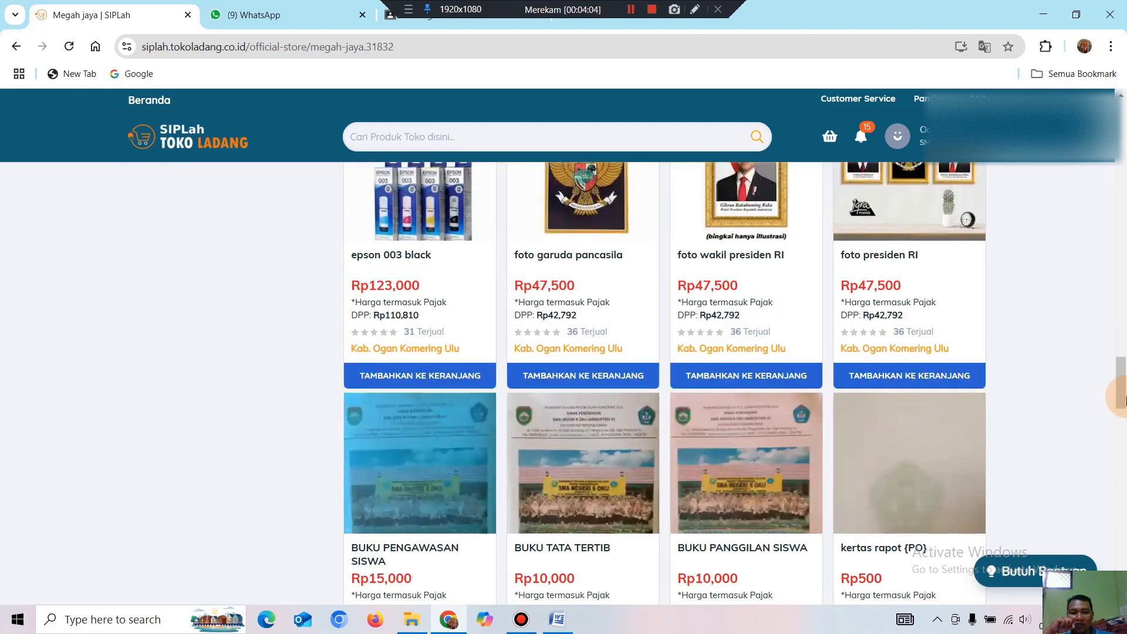
drag(1124, 400, 1125, 184)
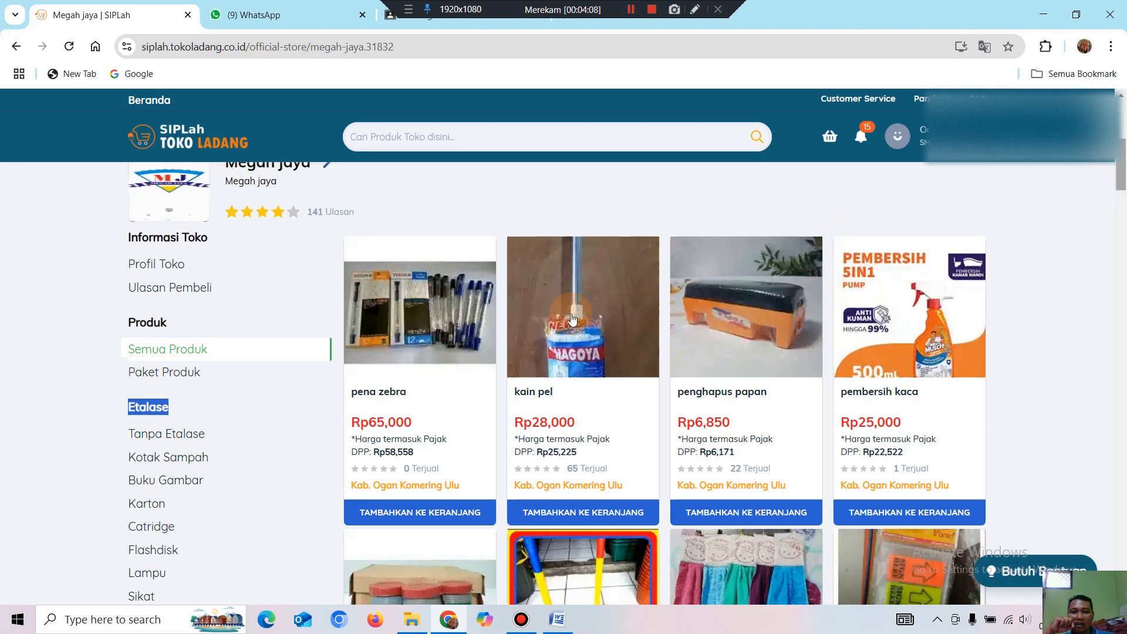
scroll(593, 311, up, 1)
scroll(593, 311, up, 1)
click(442, 301)
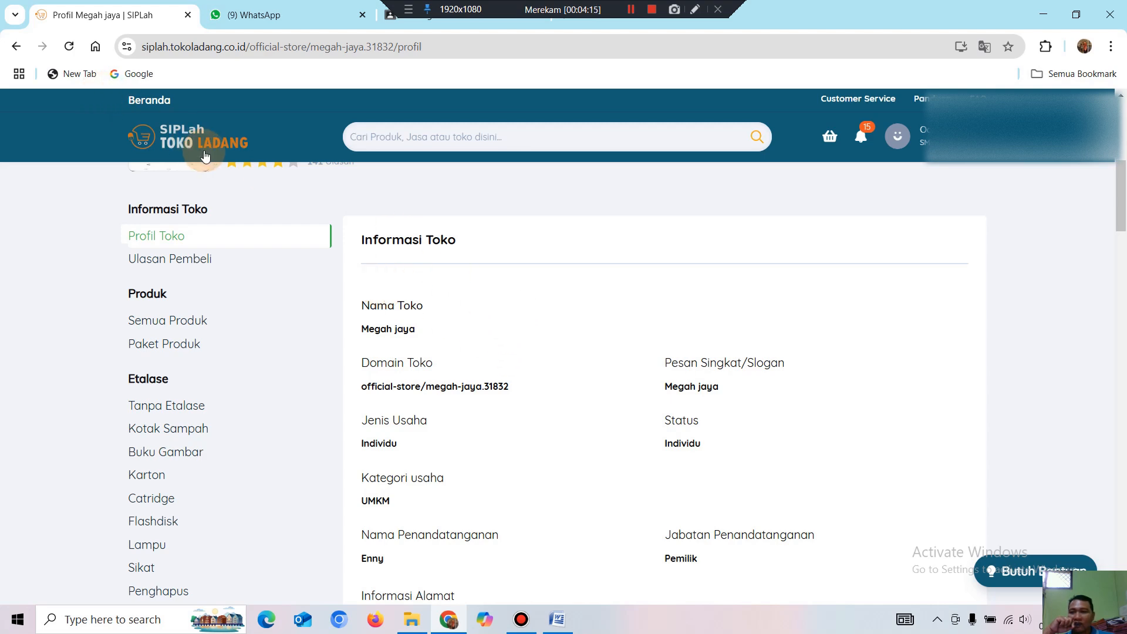
scroll(315, 335, down, 1)
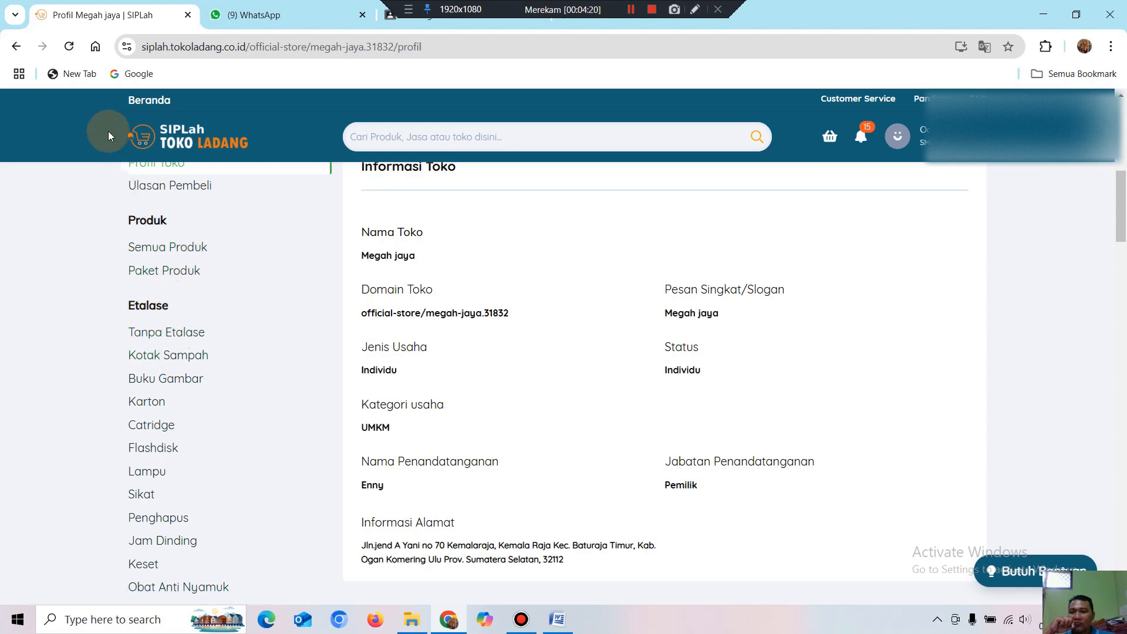
click(20, 50)
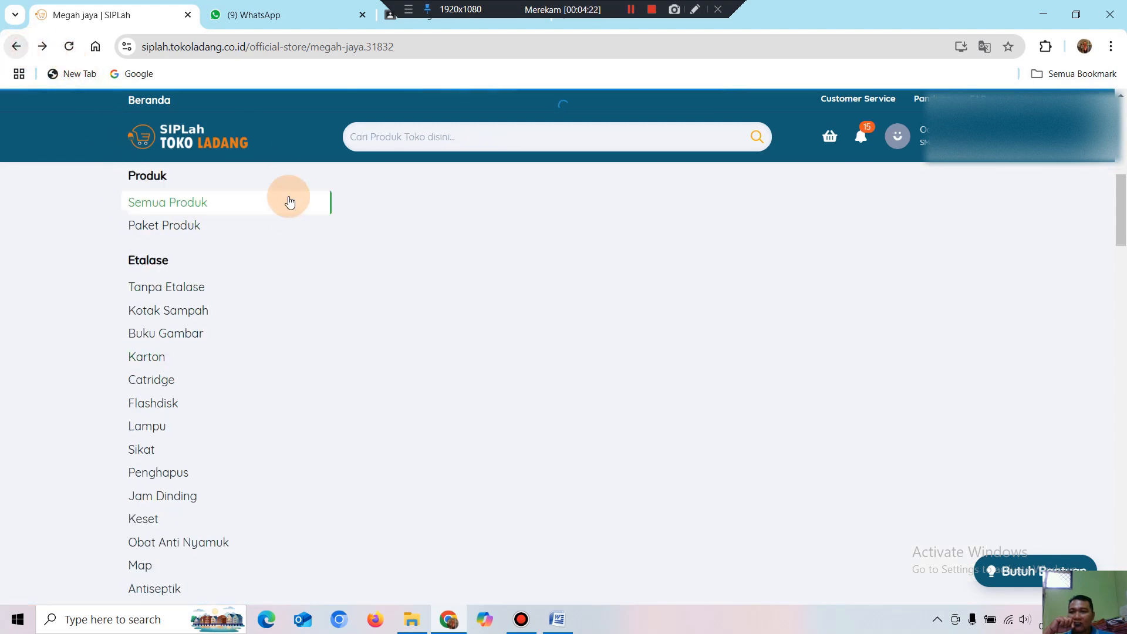
scroll(324, 317, up, 1)
scroll(325, 317, up, 4)
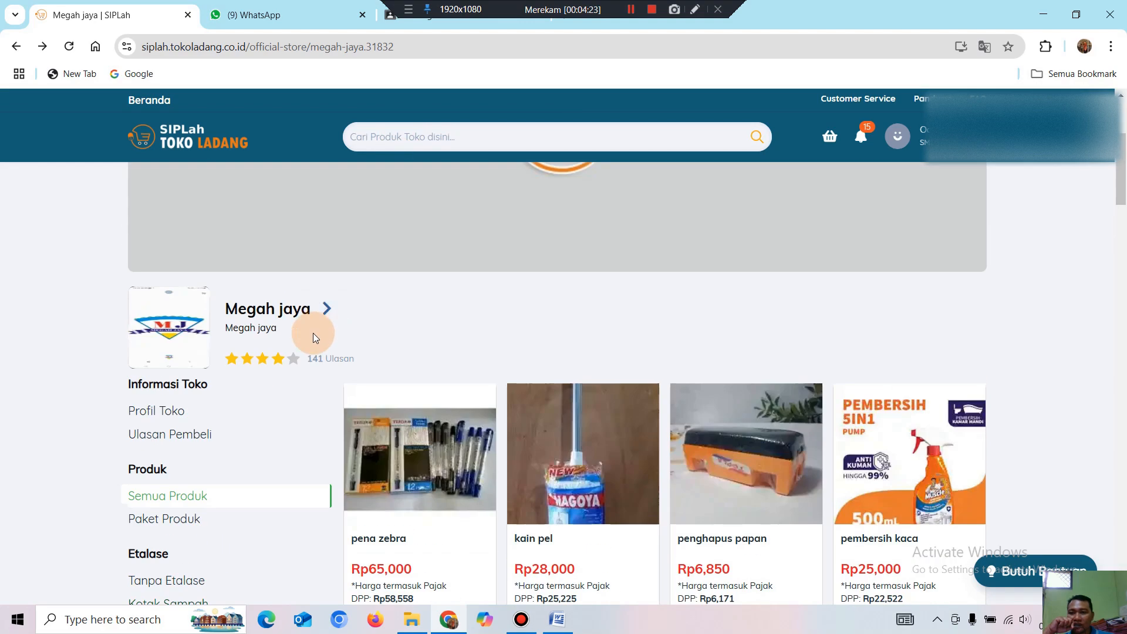
scroll(323, 312, down, 4)
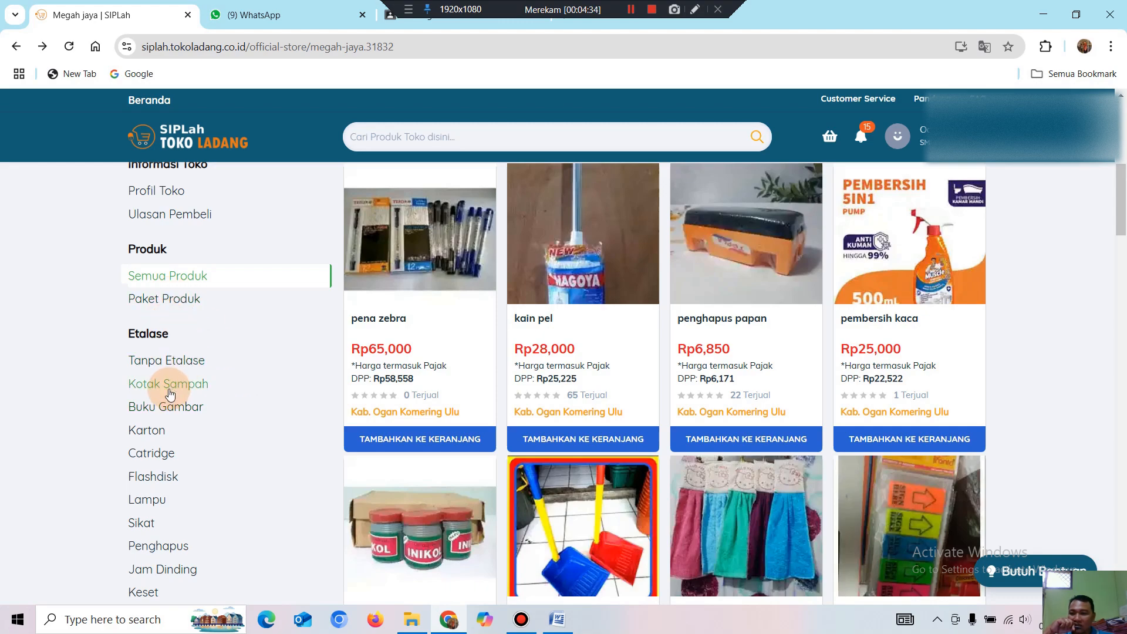
scroll(170, 382, down, 1)
scroll(177, 405, down, 1)
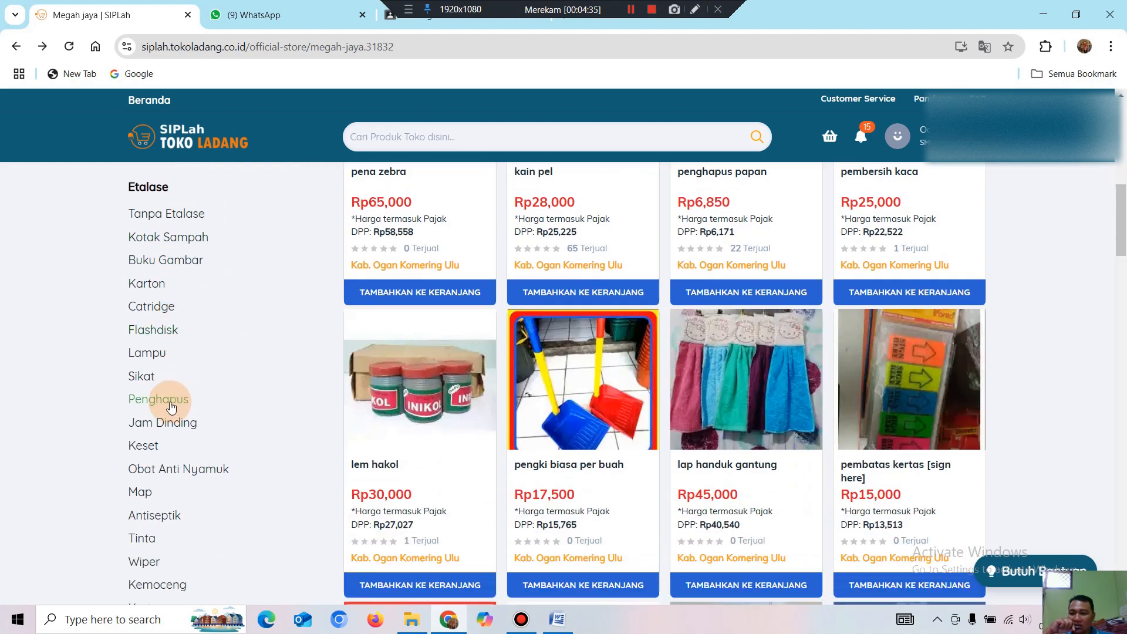
scroll(175, 402, down, 2)
scroll(168, 431, down, 2)
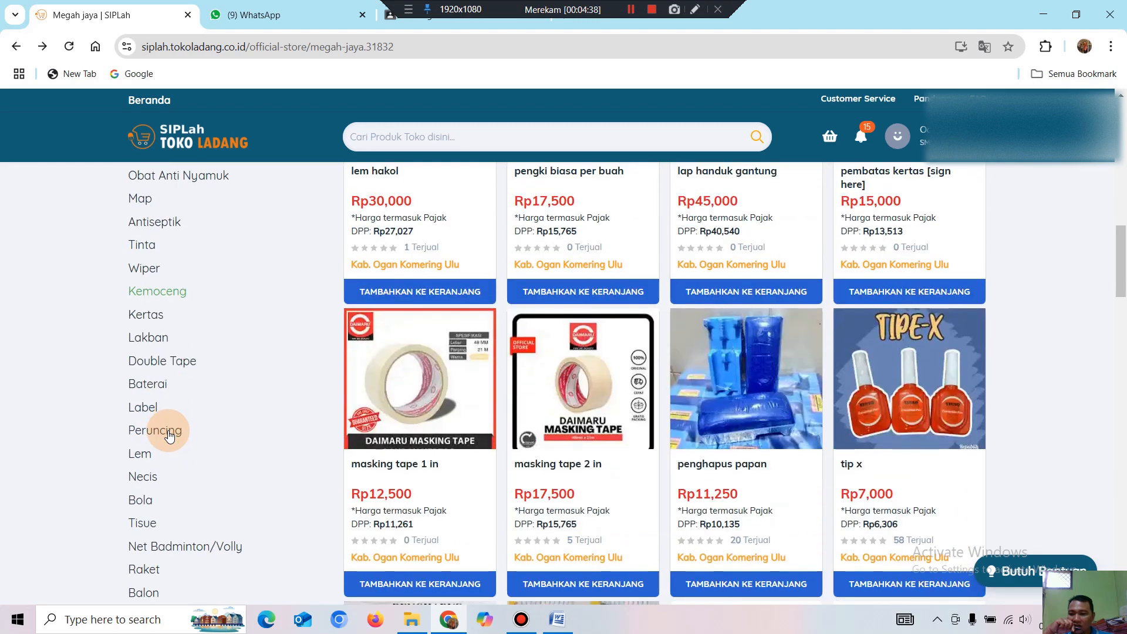
scroll(162, 449, down, 2)
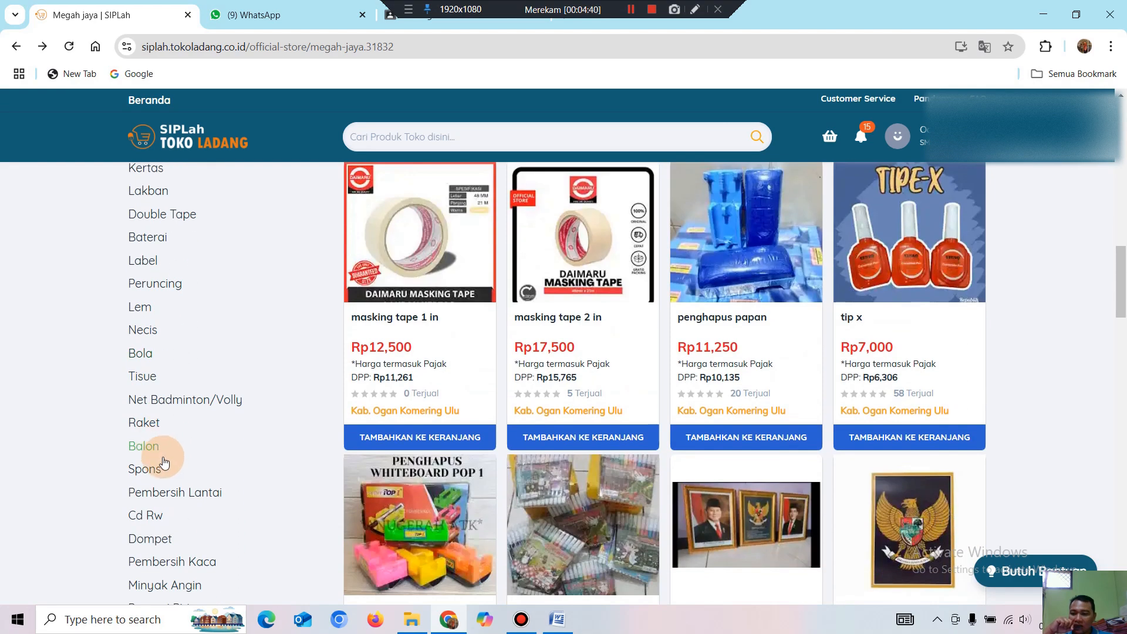
scroll(159, 455, down, 4)
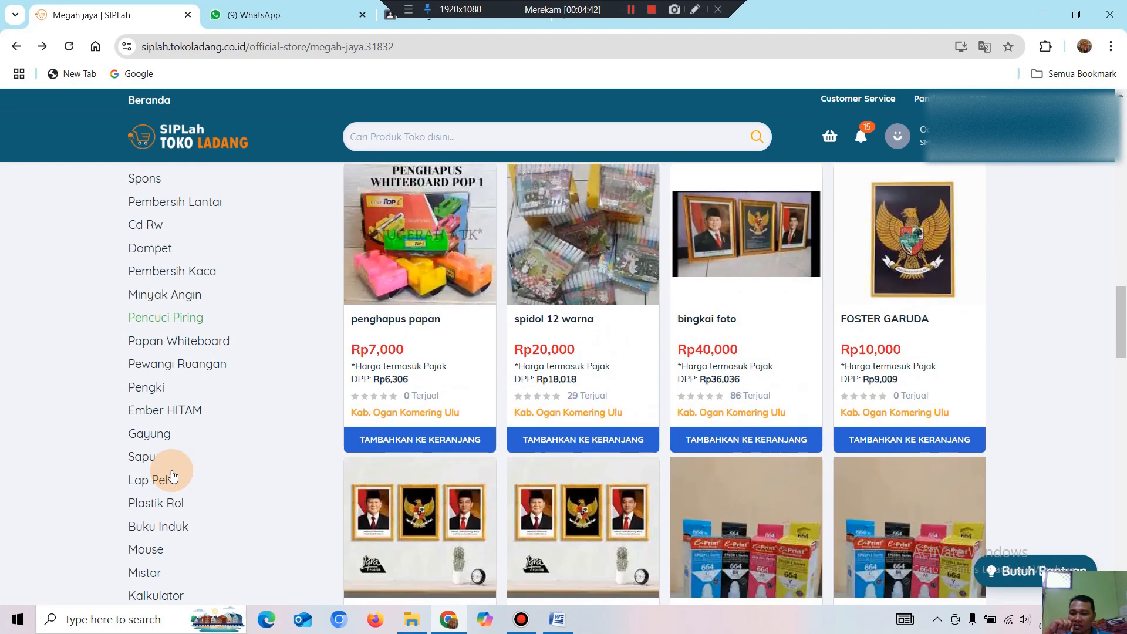
scroll(173, 475, down, 3)
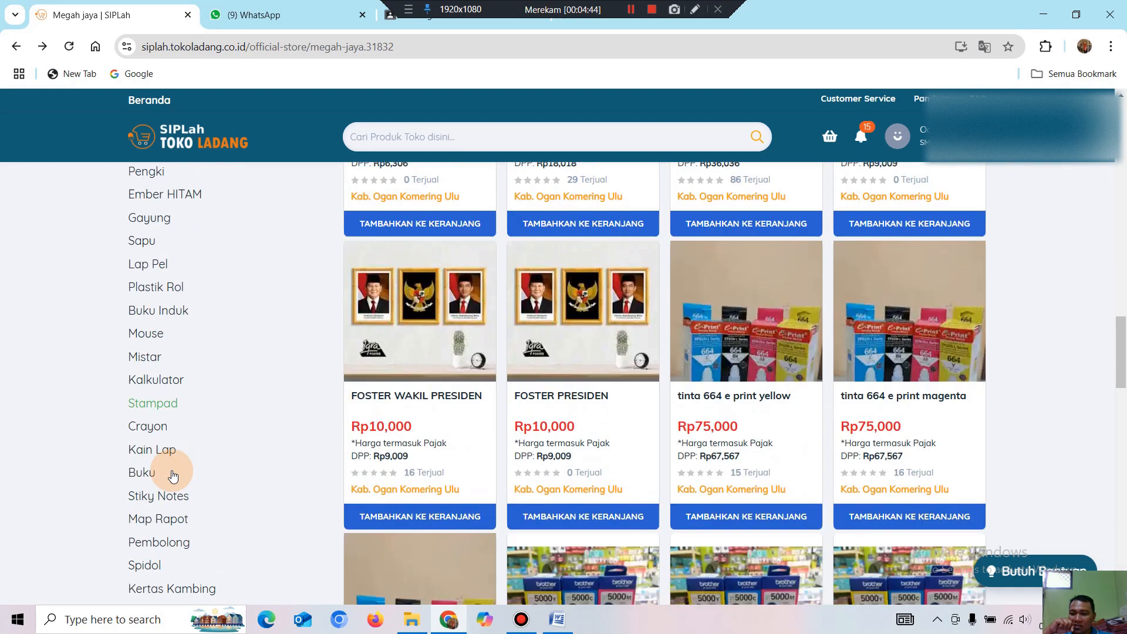
scroll(173, 475, down, 3)
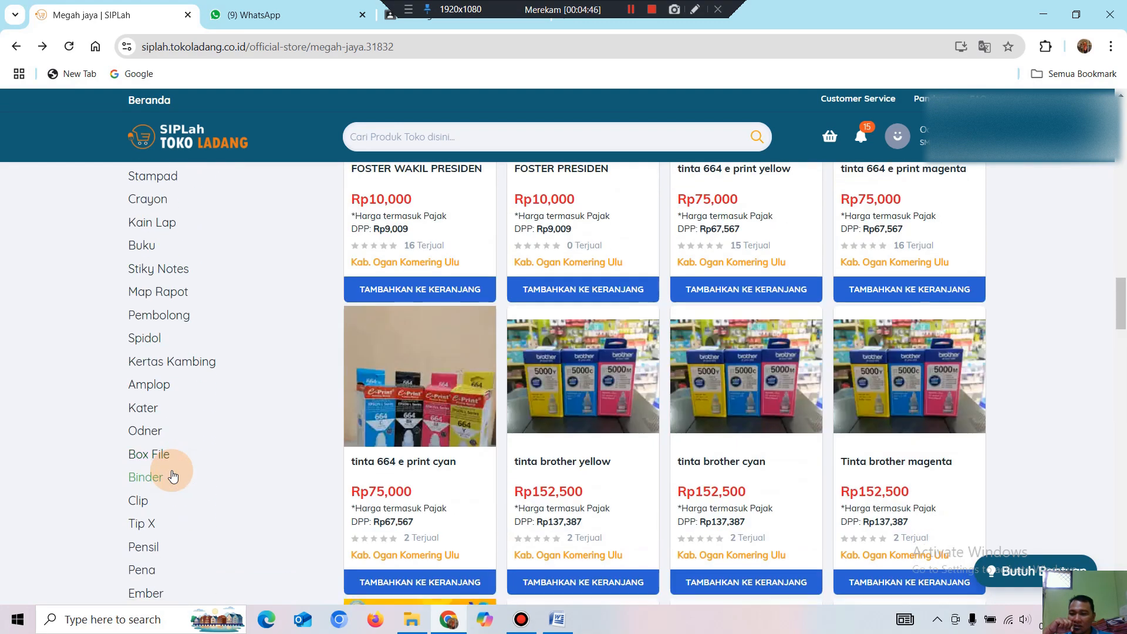
scroll(173, 475, down, 2)
scroll(173, 476, down, 2)
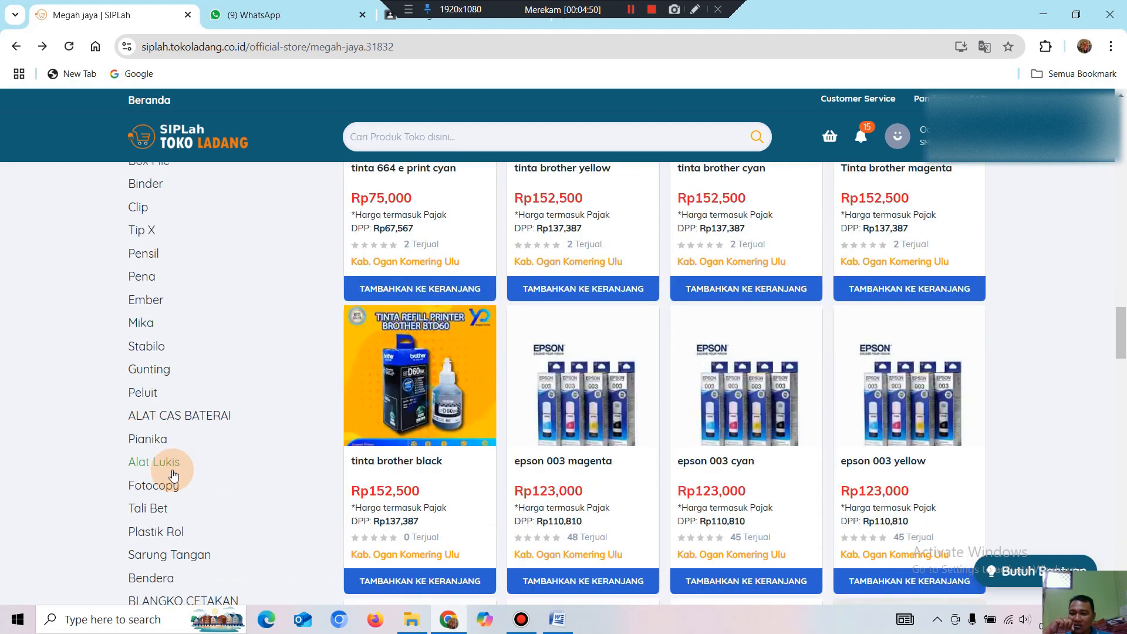
scroll(173, 476, down, 3)
scroll(174, 458, up, 3)
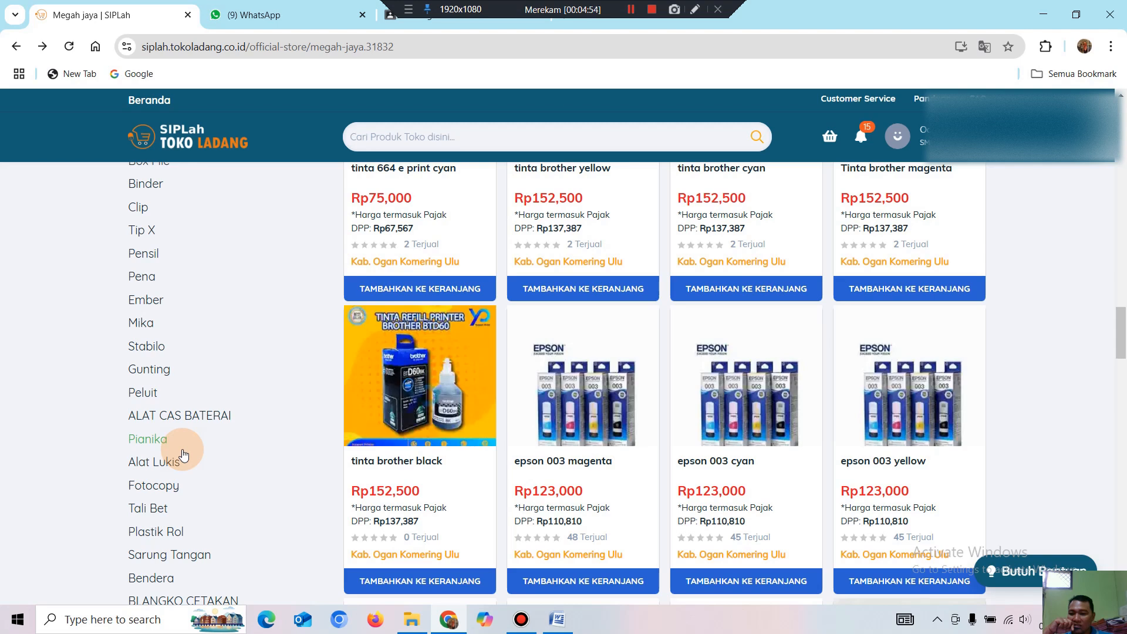
scroll(184, 453, up, 3)
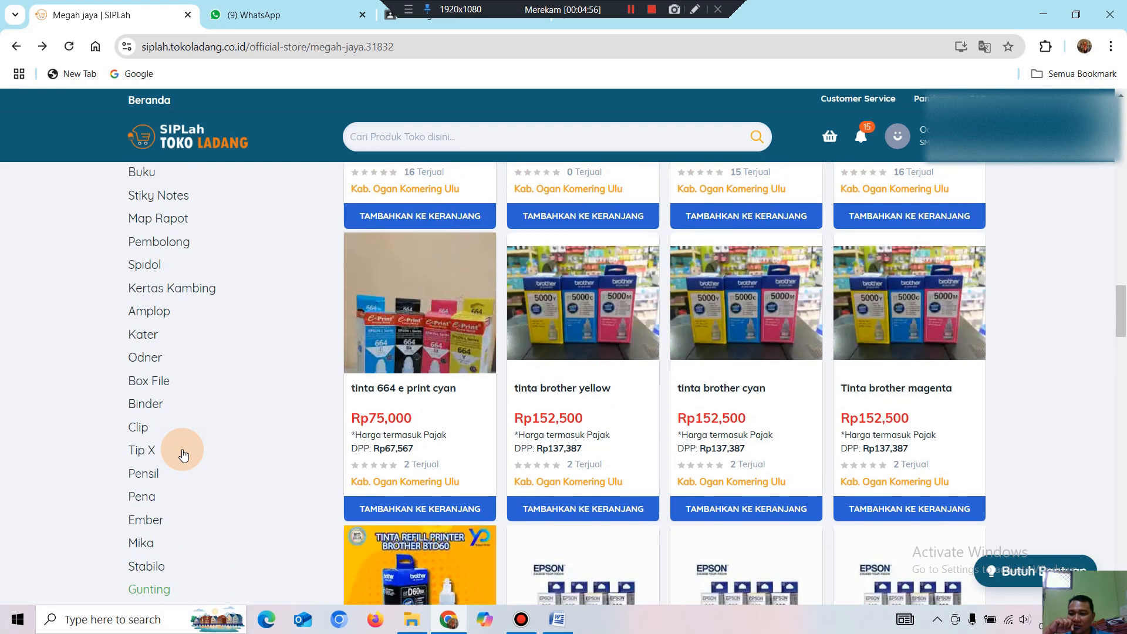
scroll(183, 454, up, 2)
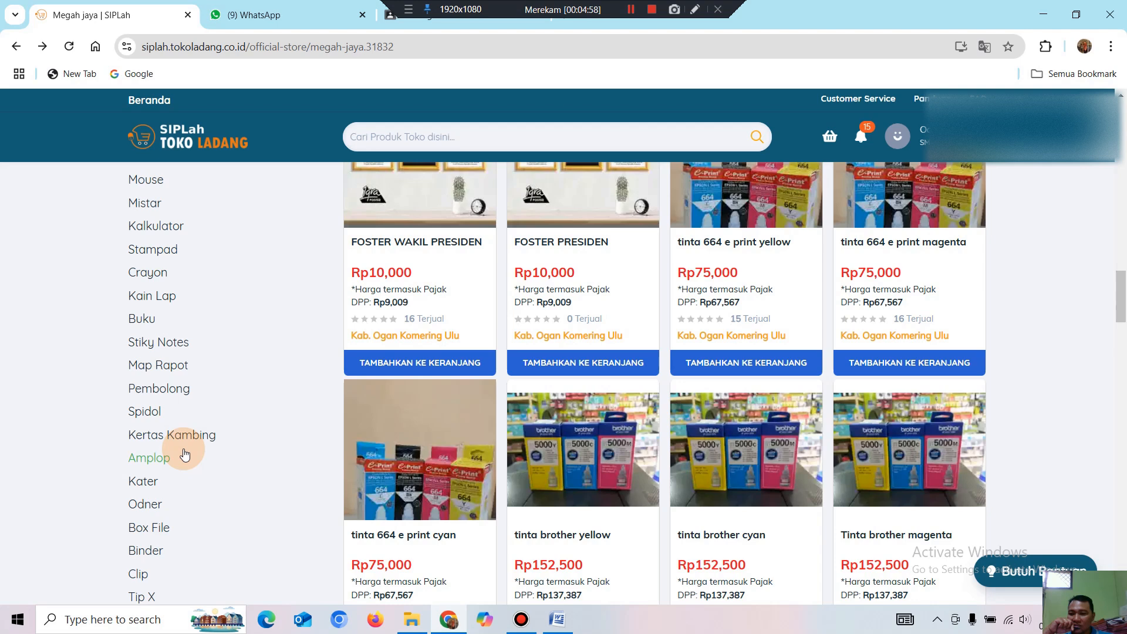
scroll(185, 453, up, 1)
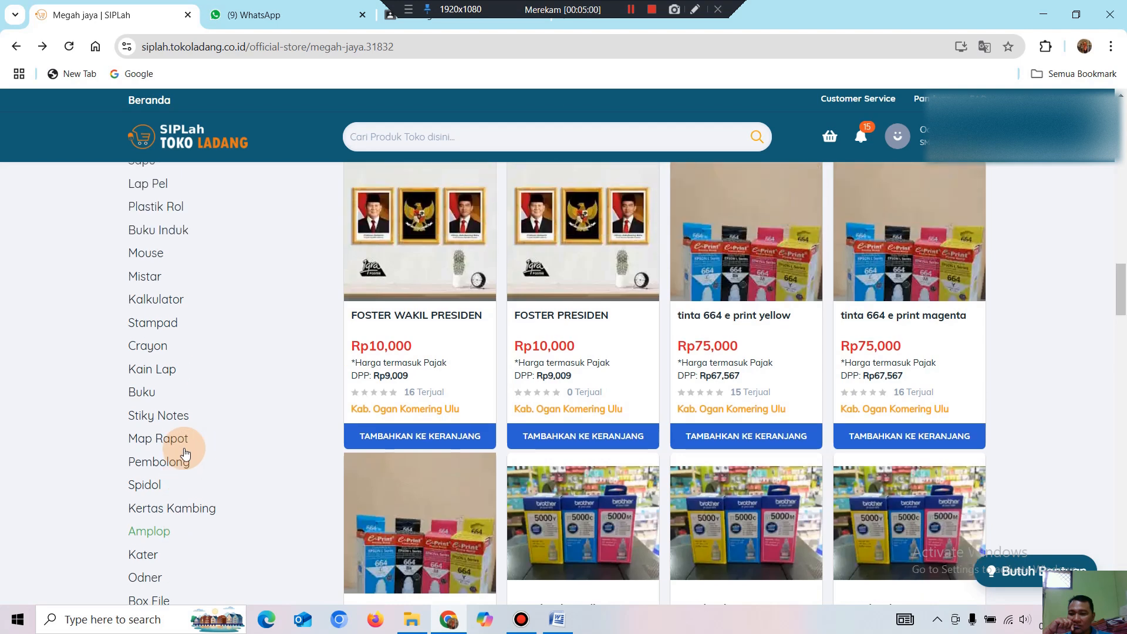
scroll(192, 445, up, 2)
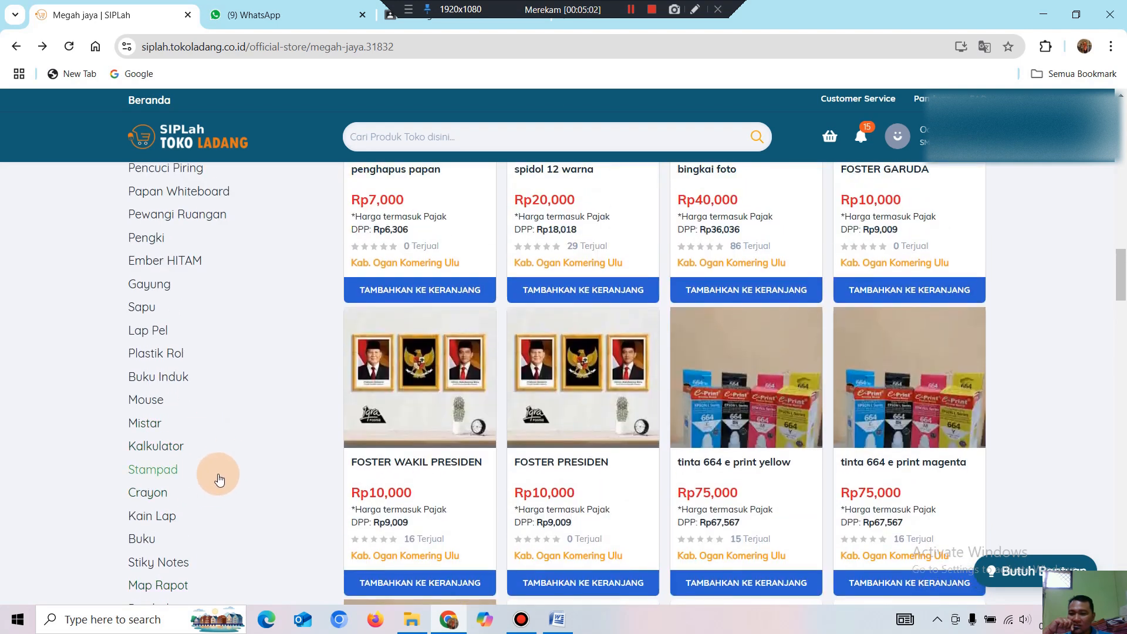
scroll(231, 460, up, 2)
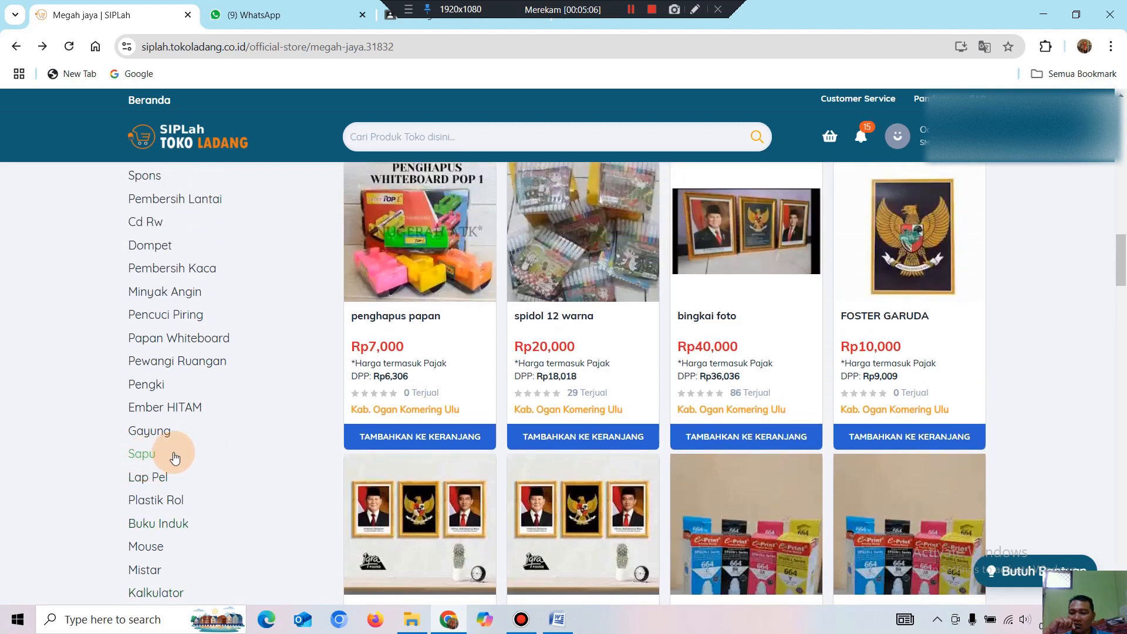
click(131, 502)
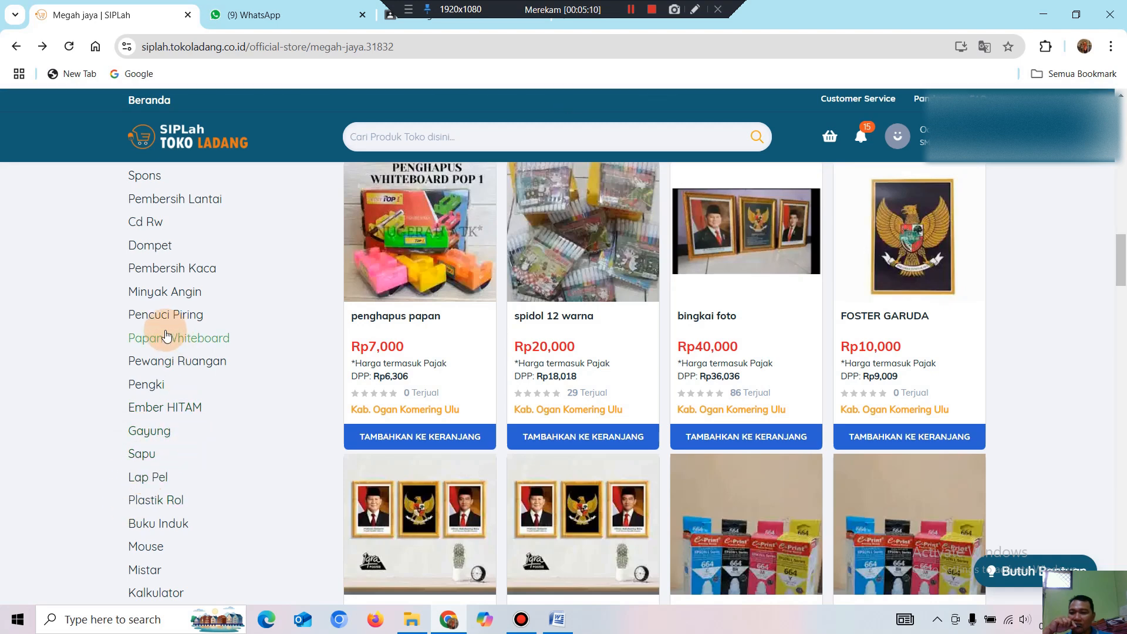
Filter Megah jaya to its Sapu category: sapu lidi, sapu lantai, sapu nagata.
click(137, 455)
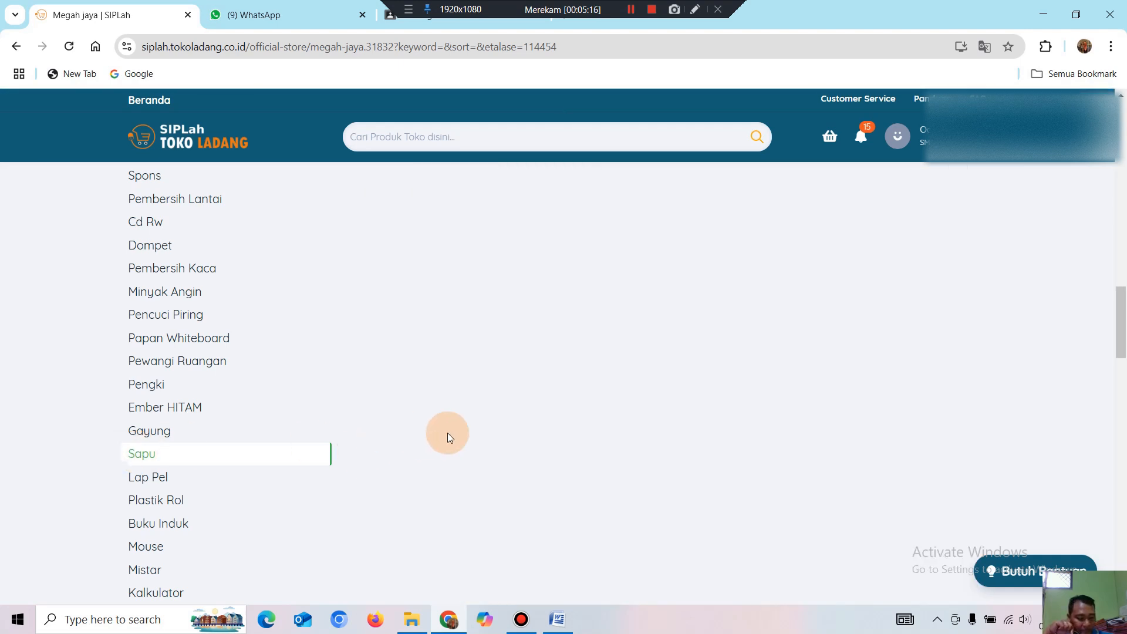
scroll(714, 353, up, 15)
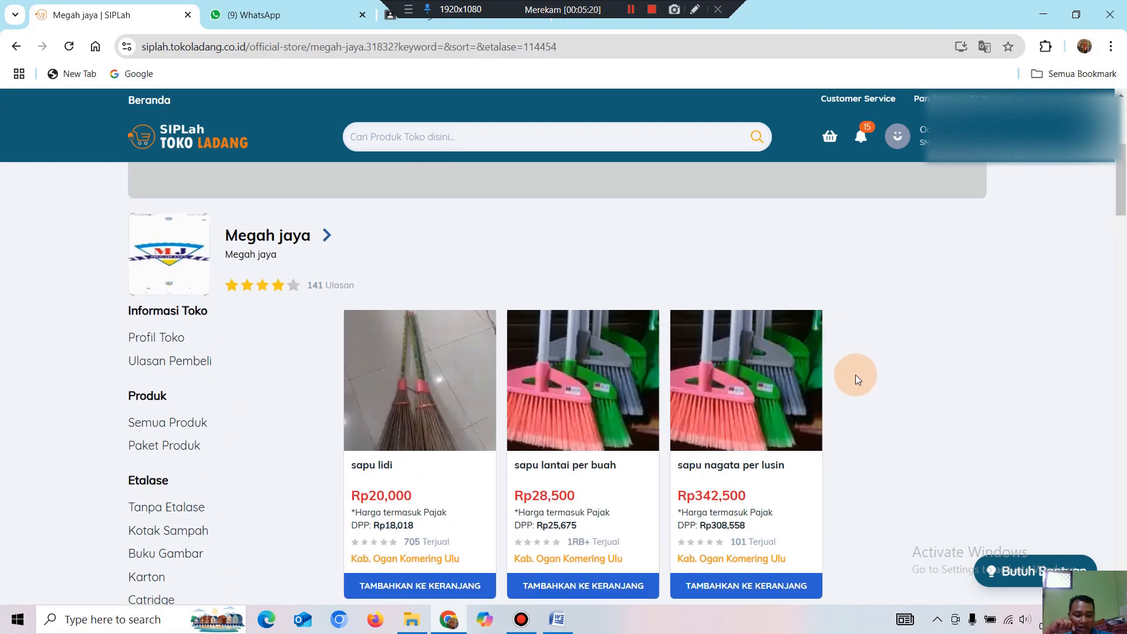
scroll(857, 374, up, 4)
scroll(858, 372, down, 6)
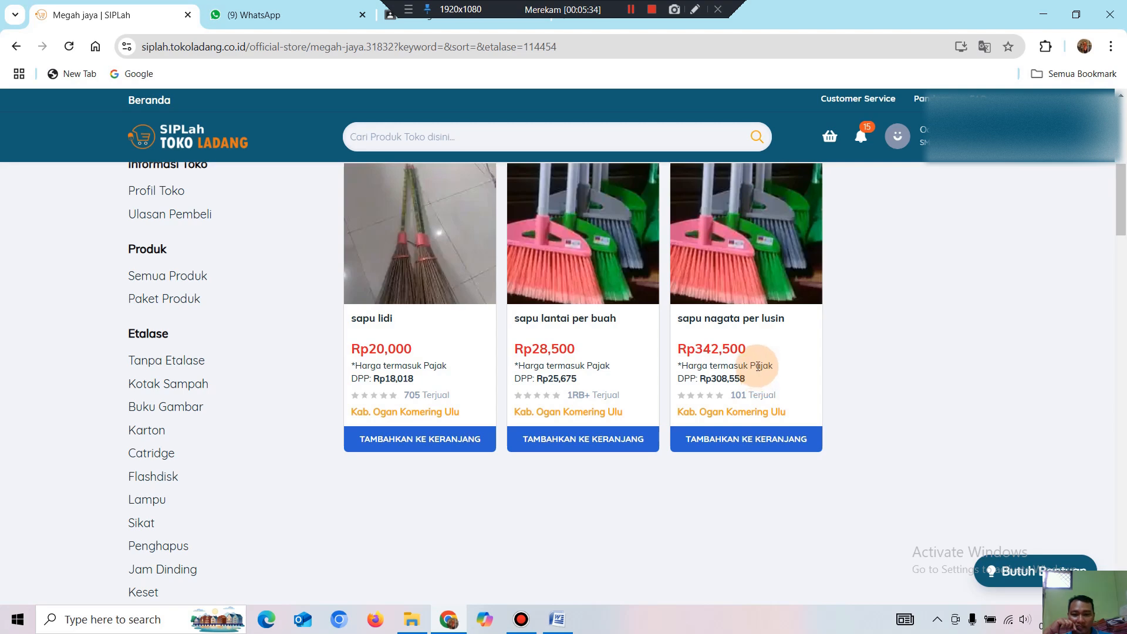
Add two sapu nagata per lusin to the cart and view the Rp685,000 cart.
click(742, 445)
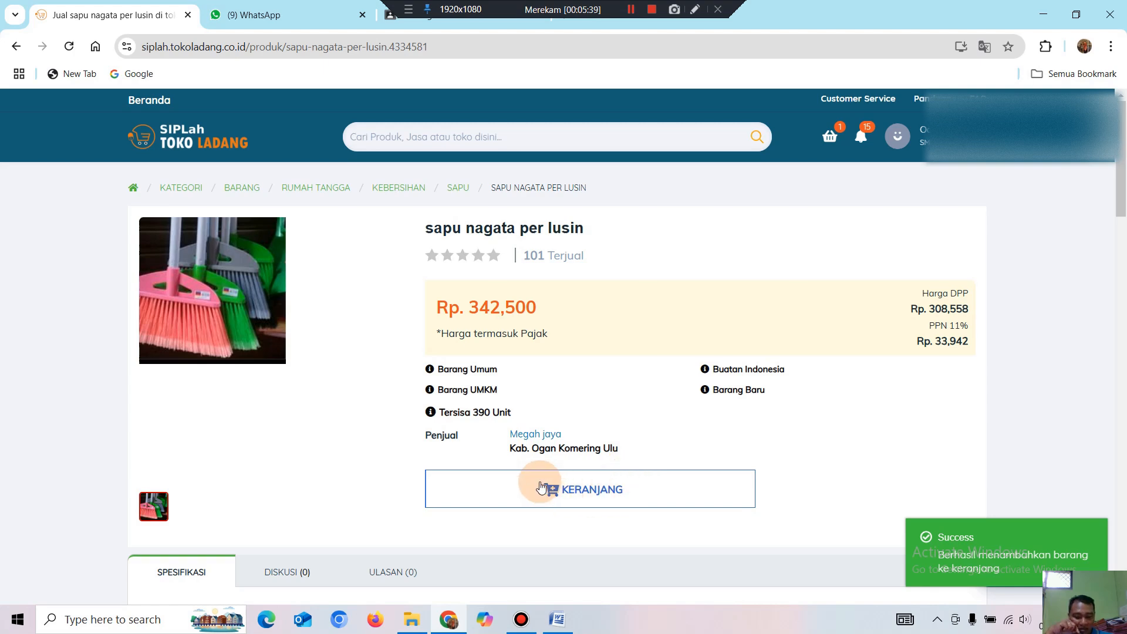
click(589, 490)
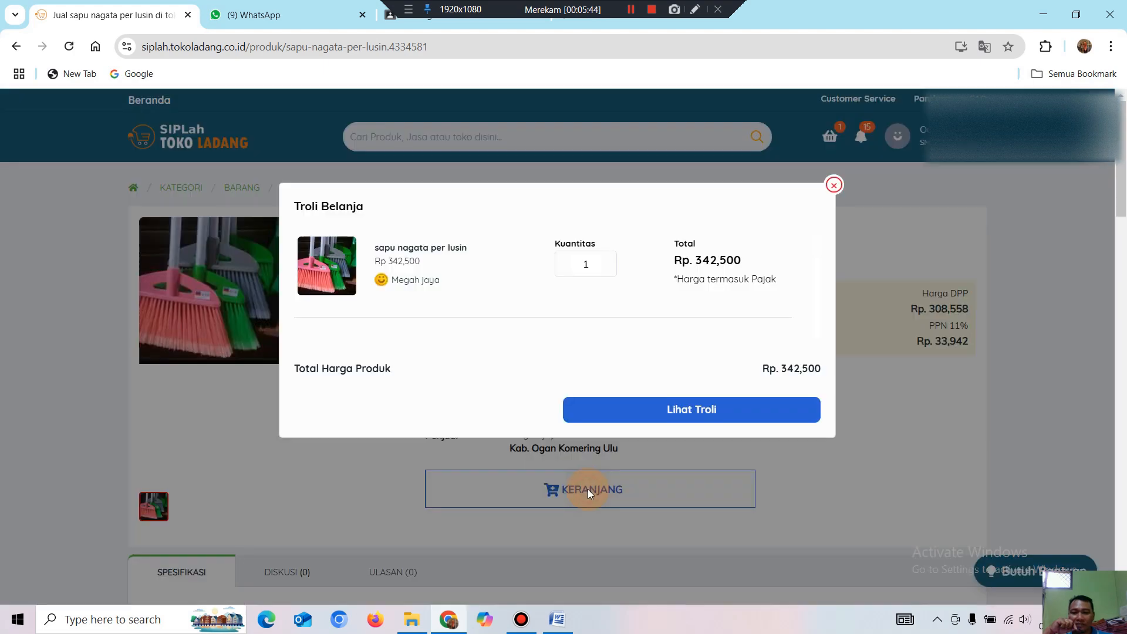
click(689, 414)
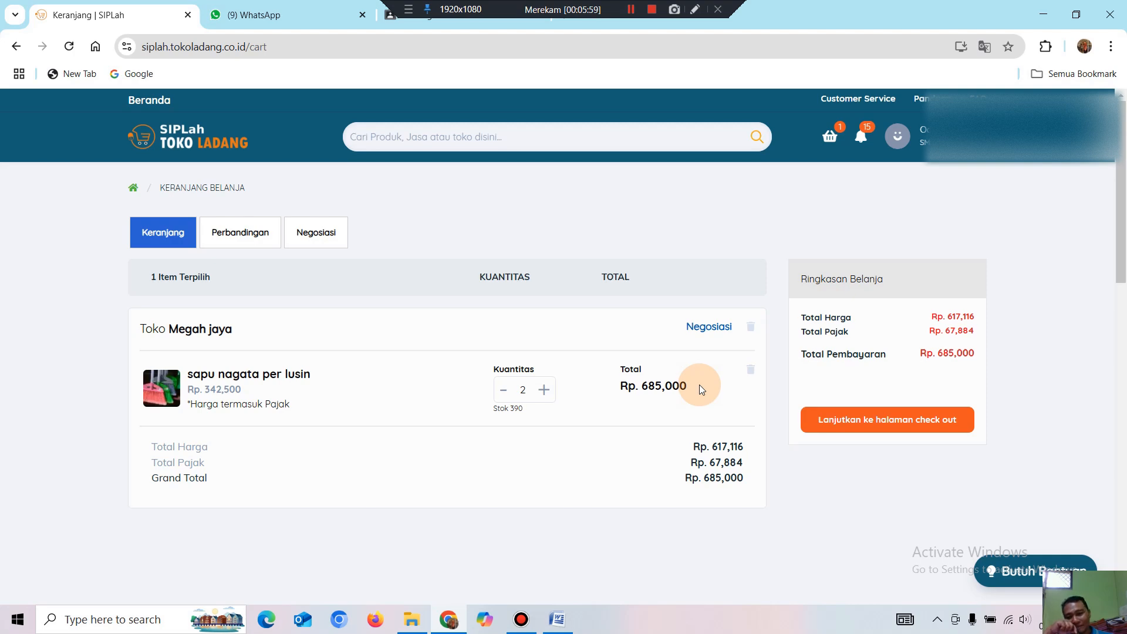
click(206, 334)
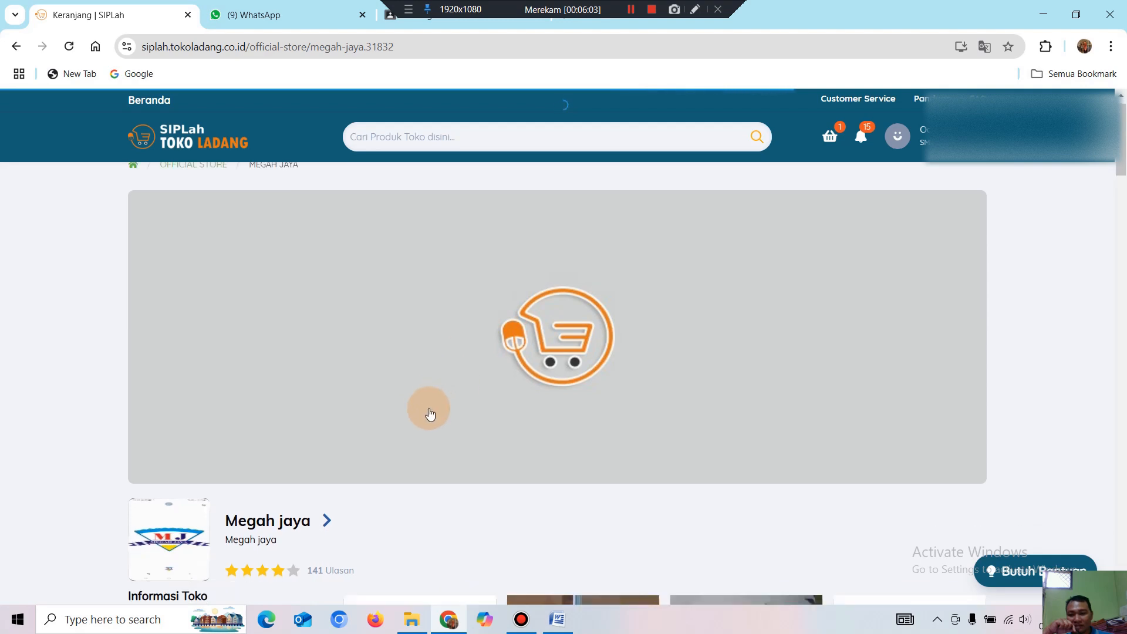
scroll(431, 411, down, 6)
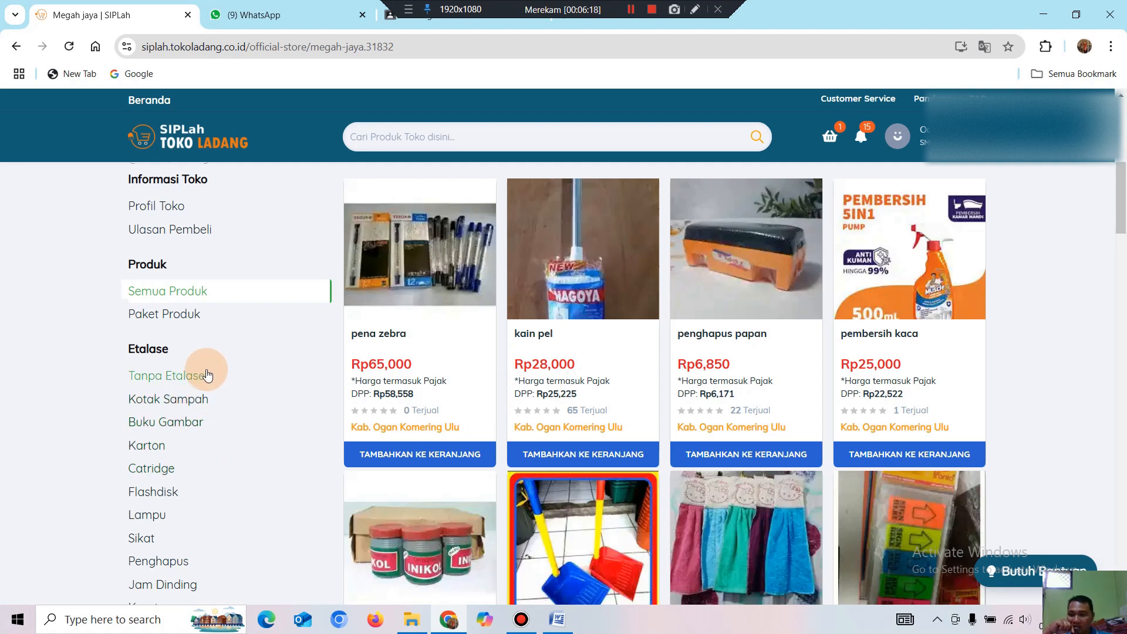
scroll(194, 382, down, 3)
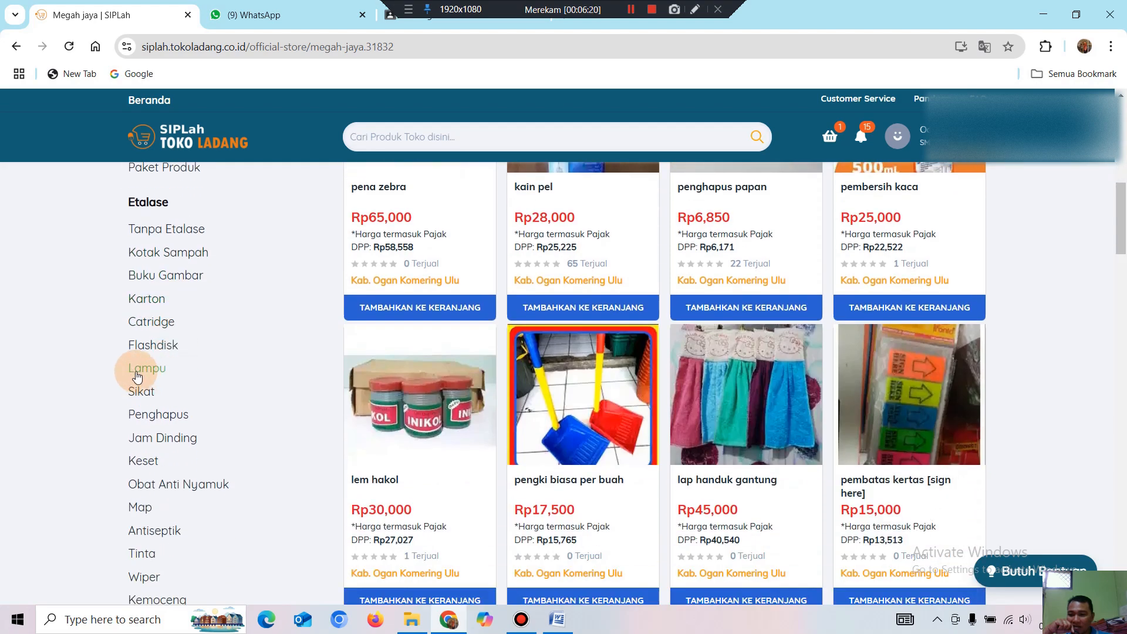
scroll(144, 387, down, 3)
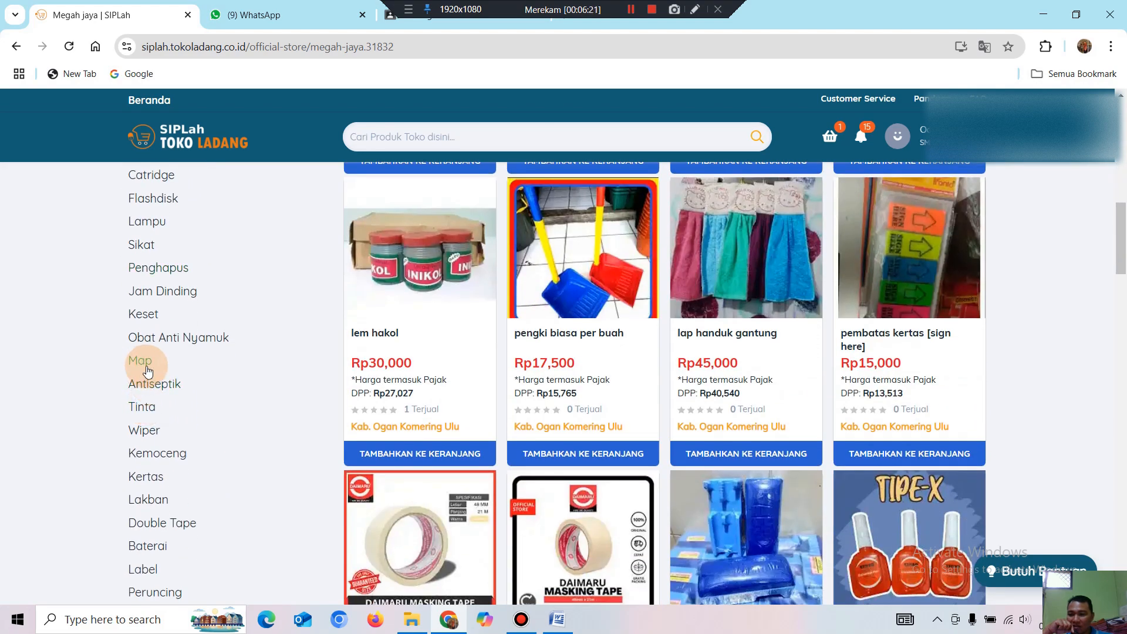
scroll(151, 428, down, 2)
scroll(176, 423, down, 2)
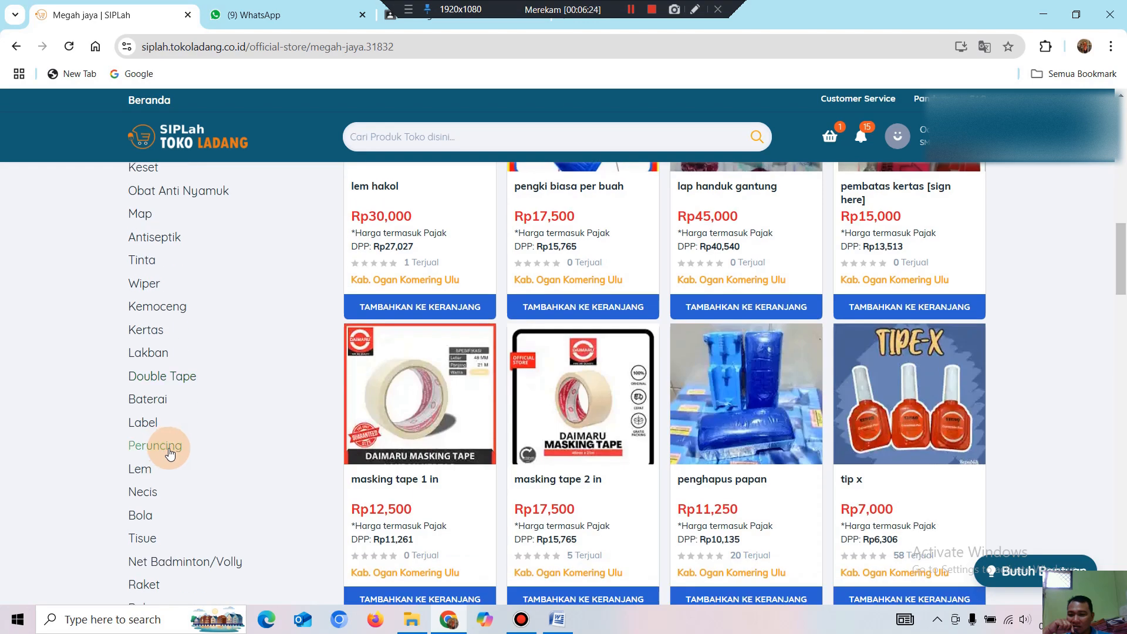
scroll(179, 449, down, 3)
scroll(184, 450, down, 3)
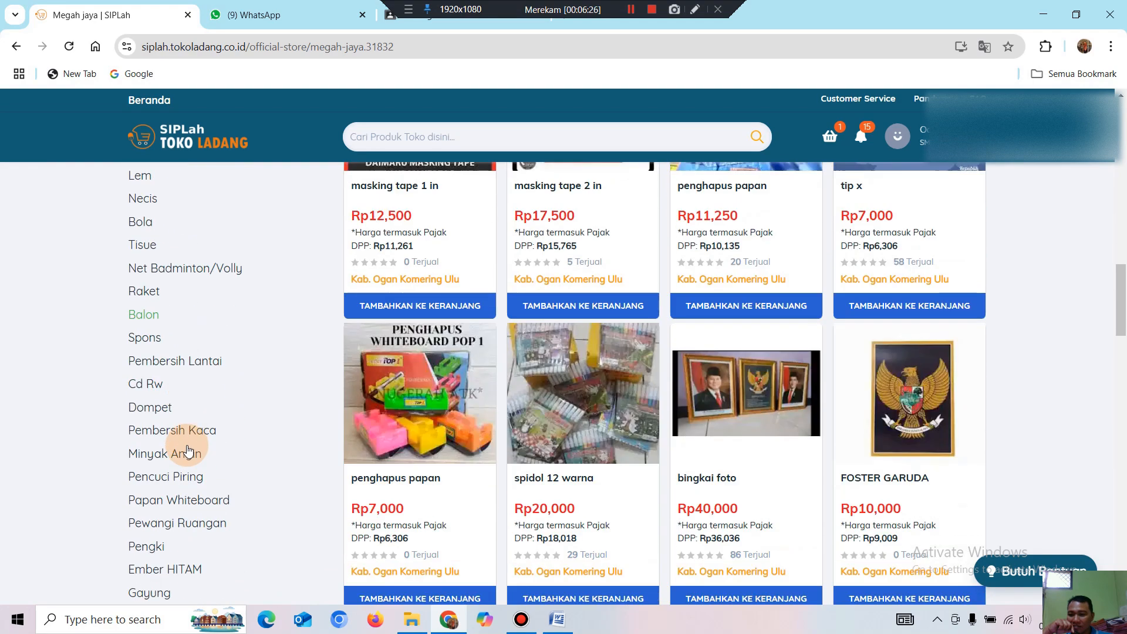
scroll(187, 450, down, 3)
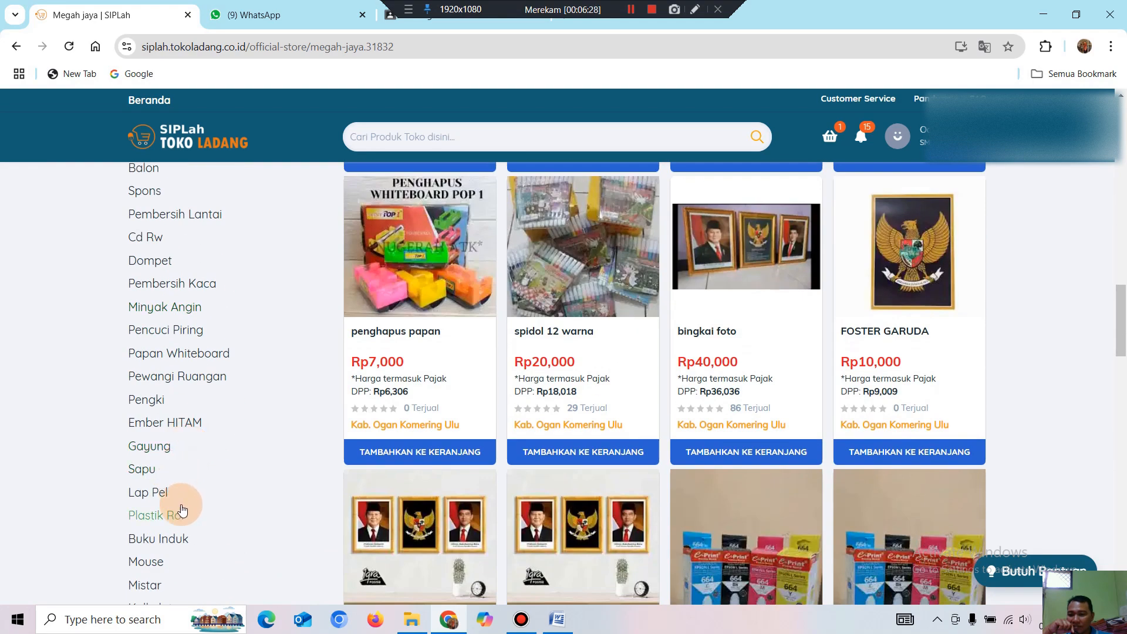
Add lap pel nogoya per lusin from the Lap Pel category to the cart.
click(147, 499)
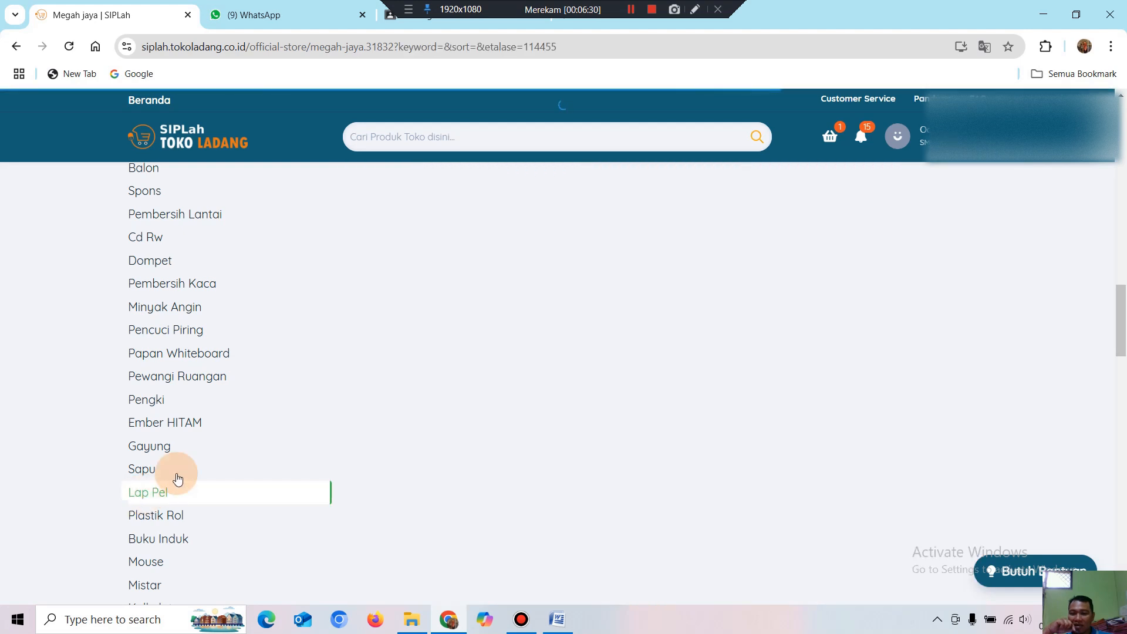
scroll(792, 344, up, 13)
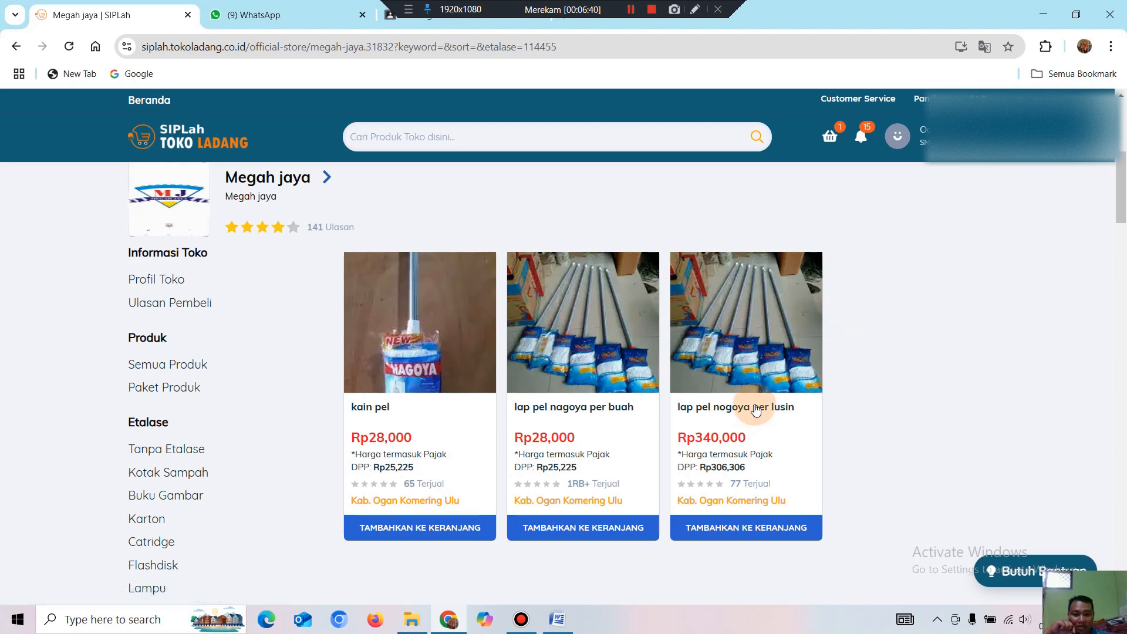
click(773, 446)
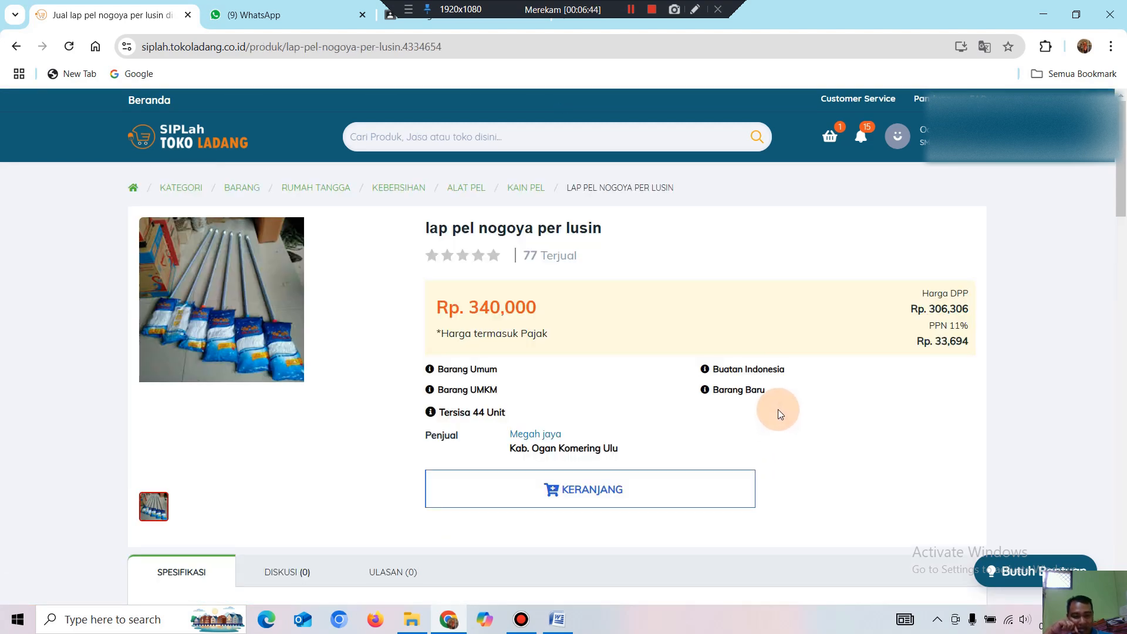
click(590, 490)
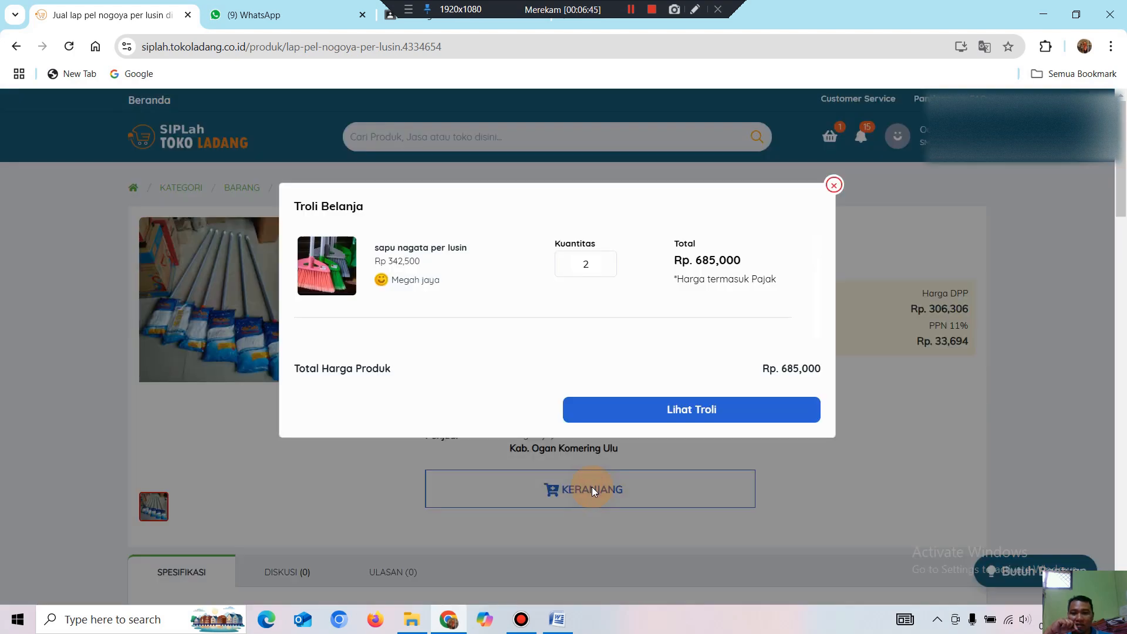
click(680, 516)
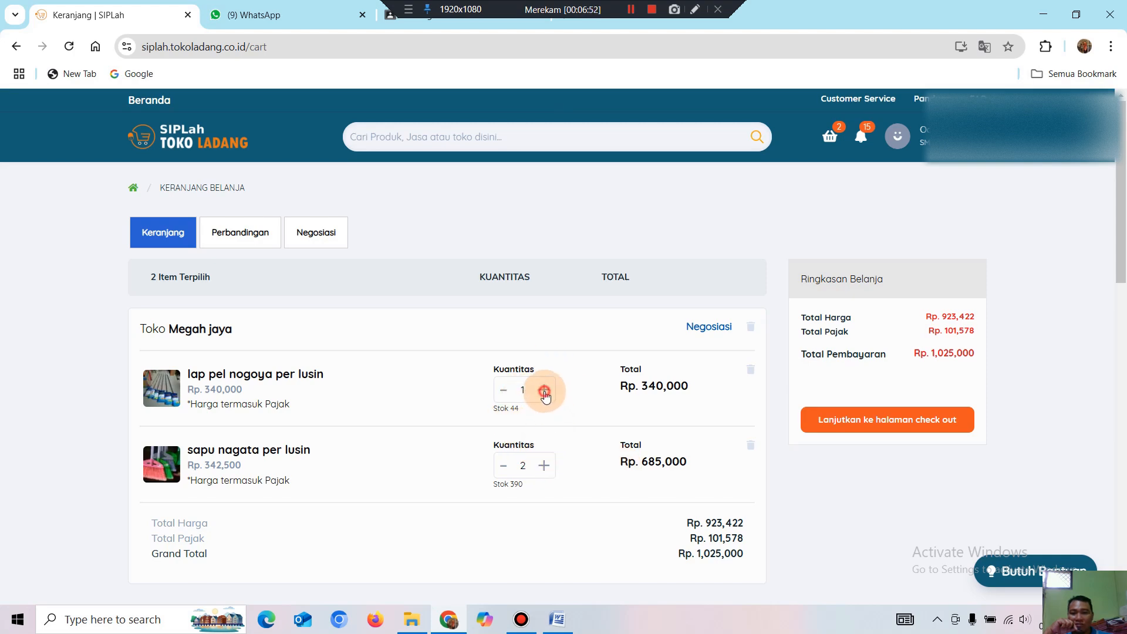
Keep the lap pel quantity at 1 (total Rp1,025,000) and return to the Megah jaya store.
click(544, 391)
click(504, 390)
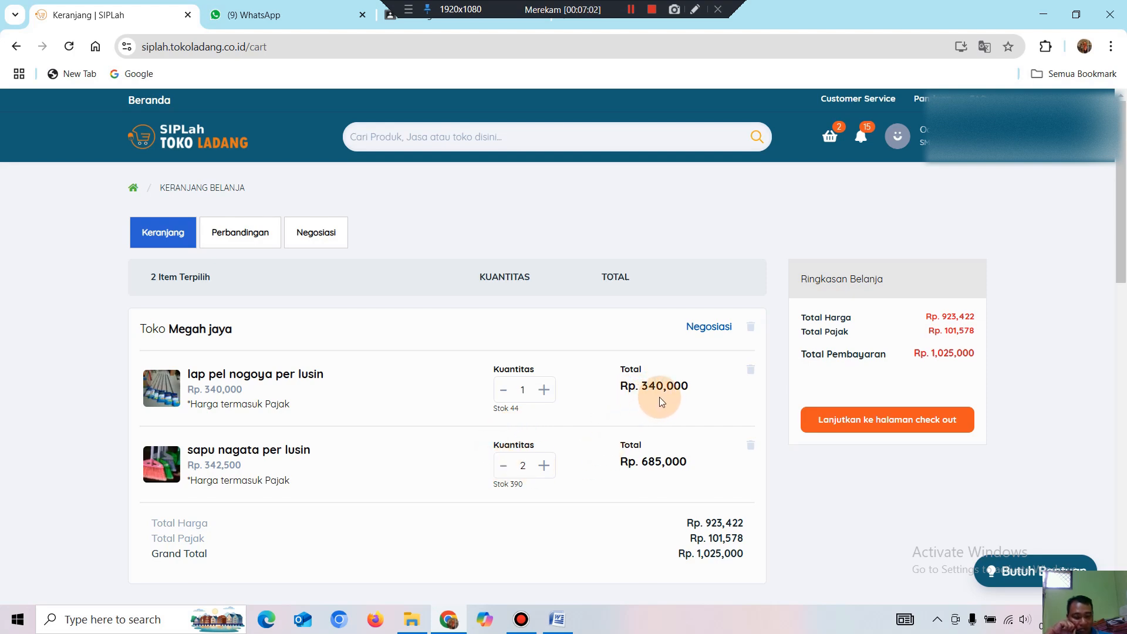
scroll(660, 397, down, 1)
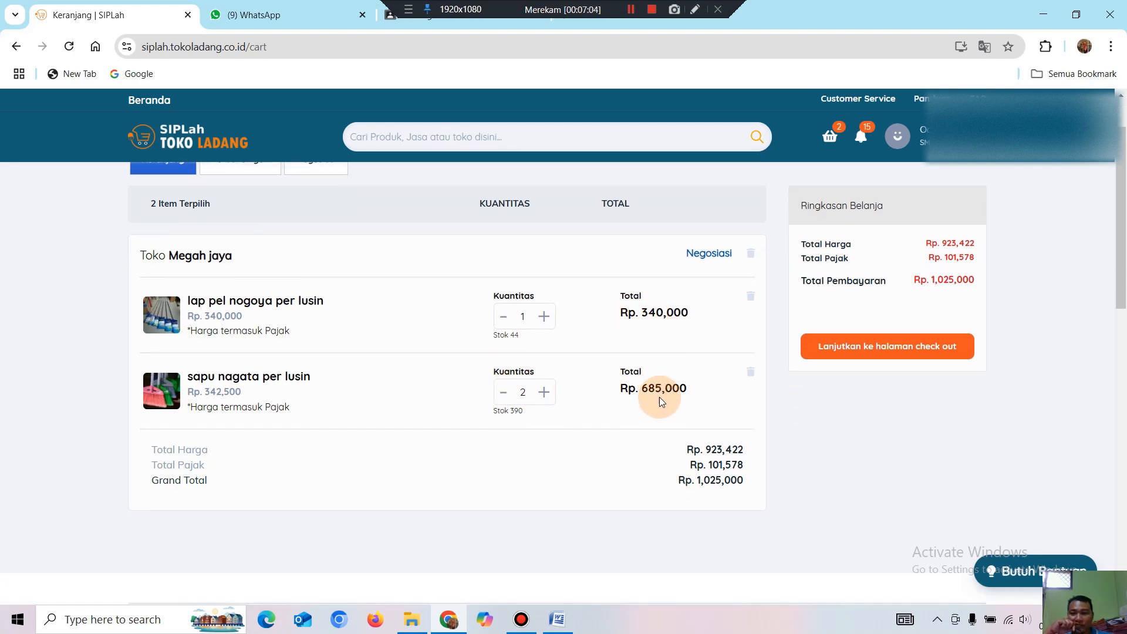
click(195, 257)
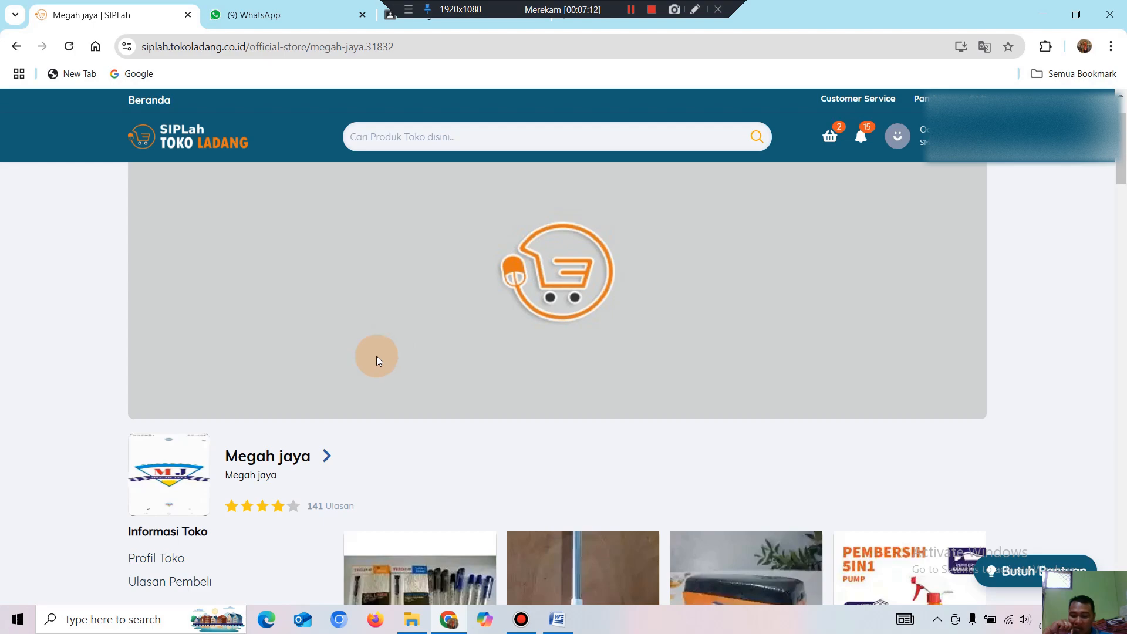
Browse Megah jaya's full product list, including FOSTER PRESIDEN and tinta 664 e print yellow.
scroll(308, 410, down, 8)
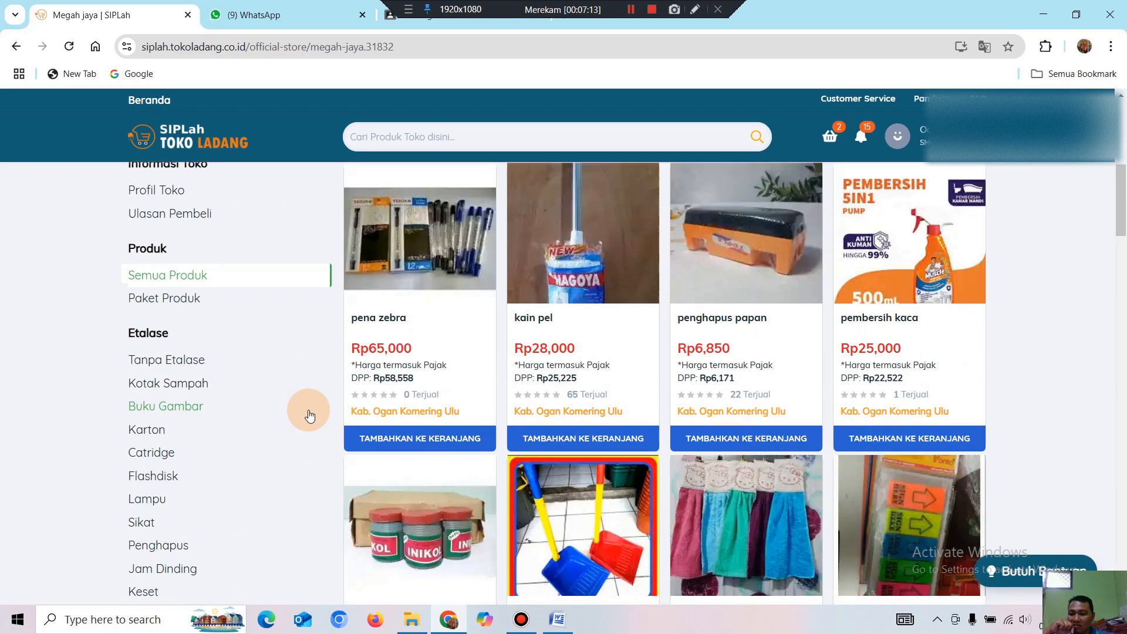
scroll(219, 402, down, 3)
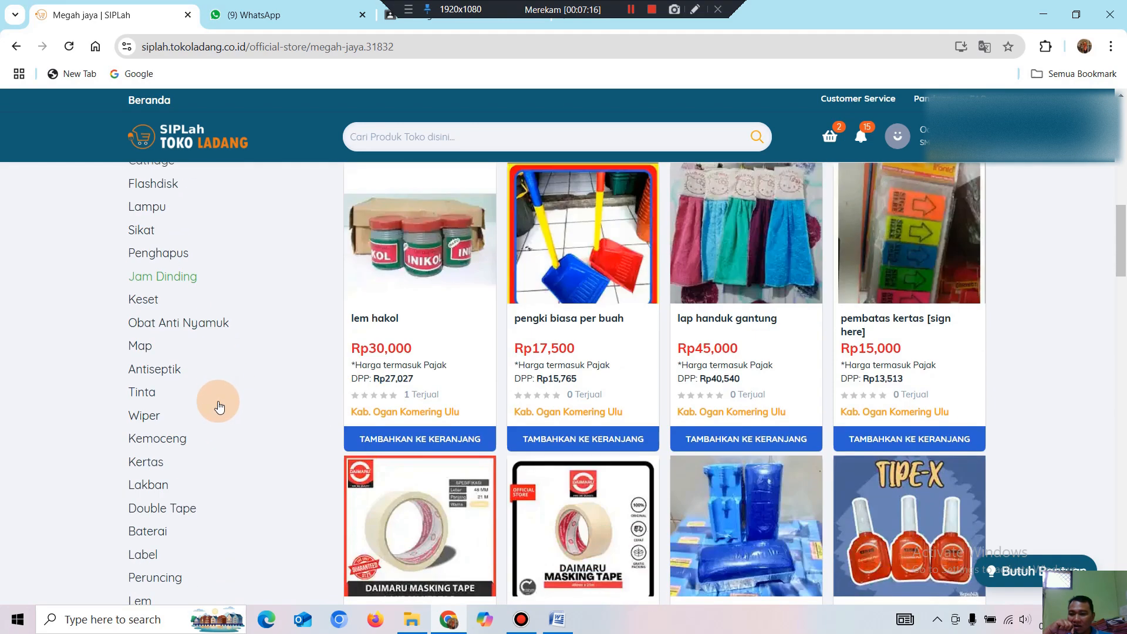
scroll(218, 405, down, 5)
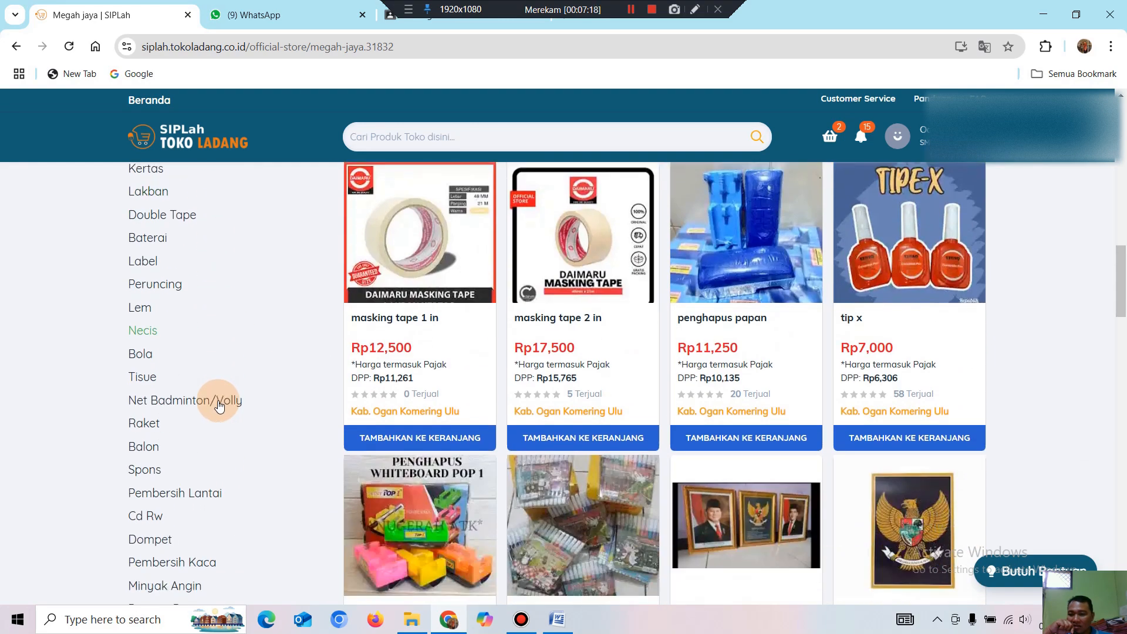
scroll(219, 405, down, 1)
scroll(220, 405, down, 3)
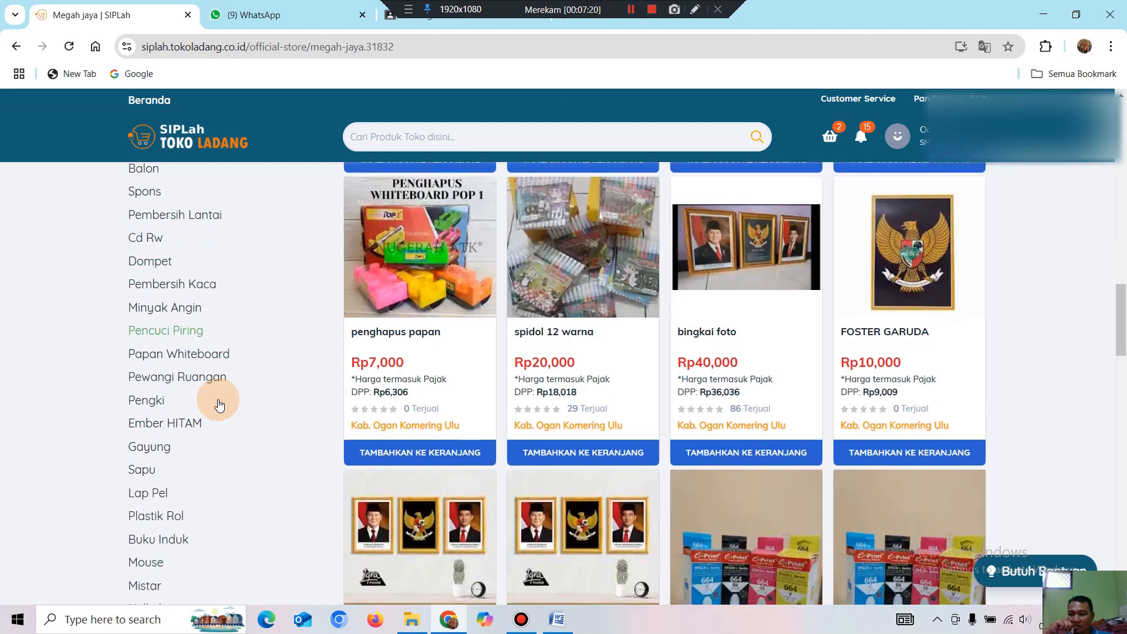
scroll(221, 404, down, 6)
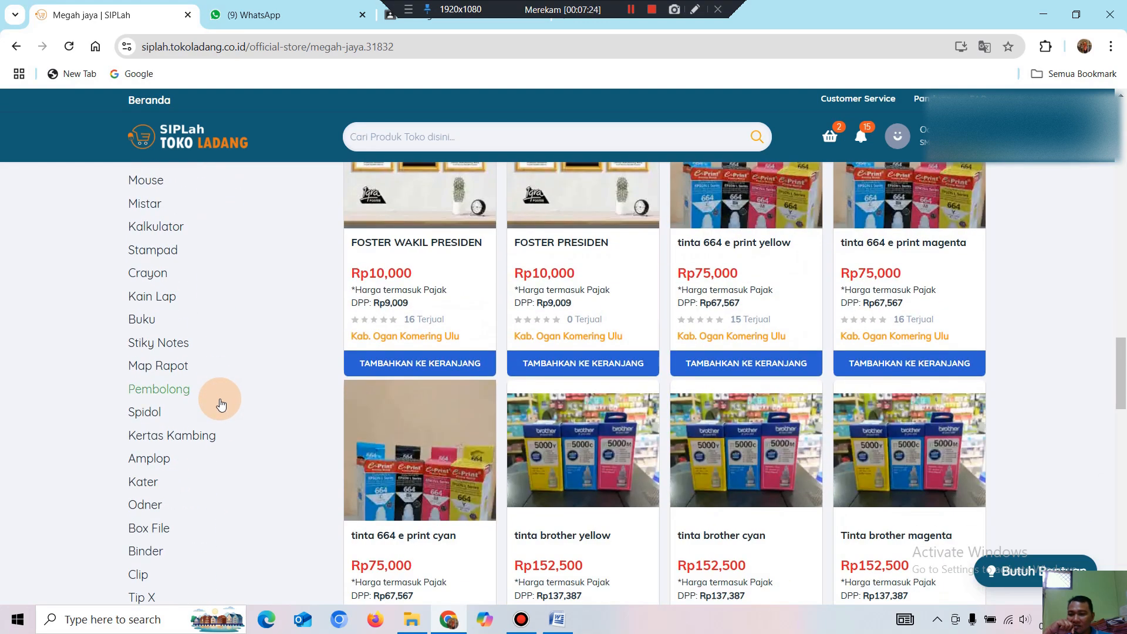
scroll(221, 404, down, 4)
scroll(220, 404, down, 5)
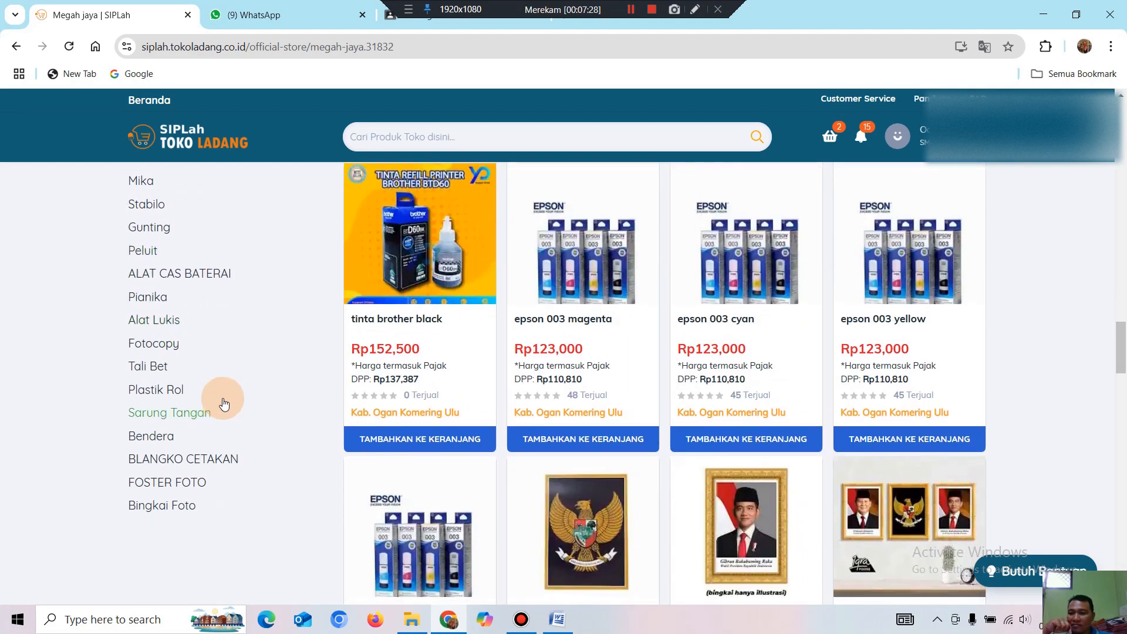
scroll(225, 404, up, 2)
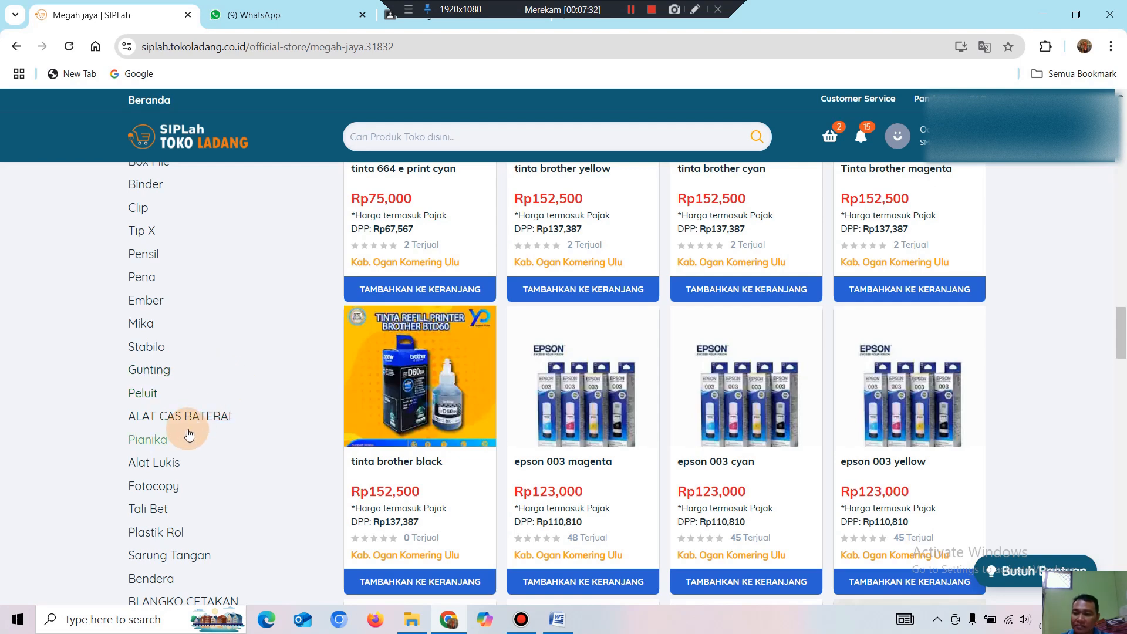
scroll(185, 411, up, 2)
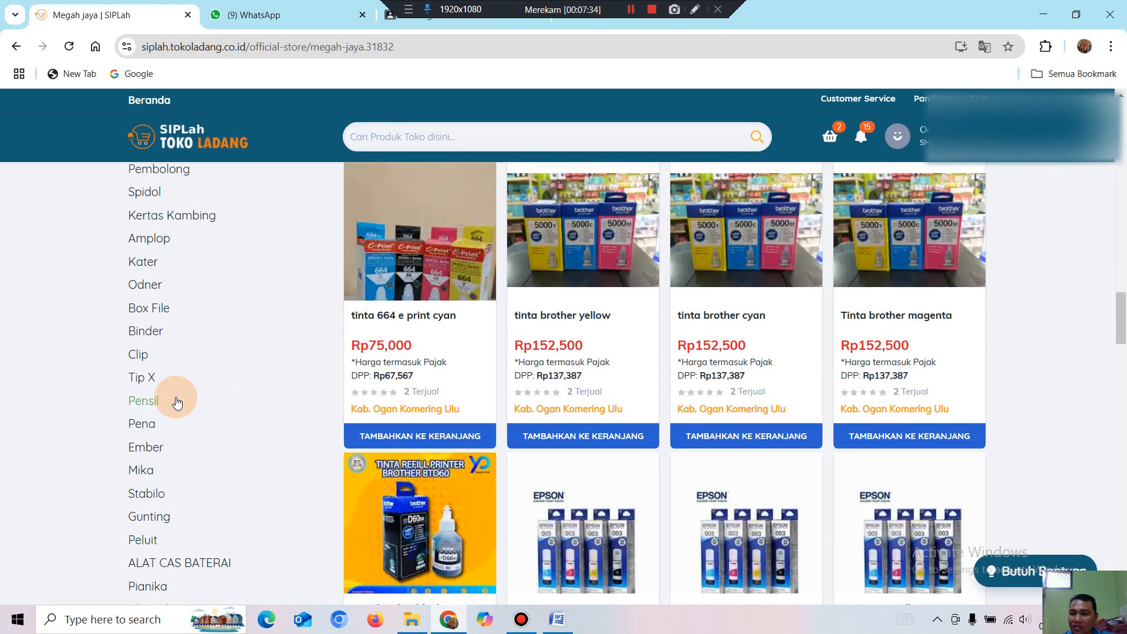
scroll(177, 403, up, 2)
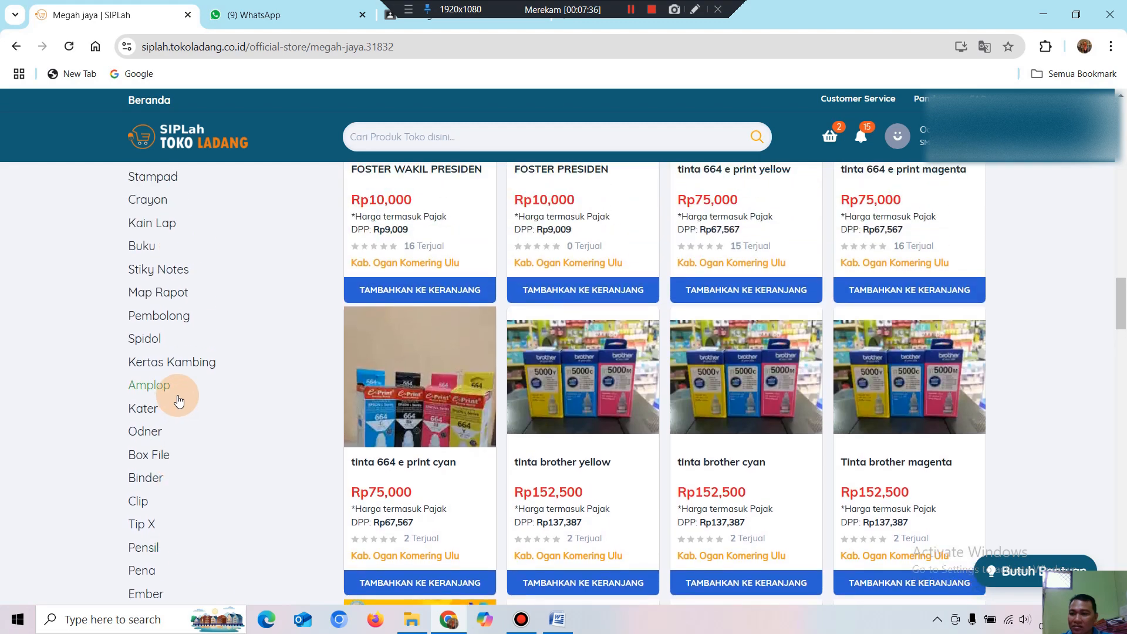
scroll(179, 401, up, 2)
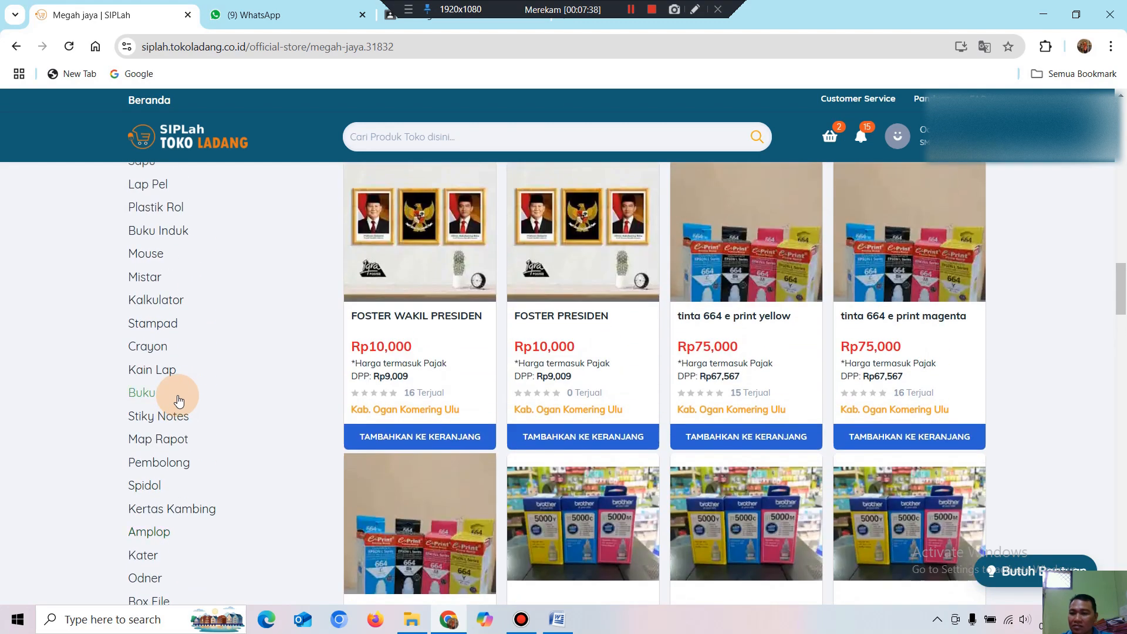
scroll(180, 401, up, 1)
scroll(179, 401, down, 1)
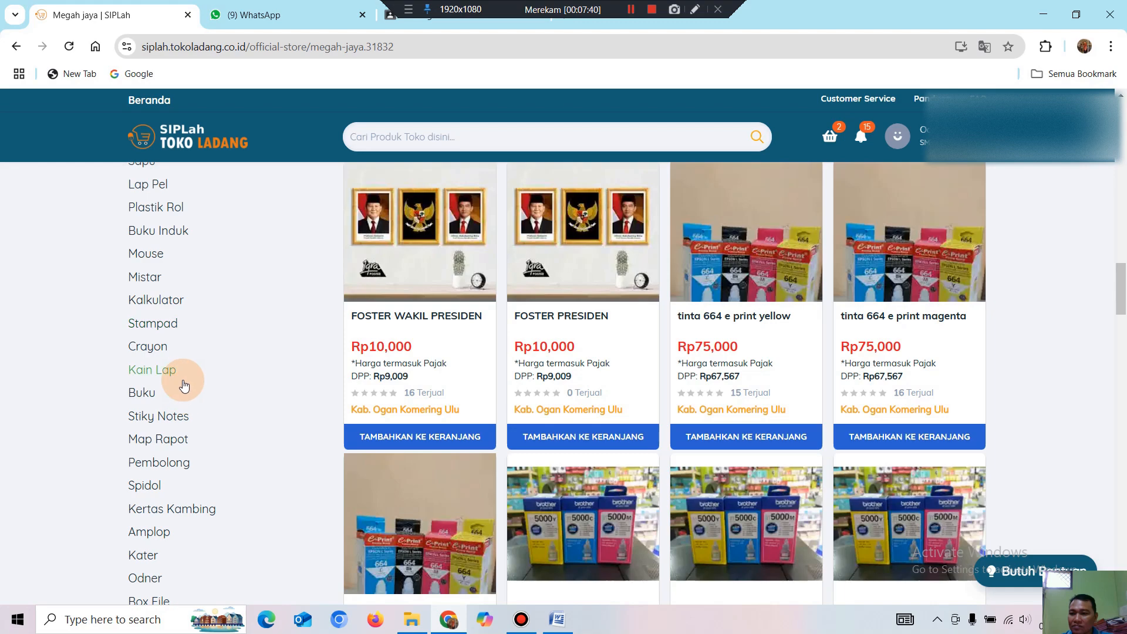
scroll(182, 376, up, 2)
scroll(196, 374, up, 2)
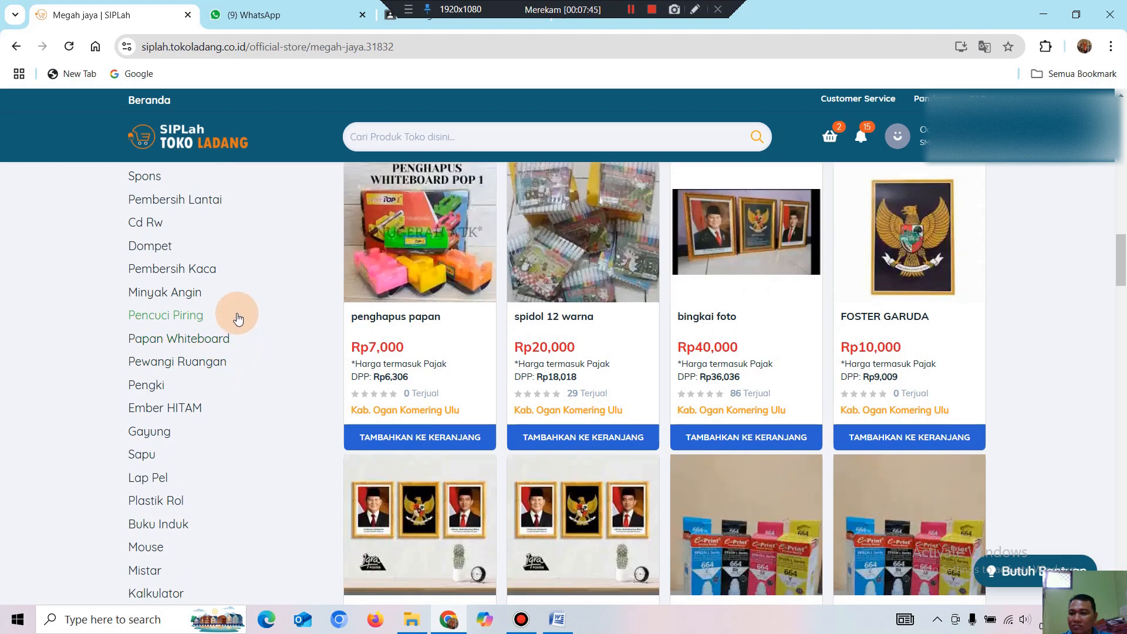
scroll(255, 351, up, 1)
scroll(254, 349, up, 2)
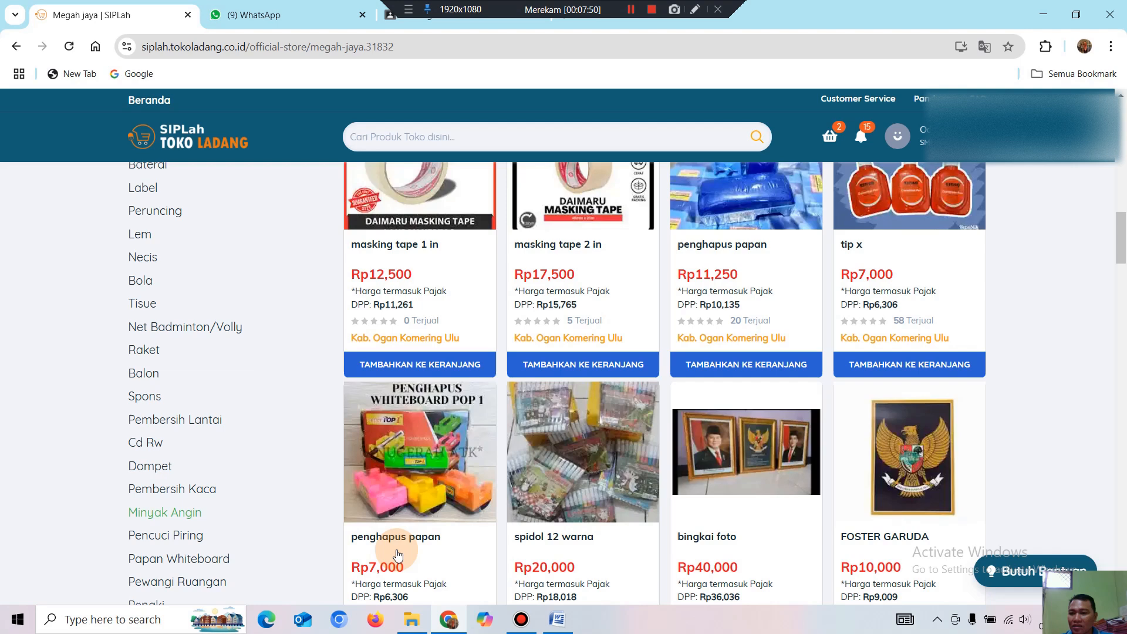
scroll(173, 405, up, 2)
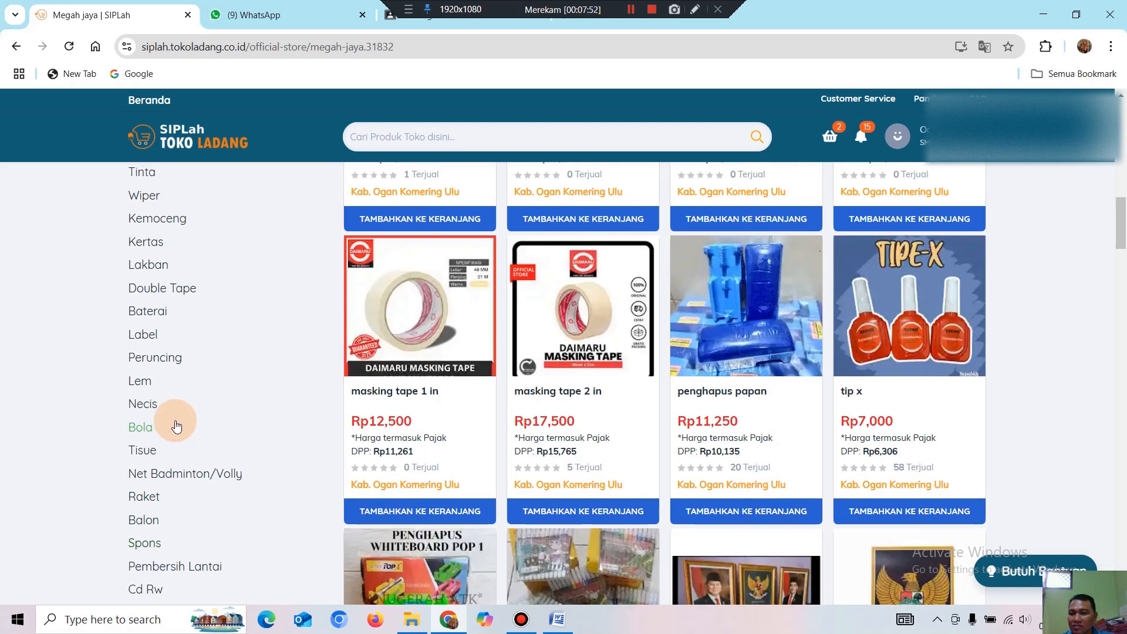
scroll(184, 404, up, 3)
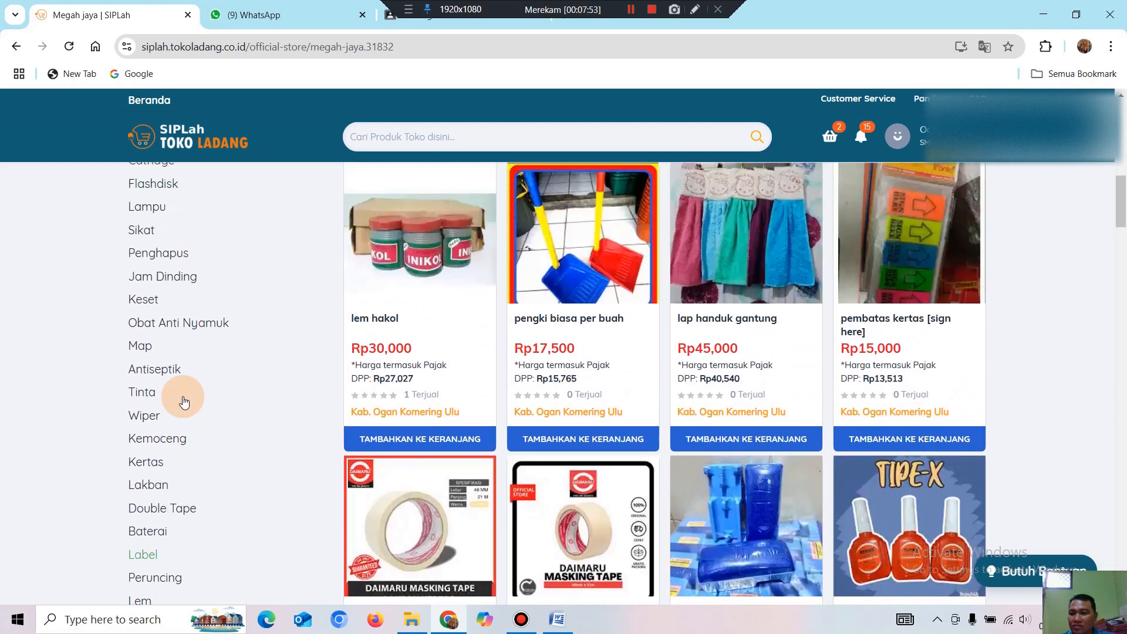
scroll(184, 402, up, 3)
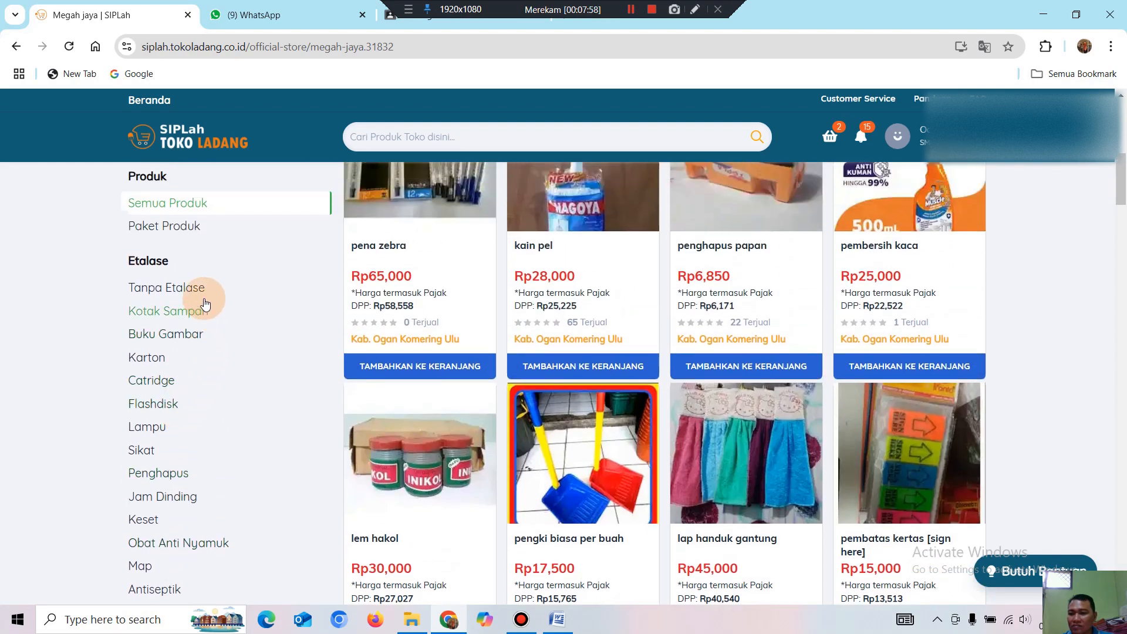
scroll(194, 417, down, 2)
scroll(193, 423, down, 3)
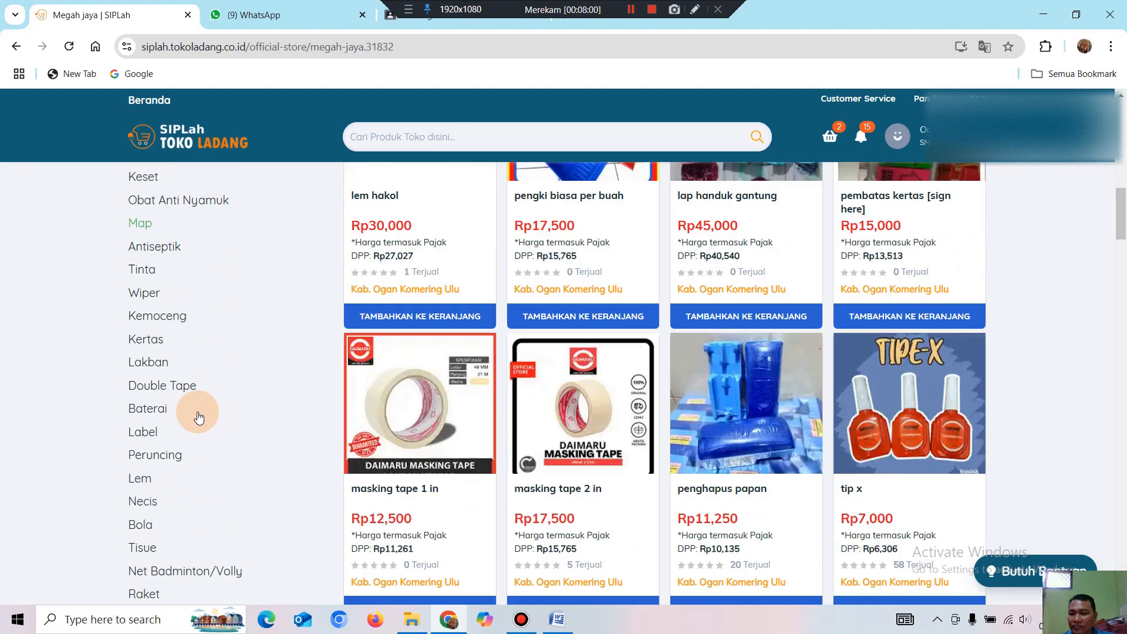
scroll(200, 403, down, 2)
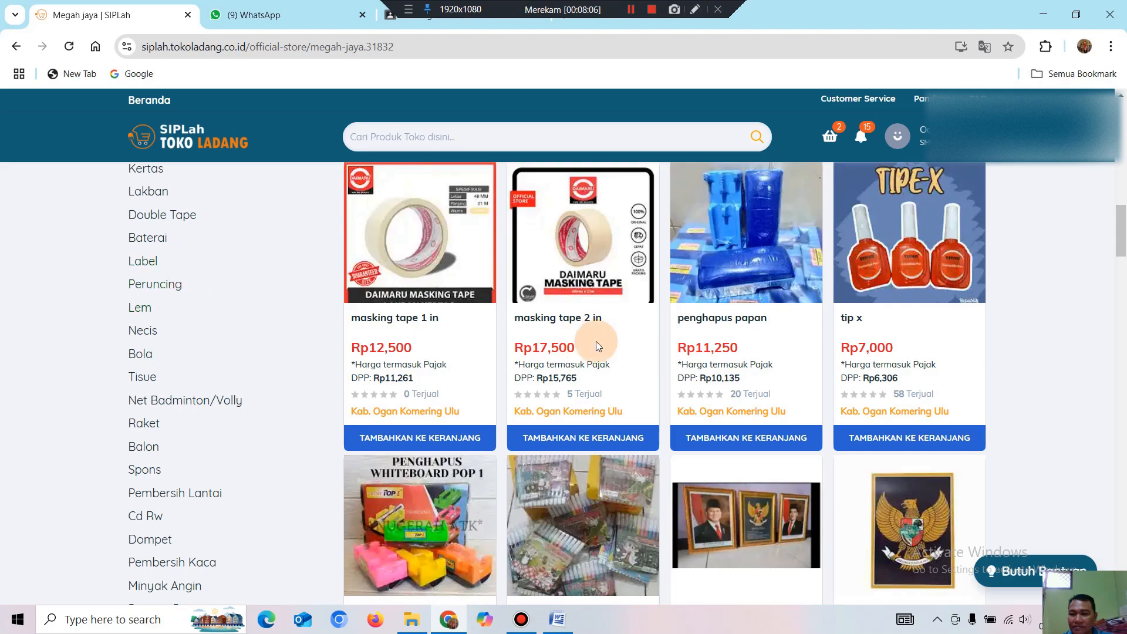
scroll(580, 340, down, 10)
drag(1120, 332, 1107, 608)
drag(1114, 445, 1123, 157)
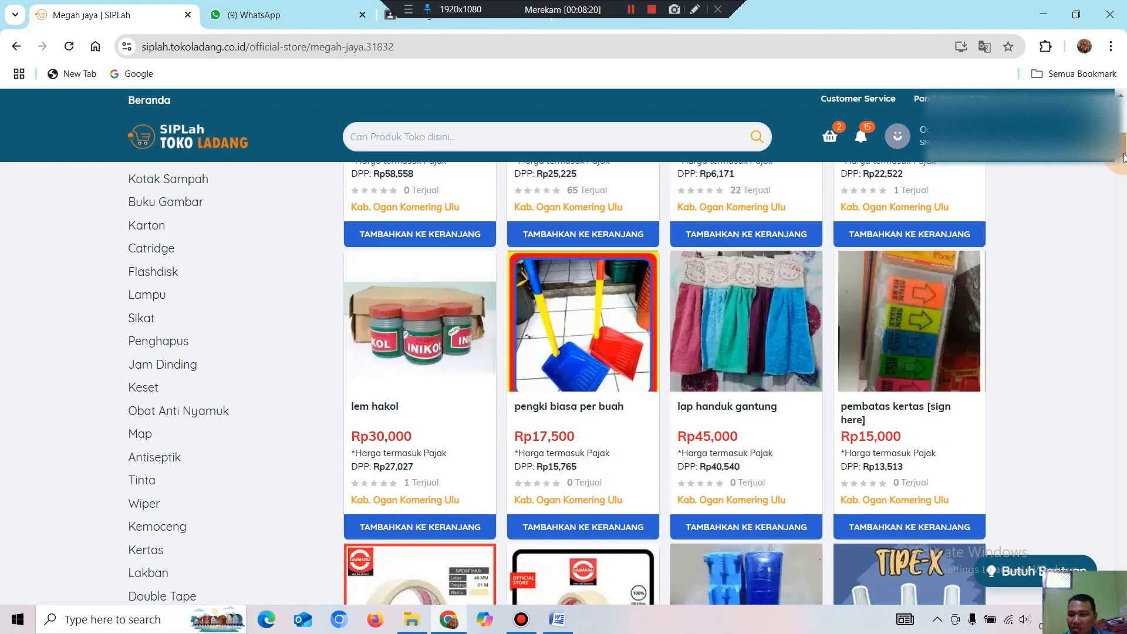
Filter the store to the Penghapus category and scroll through its products.
click(188, 352)
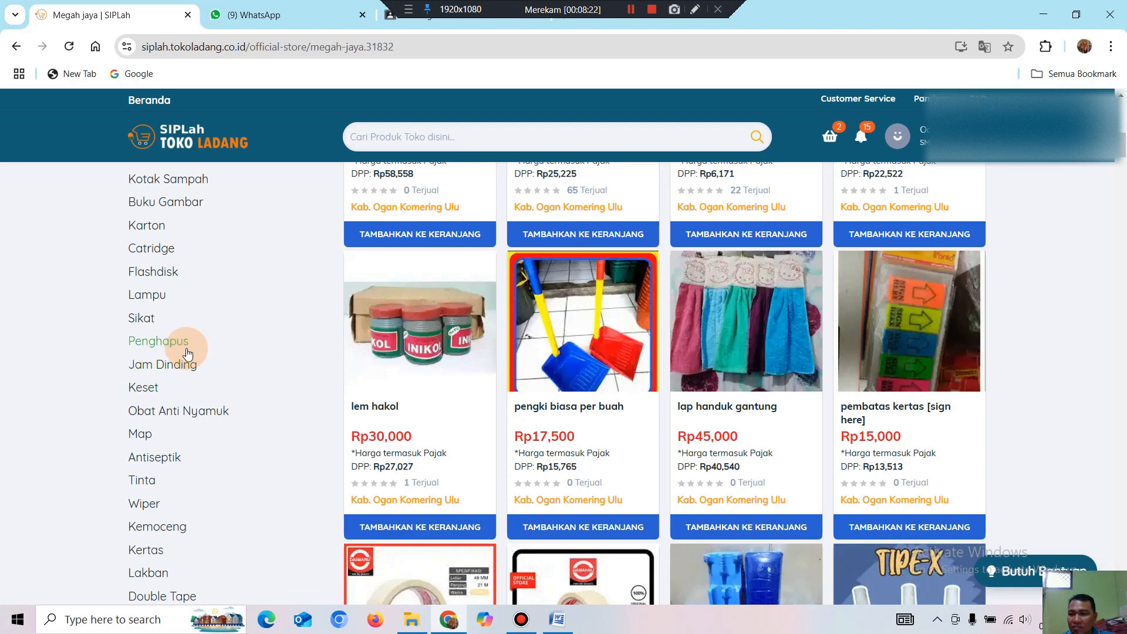
scroll(185, 348, up, 2)
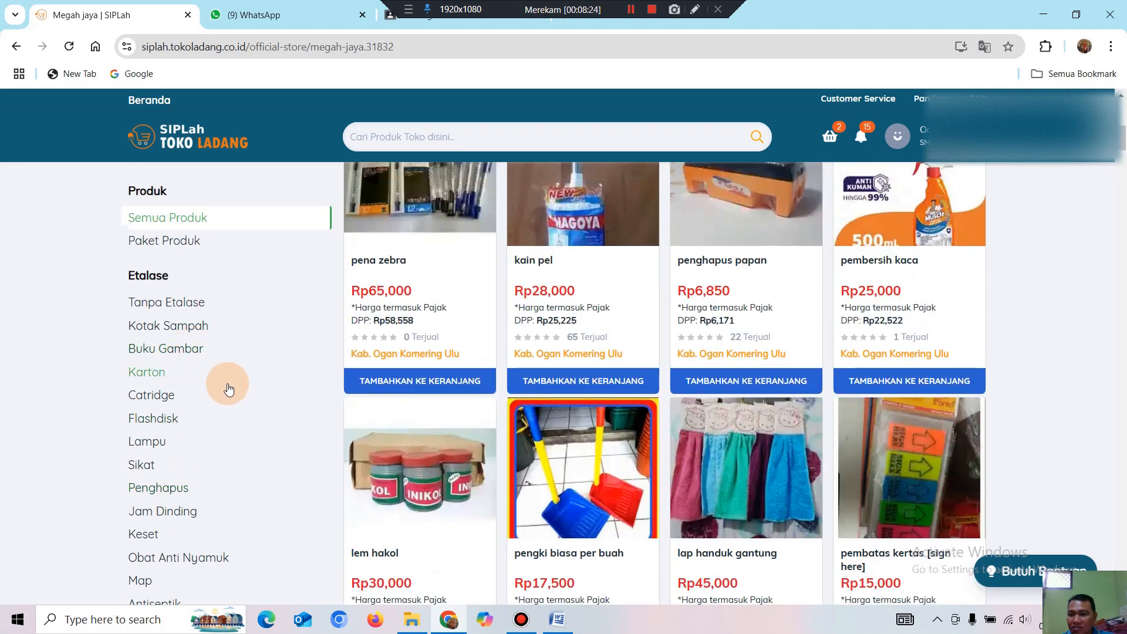
scroll(172, 392, down, 1)
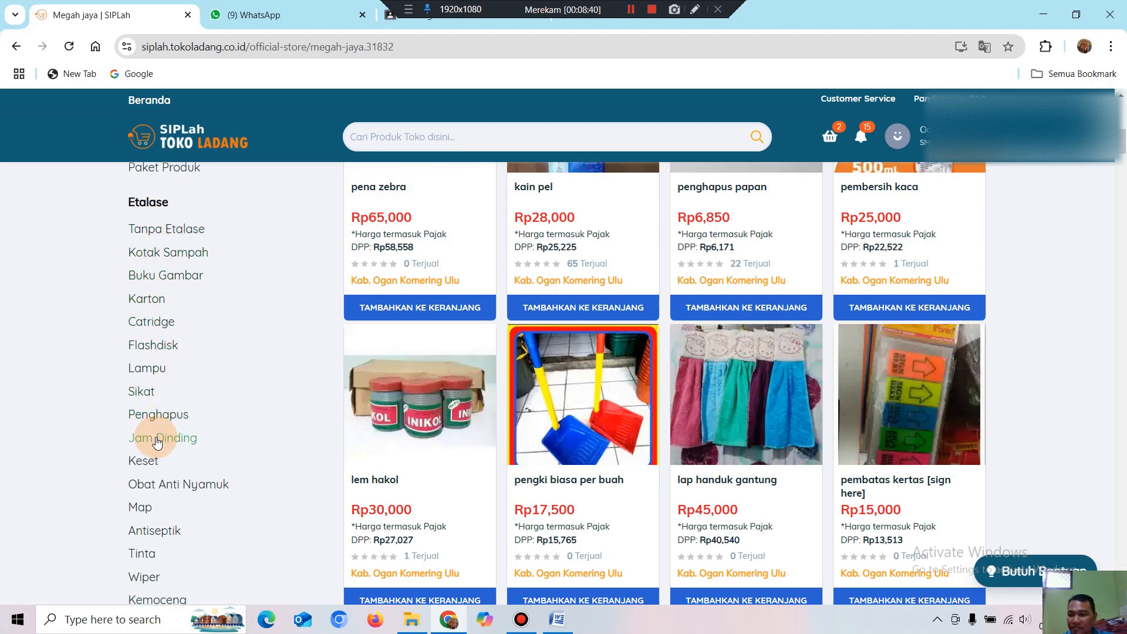
scroll(154, 438, down, 1)
scroll(157, 441, down, 1)
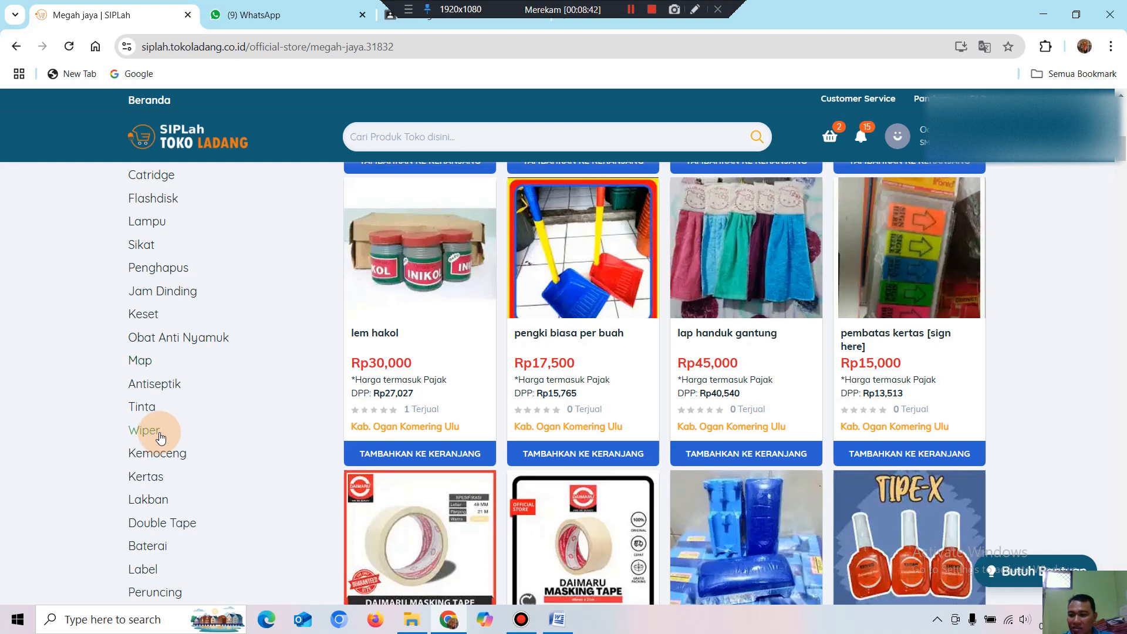
scroll(159, 438, down, 4)
scroll(176, 422, down, 1)
scroll(182, 423, down, 1)
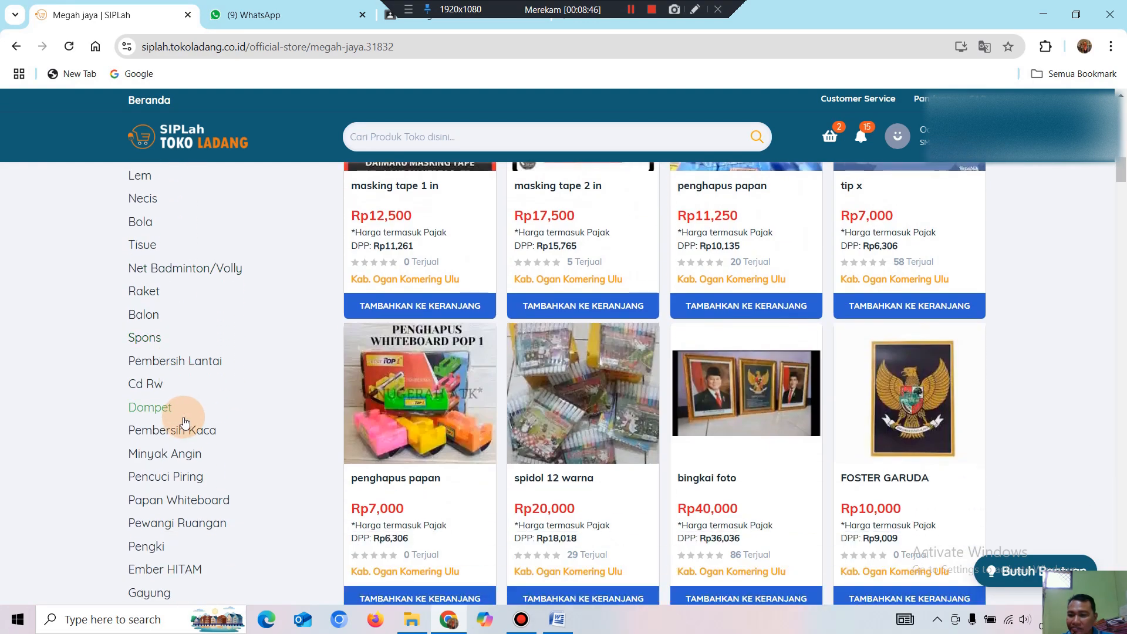
scroll(186, 422, down, 3)
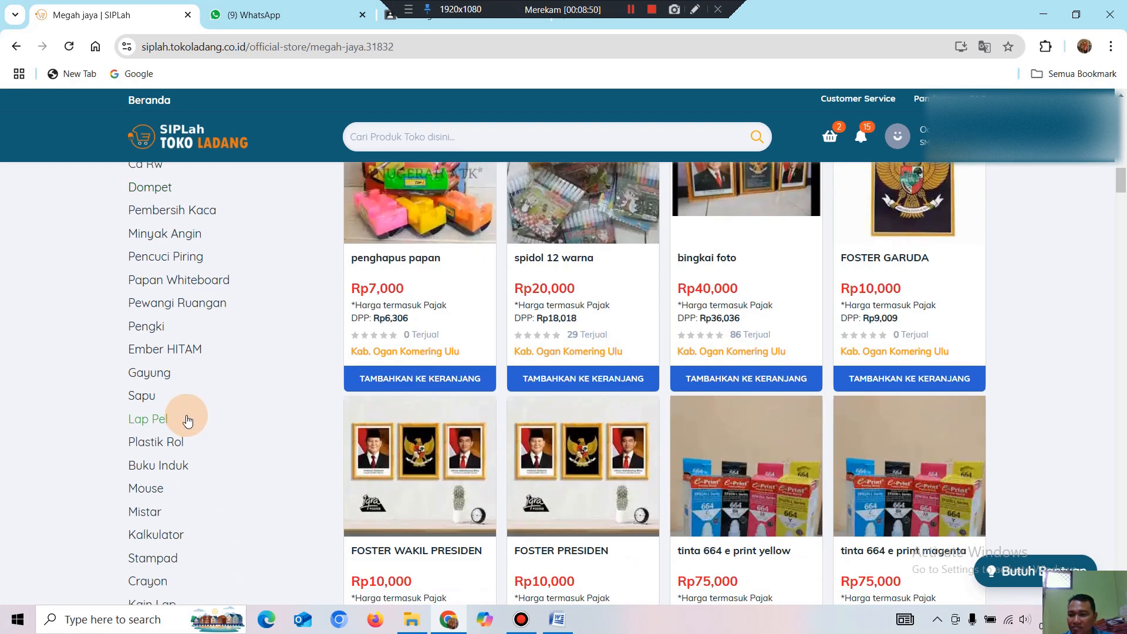
scroll(188, 420, down, 2)
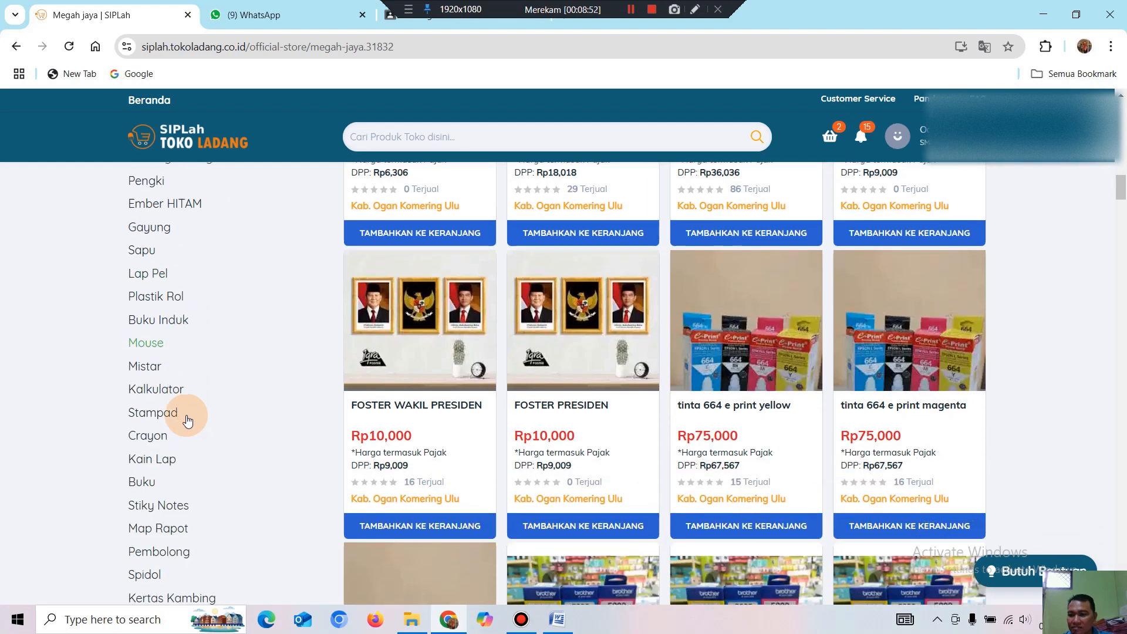
scroll(188, 420, down, 1)
scroll(187, 421, down, 1)
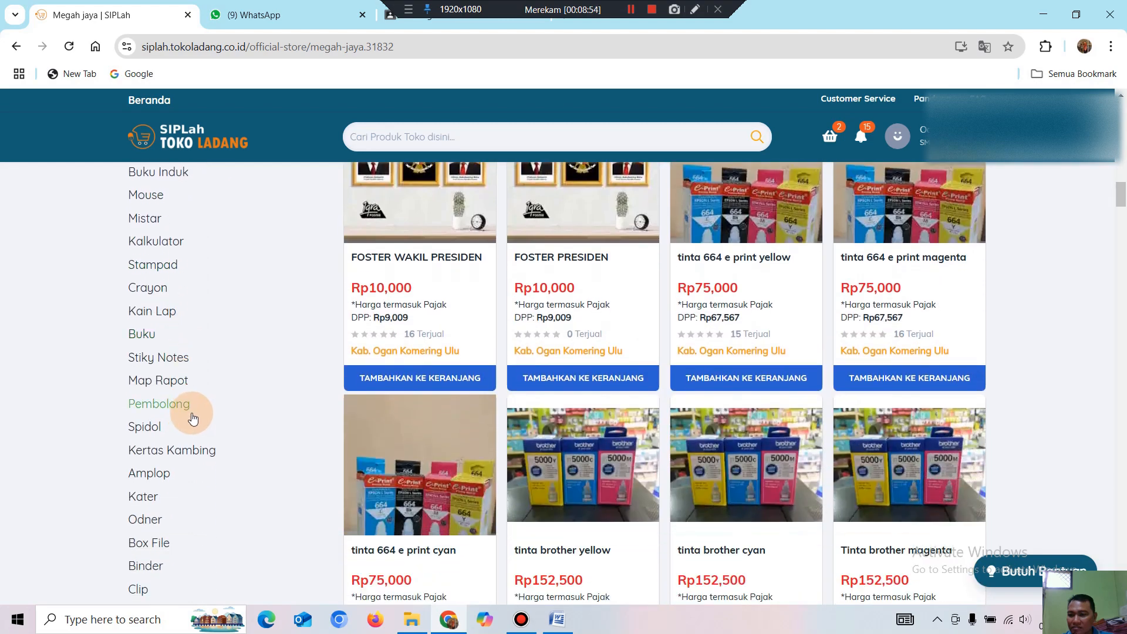
scroll(201, 424, down, 2)
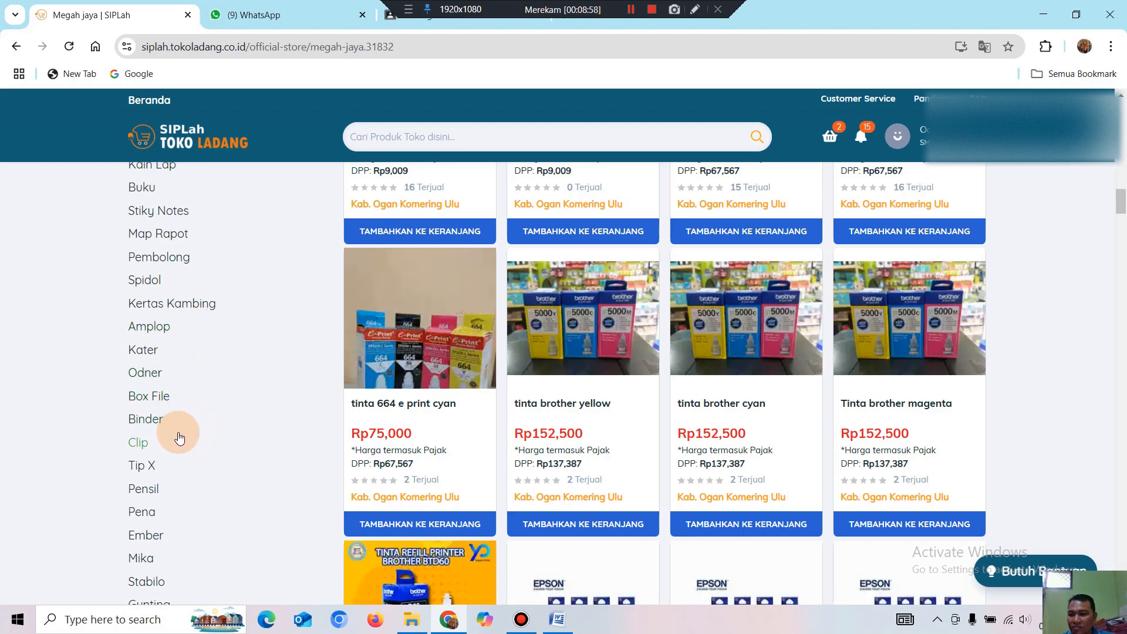
scroll(180, 438, down, 2)
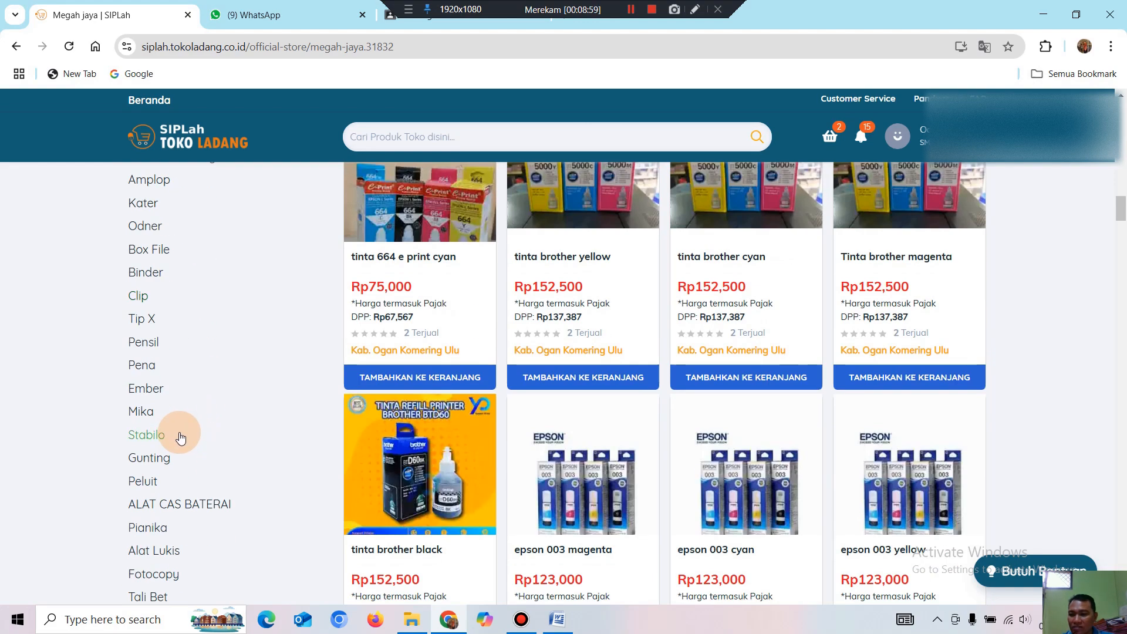
scroll(180, 438, down, 1)
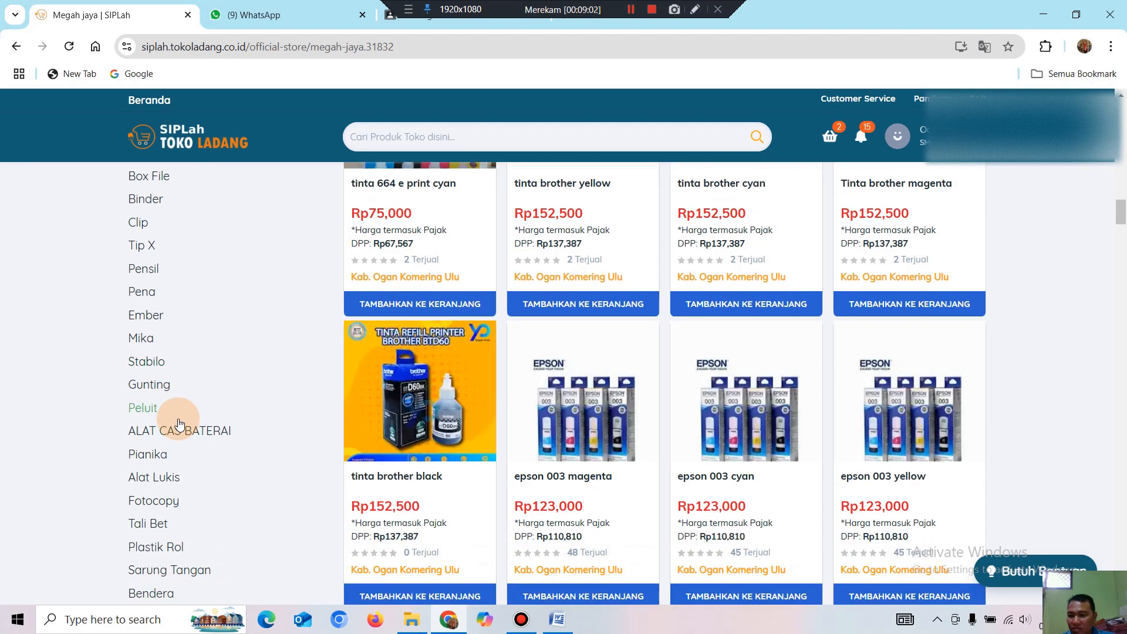
scroll(159, 454, down, 1)
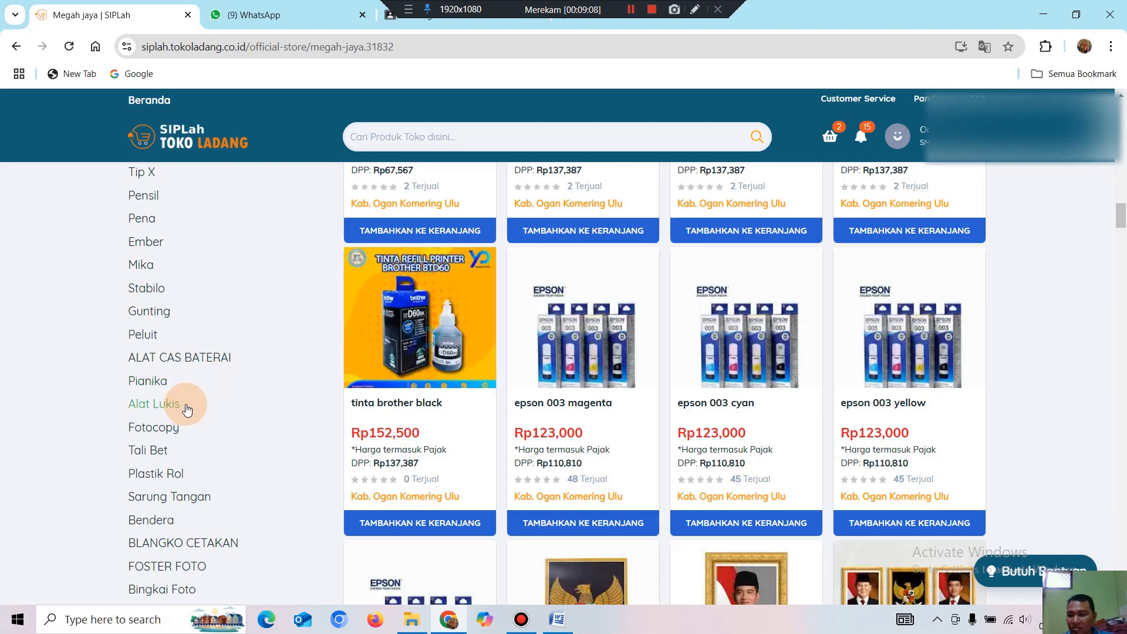
scroll(201, 429, down, 1)
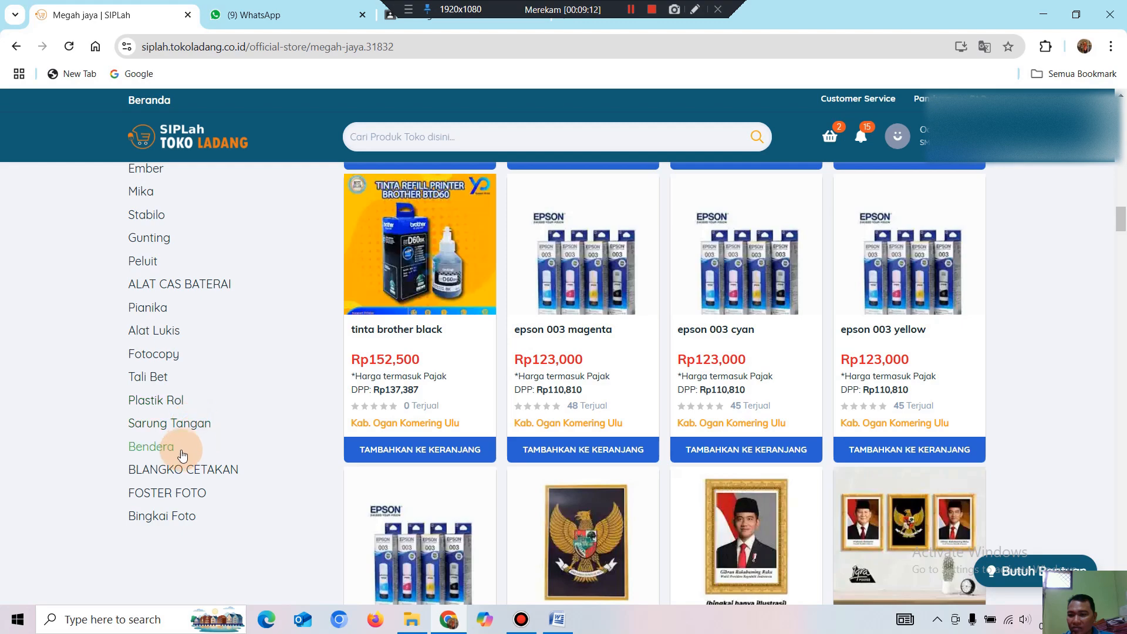
scroll(197, 522, down, 2)
scroll(199, 515, up, 4)
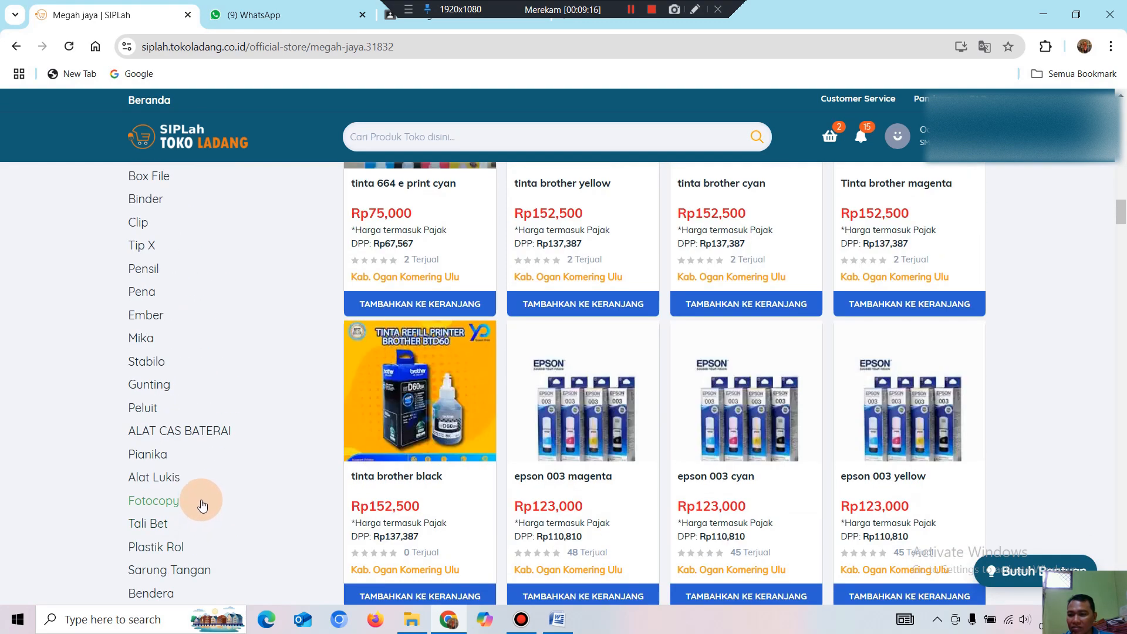
scroll(201, 504, up, 4)
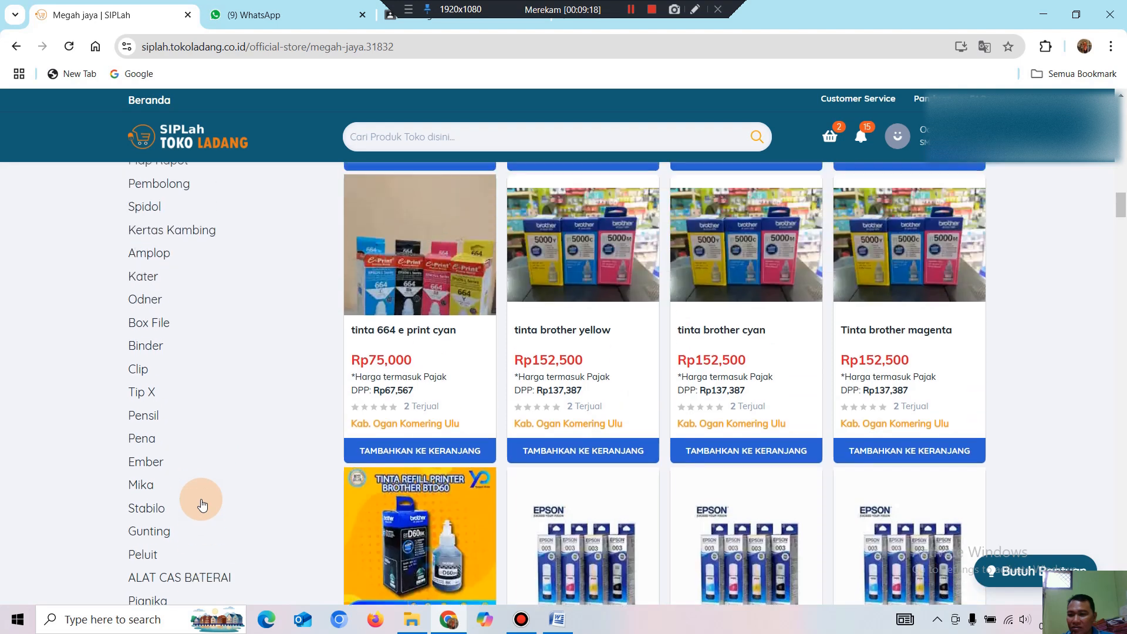
scroll(201, 497, up, 2)
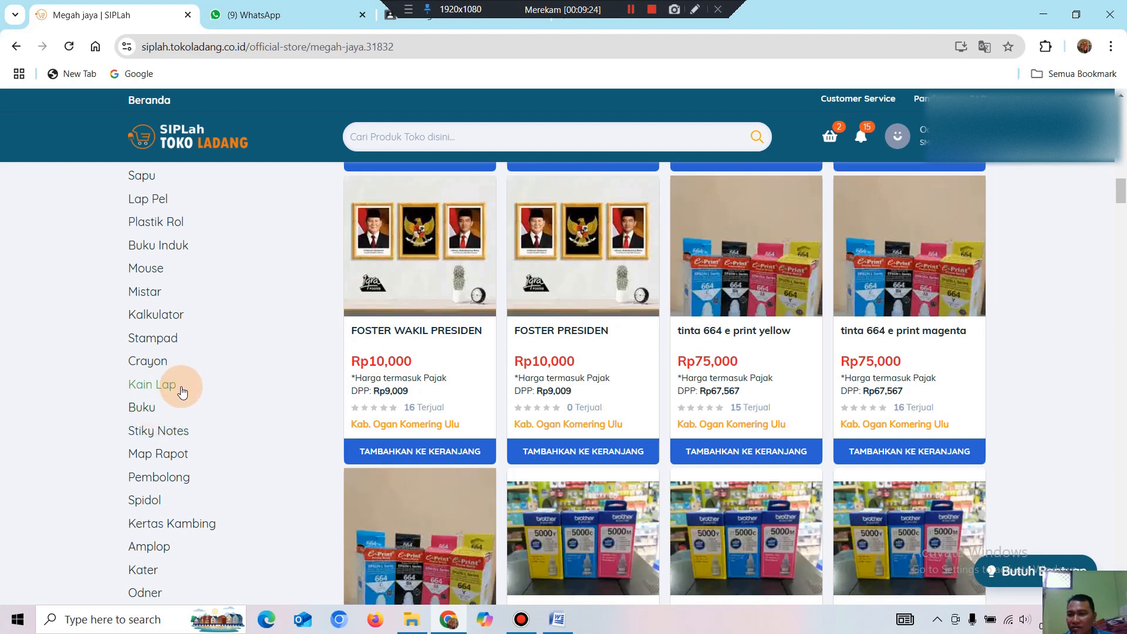
scroll(187, 380, up, 2)
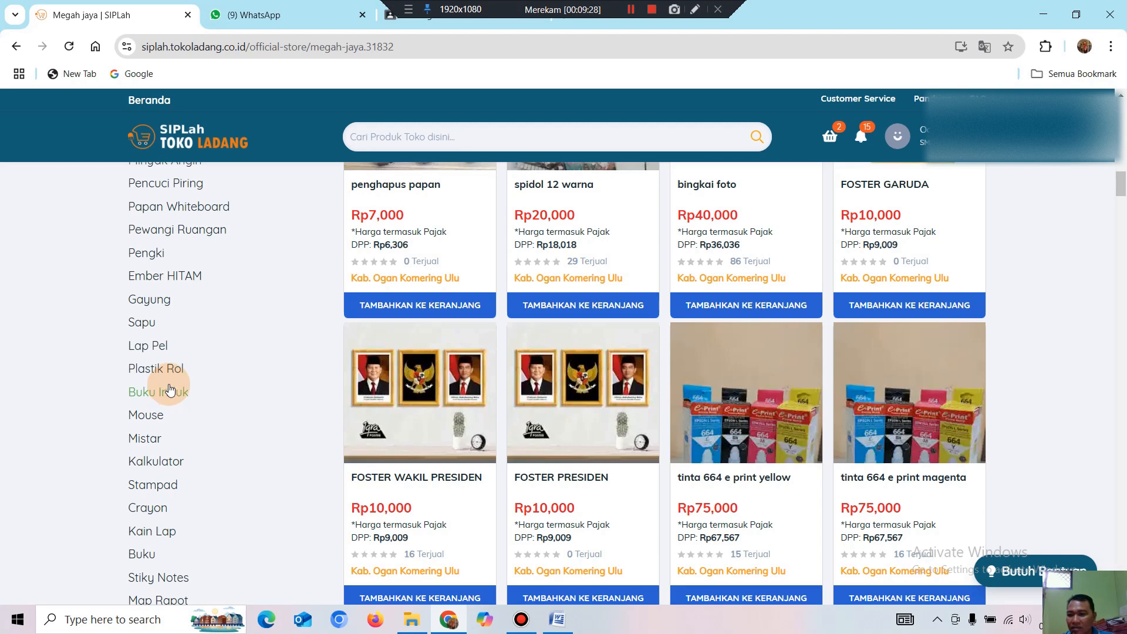
scroll(170, 390, up, 1)
scroll(171, 388, up, 2)
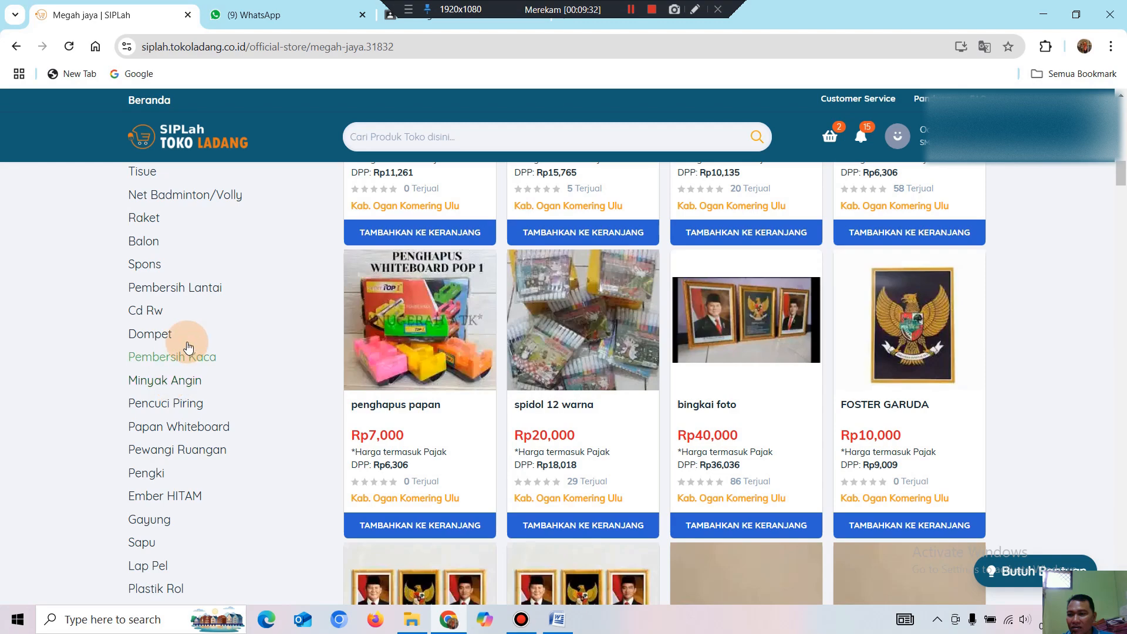
scroll(176, 252, down, 1)
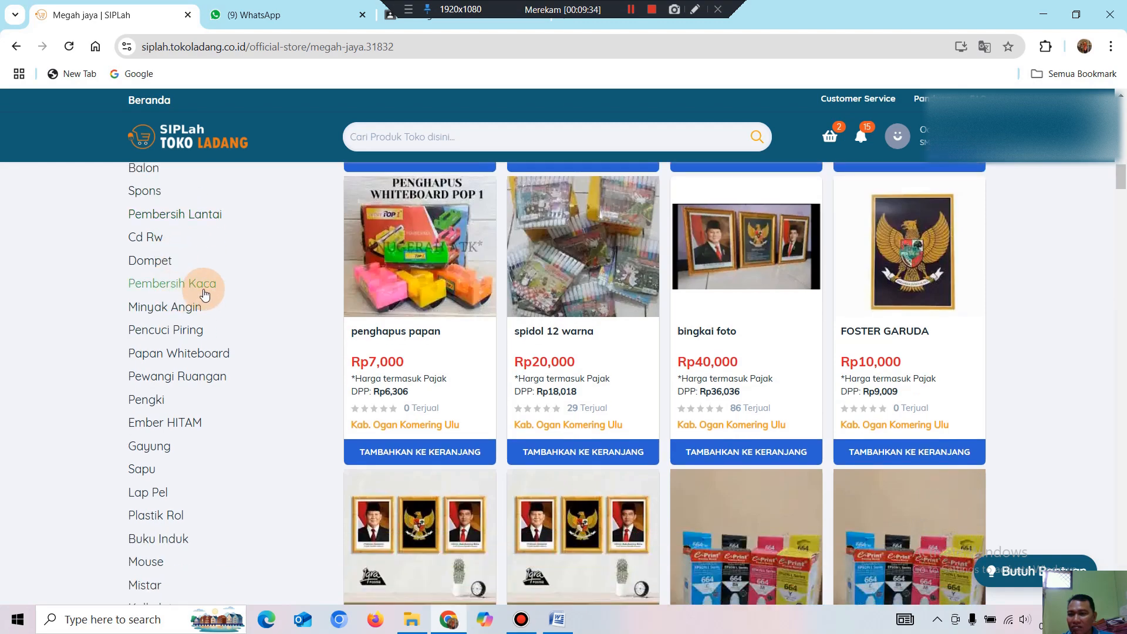
scroll(177, 352, down, 2)
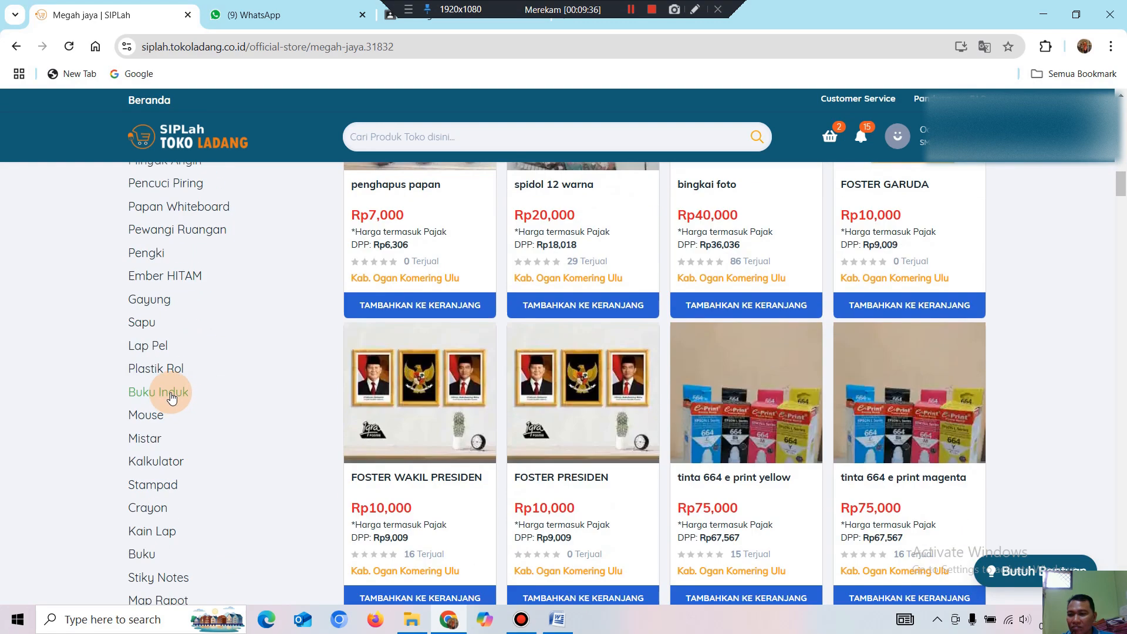
Filter the Megah jaya store to its Lap Pel category and scroll the listing.
click(152, 352)
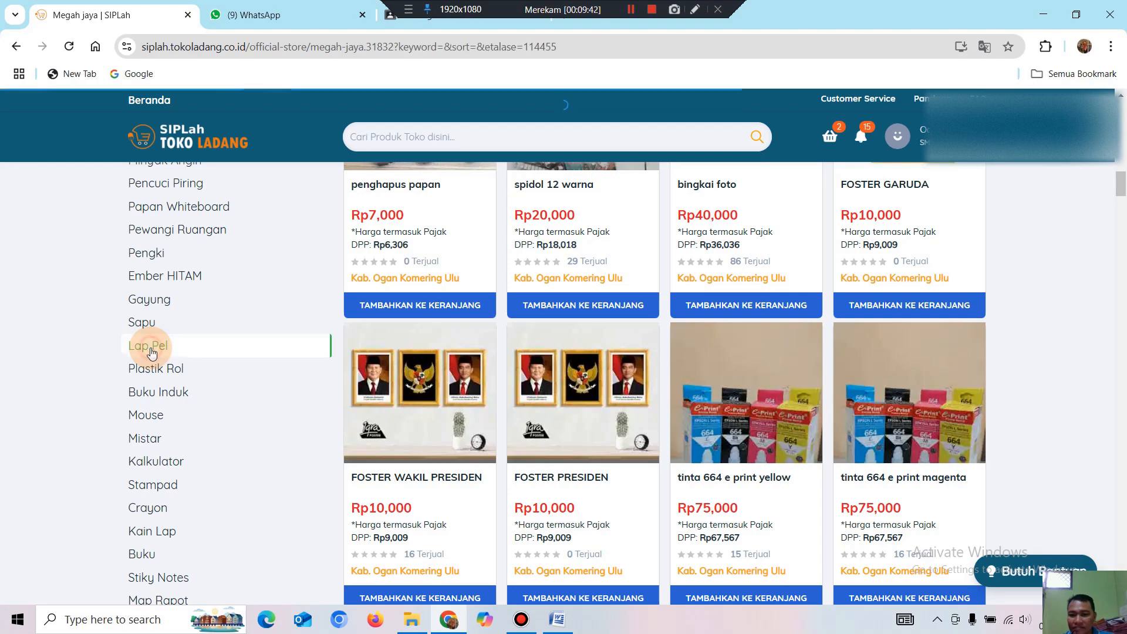
scroll(780, 377, up, 15)
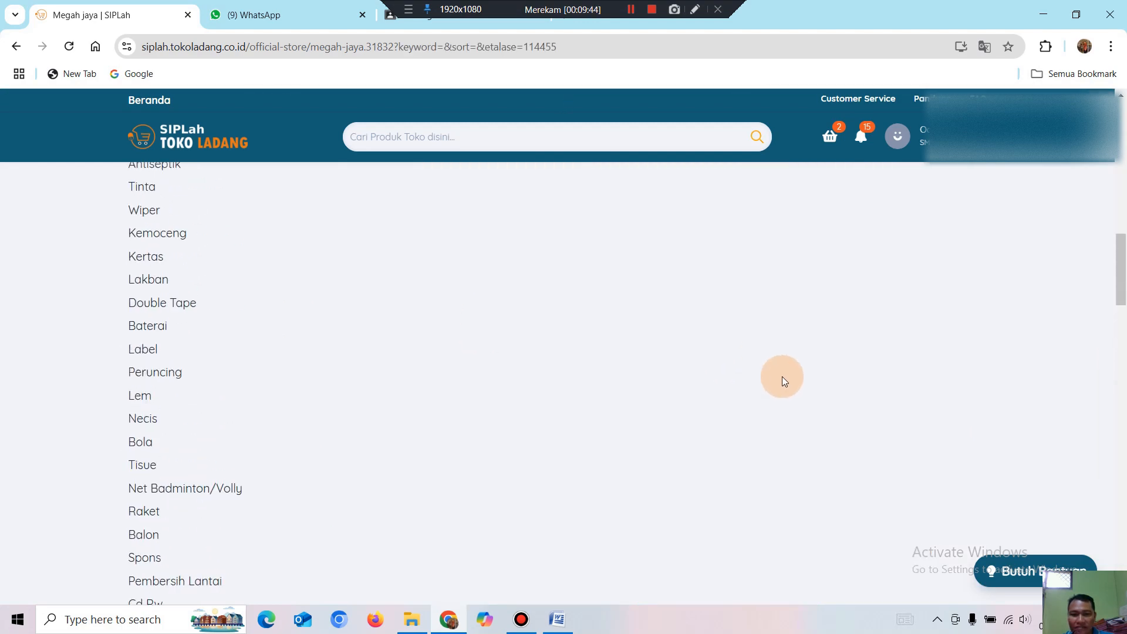
scroll(636, 387, down, 5)
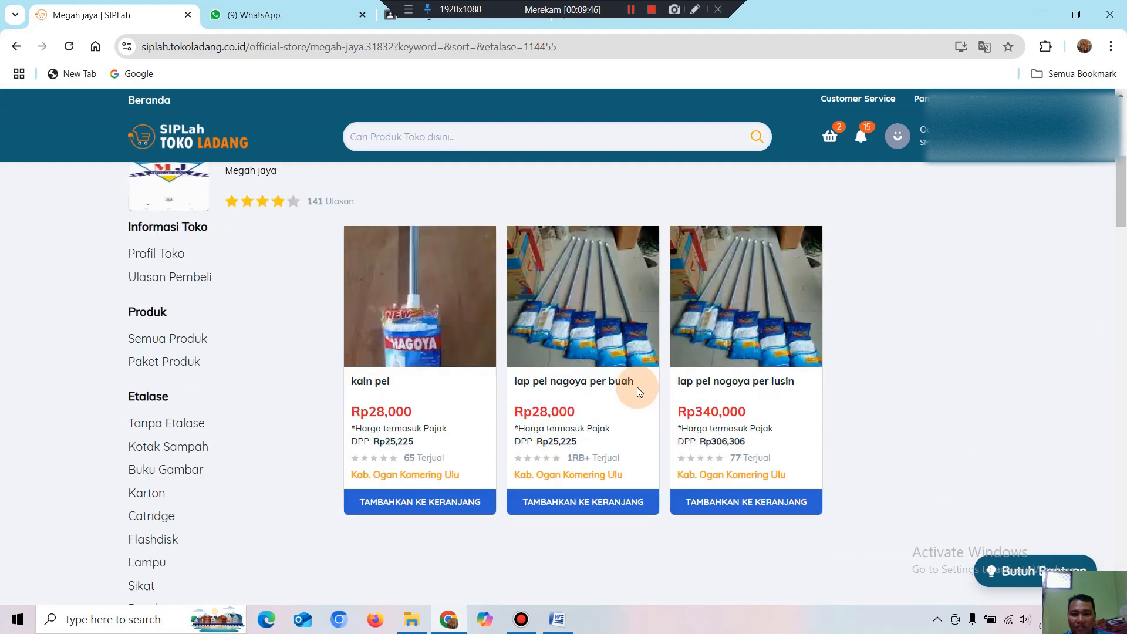
scroll(200, 378, down, 1)
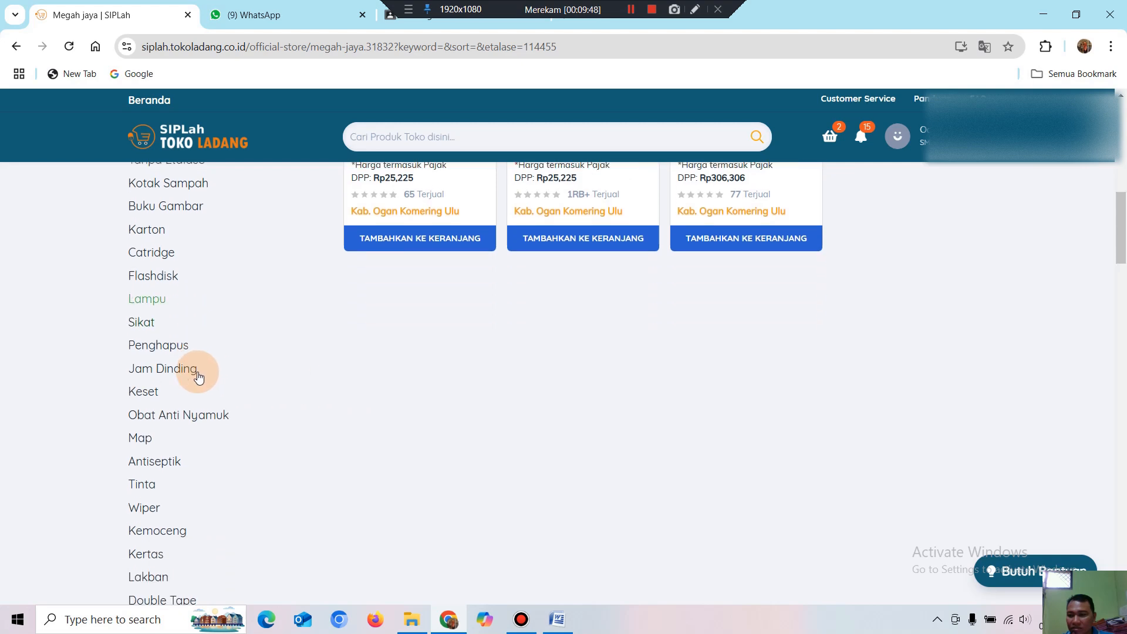
scroll(204, 375, down, 1)
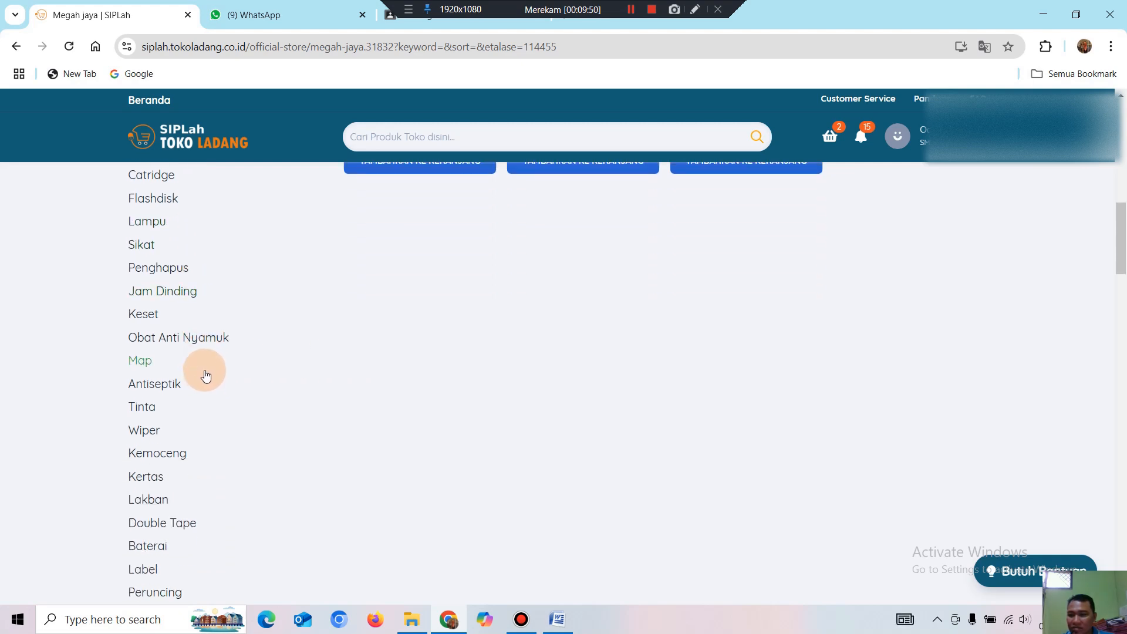
scroll(206, 375, down, 2)
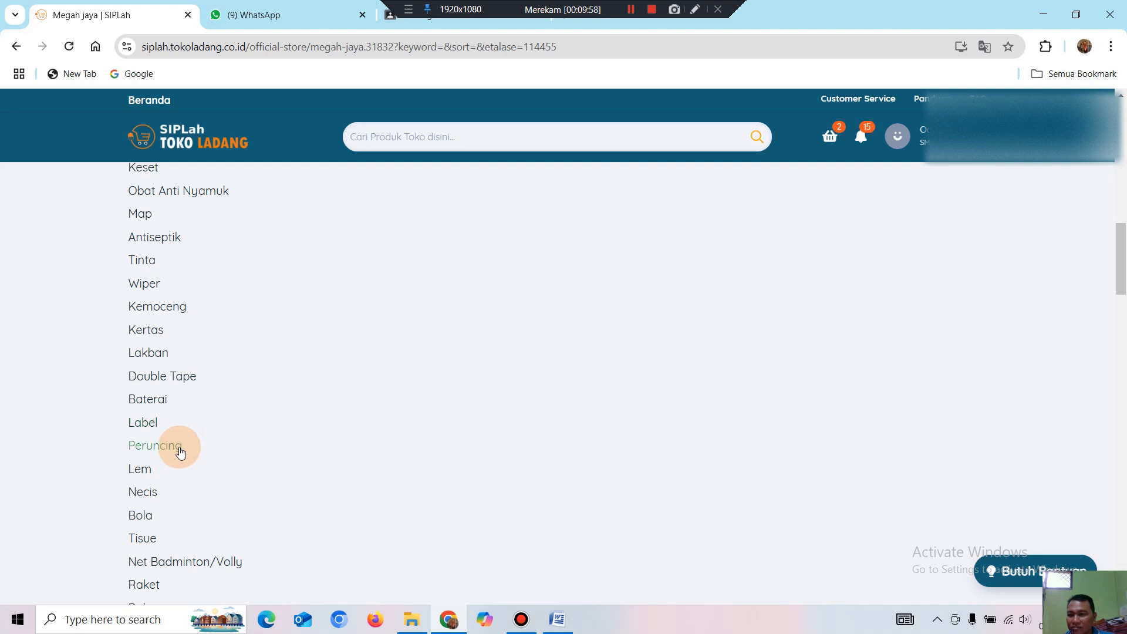
scroll(183, 446, down, 1)
scroll(184, 447, down, 3)
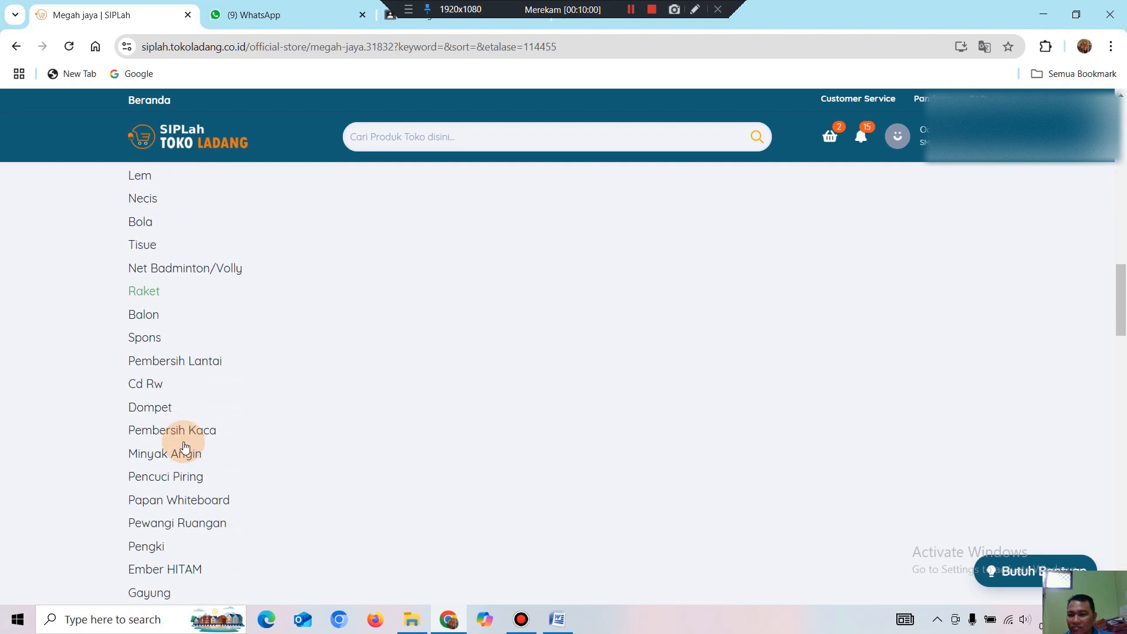
scroll(185, 446, down, 1)
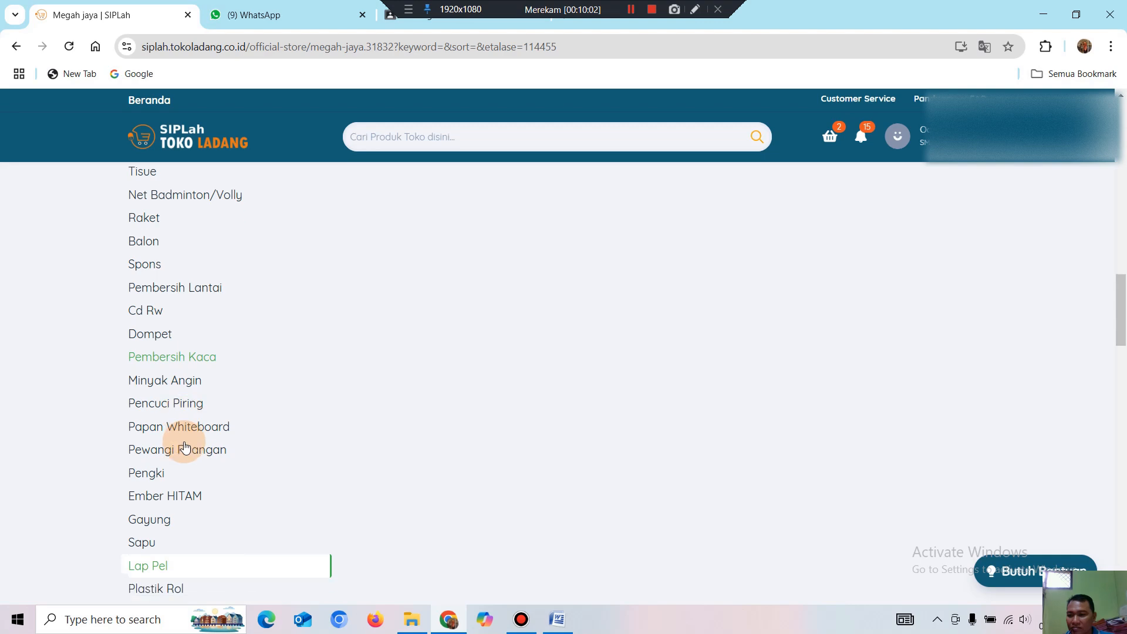
Switch the store listing to the Pengki category.
click(158, 473)
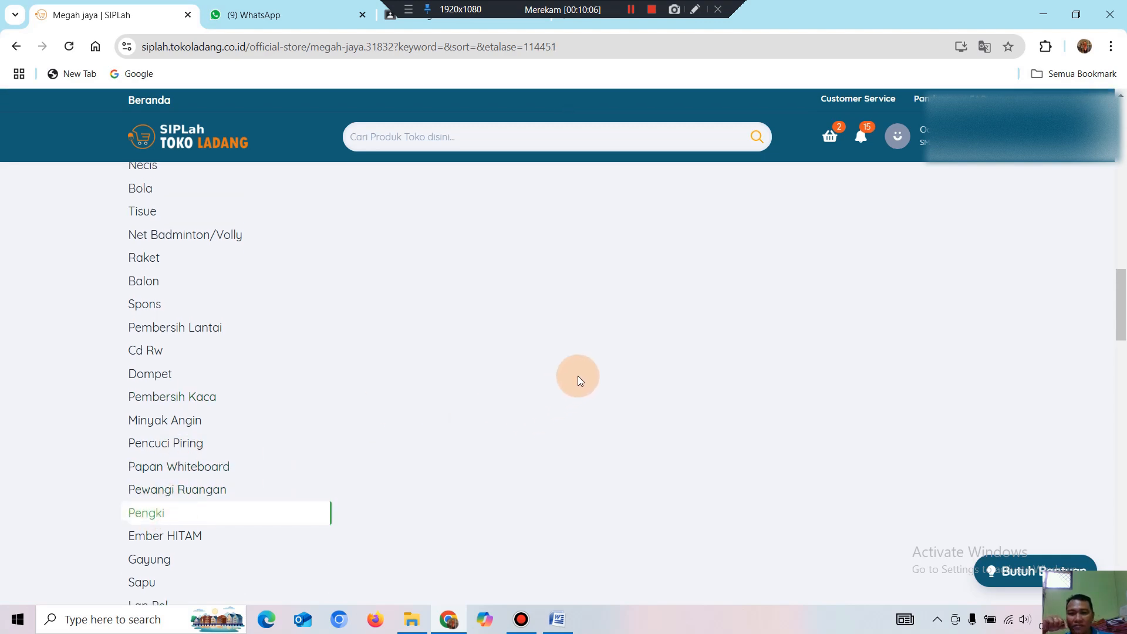
scroll(578, 376, up, 7)
scroll(446, 411, down, 11)
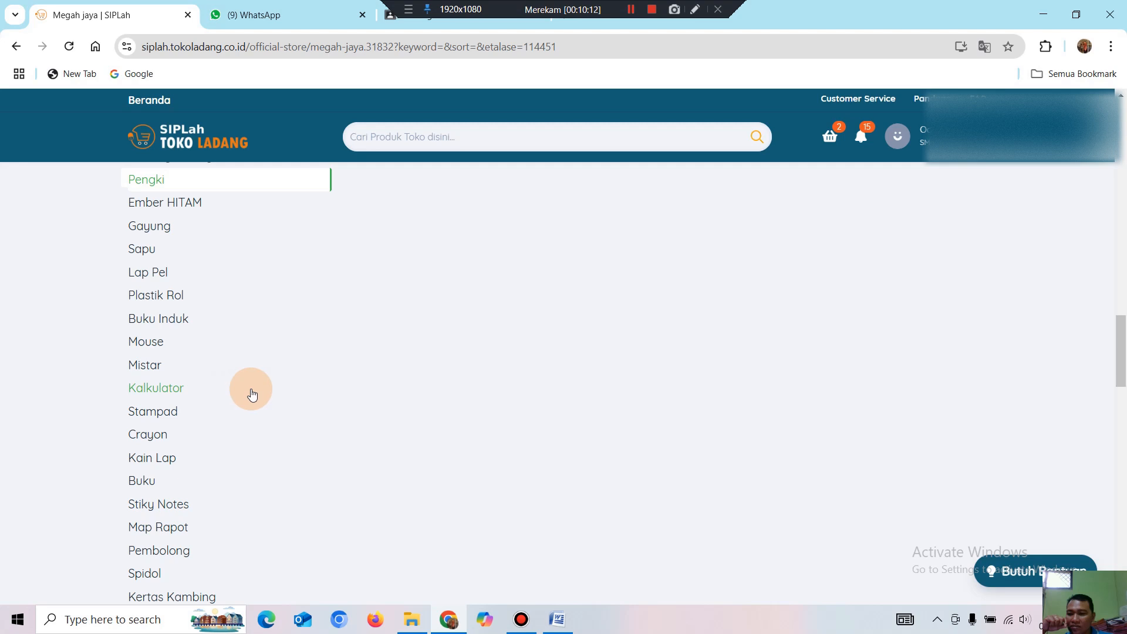
scroll(241, 395, down, 2)
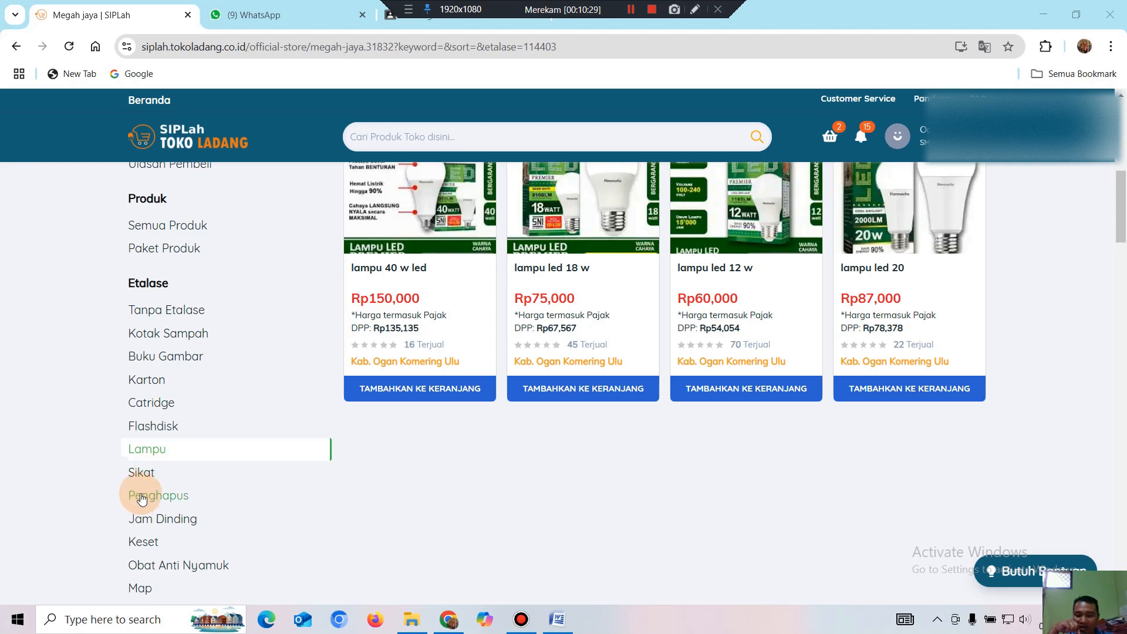
Switch to the Sikat category and open the tarikan air product (Rp. 60,000).
click(144, 473)
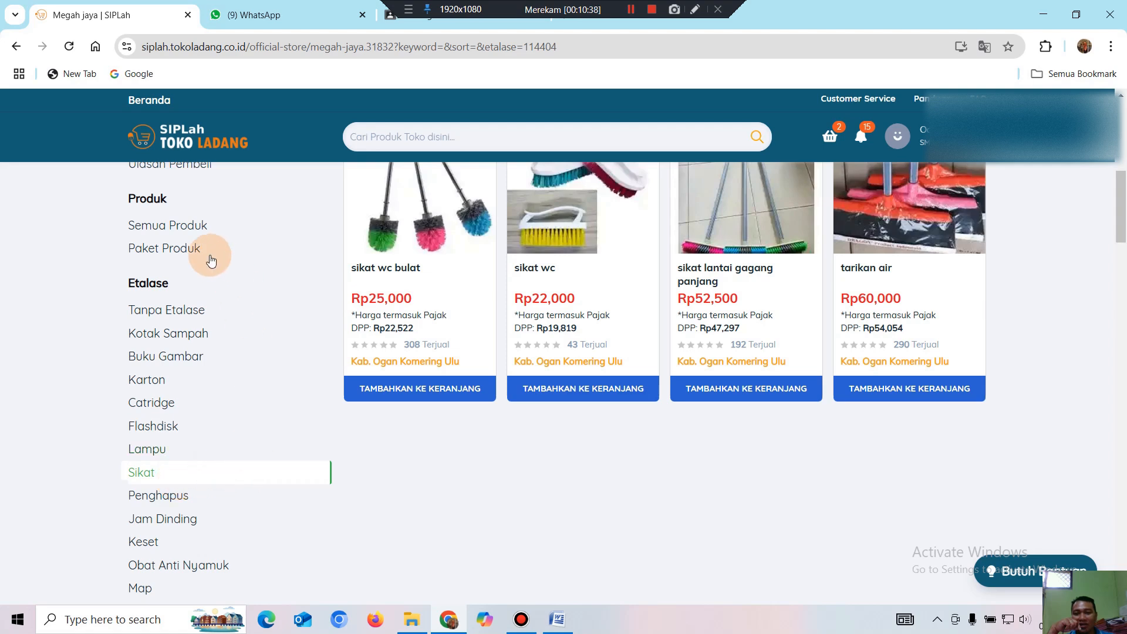
scroll(721, 528, up, 1)
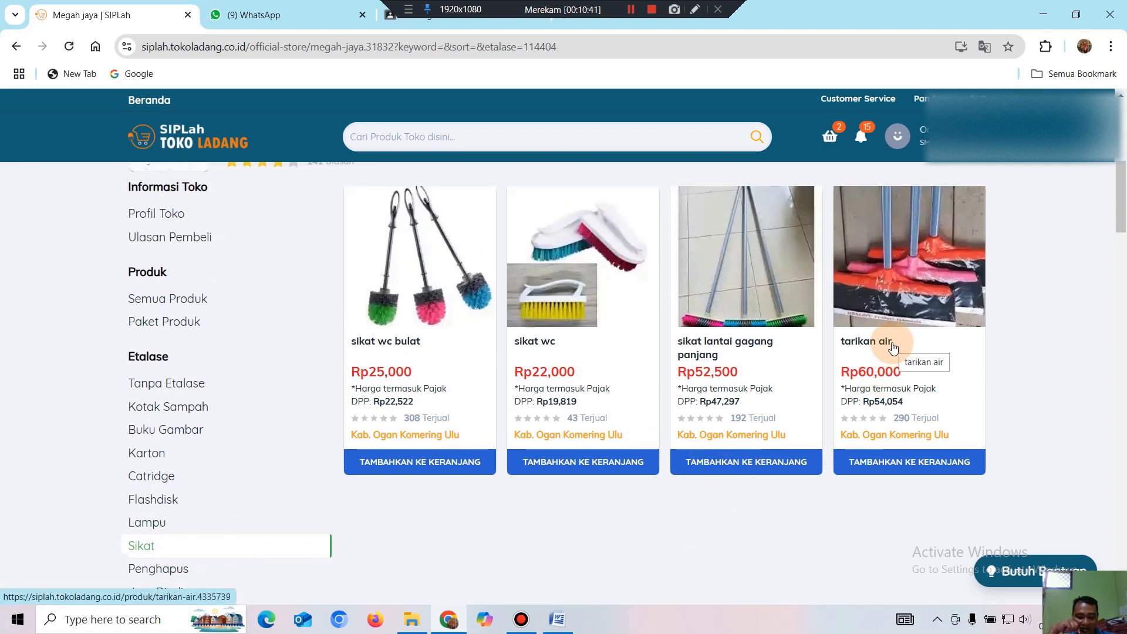
click(908, 278)
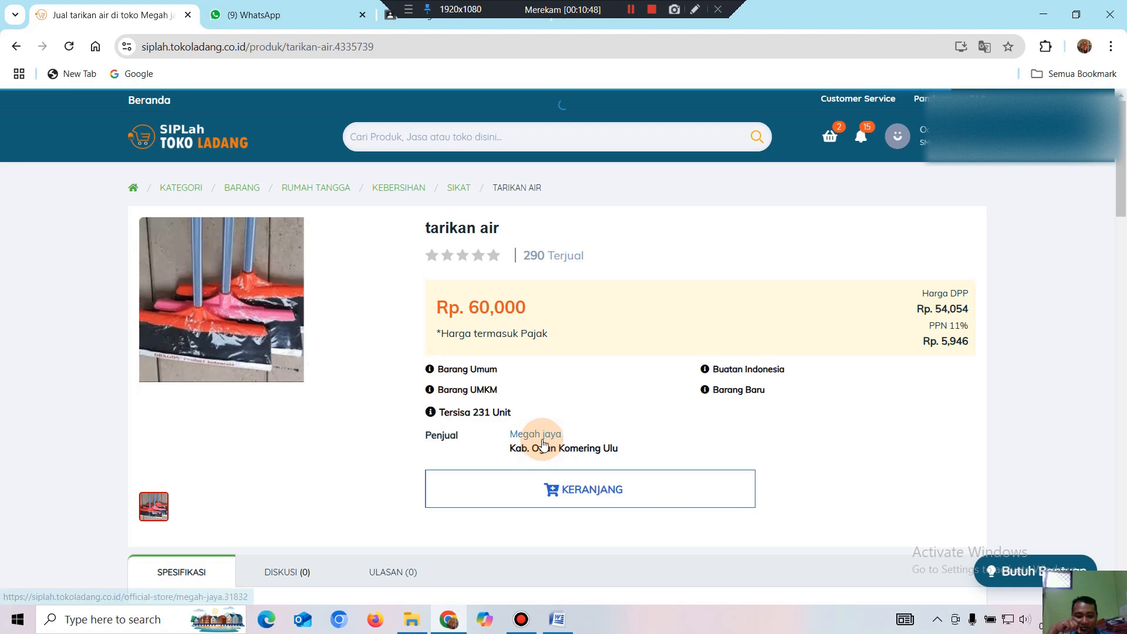
Add one tarikan air to the cart and view the Rp. 1,085,000 cart.
click(567, 498)
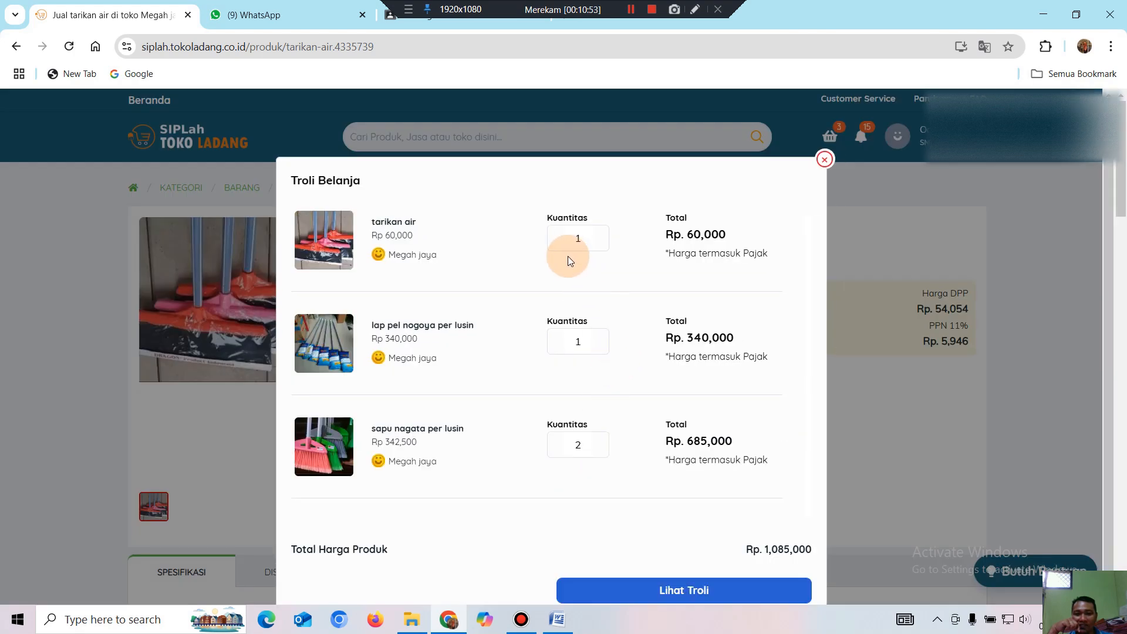
click(593, 239)
double_click(560, 236)
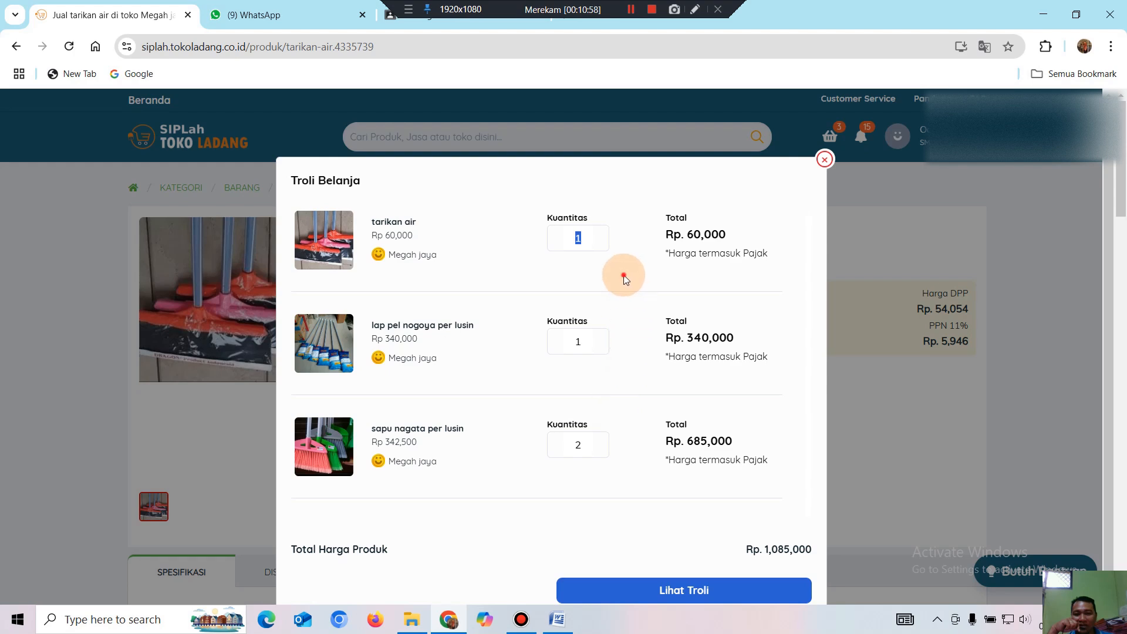
click(681, 590)
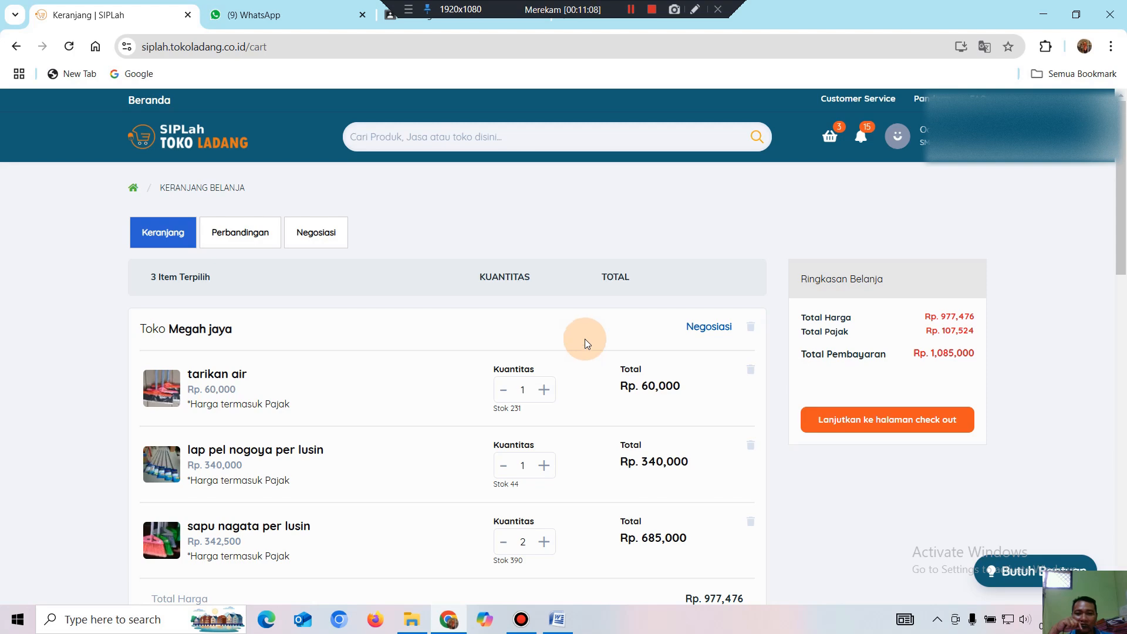
Raise the tarikan air quantity to 3 (Rp. 180,000), bringing the total to Rp. 1,205,000.
scroll(585, 340, down, 1)
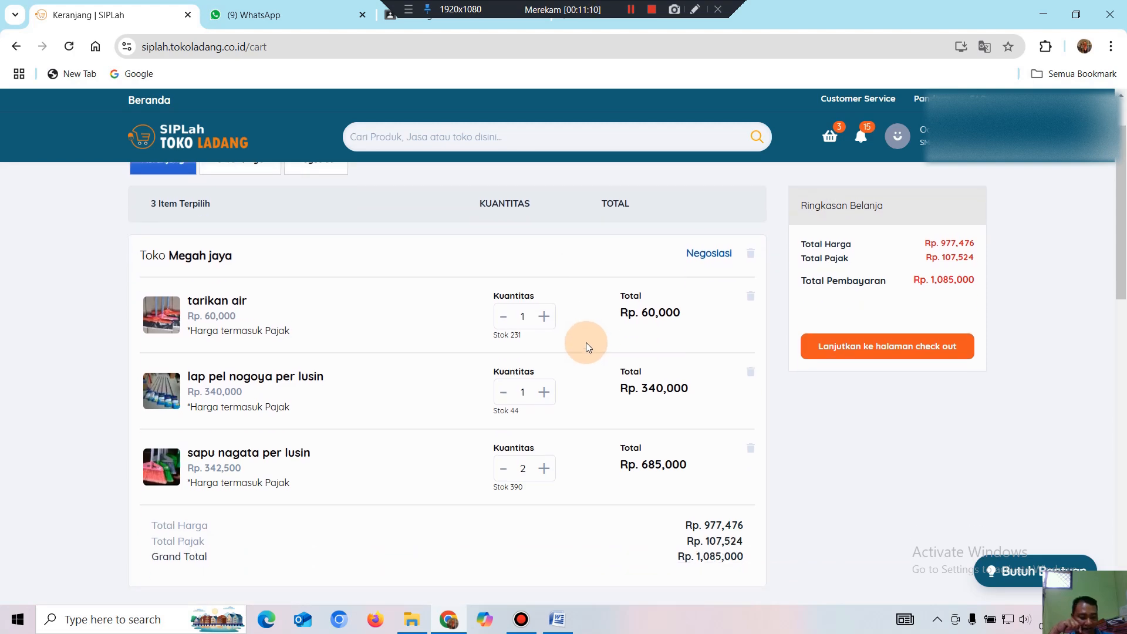
click(544, 321)
click(545, 321)
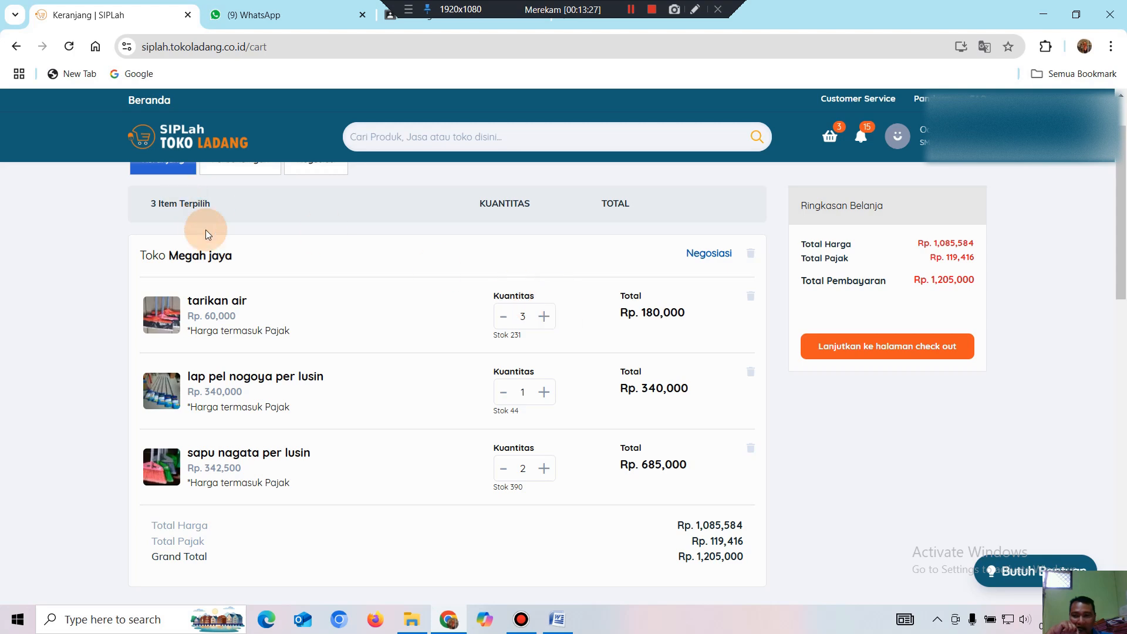
scroll(265, 283, up, 2)
click(209, 340)
Browse down the Megah jaya store's Etalase list and product grid, then back up.
scroll(413, 383, down, 5)
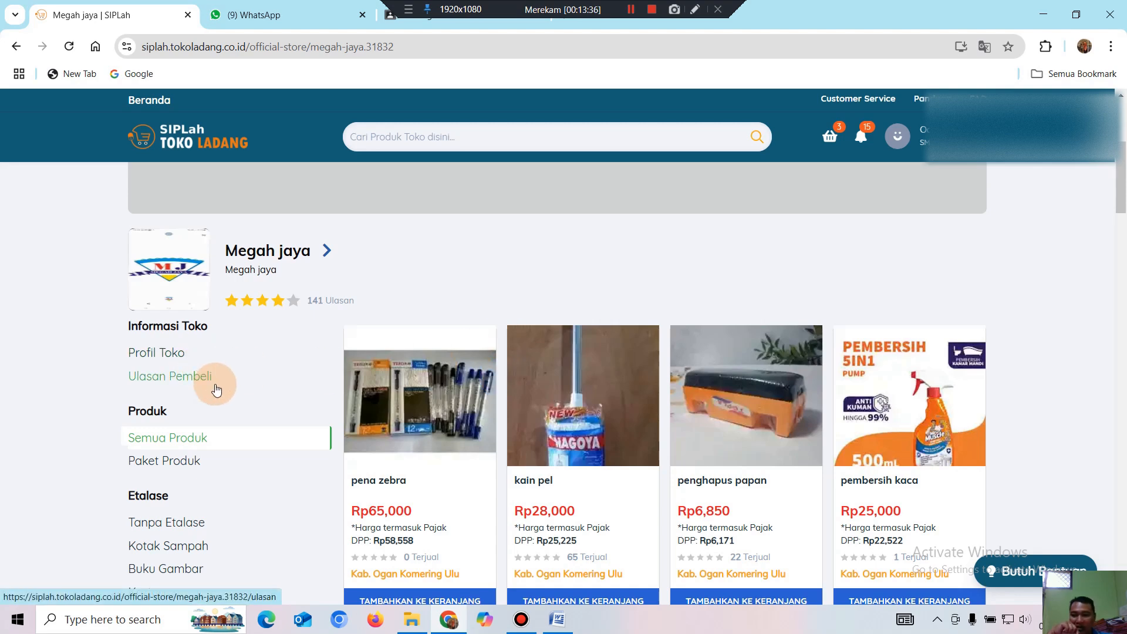
scroll(216, 387, down, 3)
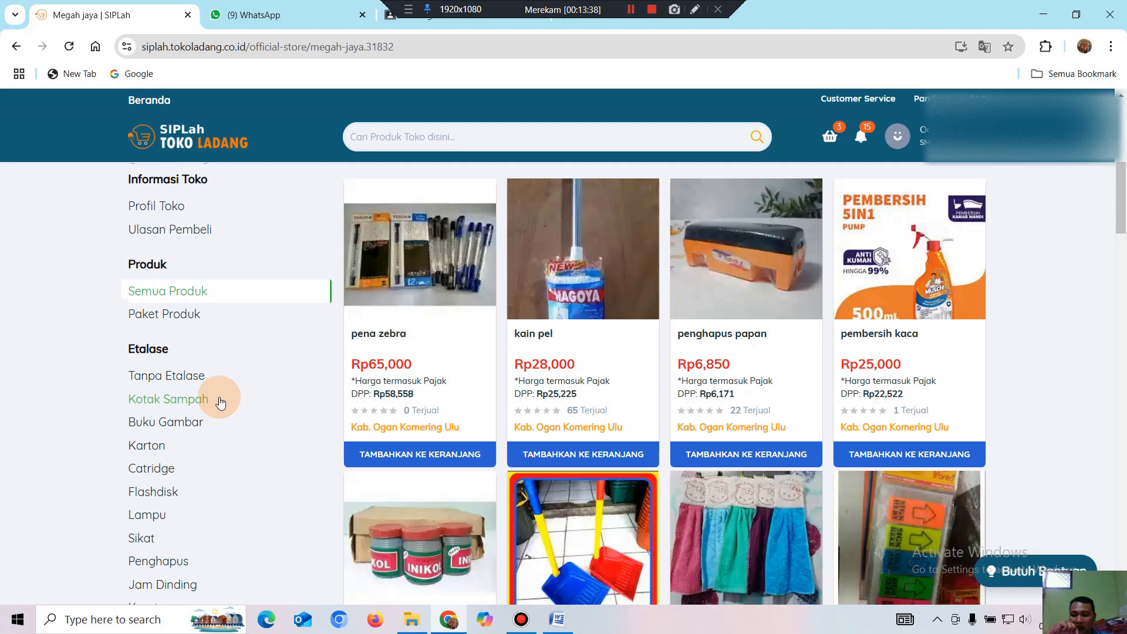
scroll(220, 402, down, 3)
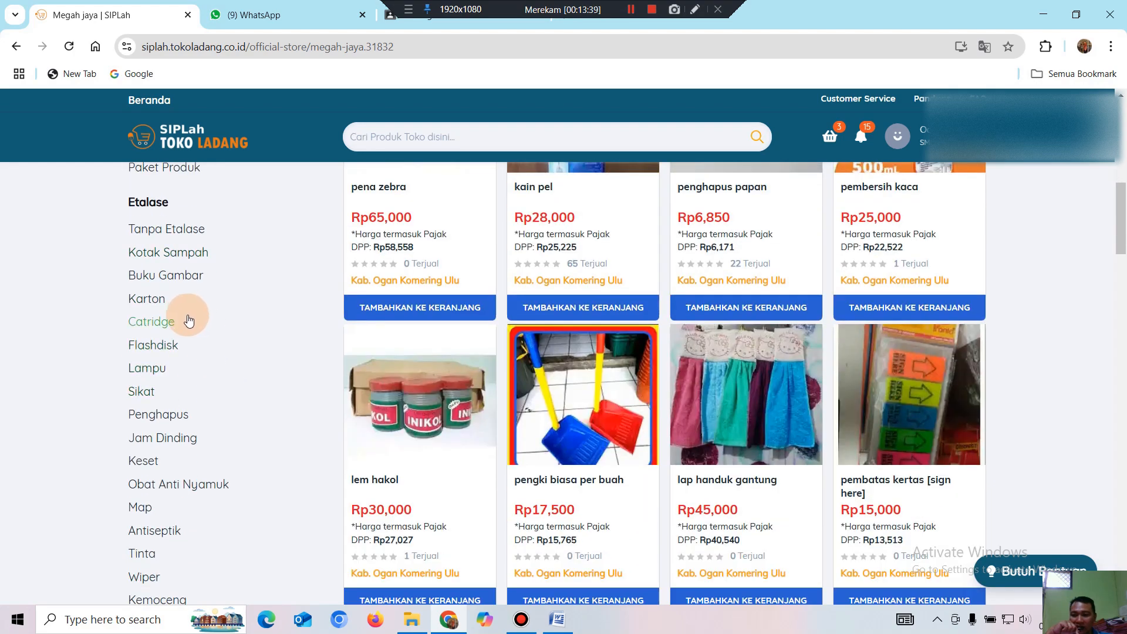
scroll(191, 407, down, 5)
scroll(199, 405, down, 5)
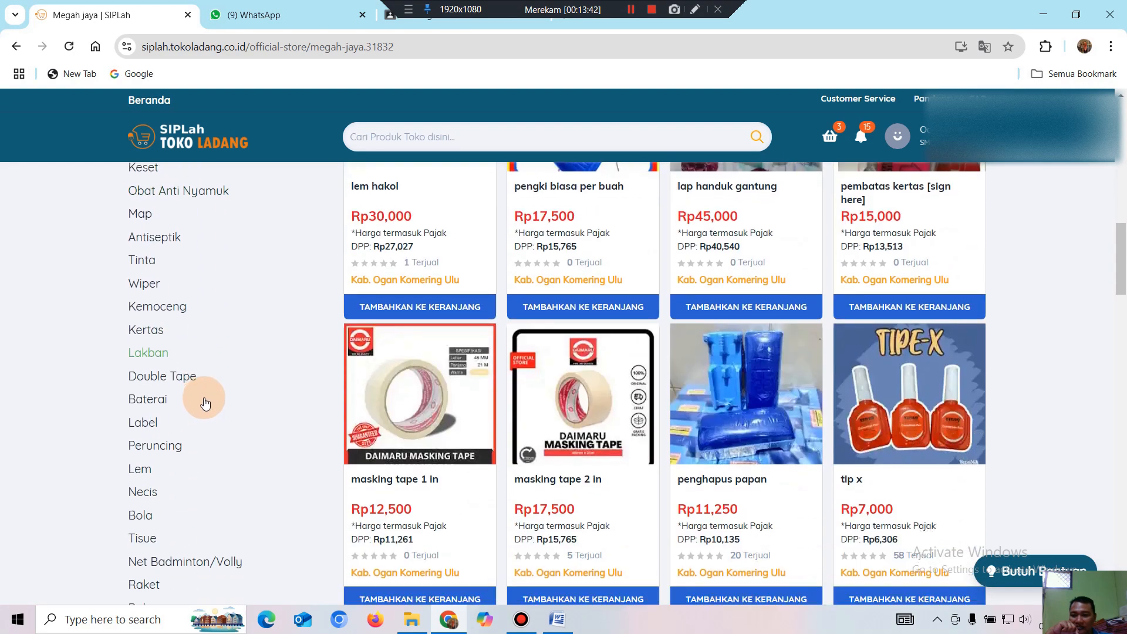
scroll(205, 402, down, 9)
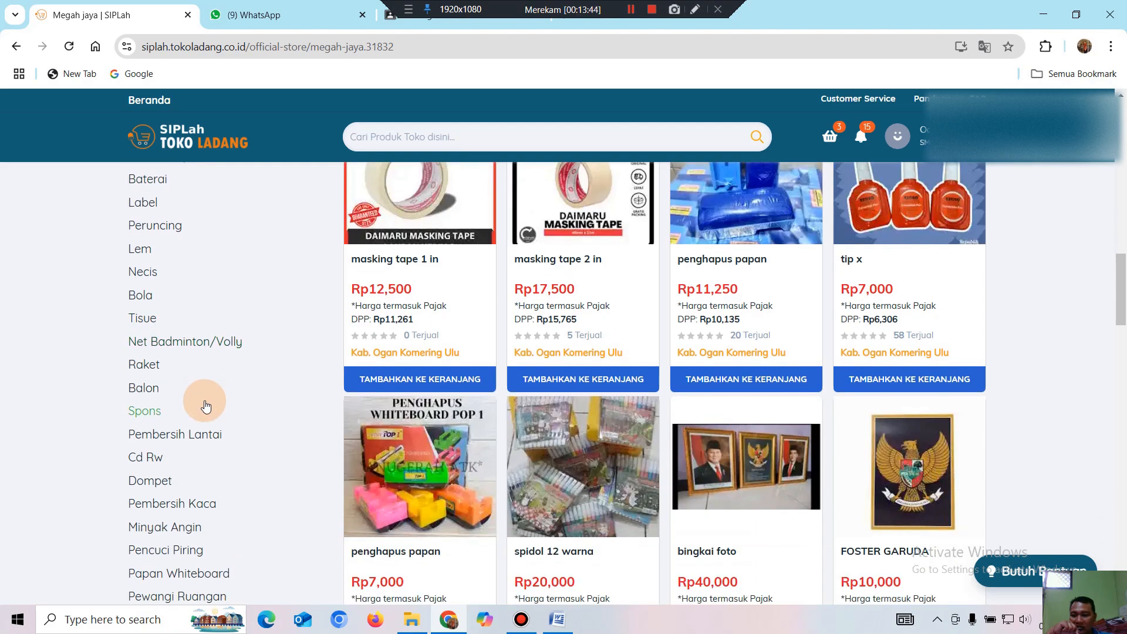
scroll(223, 498, down, 6)
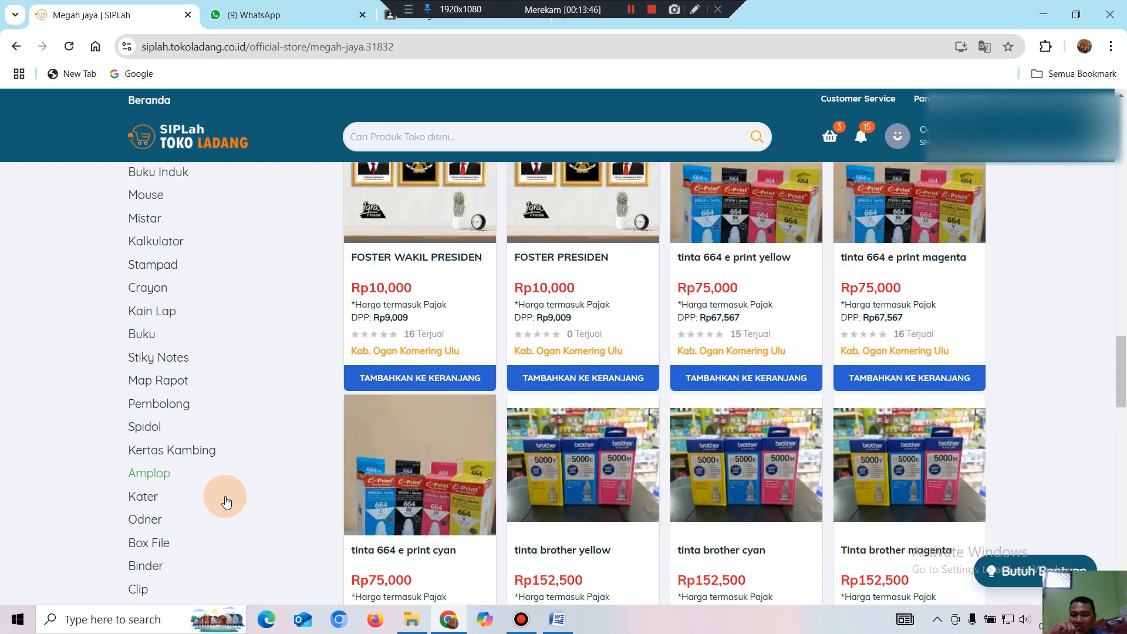
scroll(225, 500, down, 7)
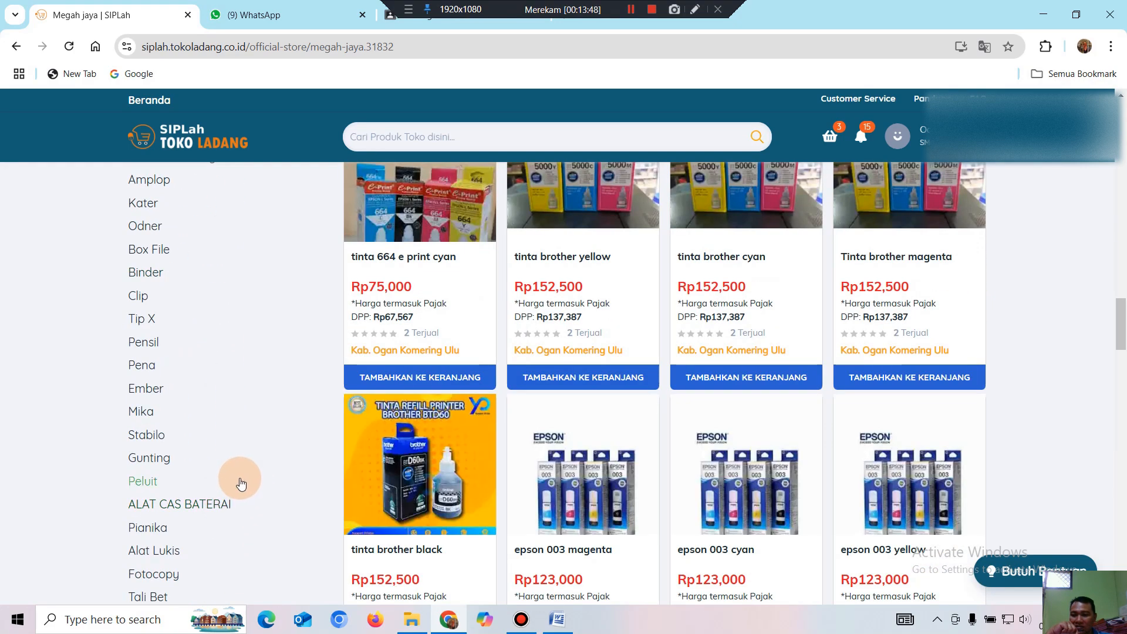
scroll(238, 487, down, 3)
scroll(215, 526, down, 1)
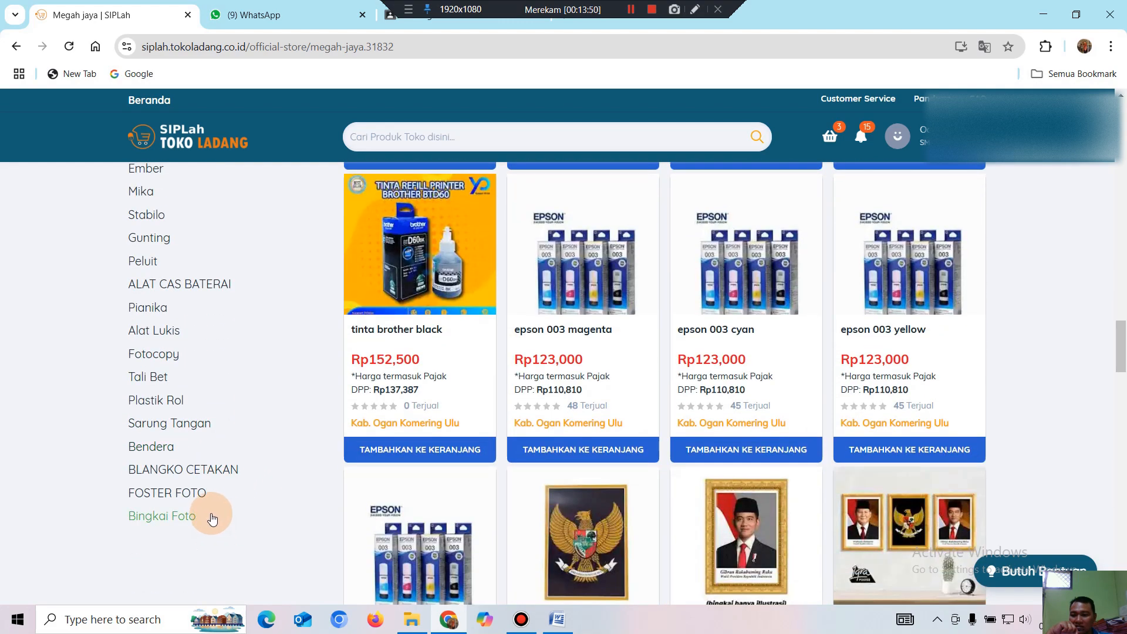
scroll(212, 516, up, 2)
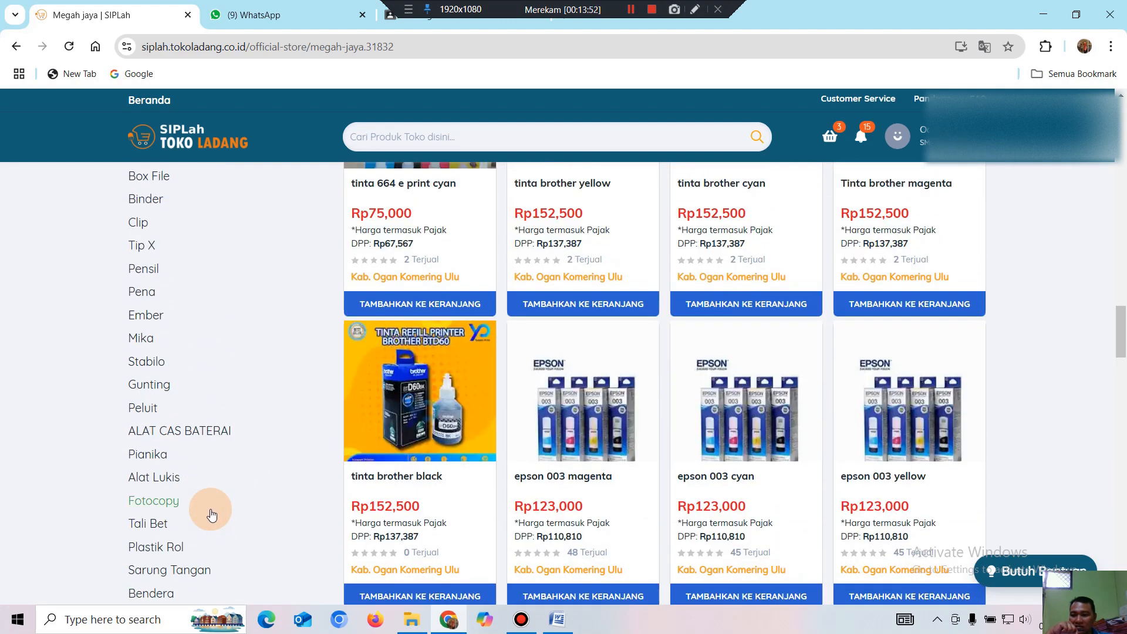
scroll(212, 515, up, 3)
scroll(212, 515, up, 2)
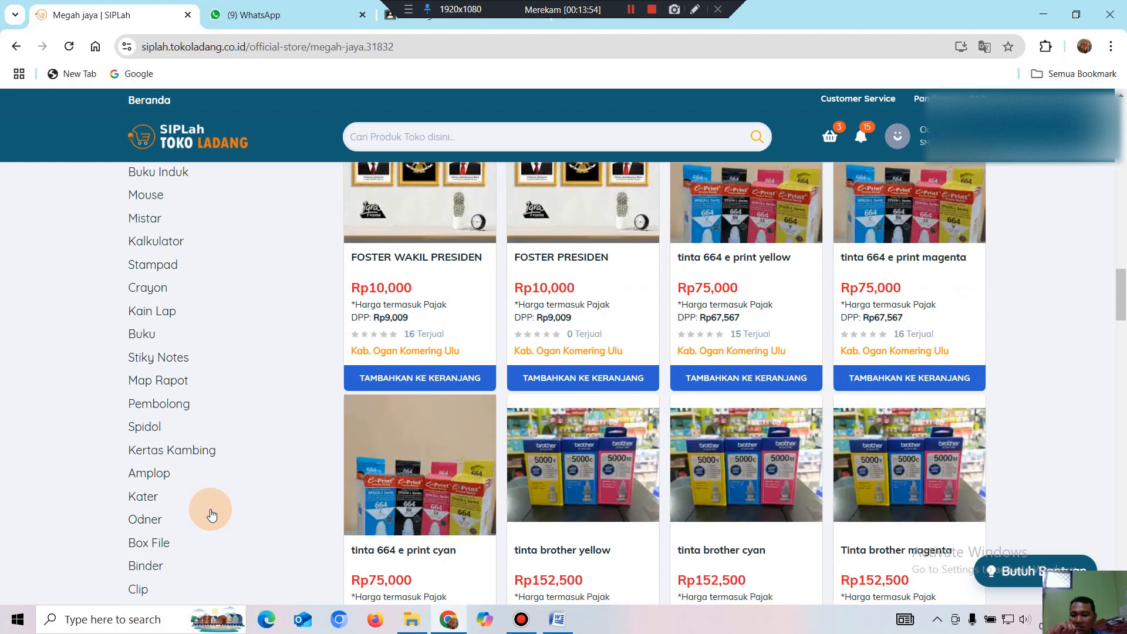
scroll(212, 515, up, 2)
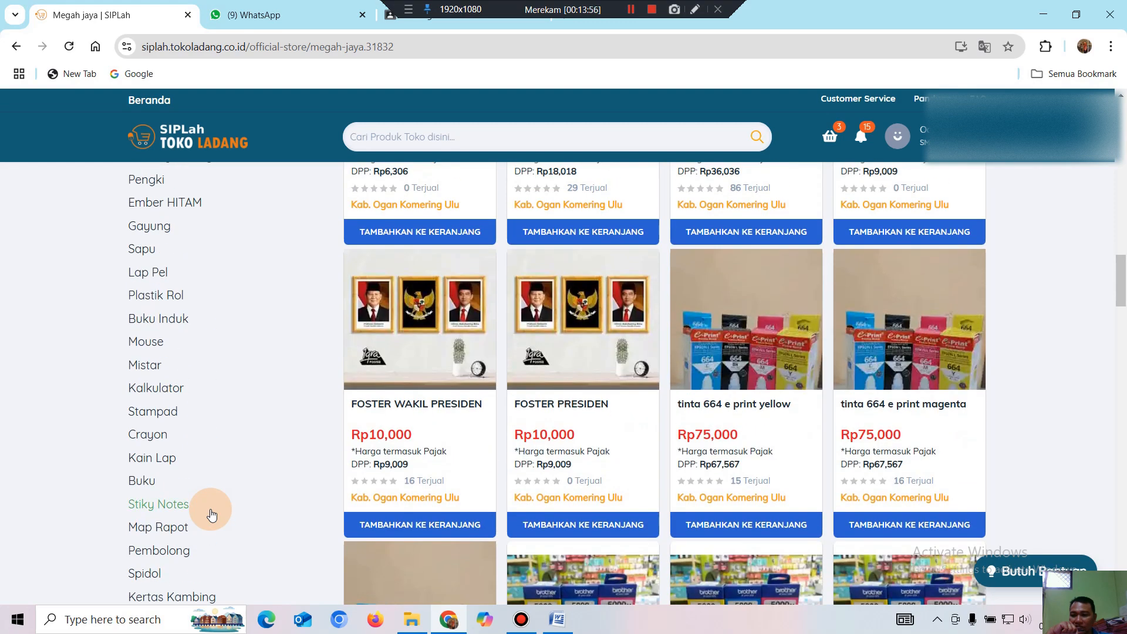
scroll(212, 515, up, 2)
scroll(212, 515, up, 2)
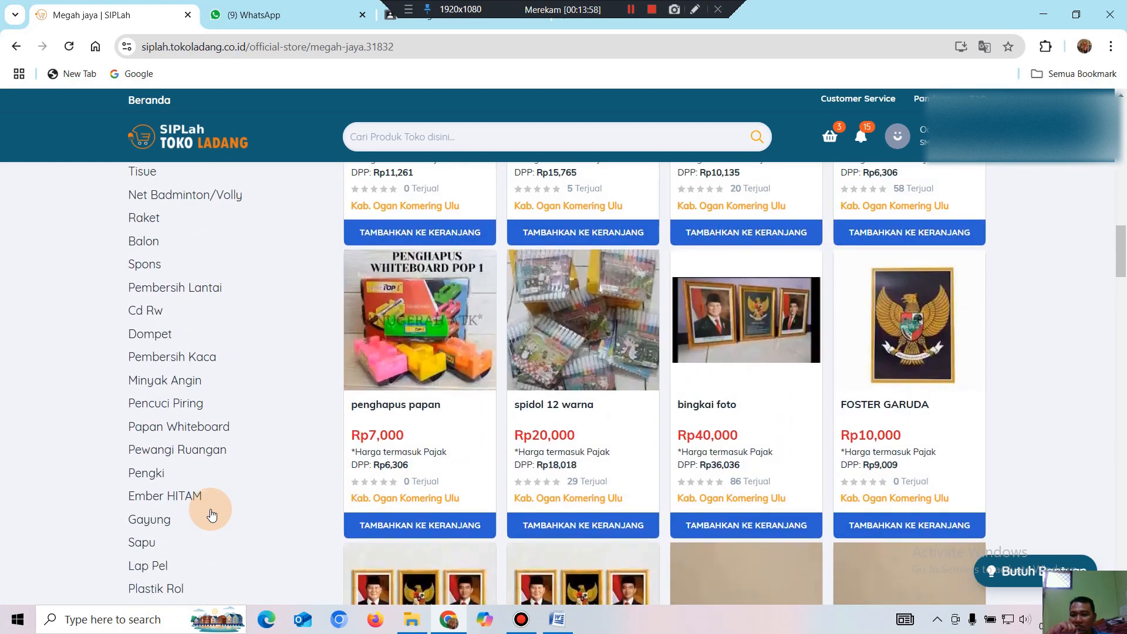
scroll(212, 514, up, 2)
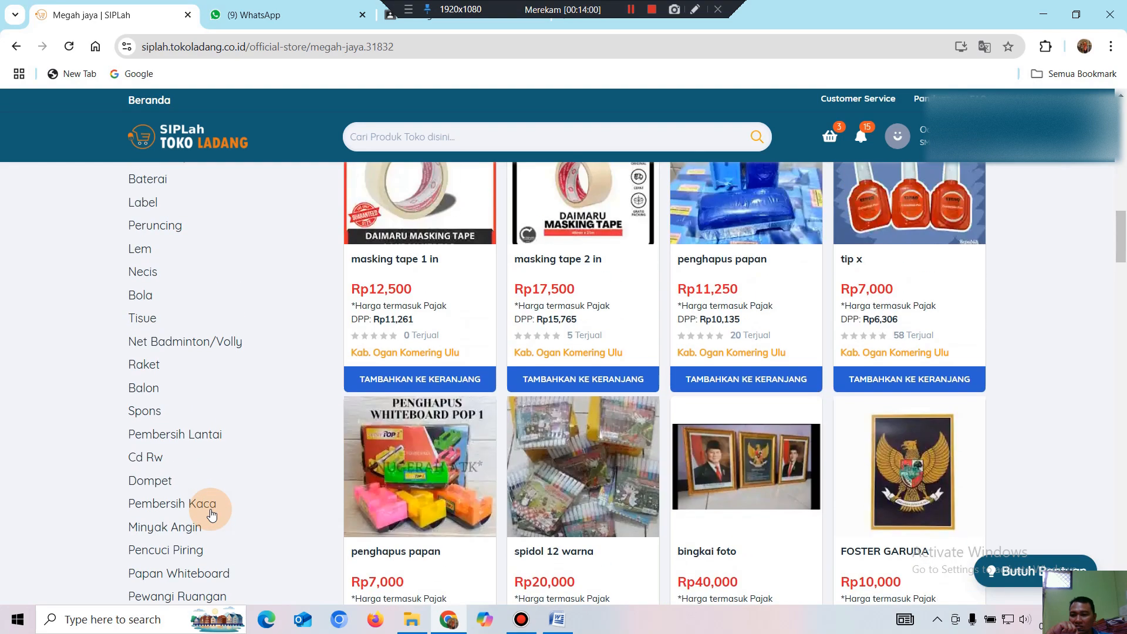
scroll(212, 515, up, 2)
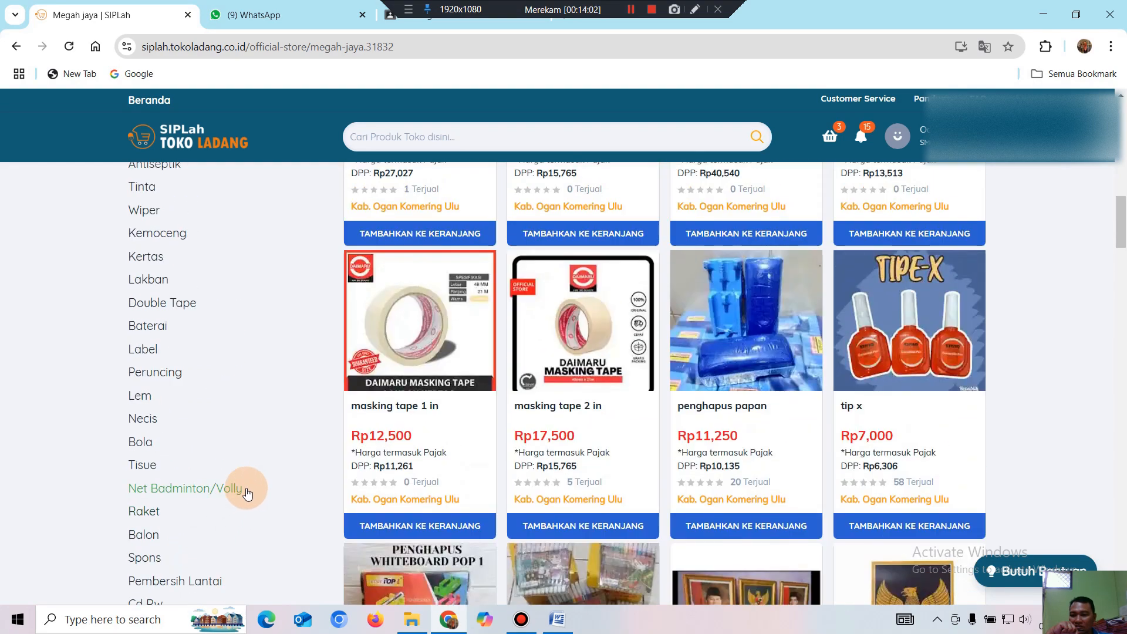
scroll(248, 488, up, 2)
scroll(249, 490, up, 2)
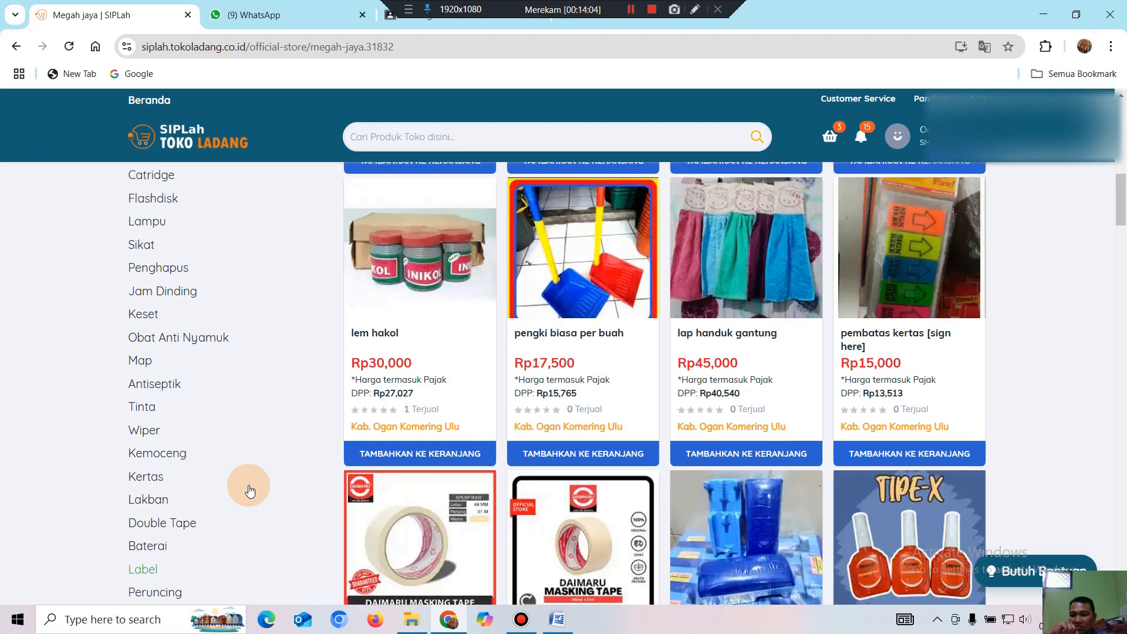
scroll(250, 490, up, 2)
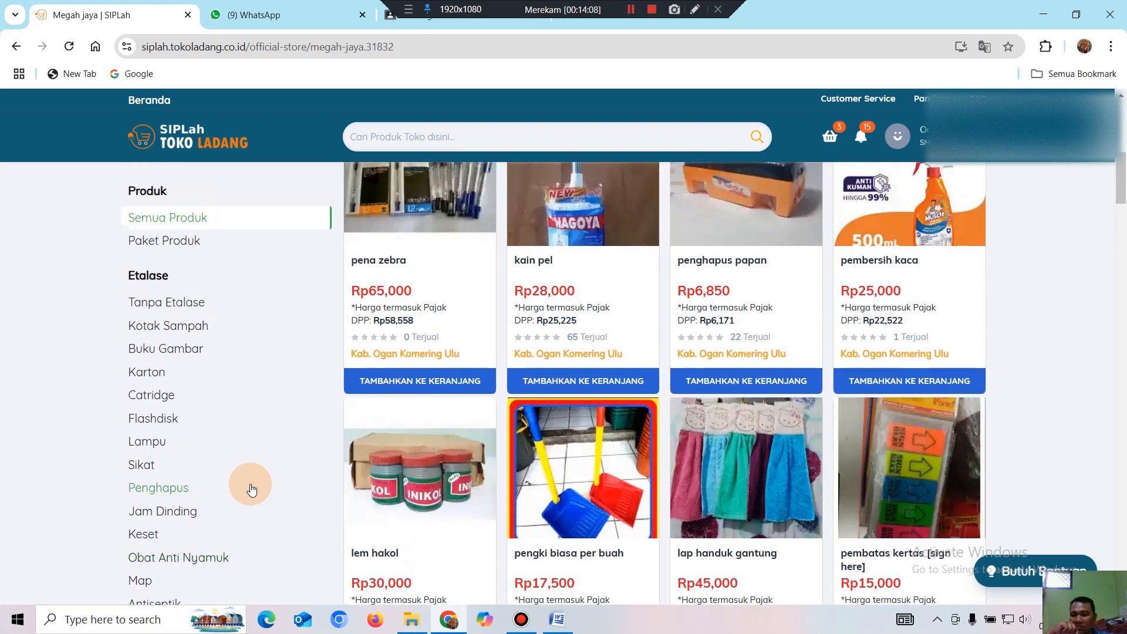
scroll(251, 490, up, 2)
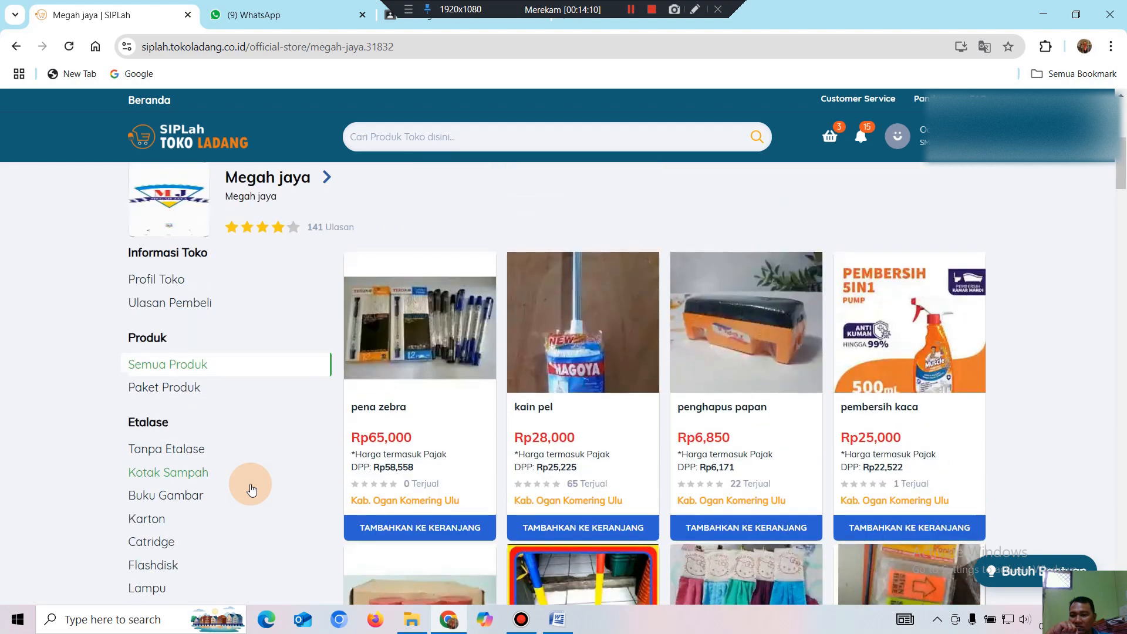
scroll(250, 464, down, 3)
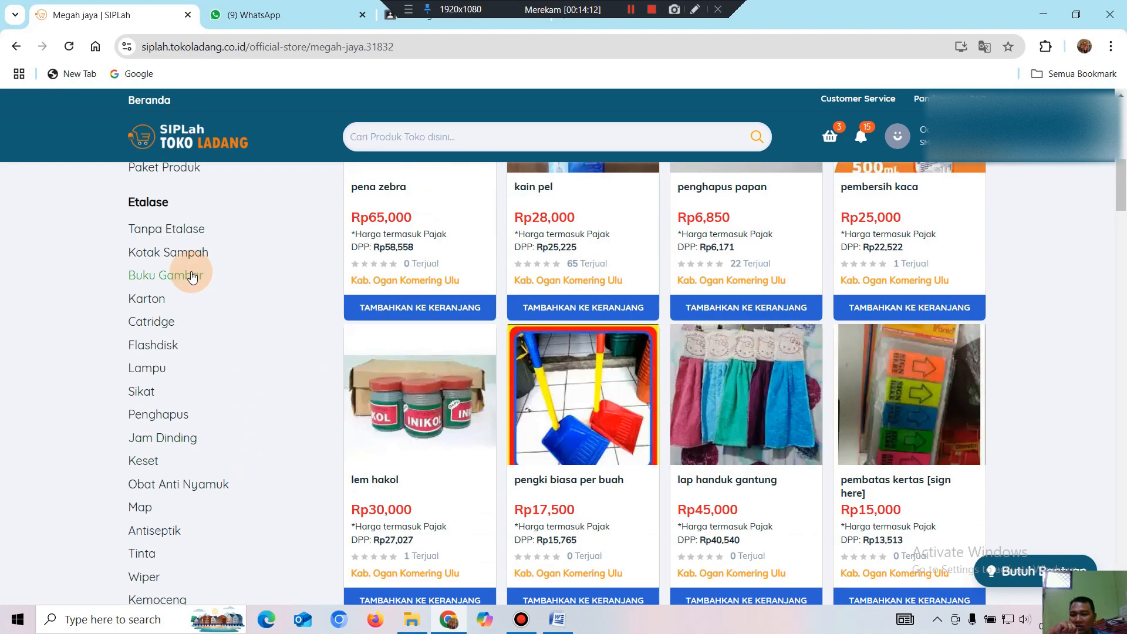
Add kotak sampah 20 liter (Rp. 72,500) from the Kotak Sampah etalase to the cart.
click(176, 259)
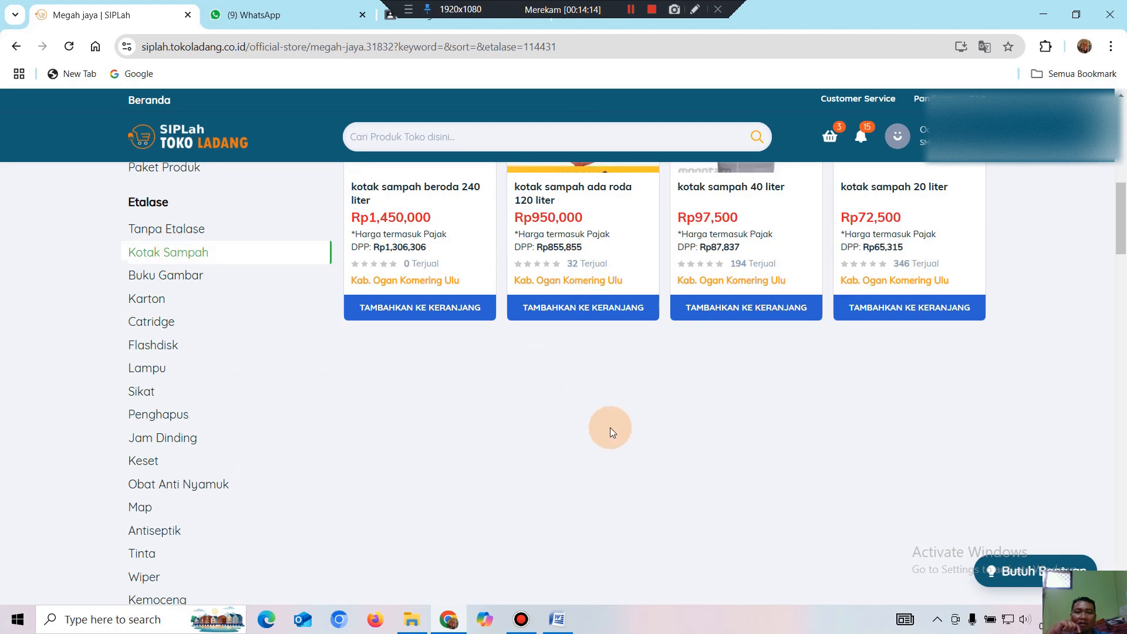
scroll(717, 455, up, 2)
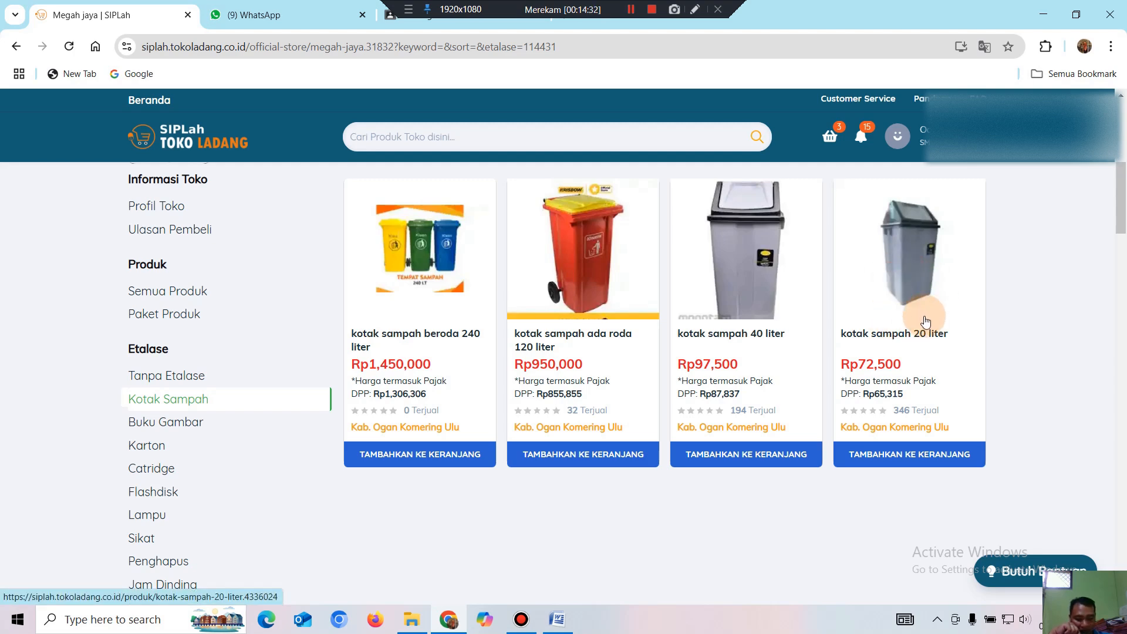
click(910, 357)
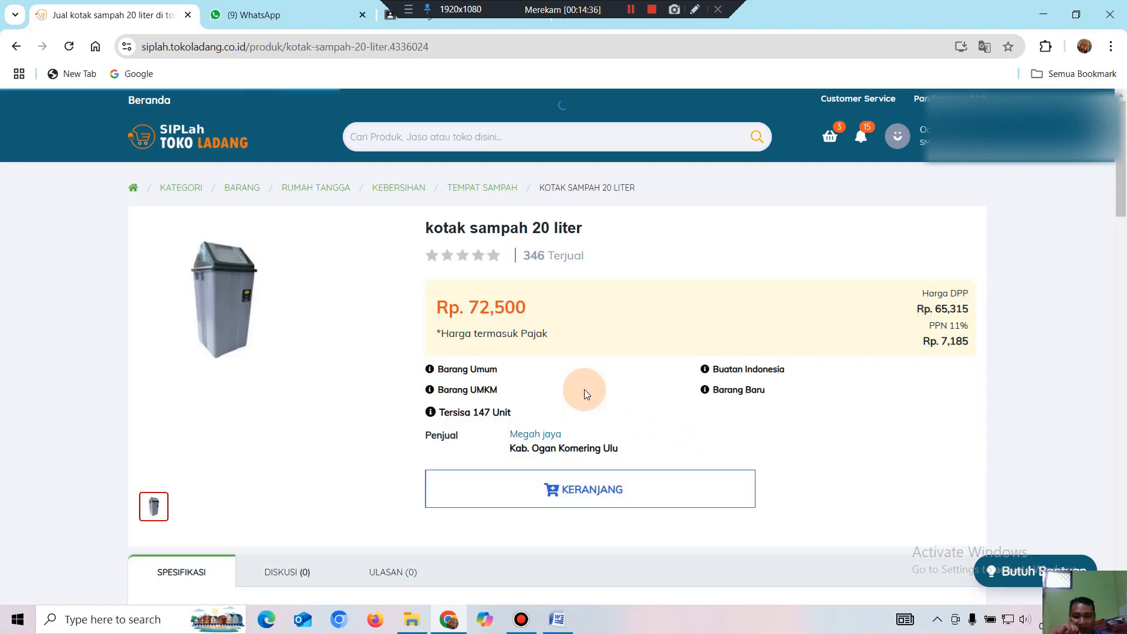
click(604, 496)
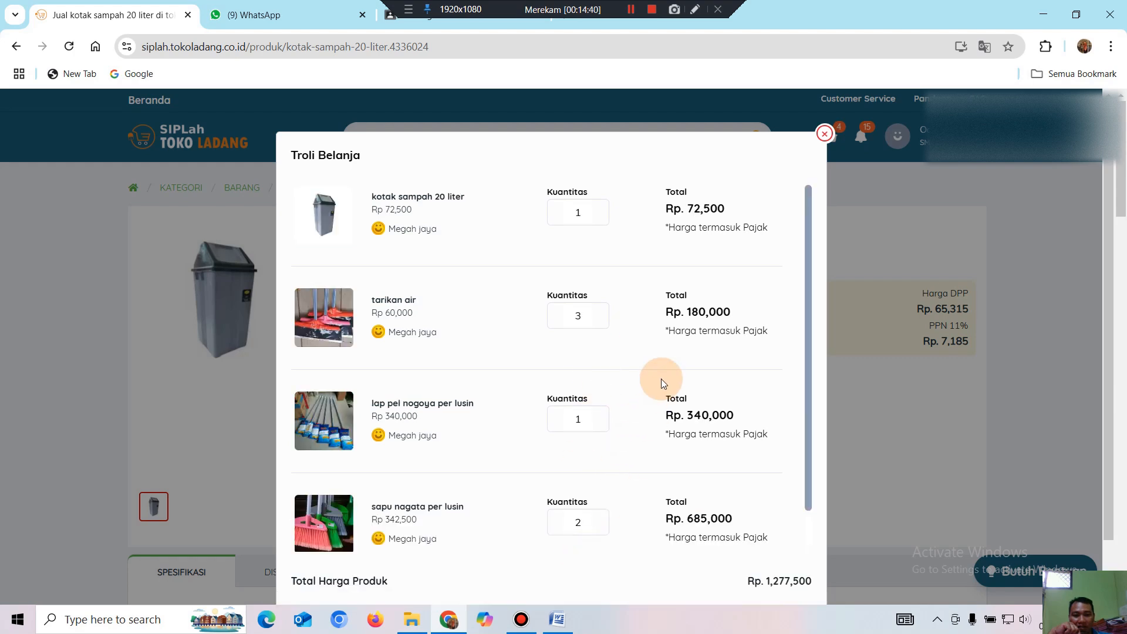
scroll(661, 379, down, 2)
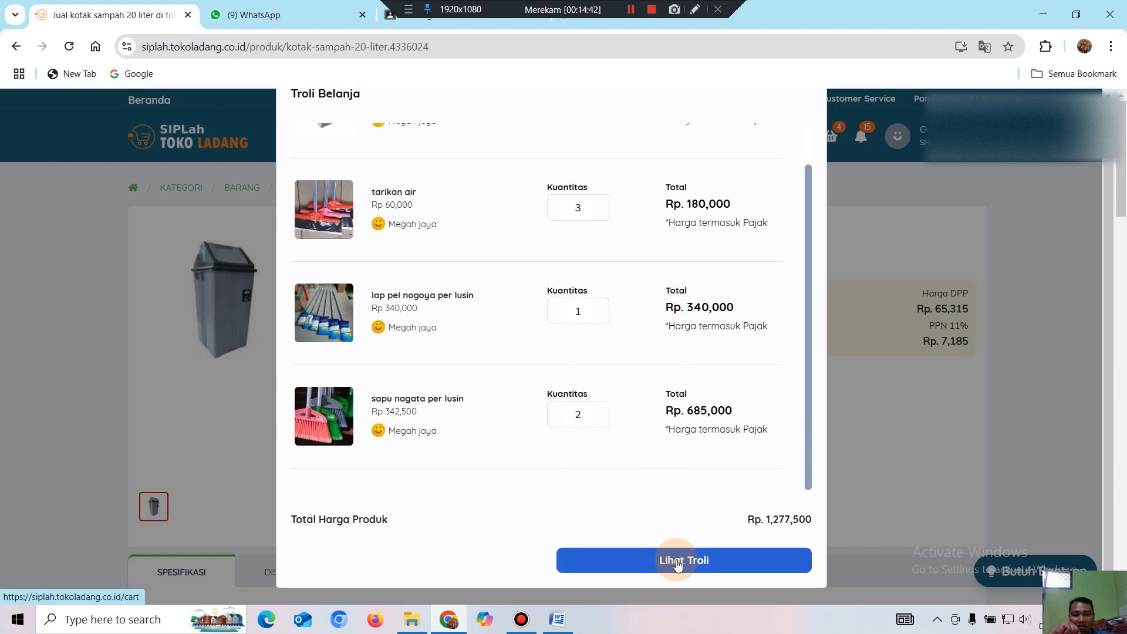
On the cart page, raise the kotak sampah 20 liter quantity to 6.
click(677, 561)
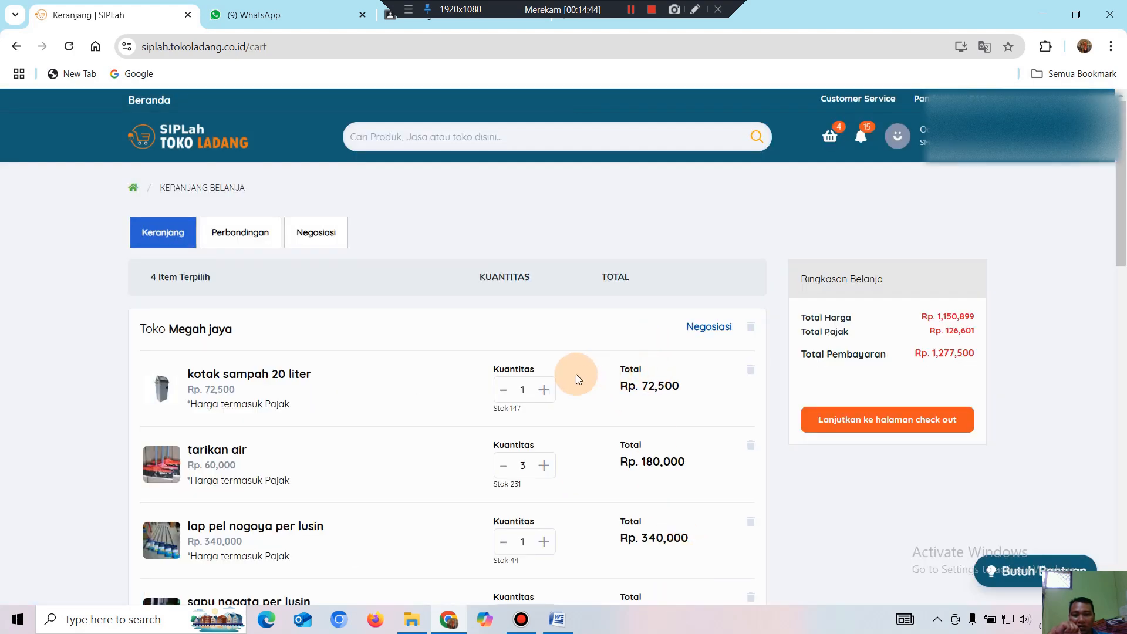
click(546, 392)
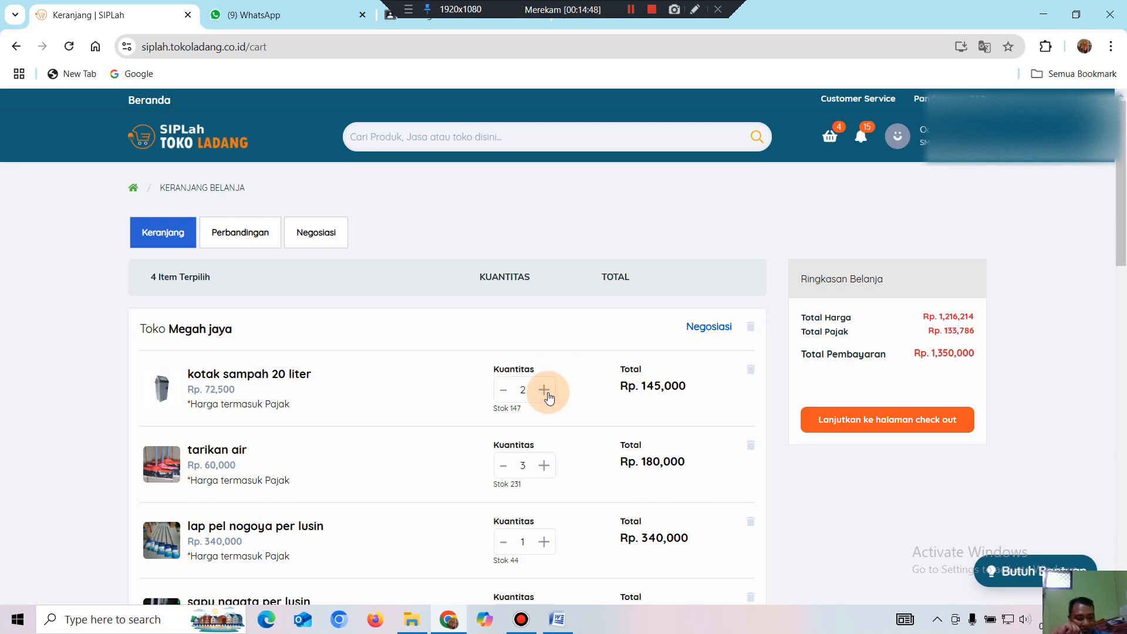
click(546, 392)
click(546, 392)
click(546, 392)
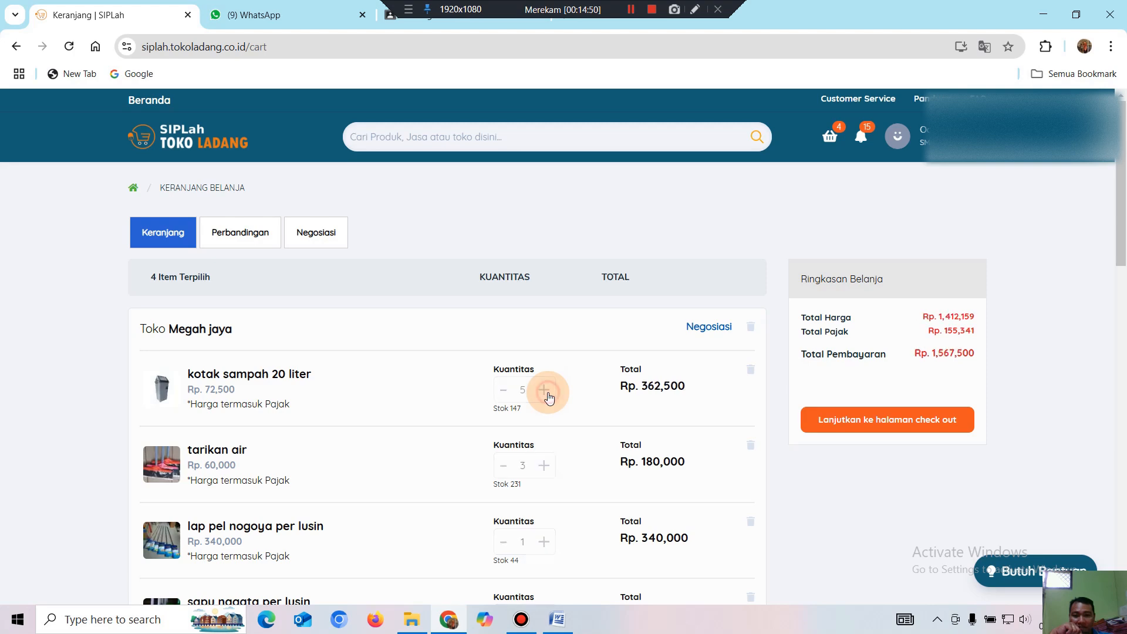
click(546, 392)
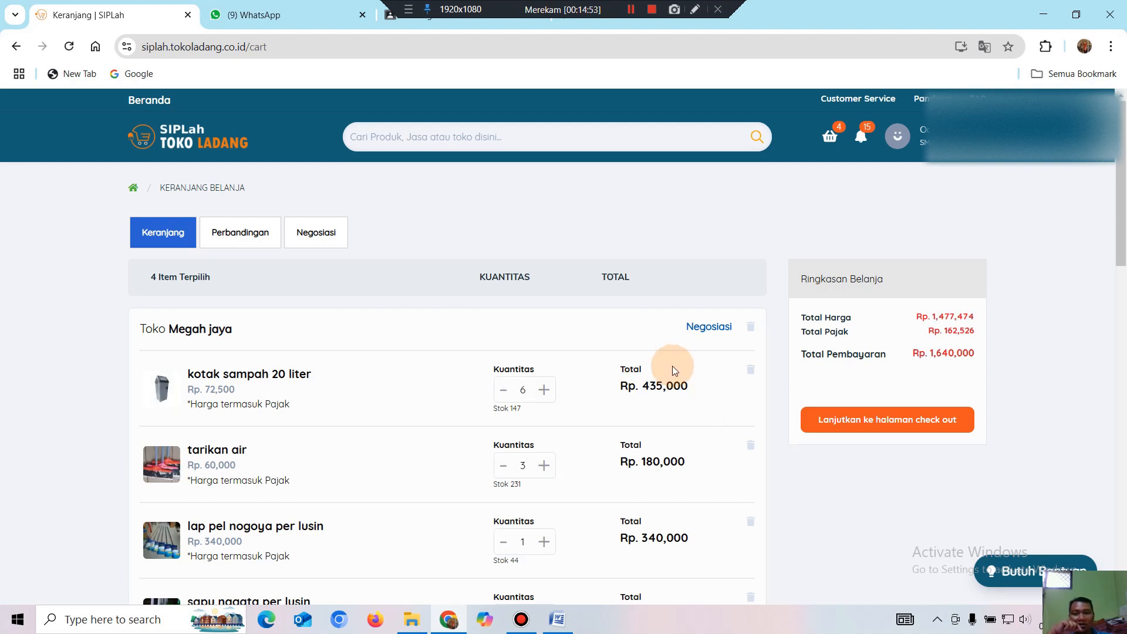
Review the cart's Rp. 1,640,000 total and proceed to checkout.
scroll(694, 438, down, 3)
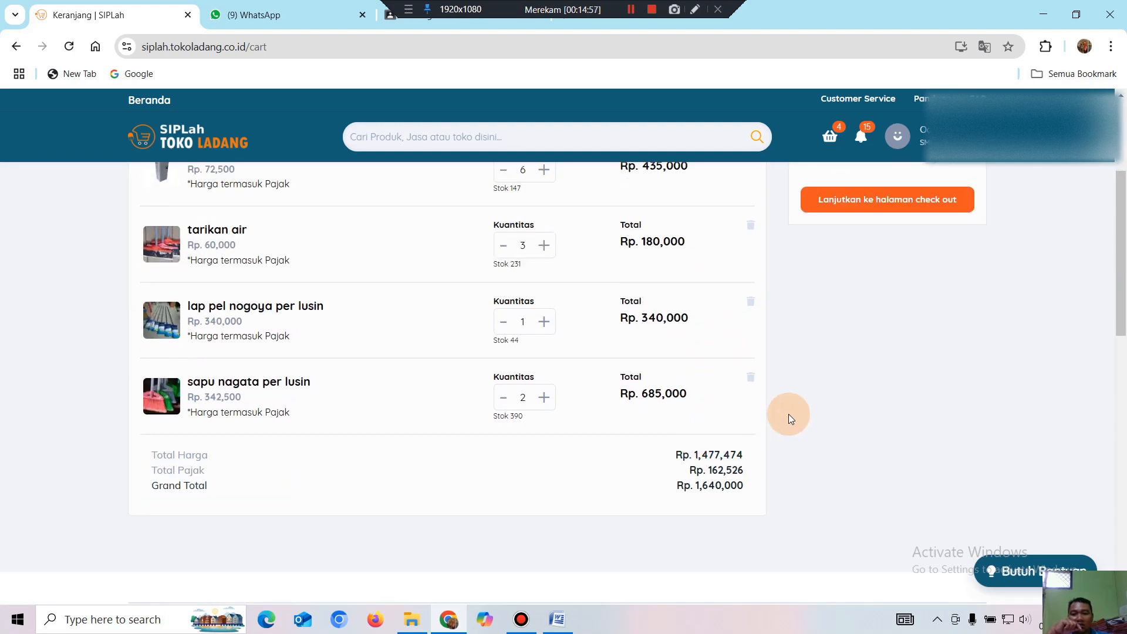
scroll(787, 413, up, 3)
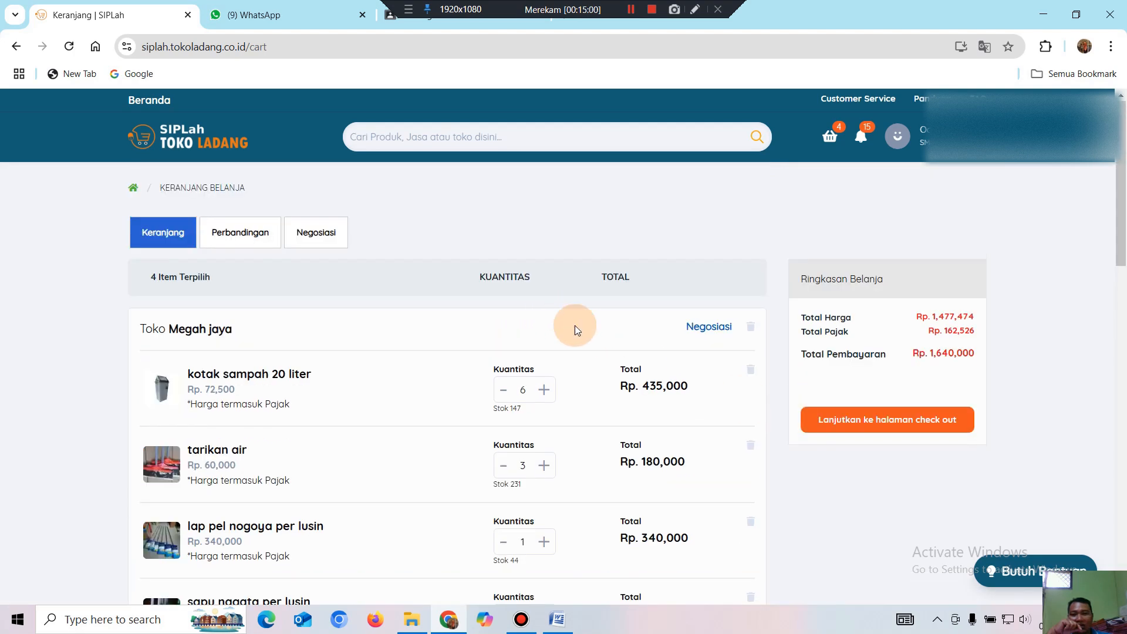
scroll(364, 340, down, 3)
scroll(294, 282, up, 2)
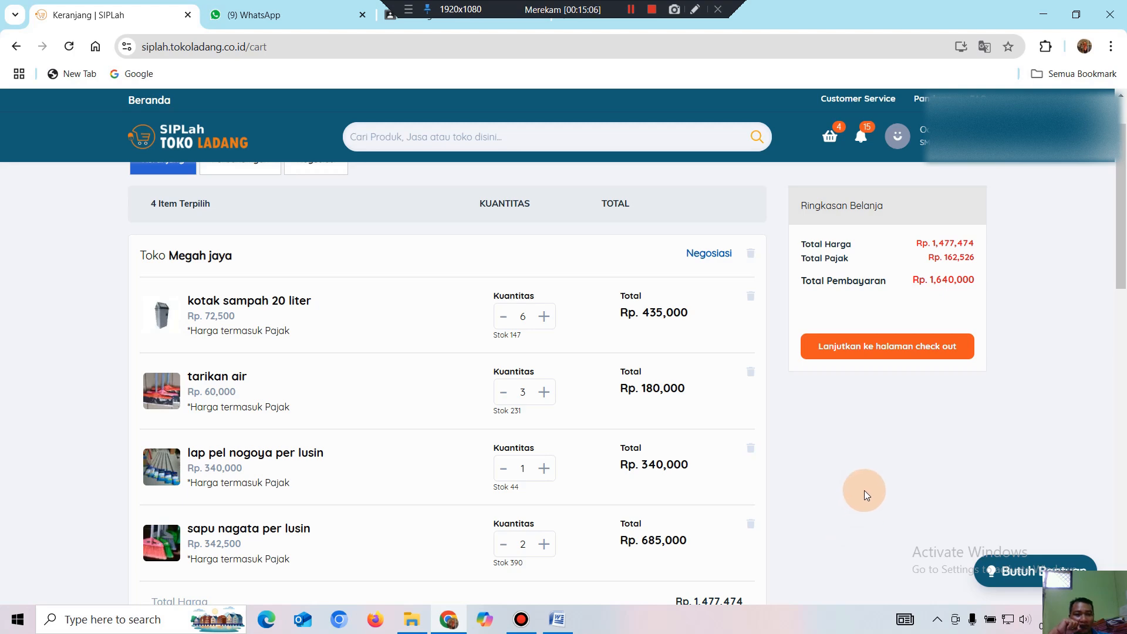
scroll(865, 490, down, 2)
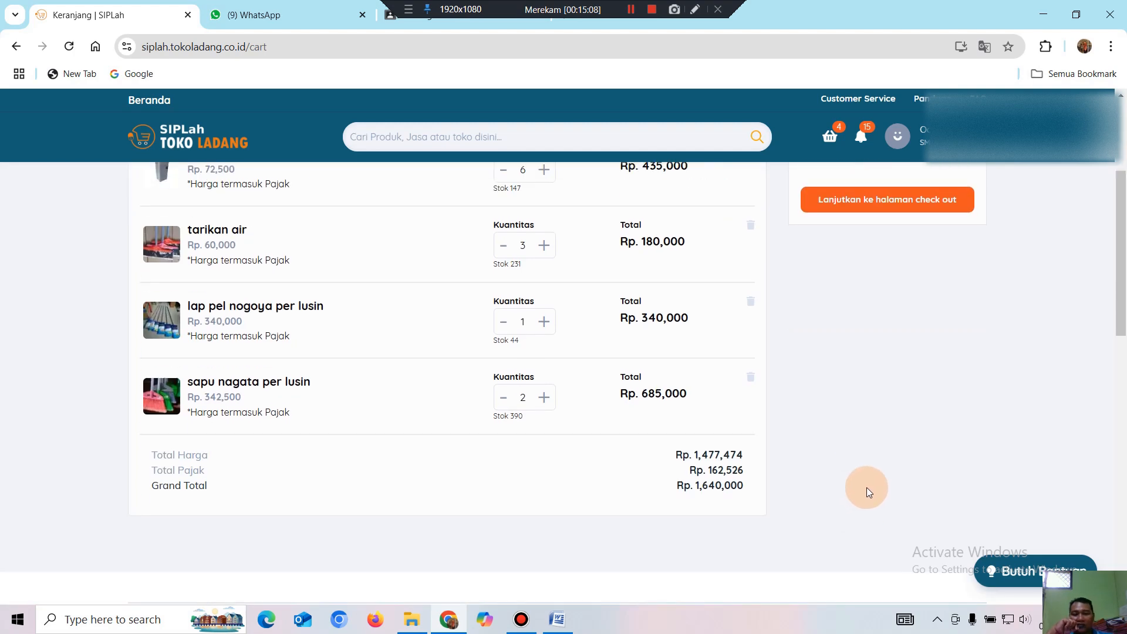
scroll(880, 476, up, 3)
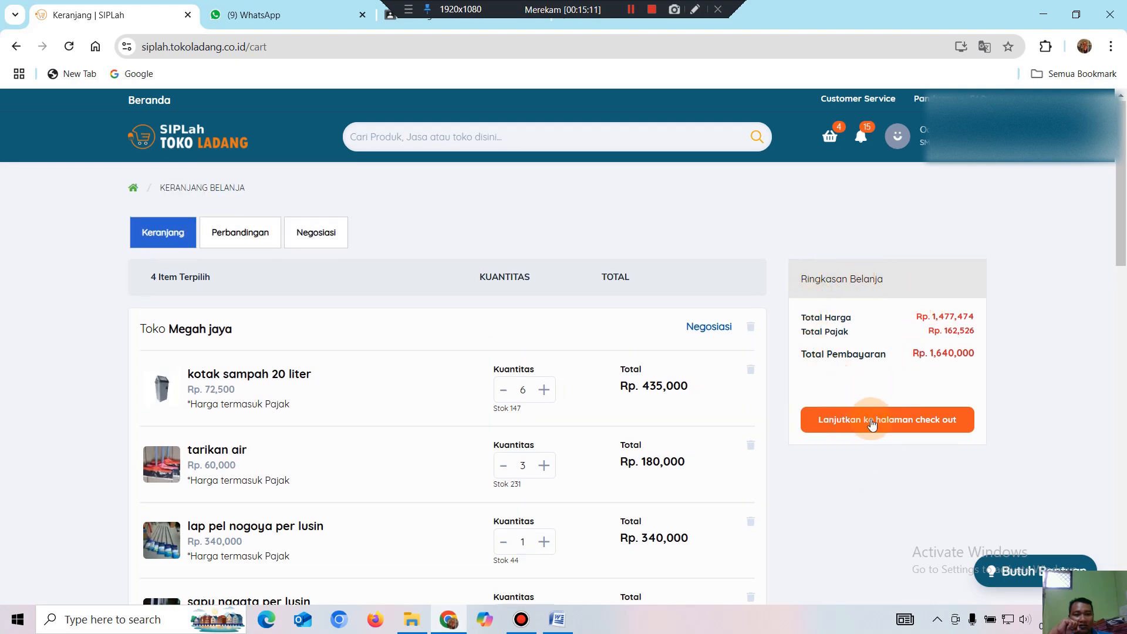
click(937, 432)
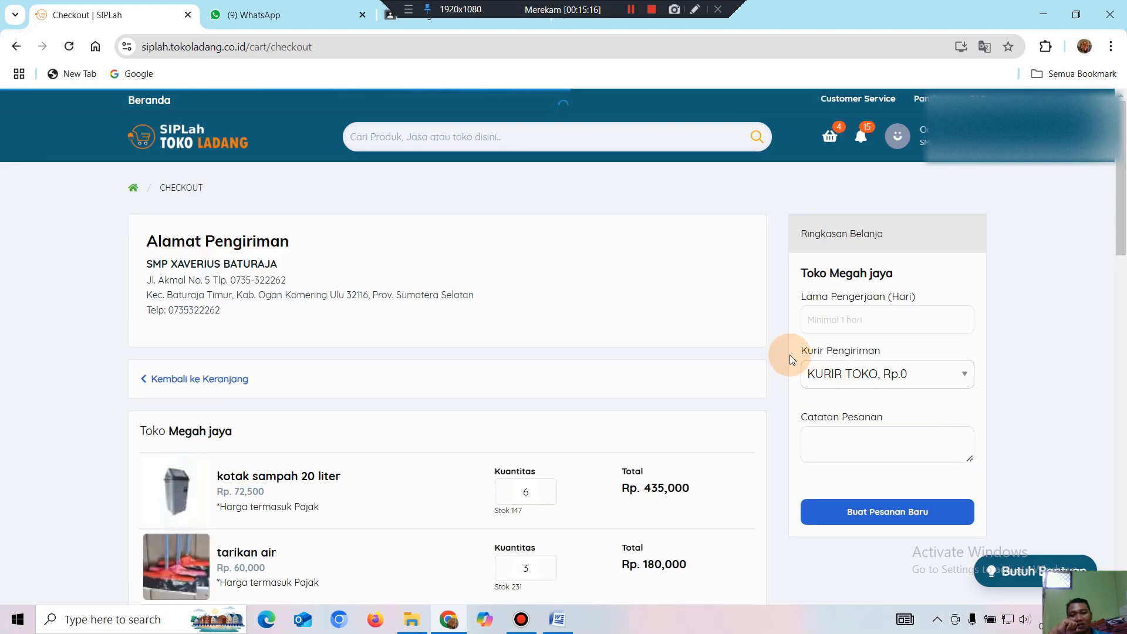
Enter 5 days in Lama Pengerjaan and choose AMBIL SENDIRI as the courier.
click(837, 322)
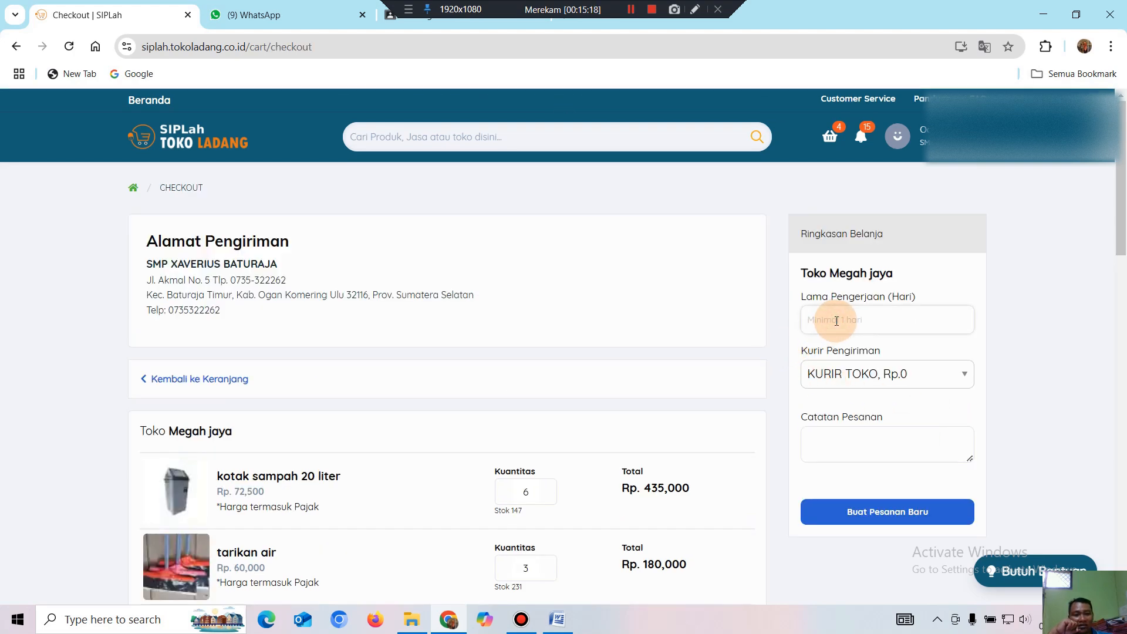
text(5)
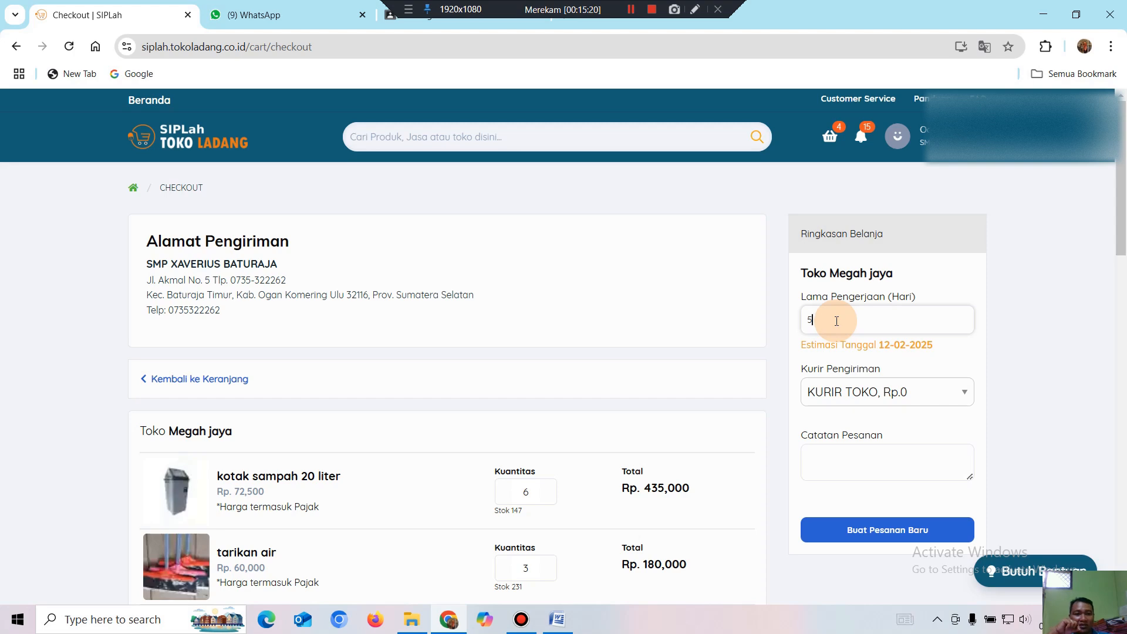
click(965, 399)
click(906, 437)
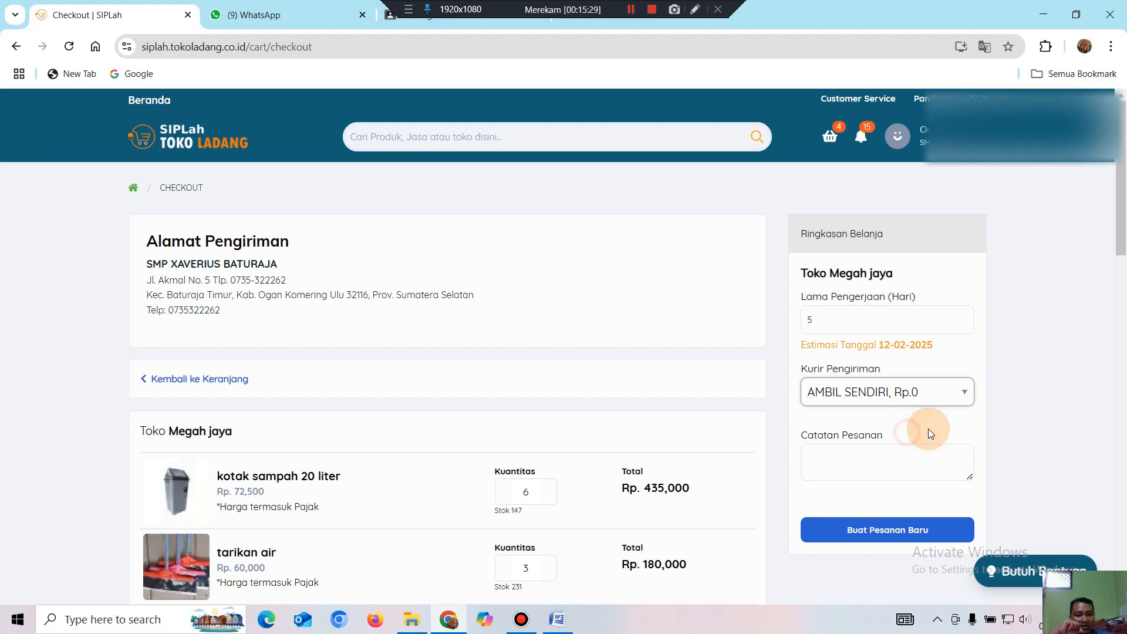
Add the order note 'Belanja alat dan bahan anggaran februari 2025'.
click(848, 461)
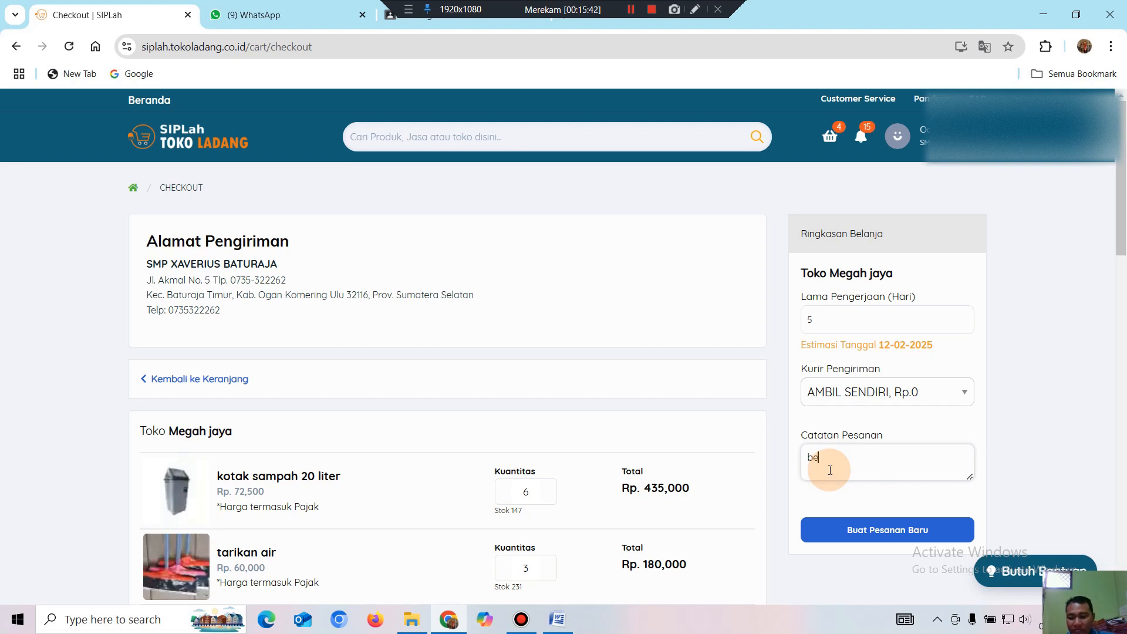
text(Belanja alat dan bahan anggaran )
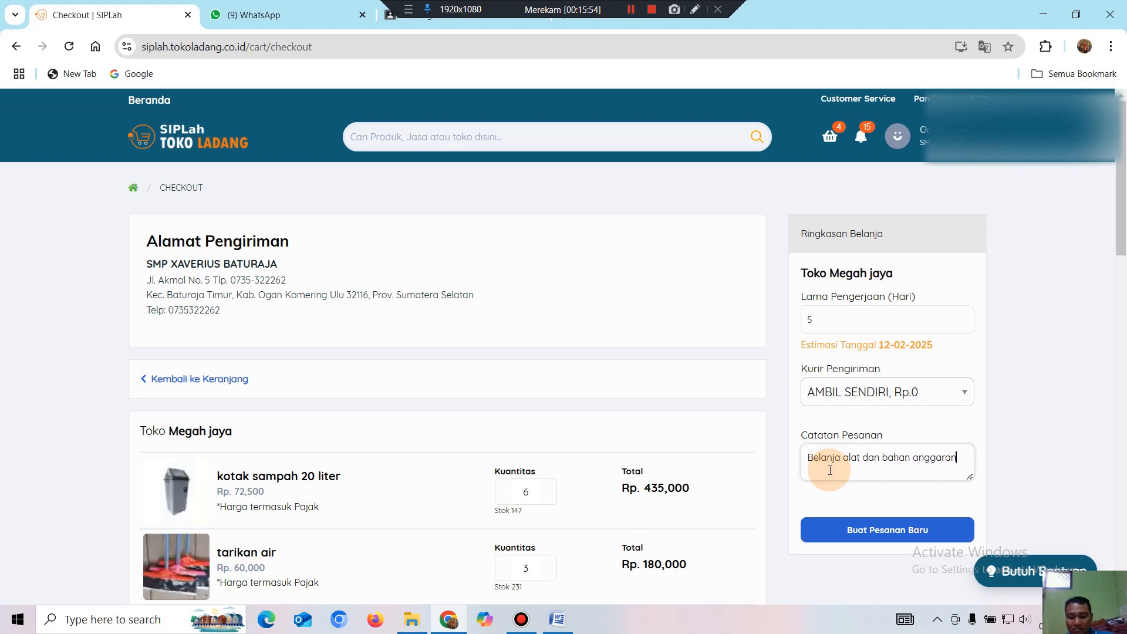
text(februar)
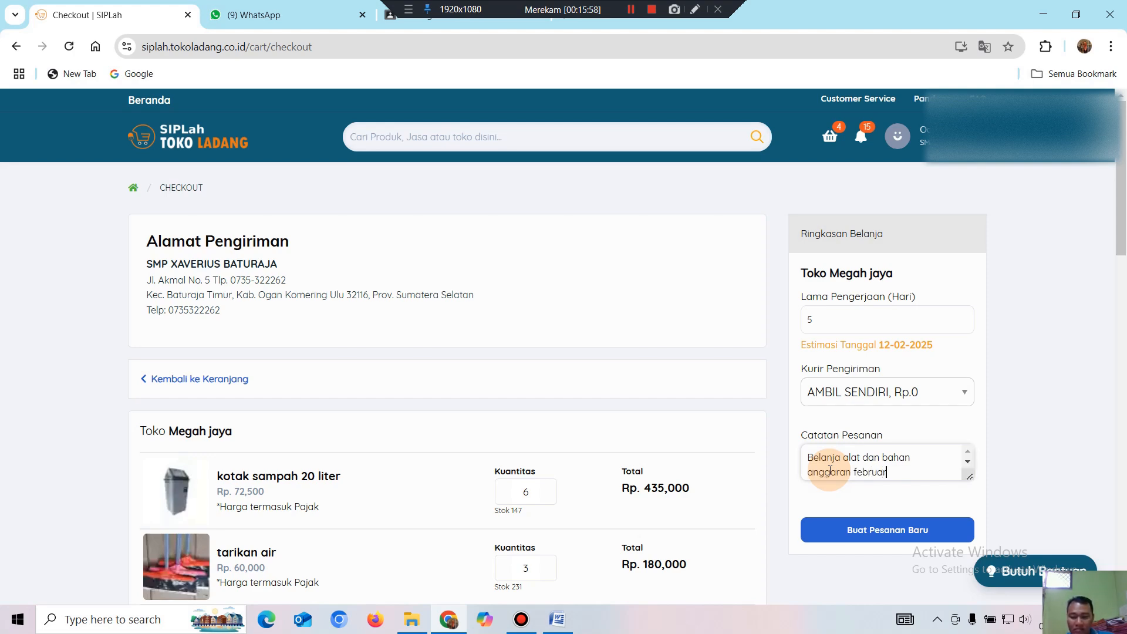
text(i 2025)
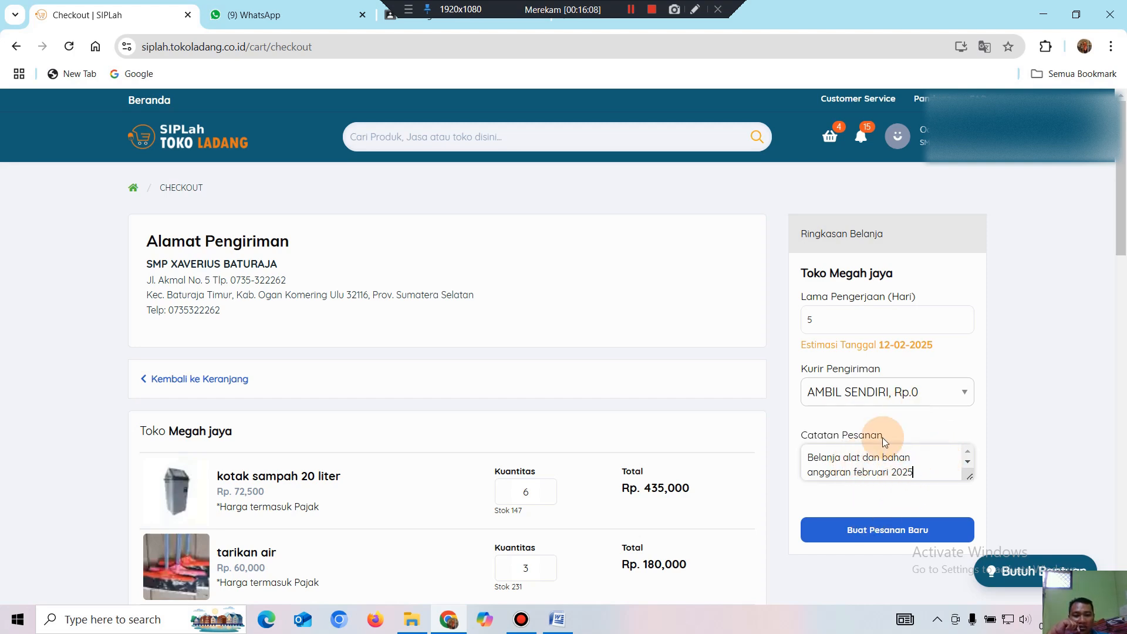
scroll(930, 431, down, 3)
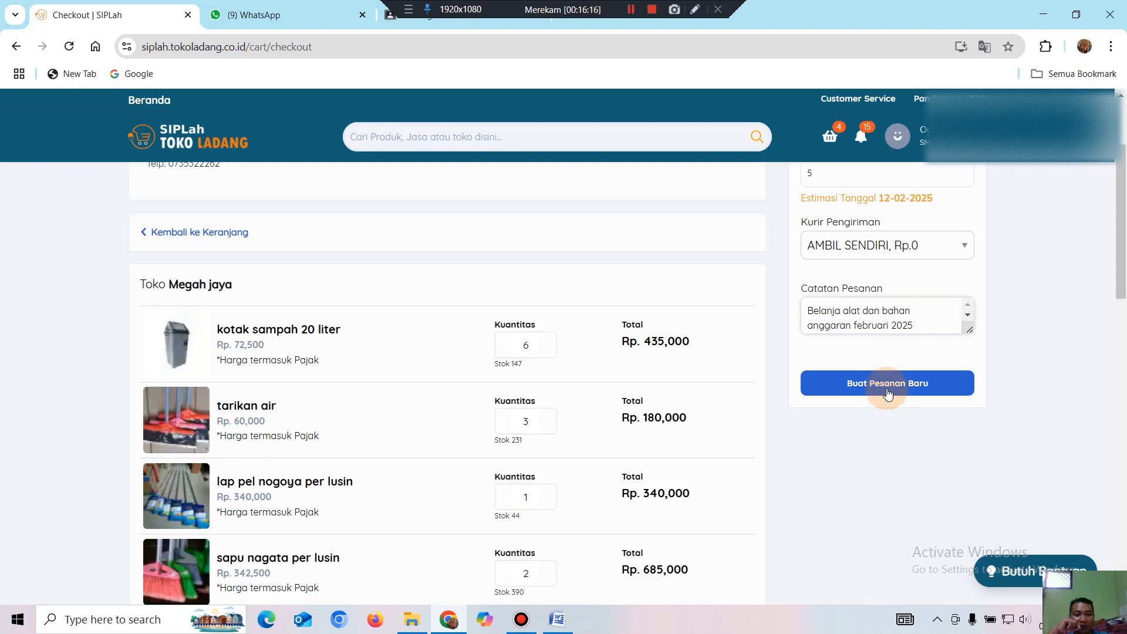
Place the new order, accept the terms and conditions, and confirm to reach spending mapping.
click(886, 387)
click(301, 447)
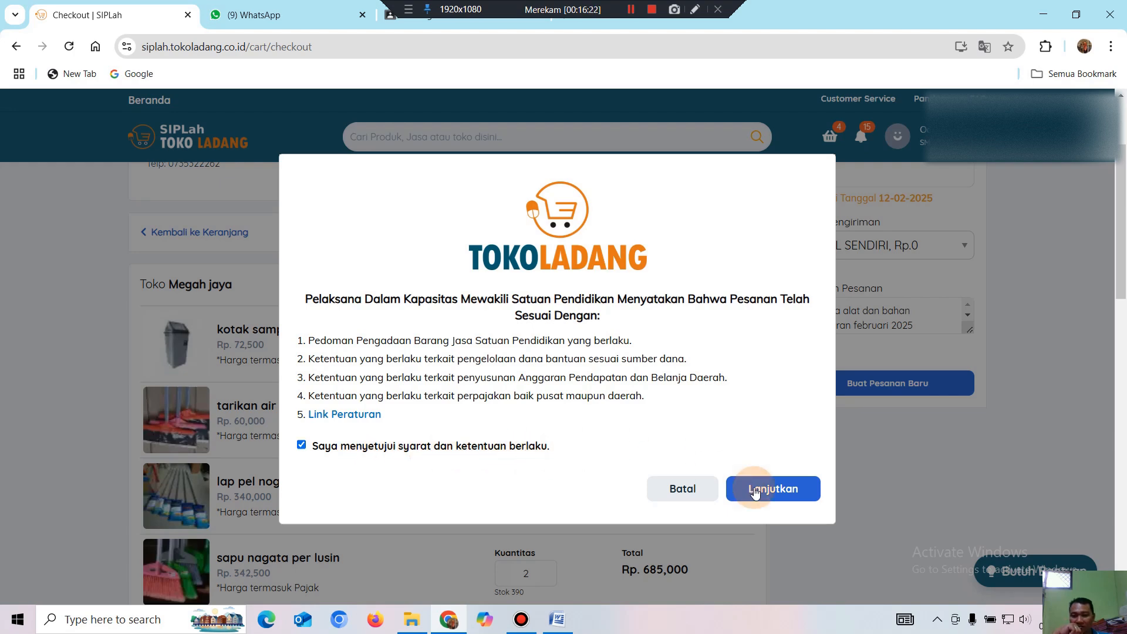
click(775, 491)
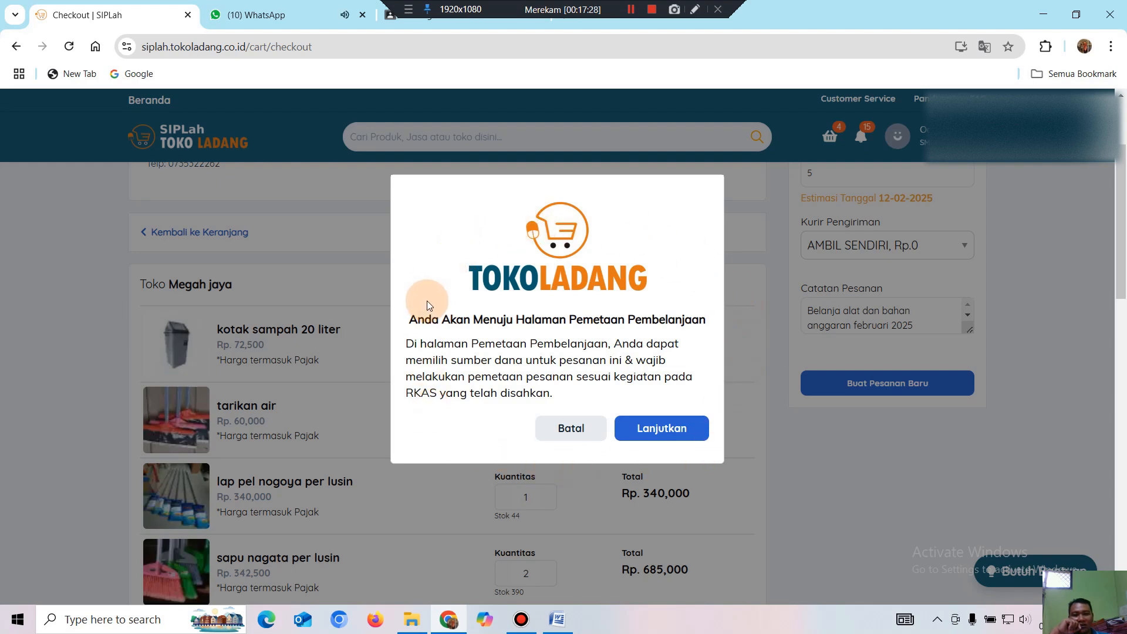
click(675, 428)
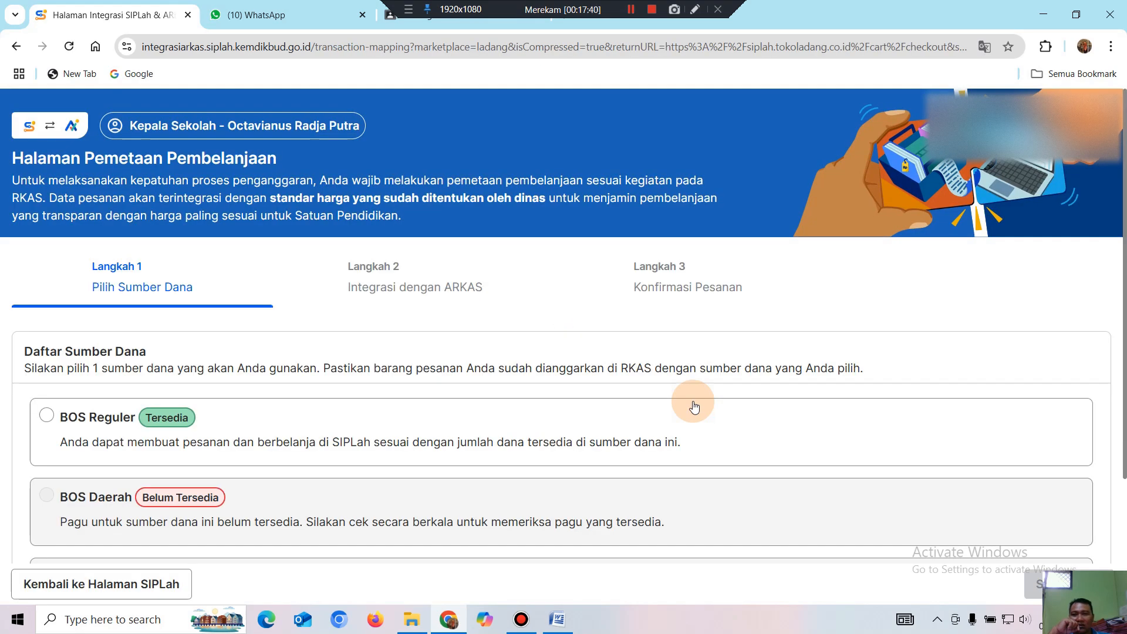
Select BOS Reguler in Daftar Sumber Dana and advance to step 2.
scroll(700, 343, down, 3)
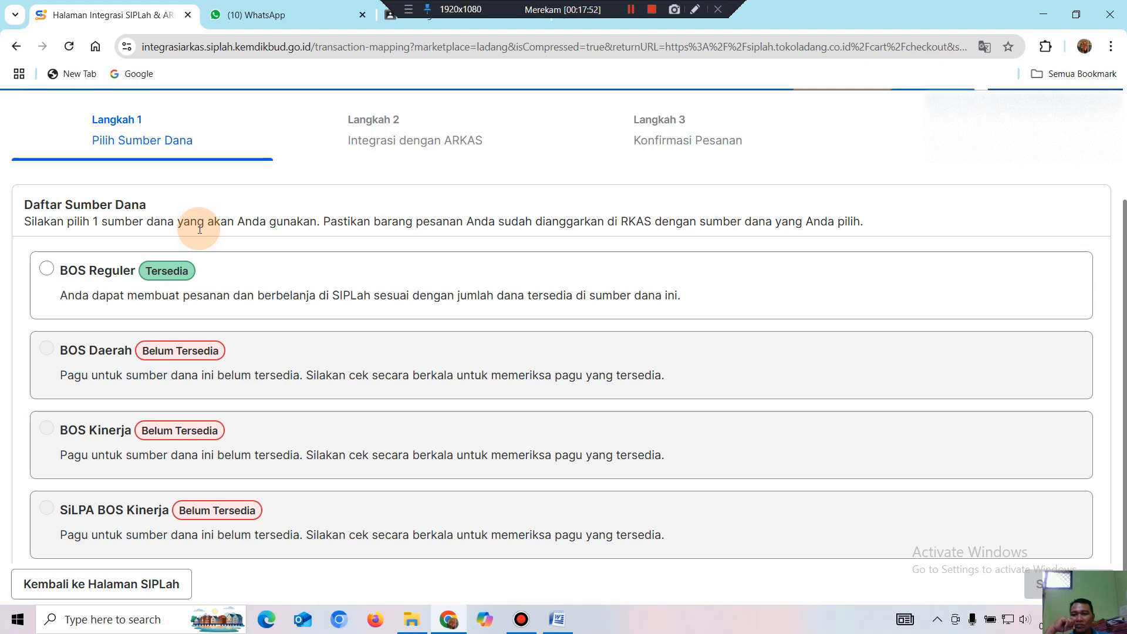
click(47, 270)
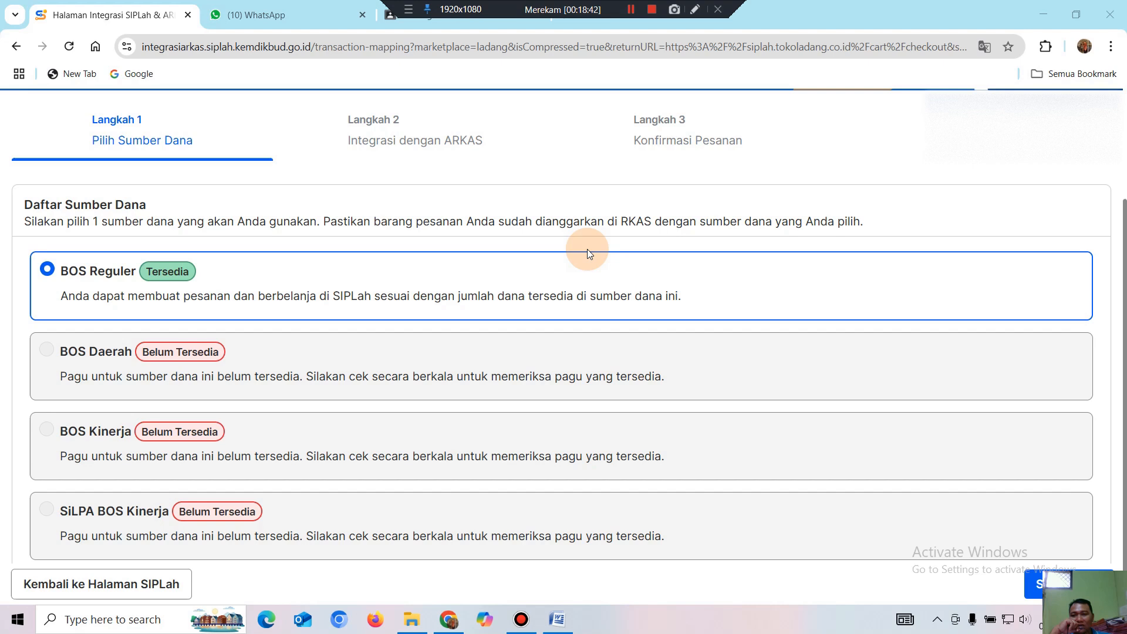
scroll(850, 444, up, 3)
scroll(850, 445, down, 3)
scroll(818, 418, up, 1)
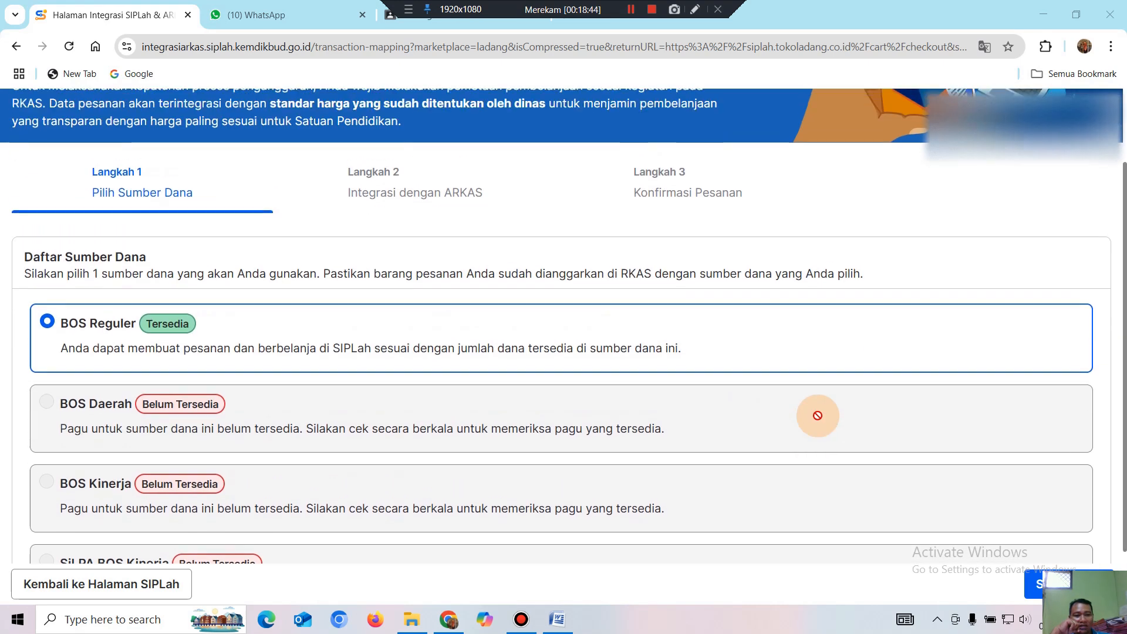
click(1039, 587)
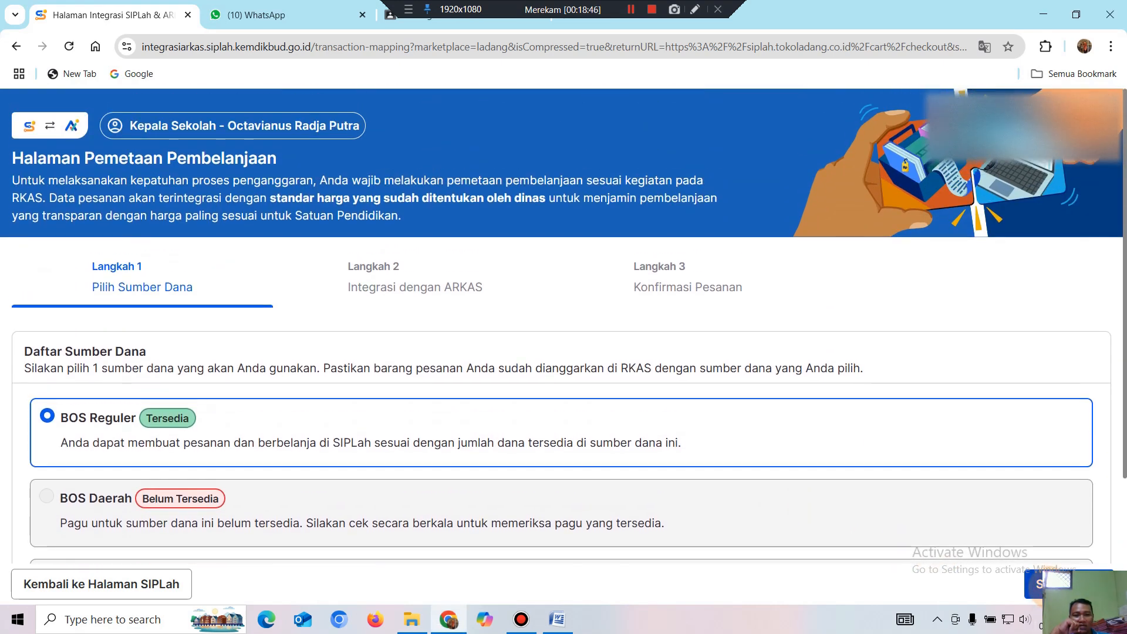
Scroll down to Kegiatan 1 and open and close its activity list twice.
scroll(636, 415, down, 4)
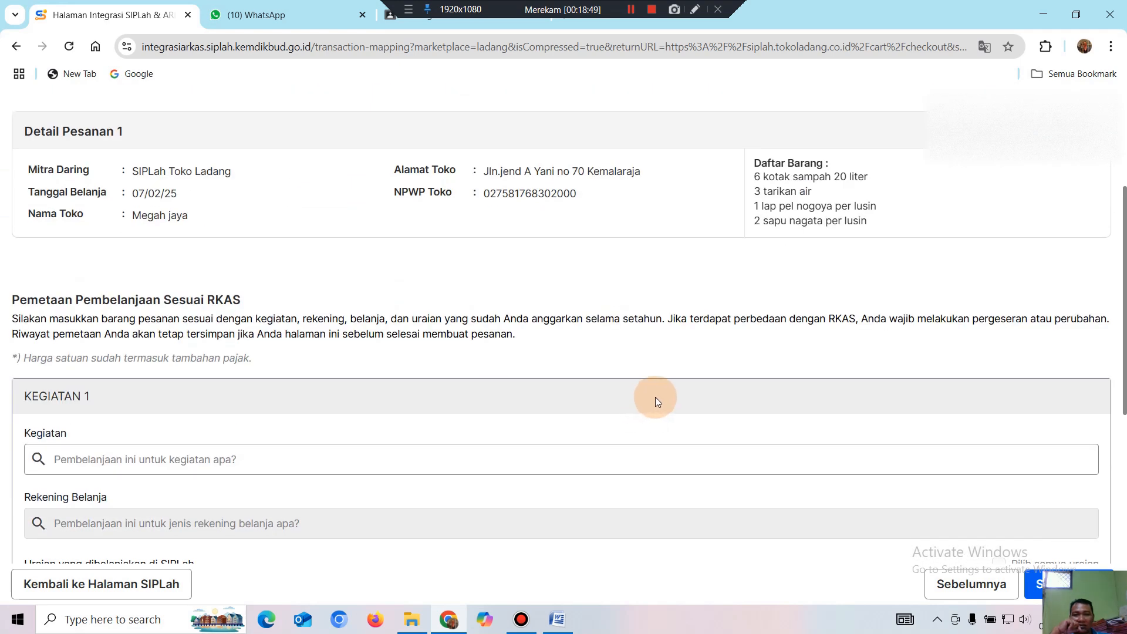
scroll(673, 383, down, 3)
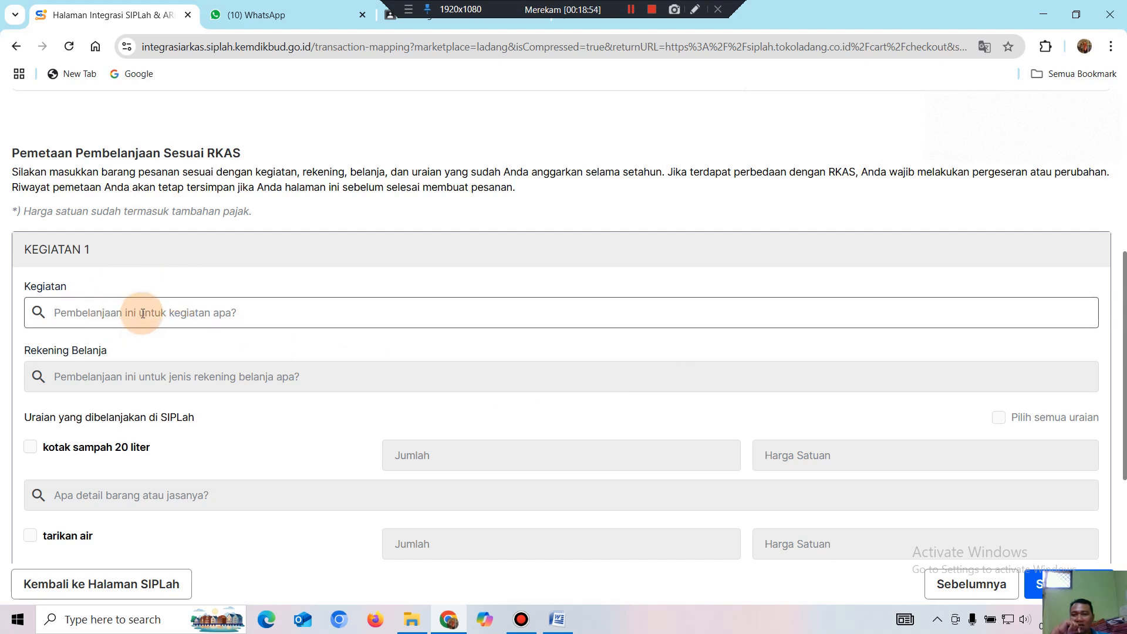
scroll(147, 308, down, 1)
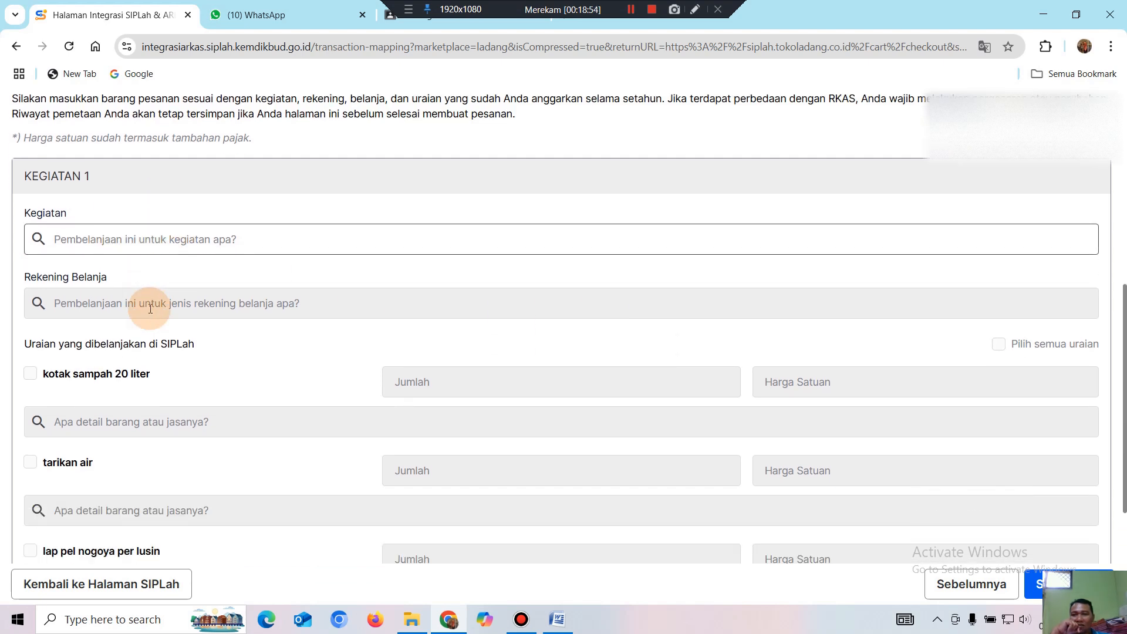
click(154, 243)
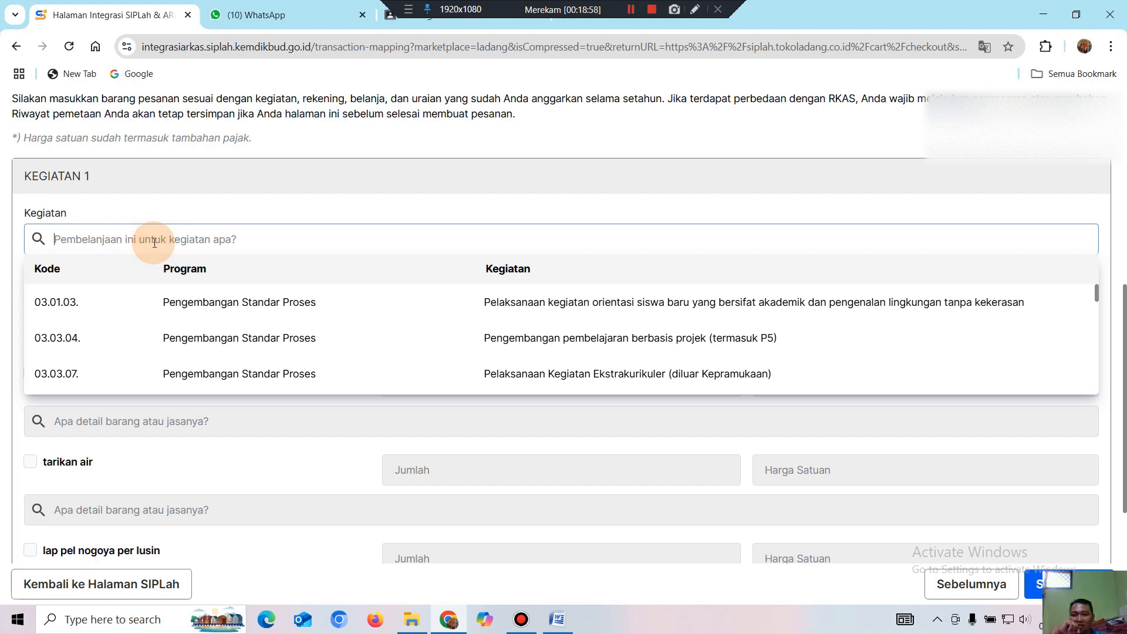
click(282, 176)
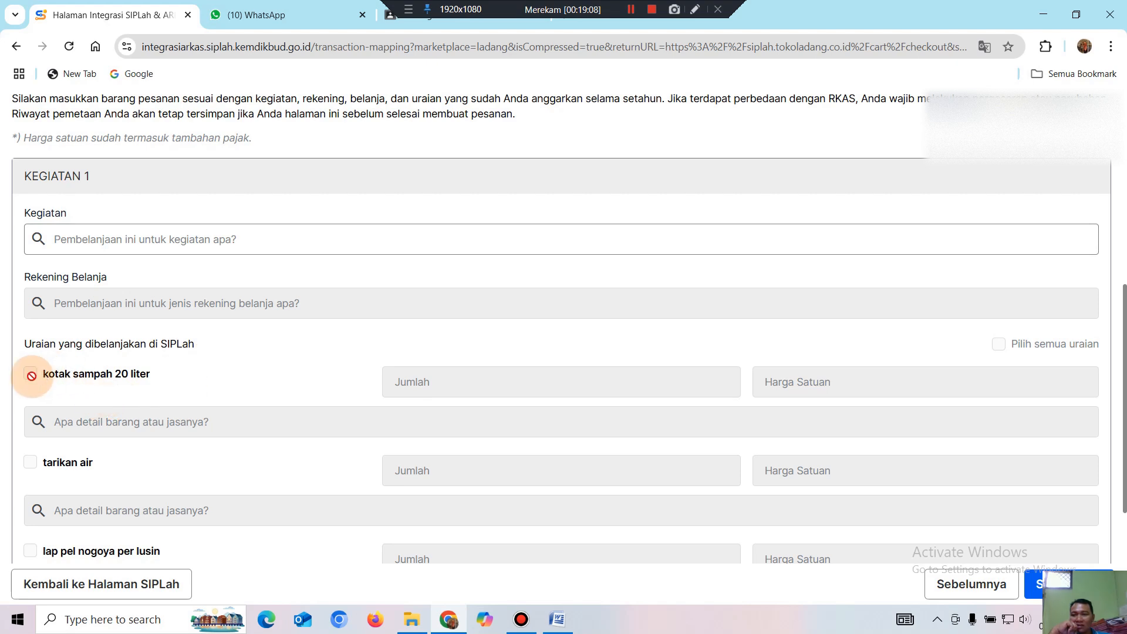
click(162, 234)
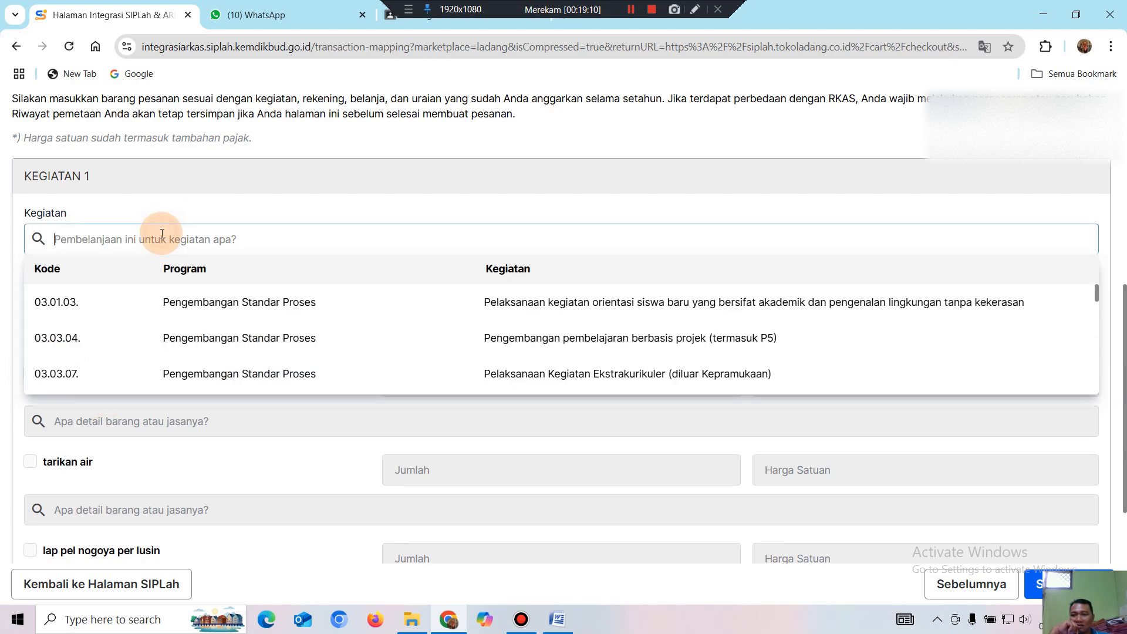
click(347, 206)
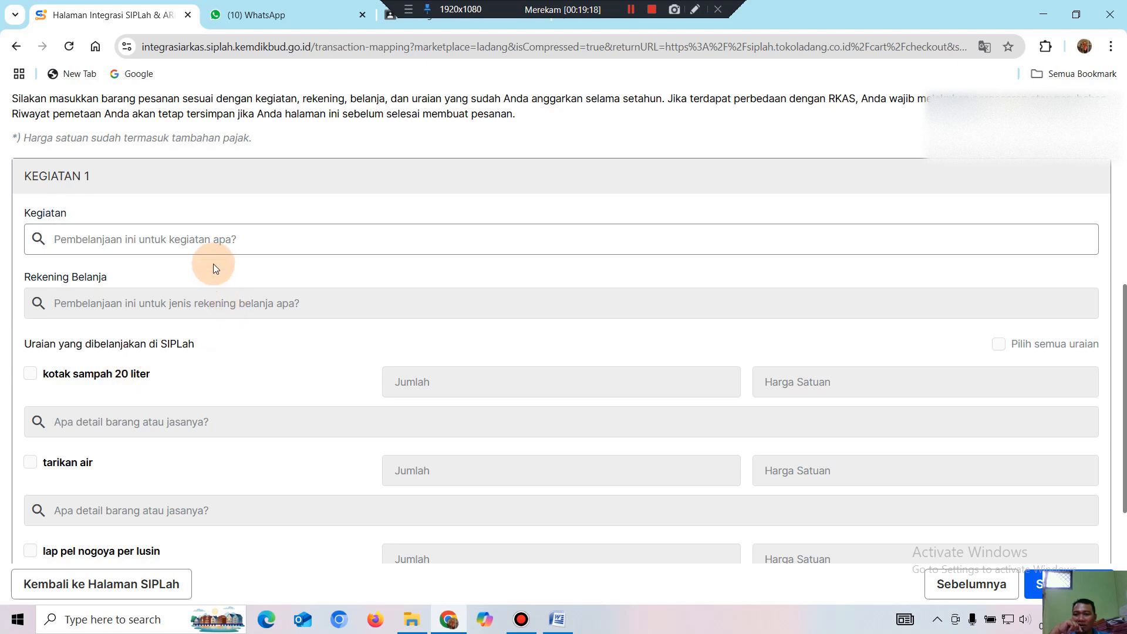
Set Kegiatan 1 to 06.05.09, Pembelian bahan habis pakai/alat penunjang kebersihan dan sanitasi sekolah.
click(200, 238)
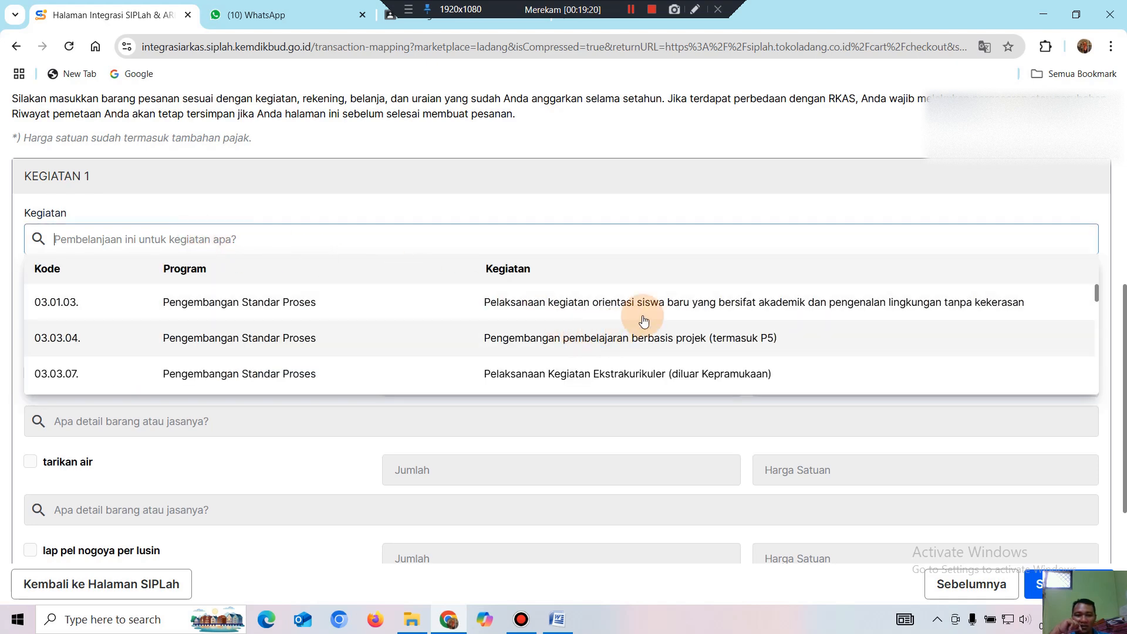
scroll(681, 324, down, 2)
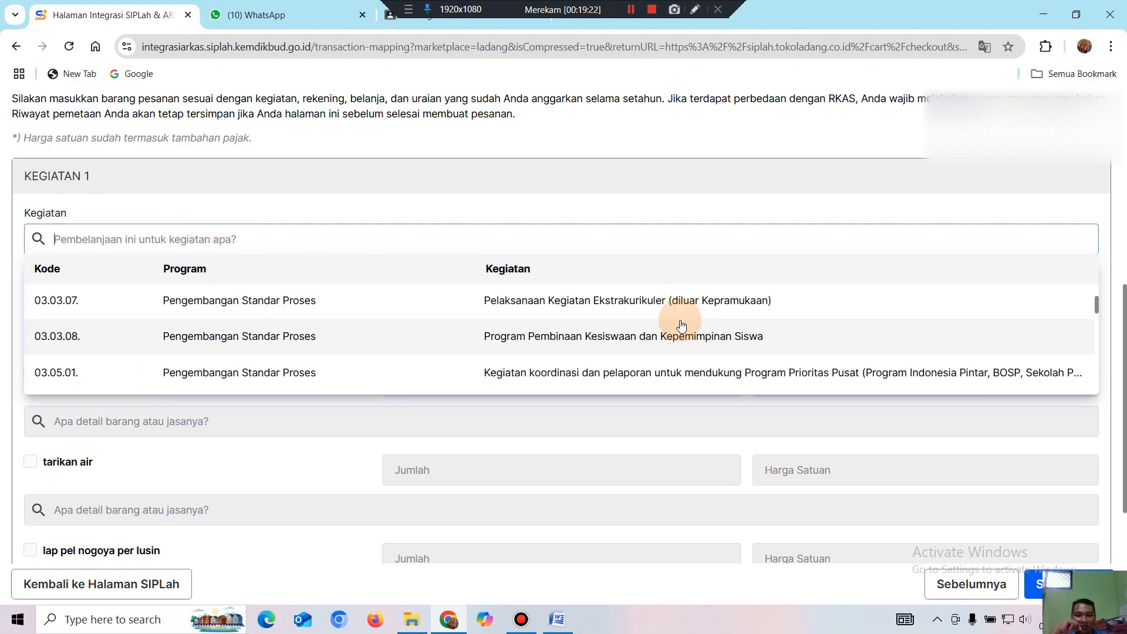
scroll(680, 323, down, 5)
scroll(681, 332, down, 3)
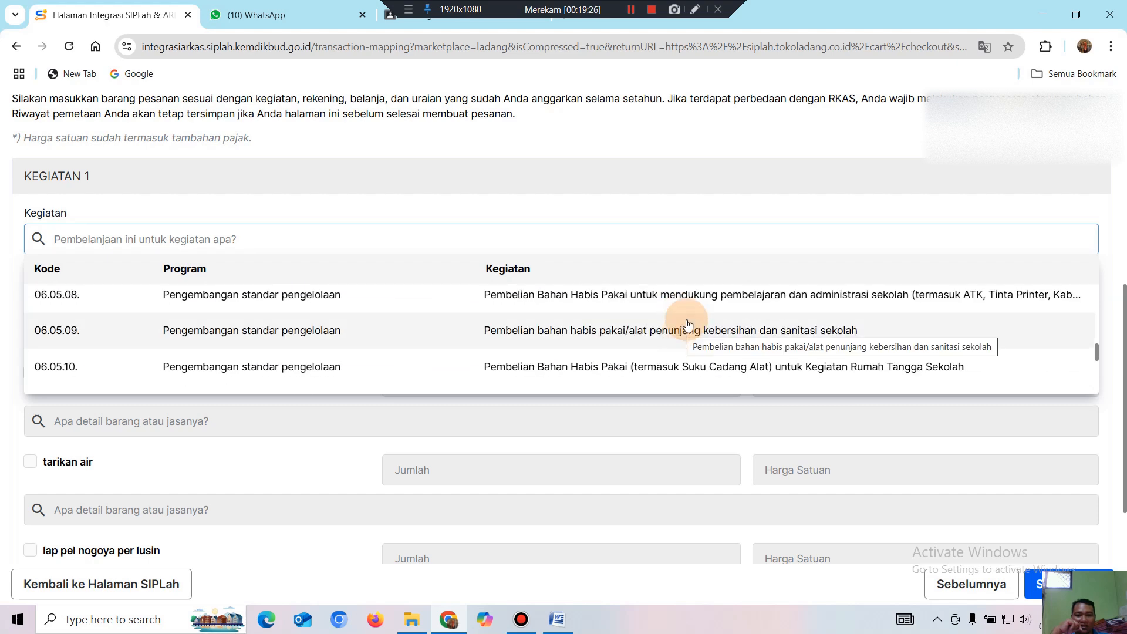
scroll(730, 327, down, 1)
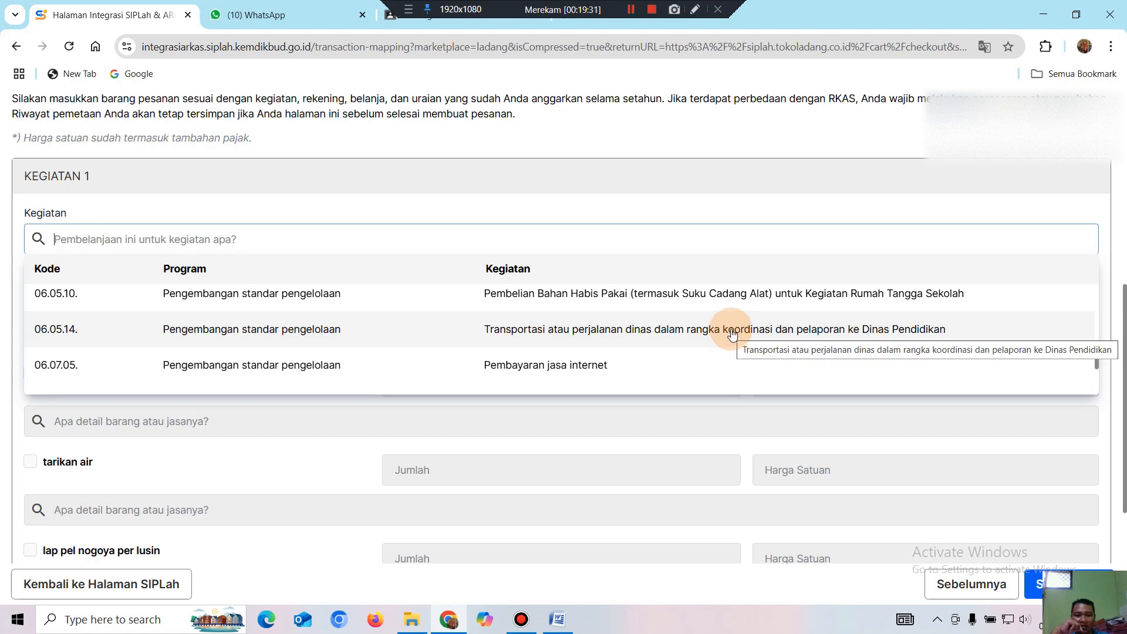
scroll(732, 334, down, 1)
scroll(732, 334, down, 1)
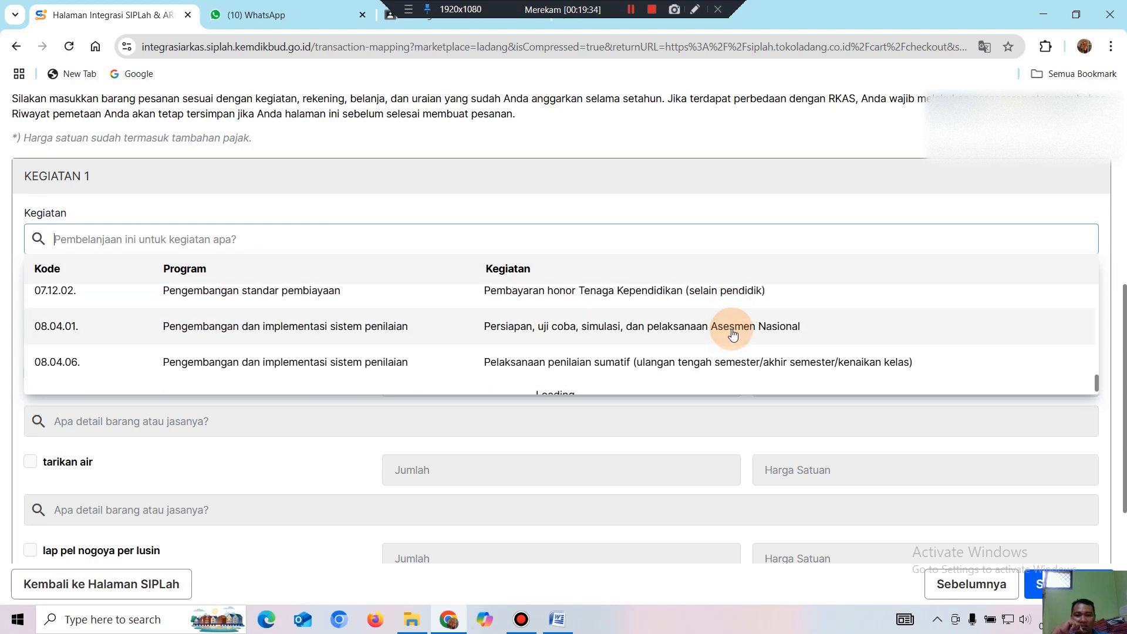
scroll(733, 334, down, 1)
scroll(731, 329, down, 1)
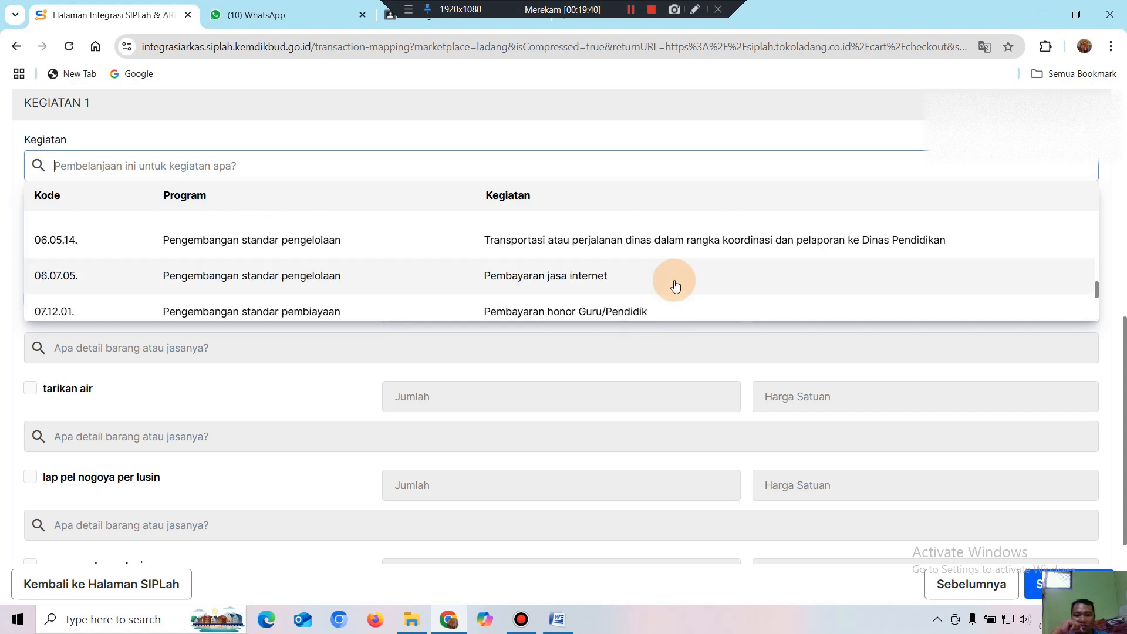
scroll(675, 285, up, 2)
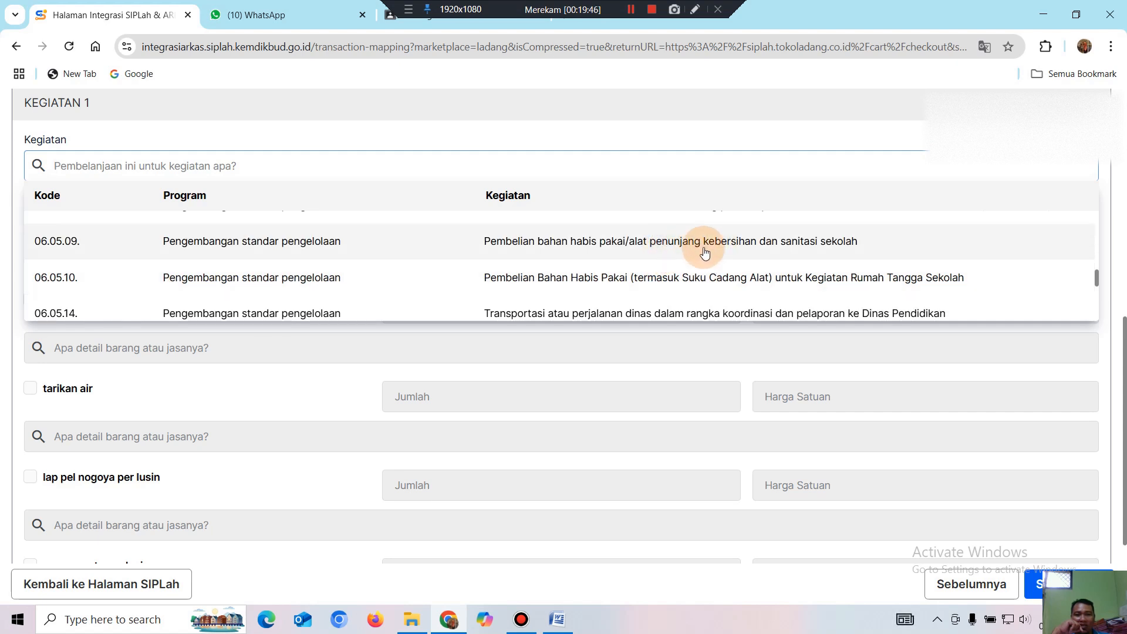
click(662, 247)
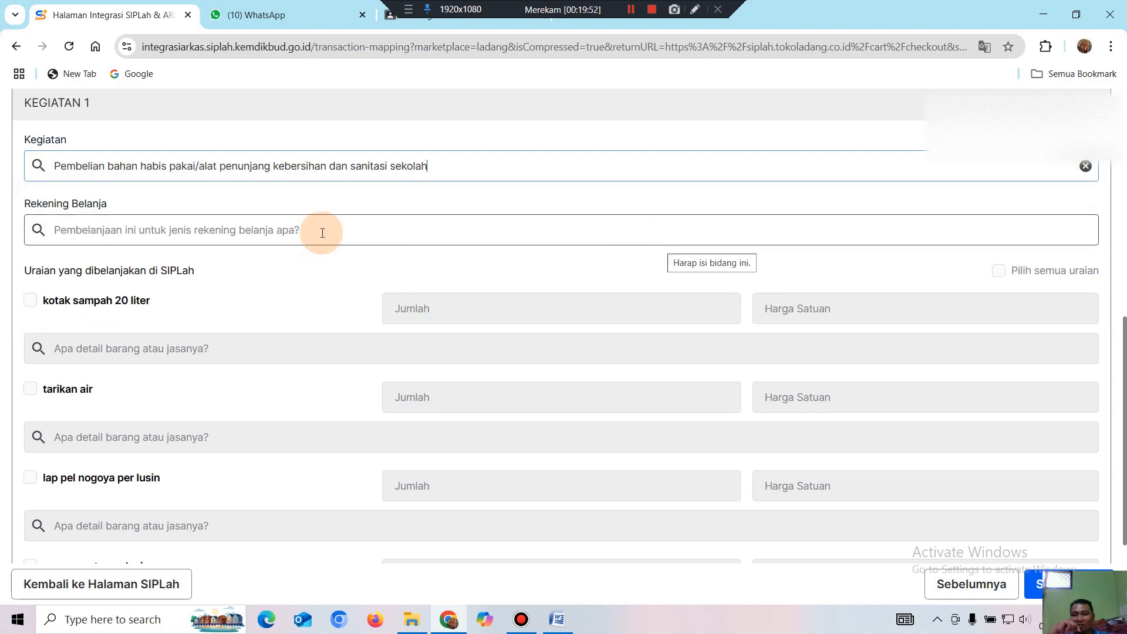
Set Rekening Belanja to 5.1.02.03.02.0120 Alat Pembersih and tick kotak sampah 20 liter.
click(323, 233)
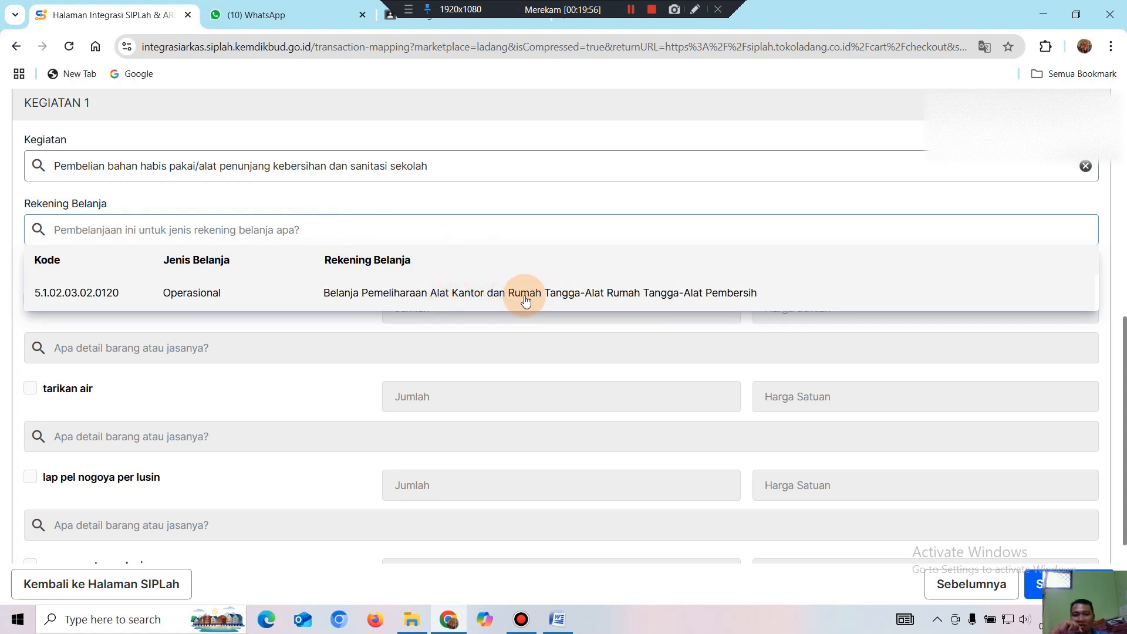
click(671, 299)
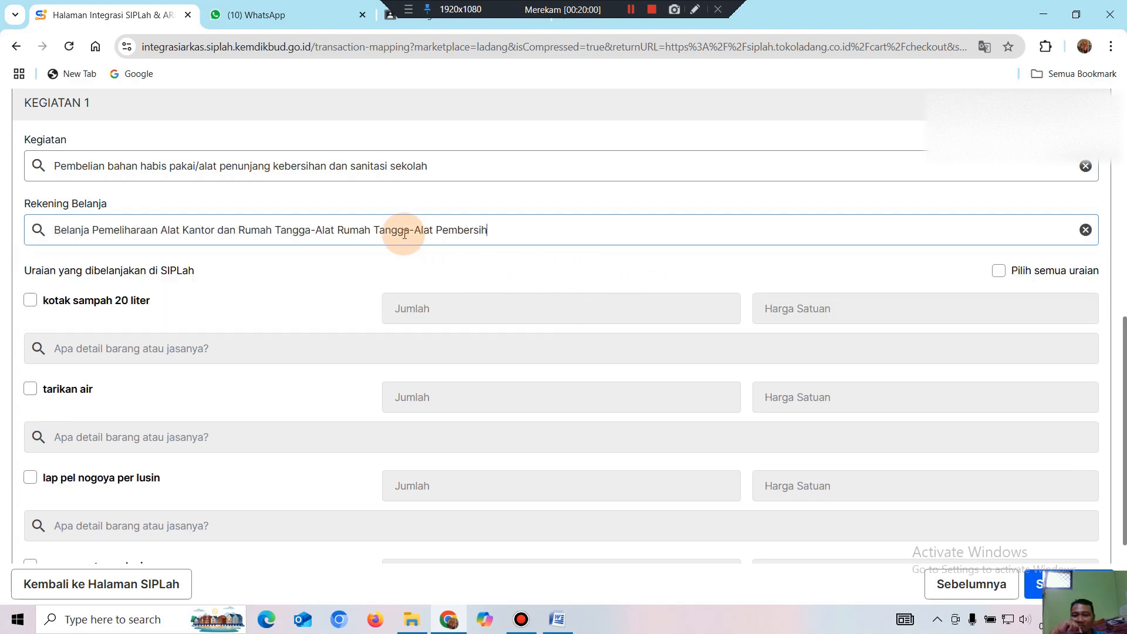
click(33, 308)
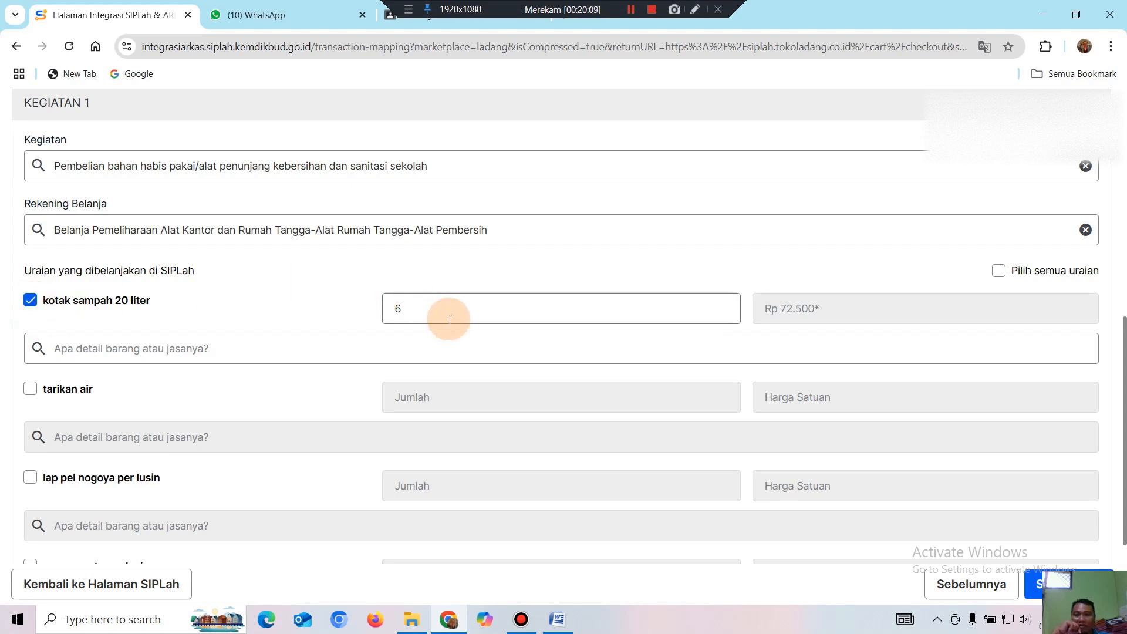
Match kotak sampah 20 liter to the budget item Kotak Sampah 20 liter.
click(365, 351)
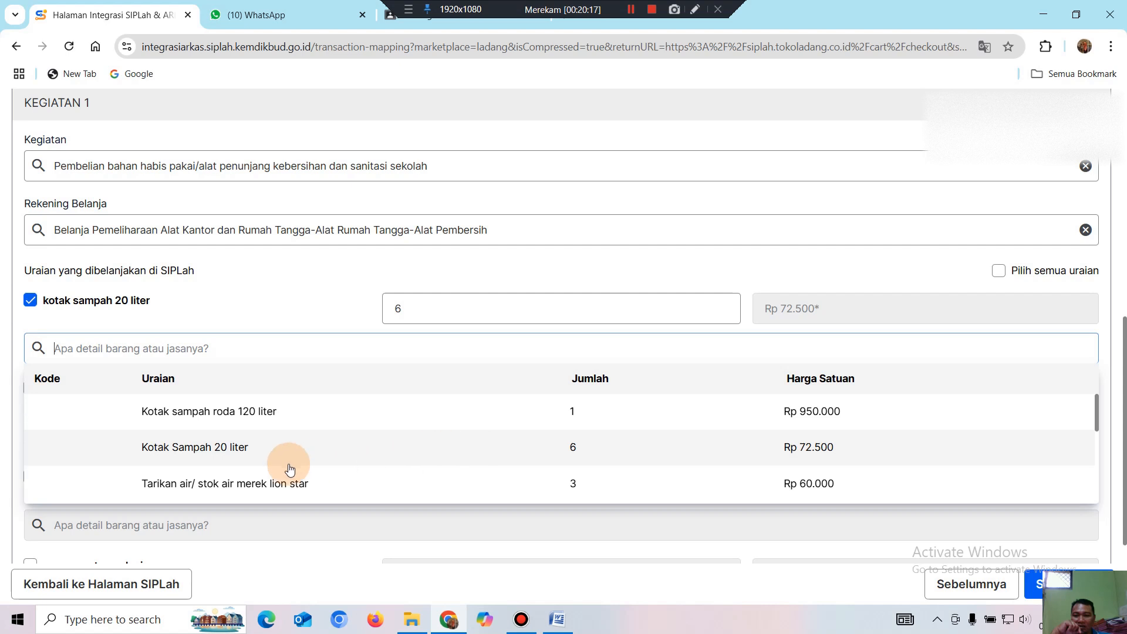
click(595, 456)
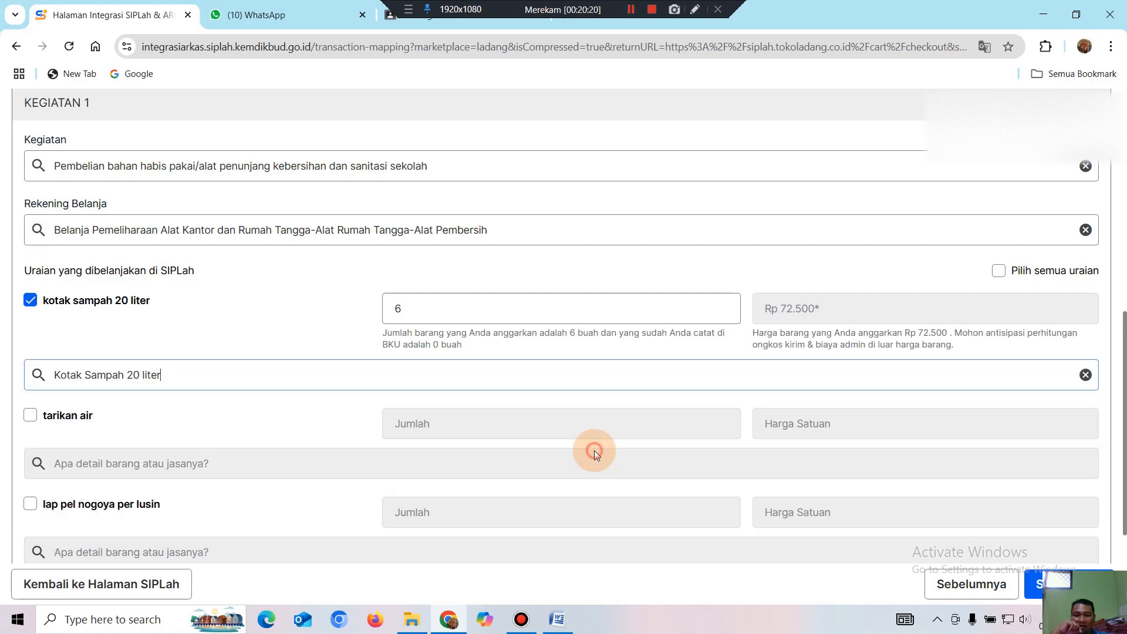
click(418, 310)
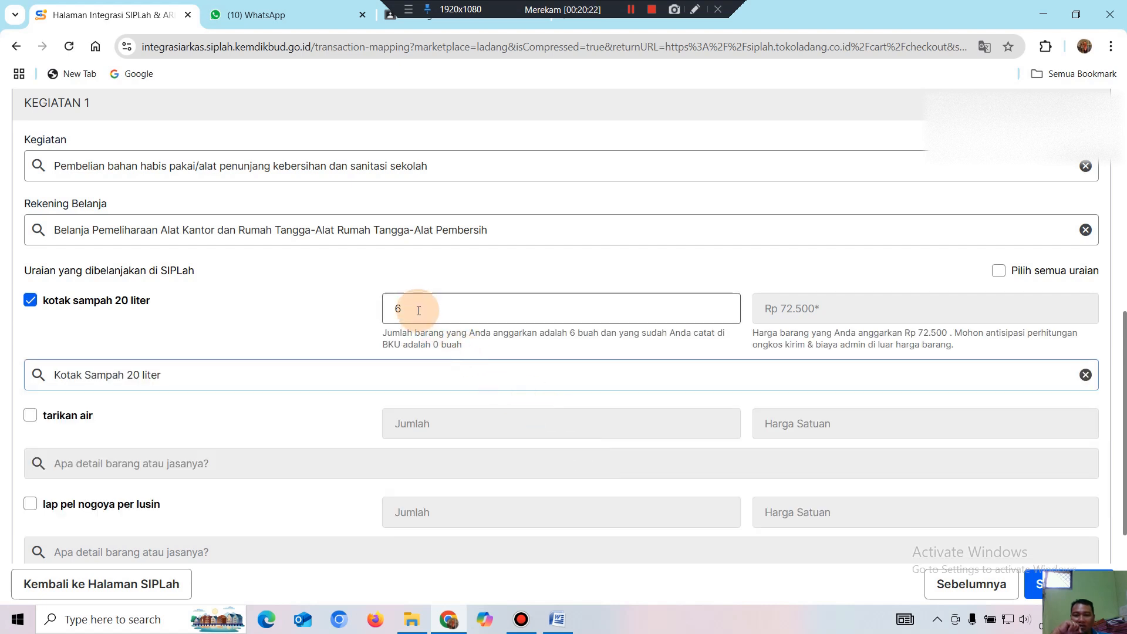
click(419, 311)
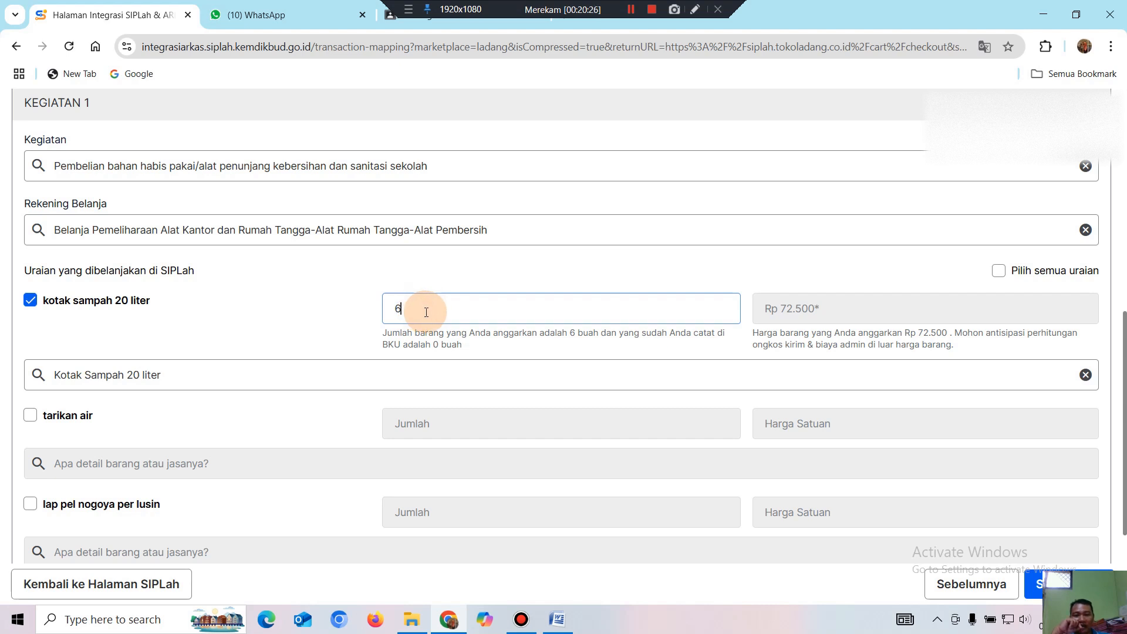
Change the kotak sampah quantity to 4, then back to 6.
click(409, 308)
drag(409, 308, 362, 313)
text(4)
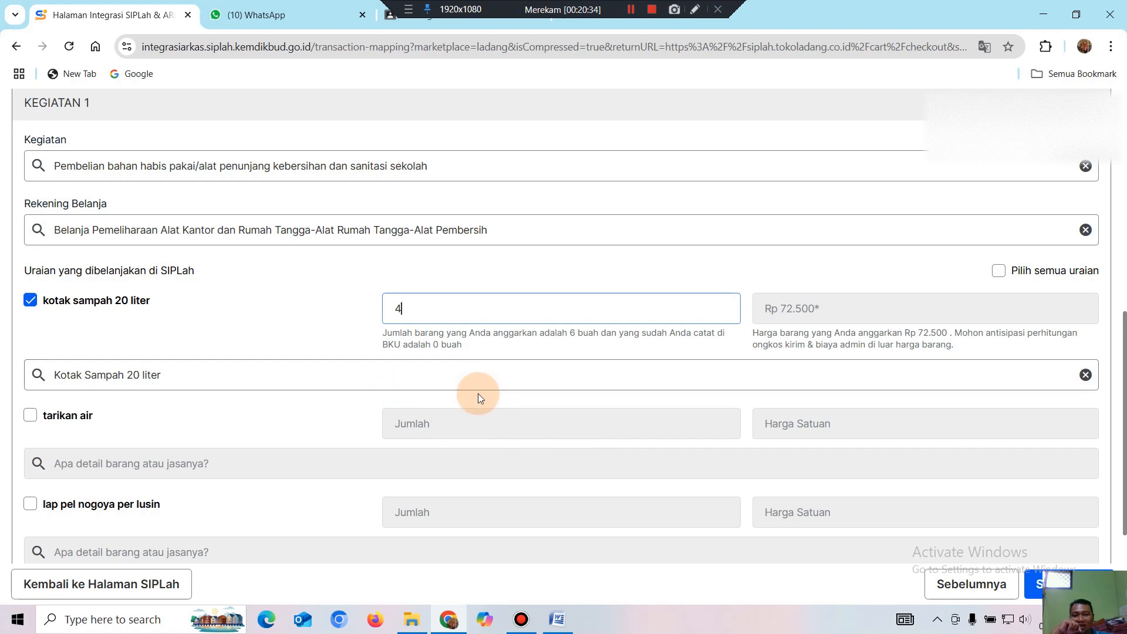
double_click(411, 309)
text(6)
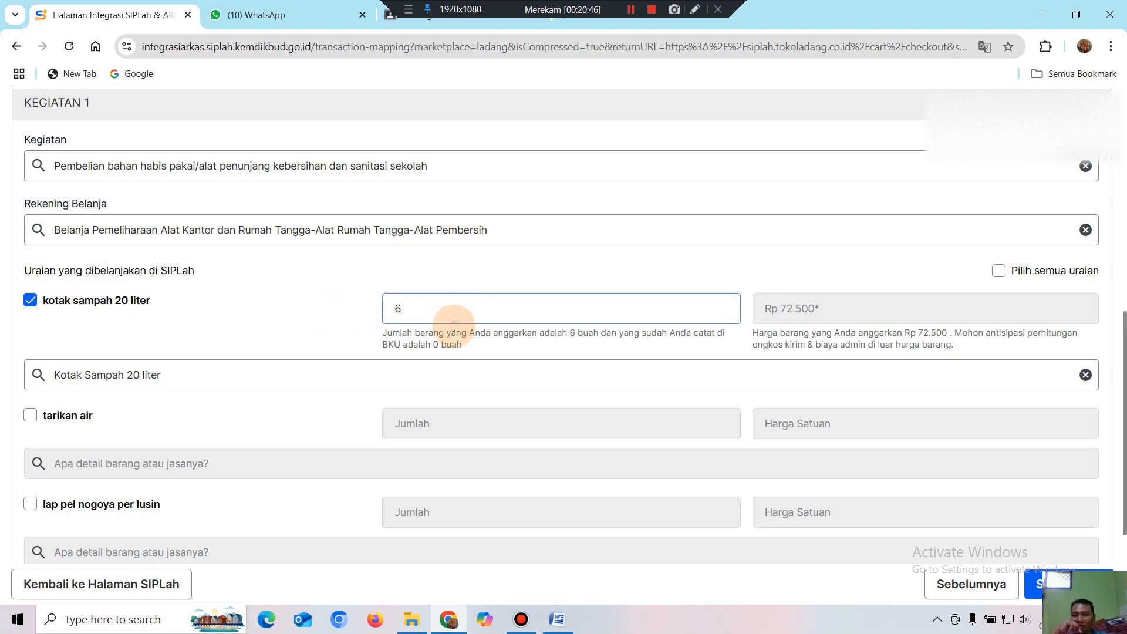
scroll(461, 344, down, 3)
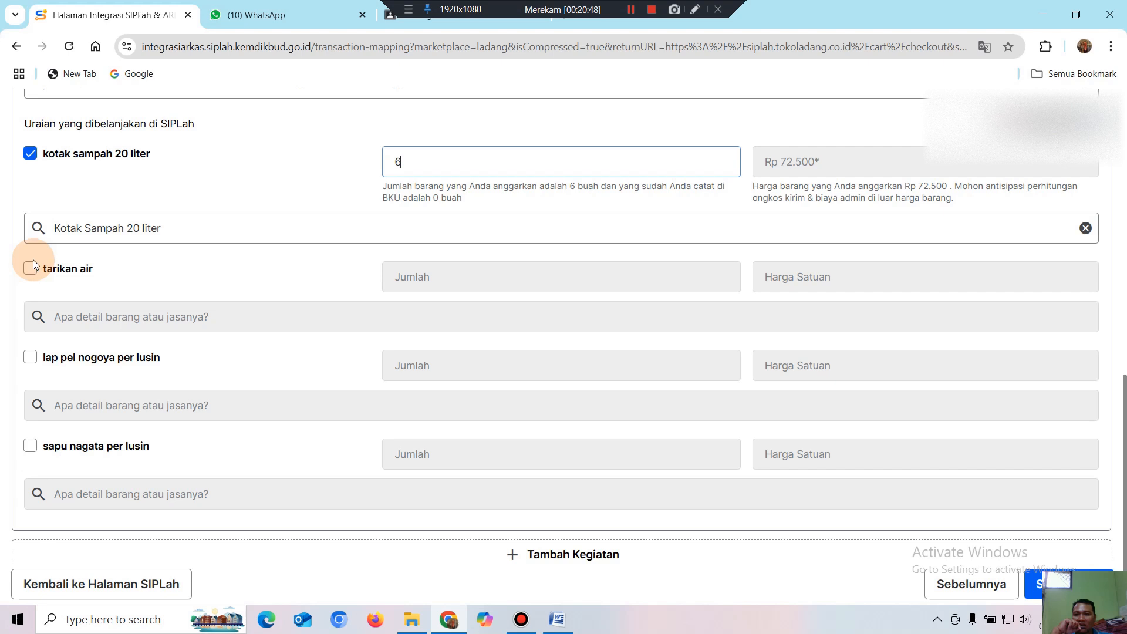
scroll(135, 280, up, 1)
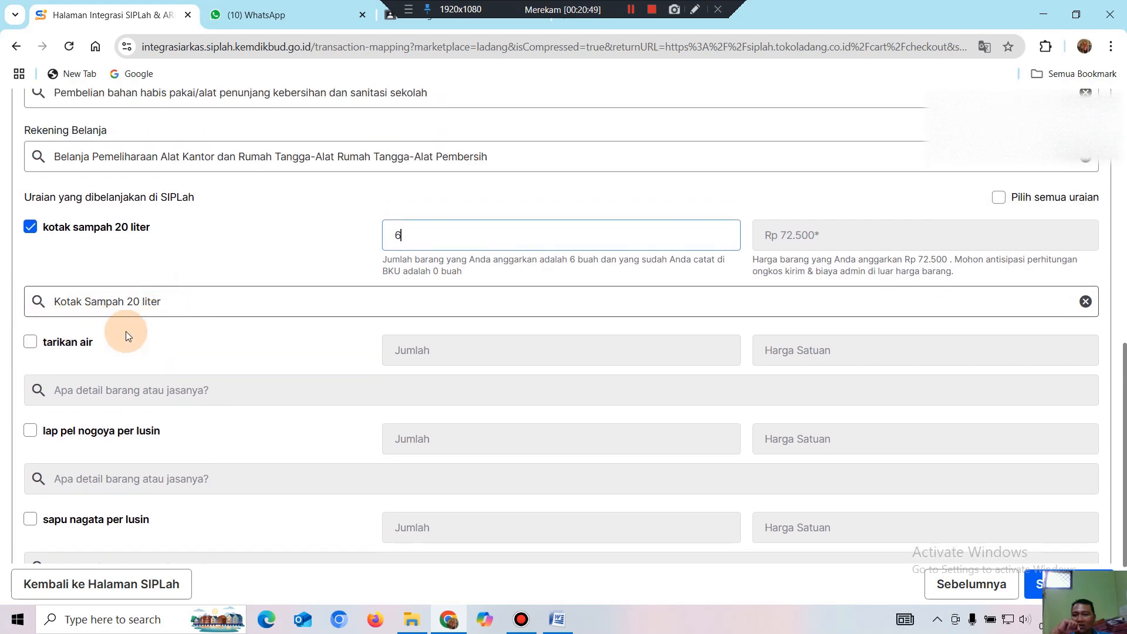
Include tarikan air (quantity 3, Rp 60.000) and match it to 'Tarikan air/ stok air merek lion star'.
click(30, 349)
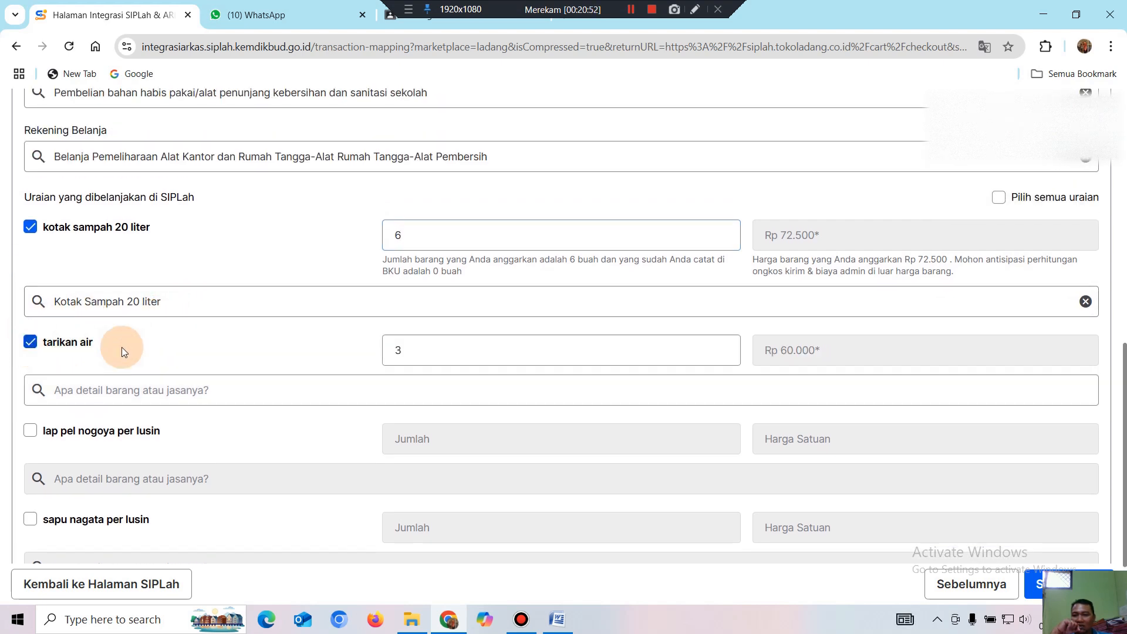
scroll(144, 340, up, 1)
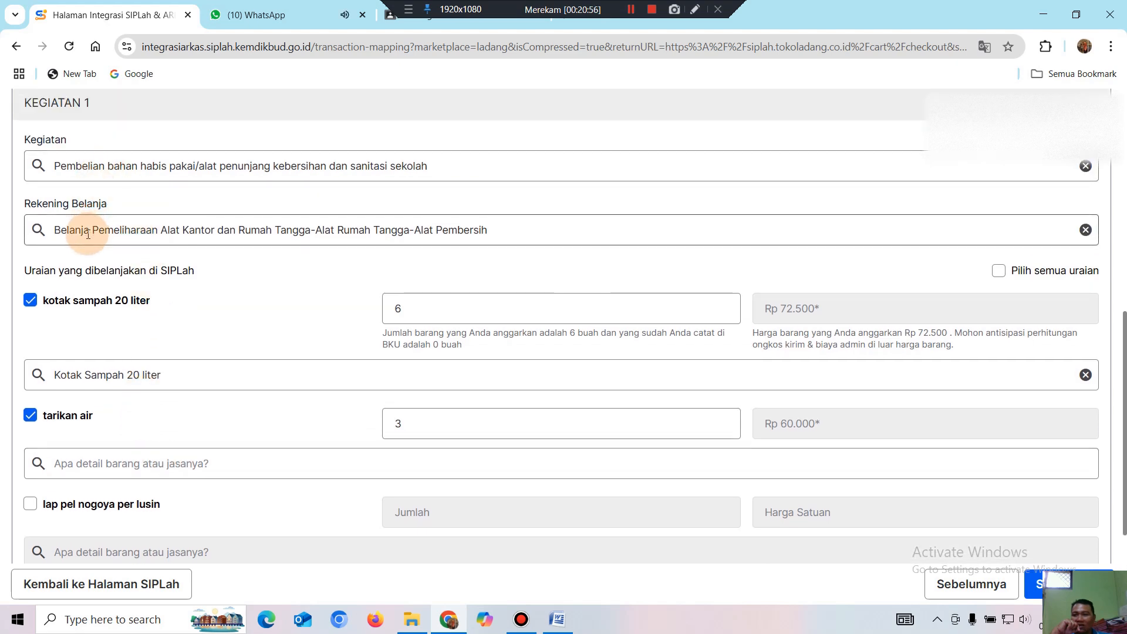
scroll(112, 353, down, 2)
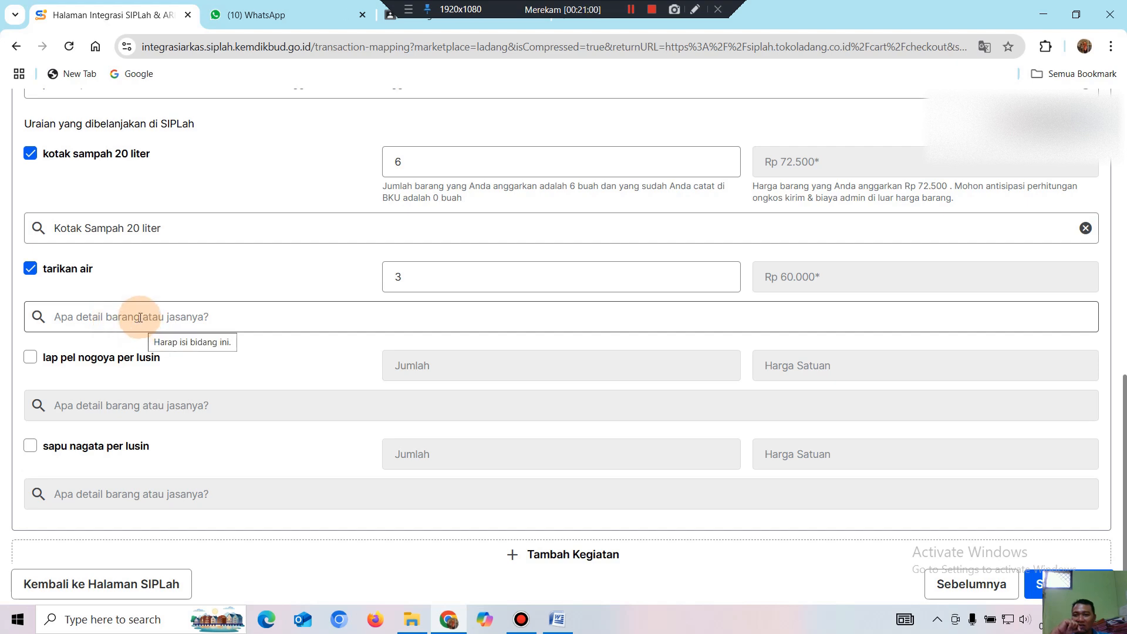
click(143, 320)
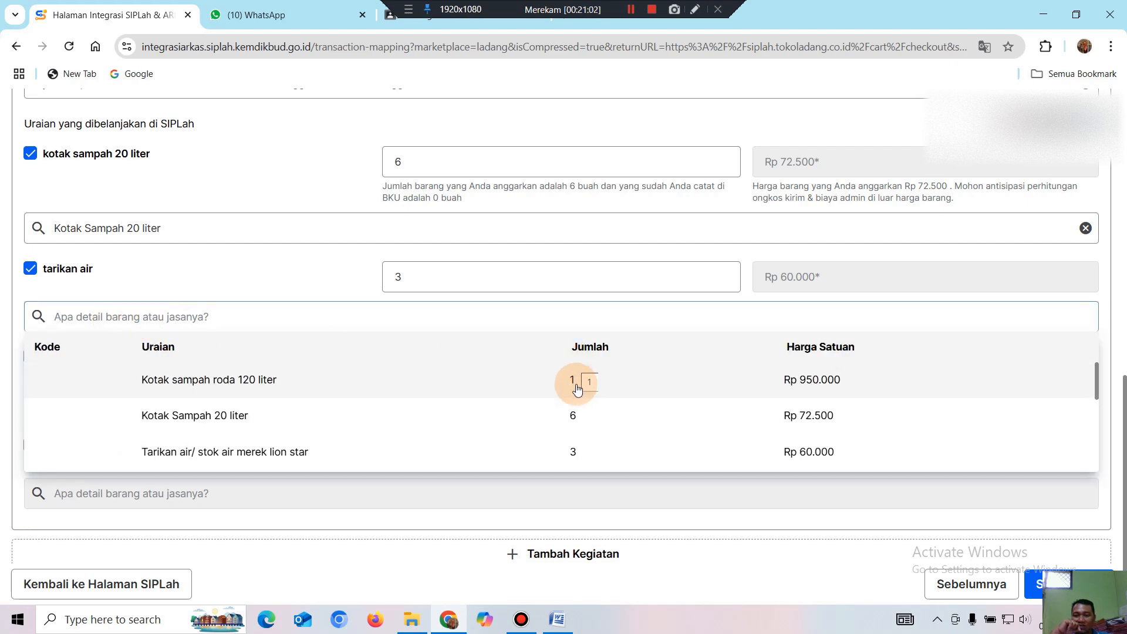
scroll(558, 399, down, 3)
scroll(558, 410, up, 3)
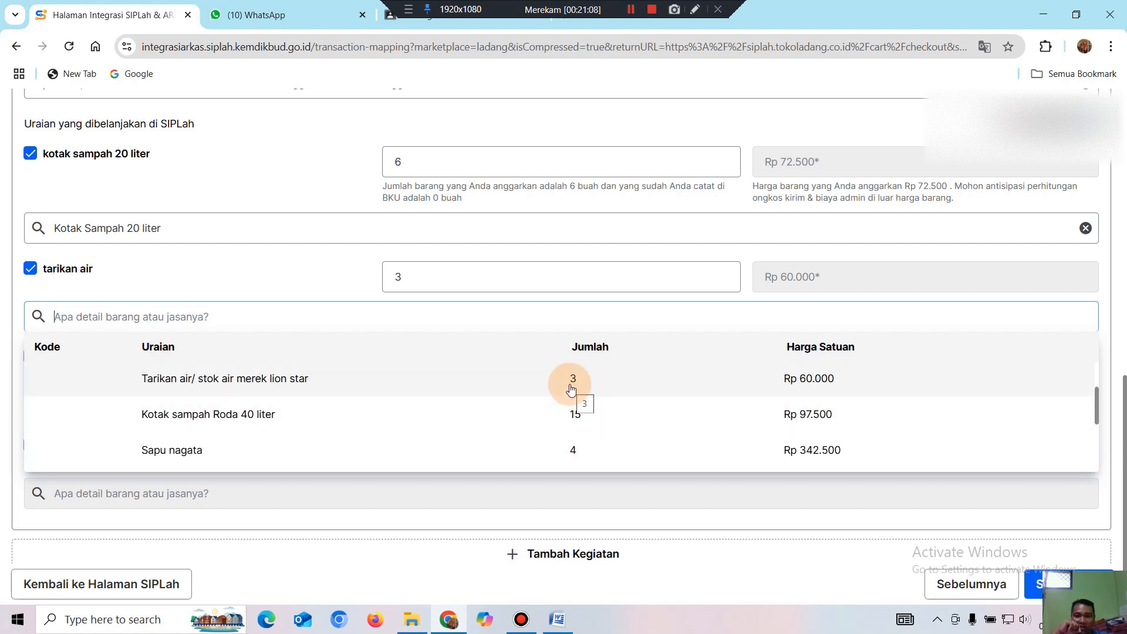
click(573, 384)
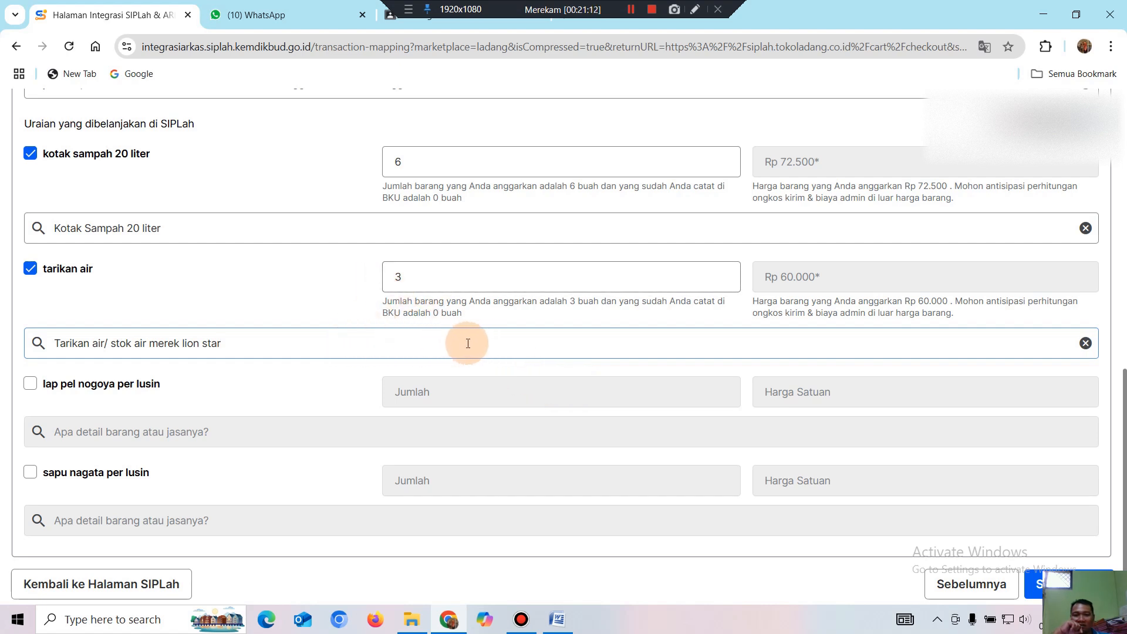
click(346, 344)
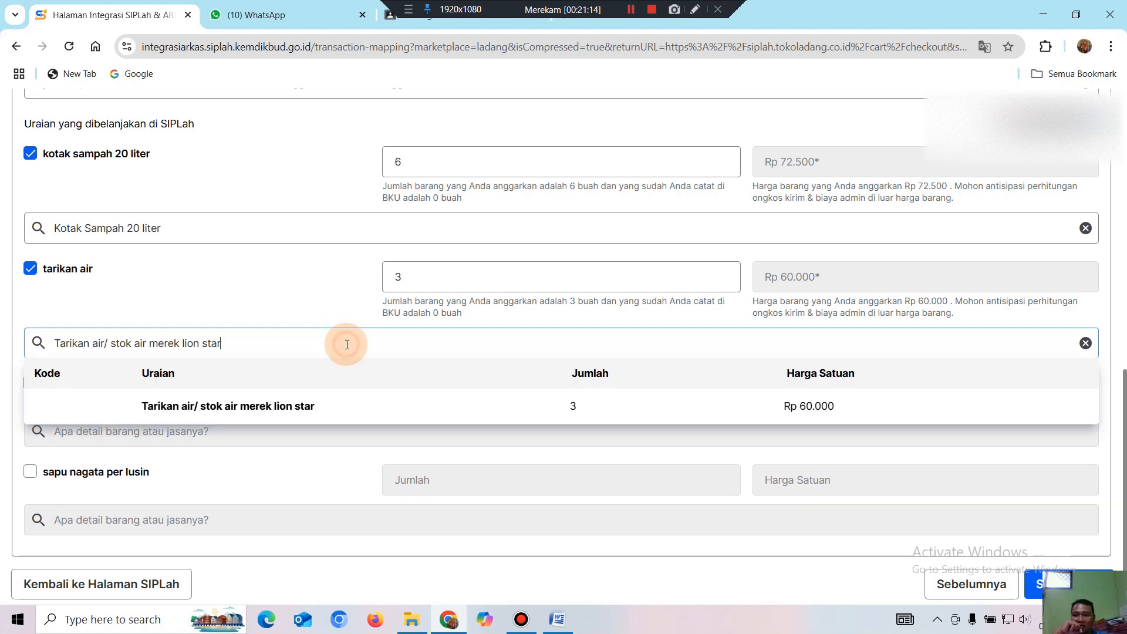
click(577, 412)
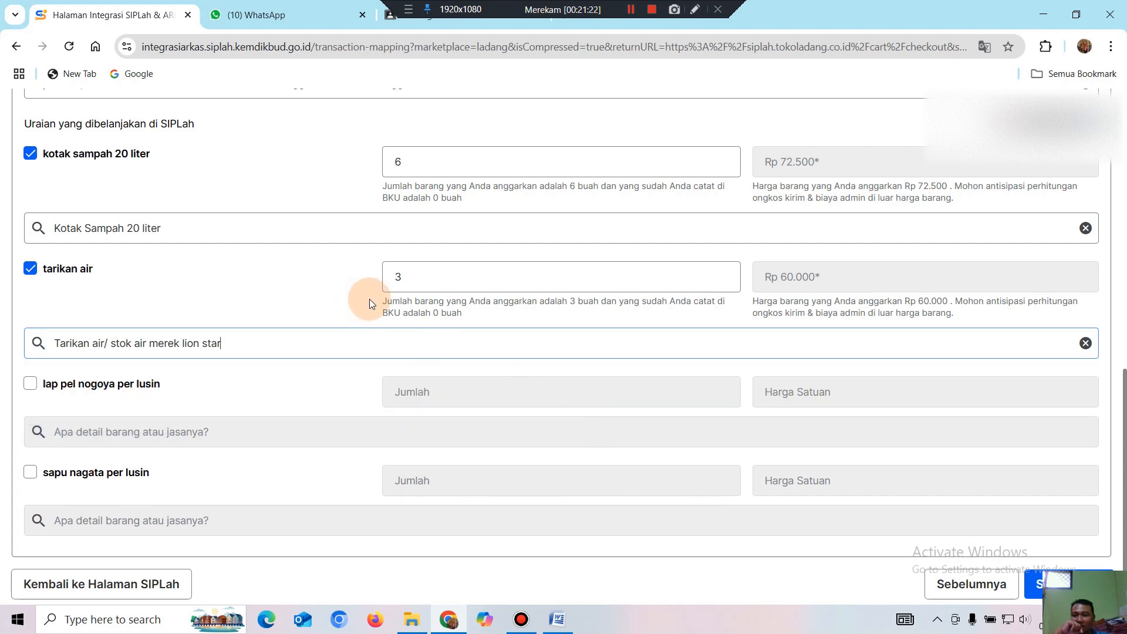
scroll(376, 297, up, 1)
scroll(381, 298, down, 1)
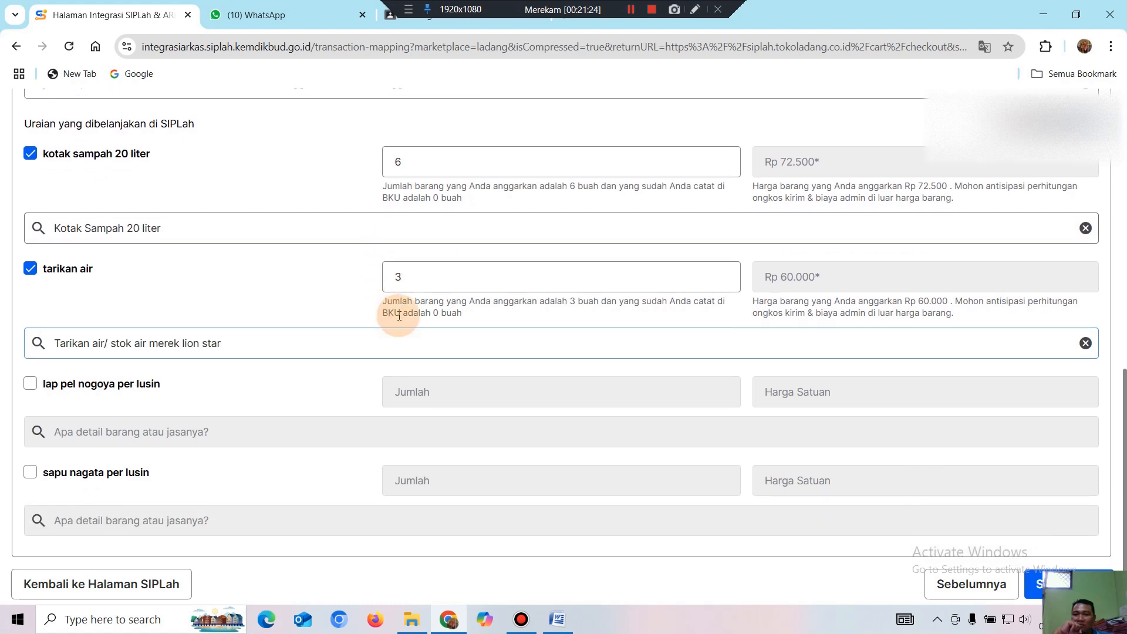
scroll(399, 315, down, 1)
Include lap pel nogoya per lusin at quantity 1, matched to the Lap pel nagoya budget item.
click(30, 345)
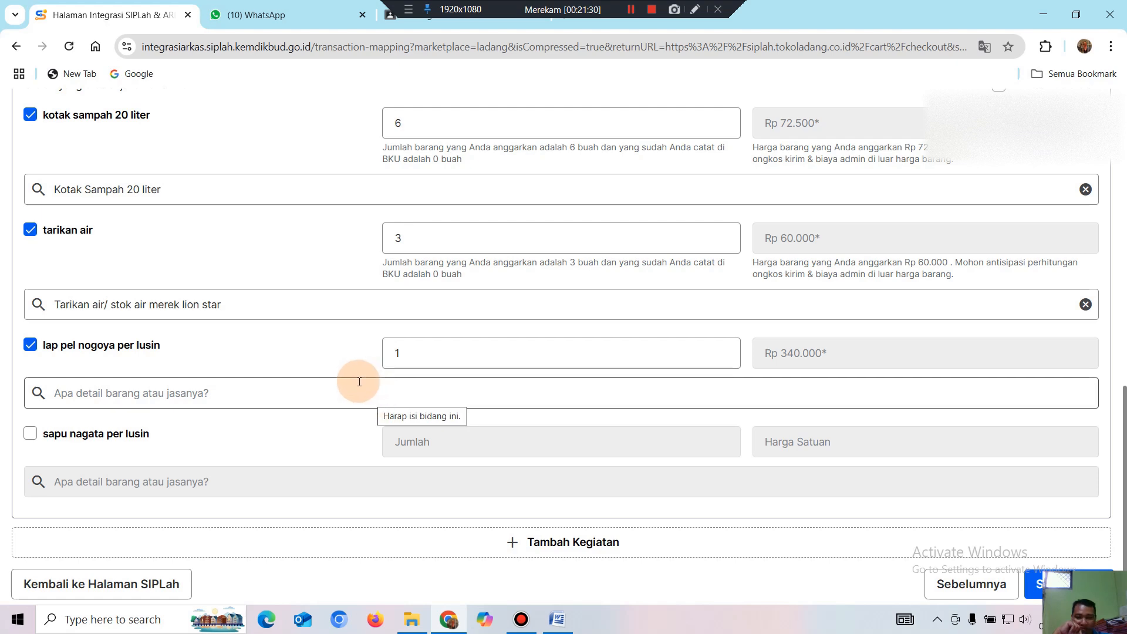
click(301, 392)
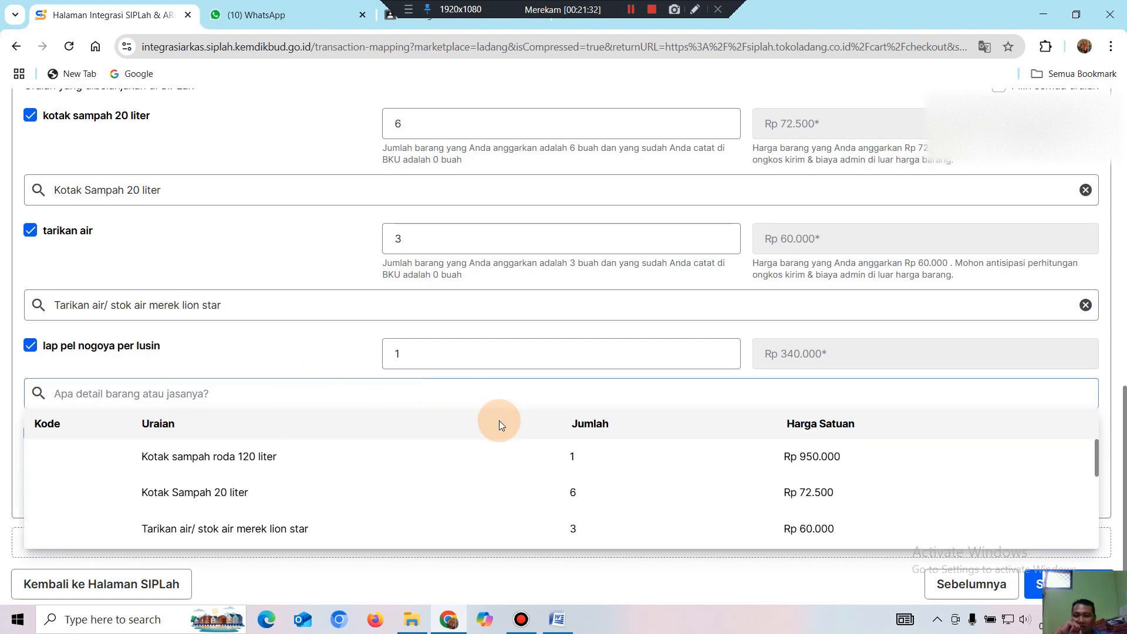
scroll(428, 483, down, 1)
scroll(431, 485, down, 3)
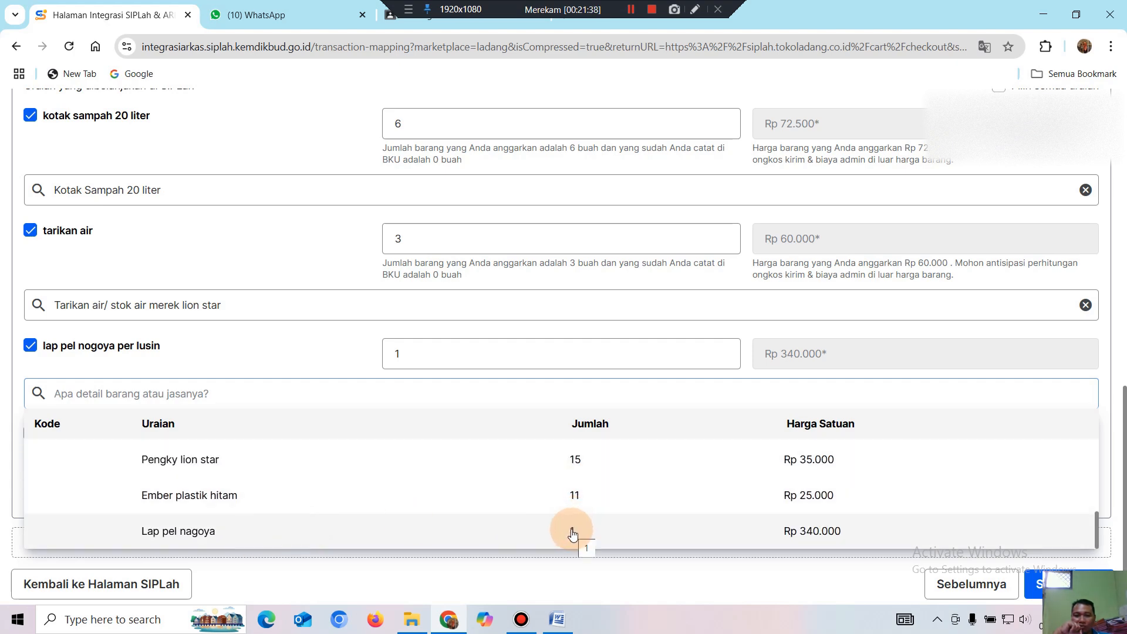
click(572, 532)
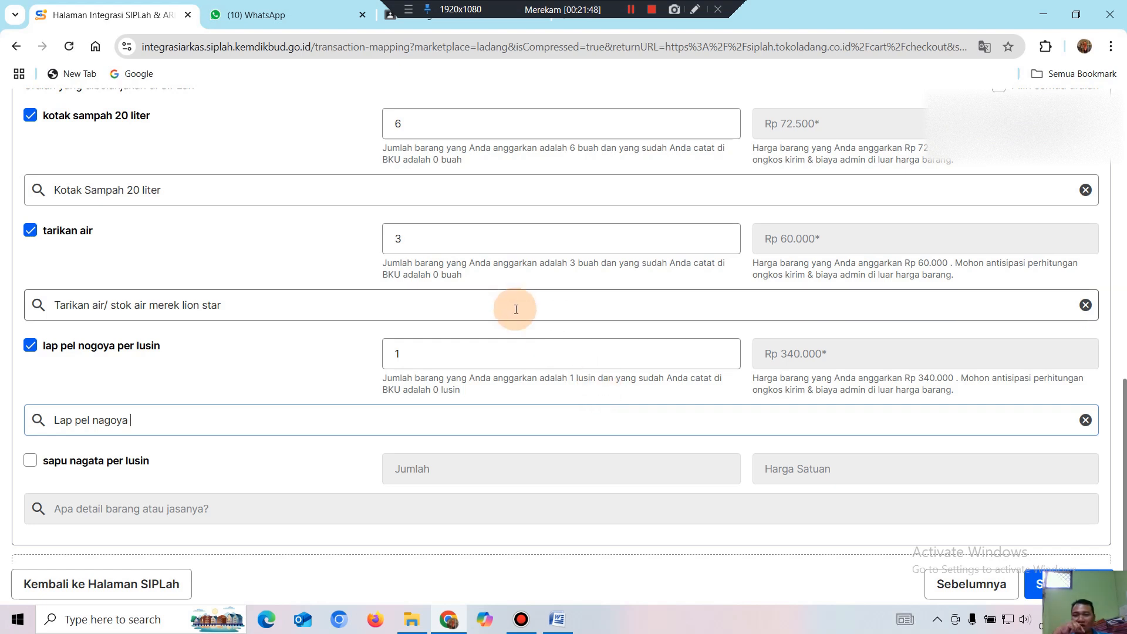
scroll(513, 297, down, 1)
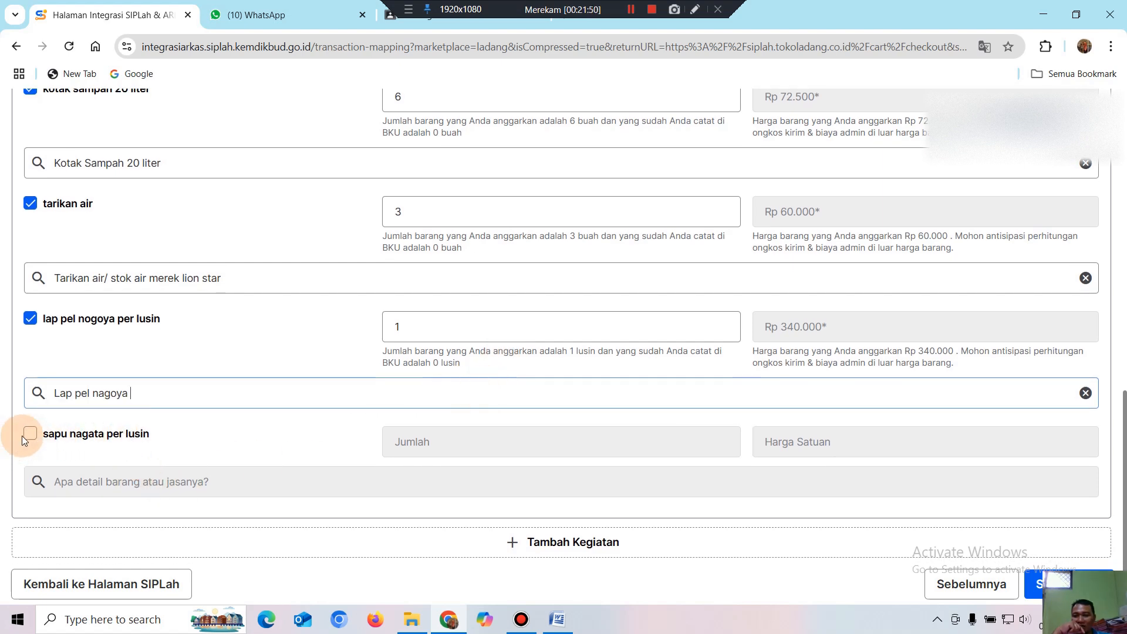
Include sapu nagata per lusin (quantity 2, Rp 342.500), matched to Sapu nagata, and select its quantity value.
click(31, 438)
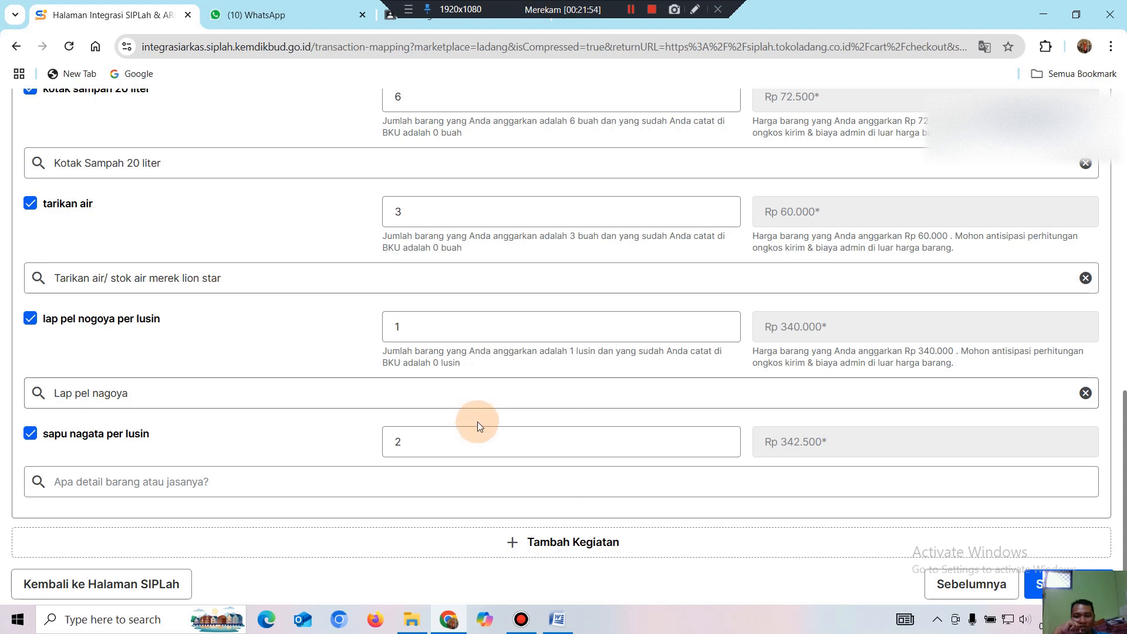
click(167, 483)
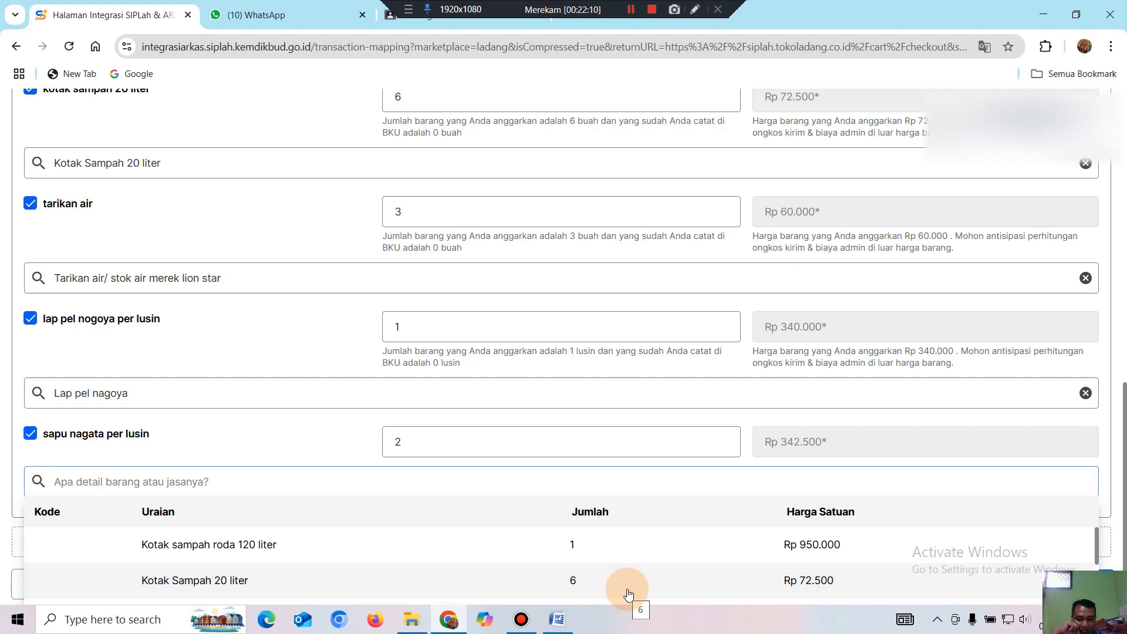
scroll(628, 587, down, 3)
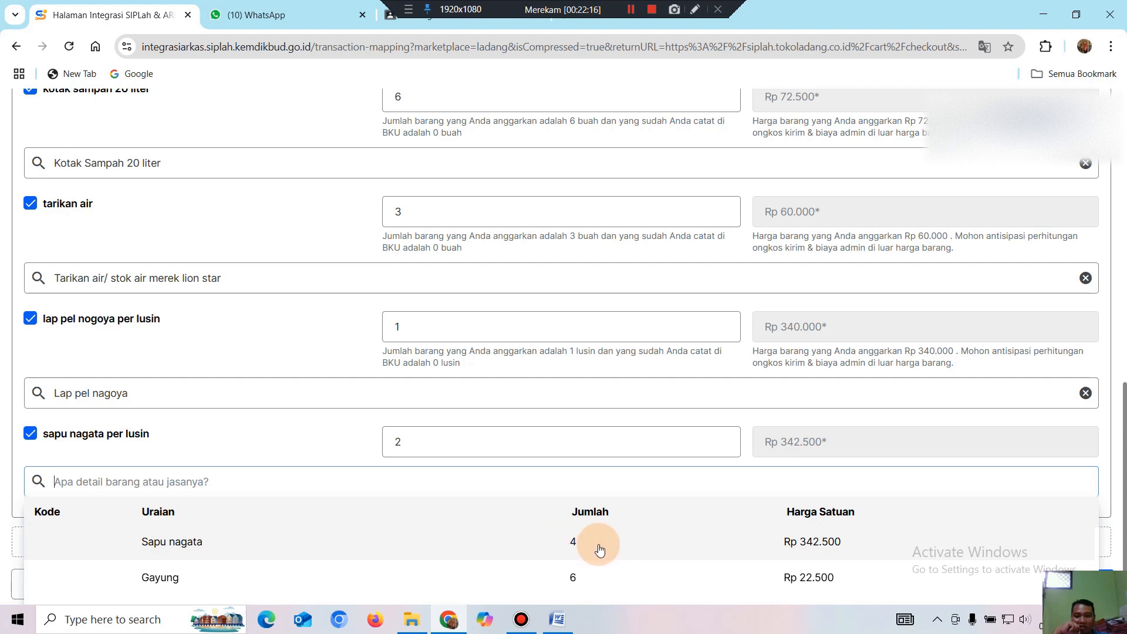
click(562, 546)
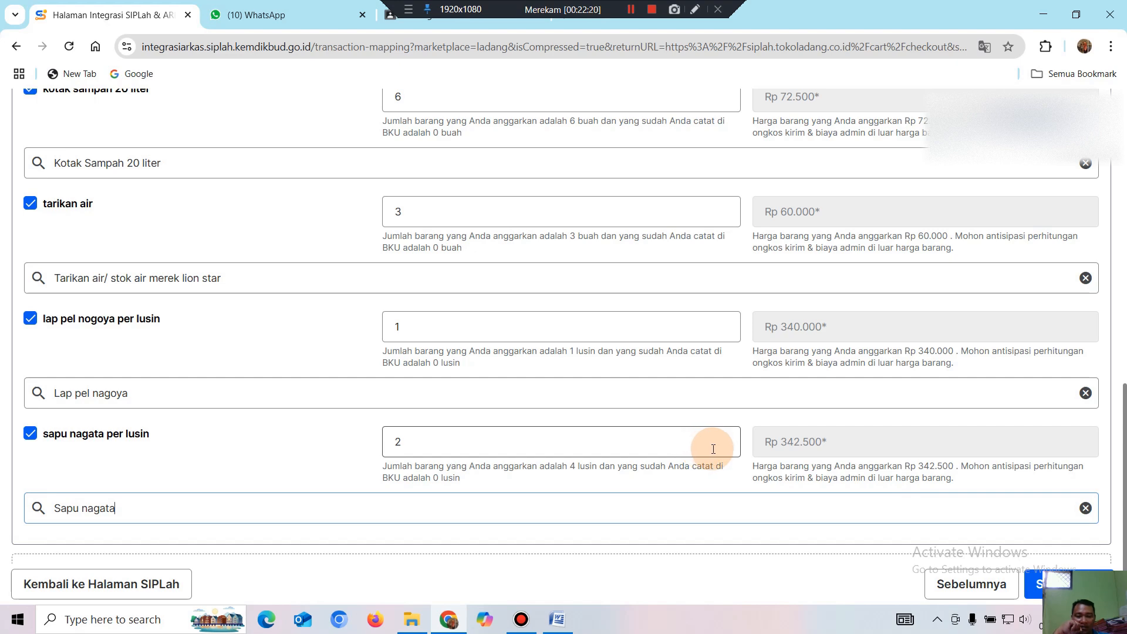
click(500, 511)
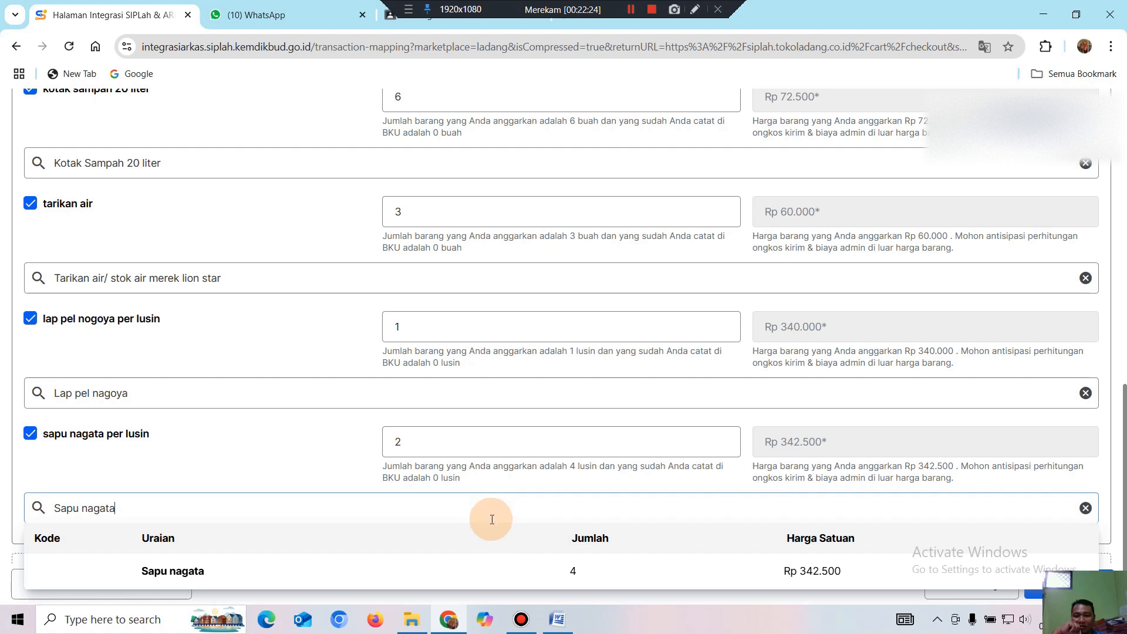
scroll(487, 533, down, 1)
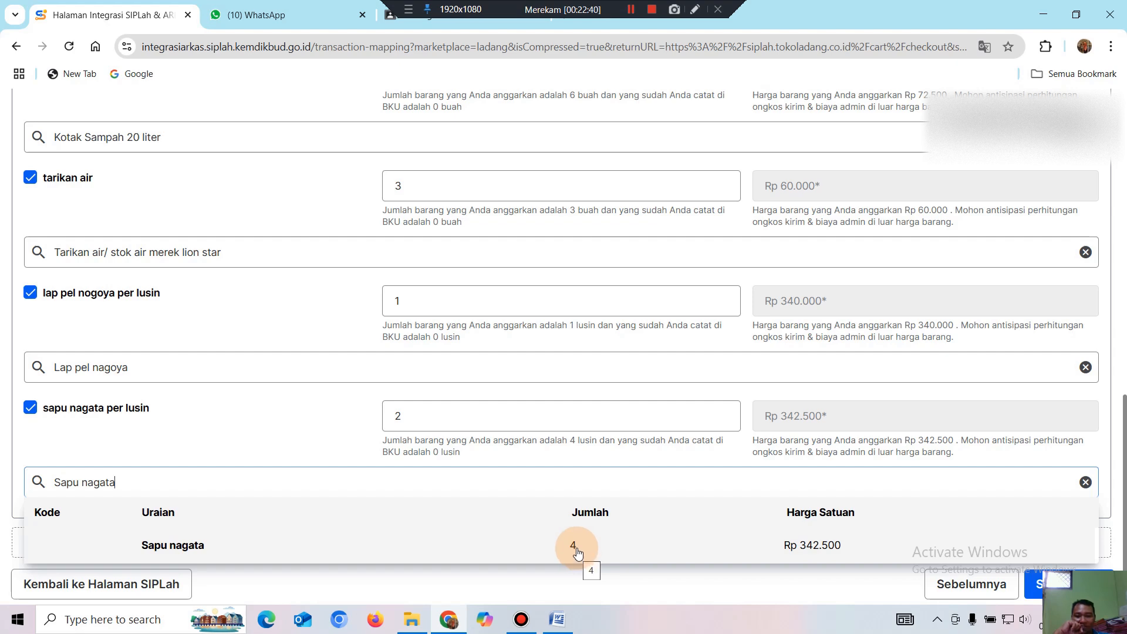
click(575, 552)
click(434, 416)
double_click(376, 411)
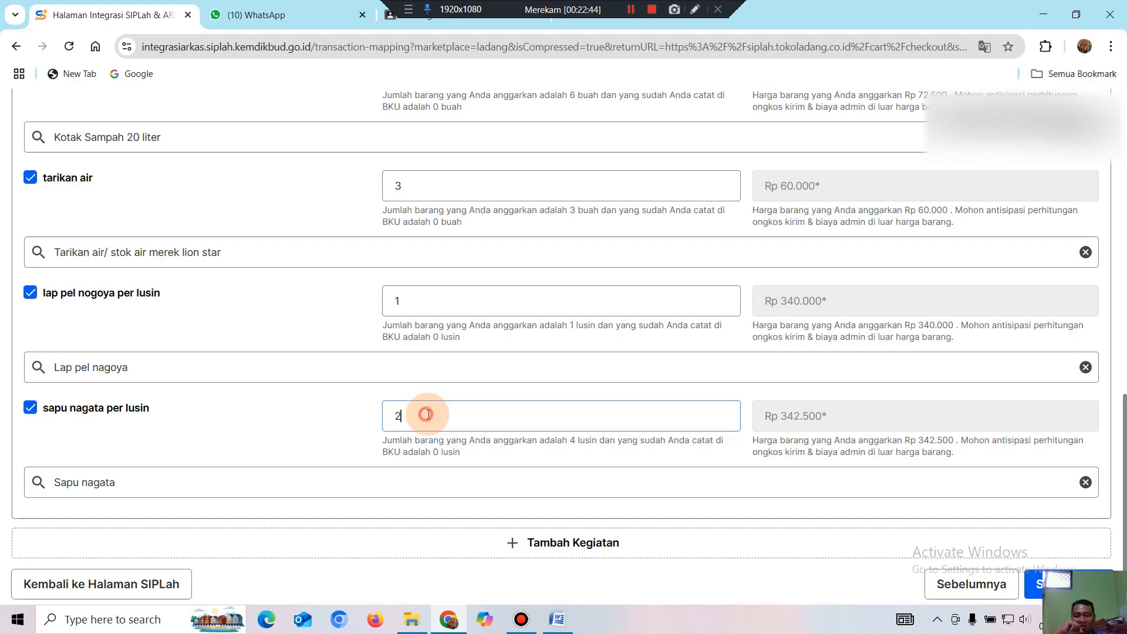
Verify quantities 2, 1, 3 and 6, then continue to the Konfirmasi Pesanan step with Selanjutnya.
click(444, 412)
click(429, 298)
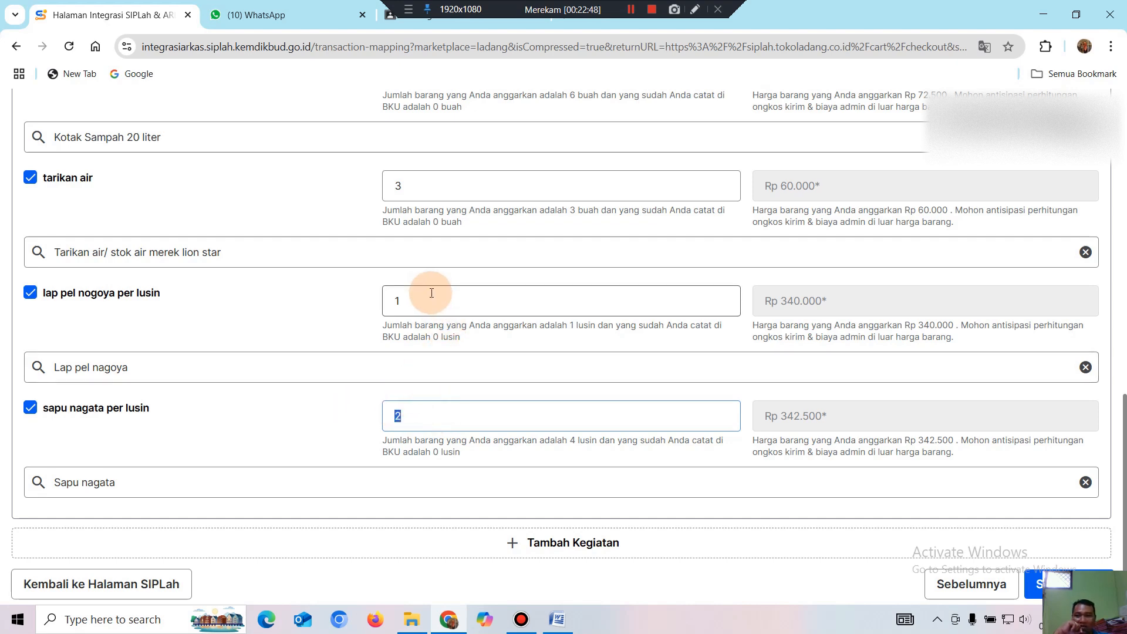
scroll(414, 420, up, 2)
click(423, 442)
click(448, 445)
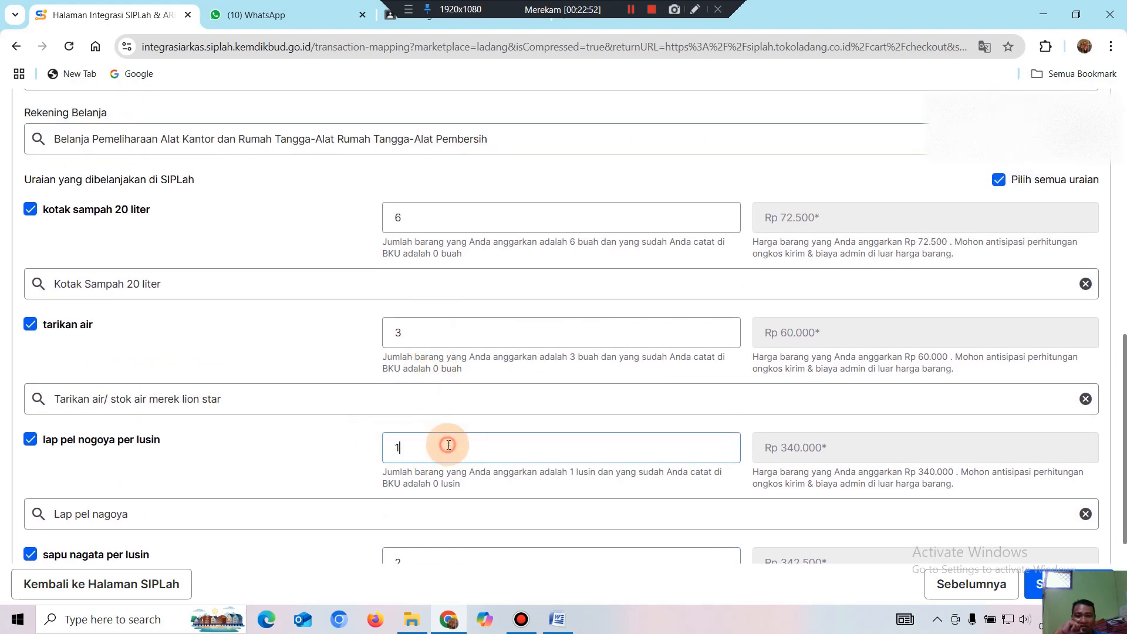
click(423, 332)
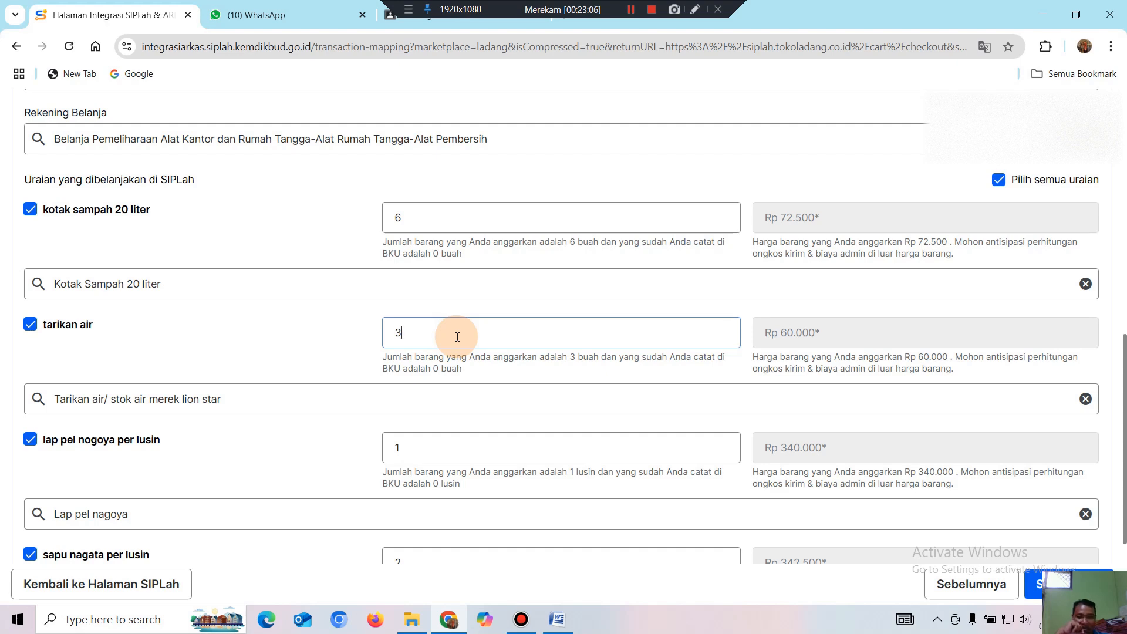
scroll(455, 335, up, 1)
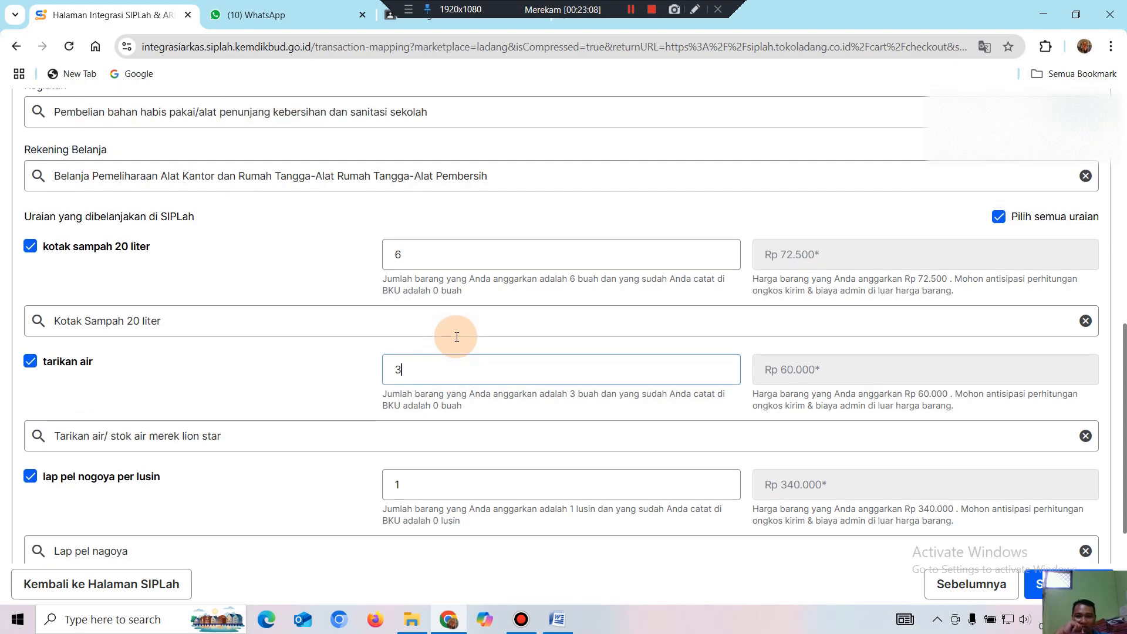
click(418, 287)
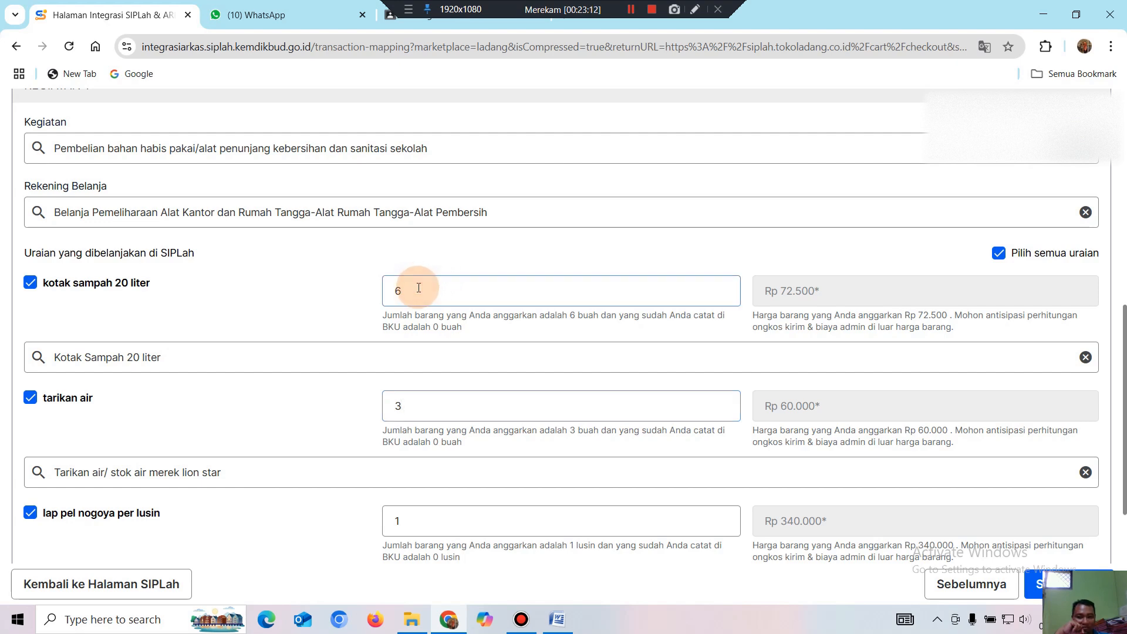
scroll(460, 284, down, 3)
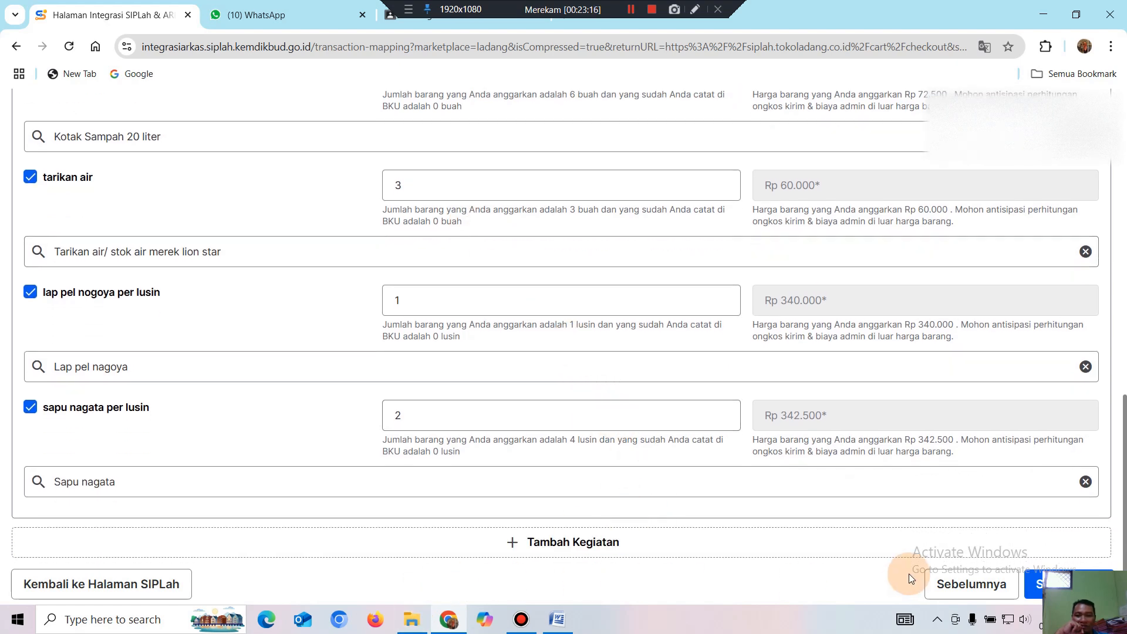
click(1036, 584)
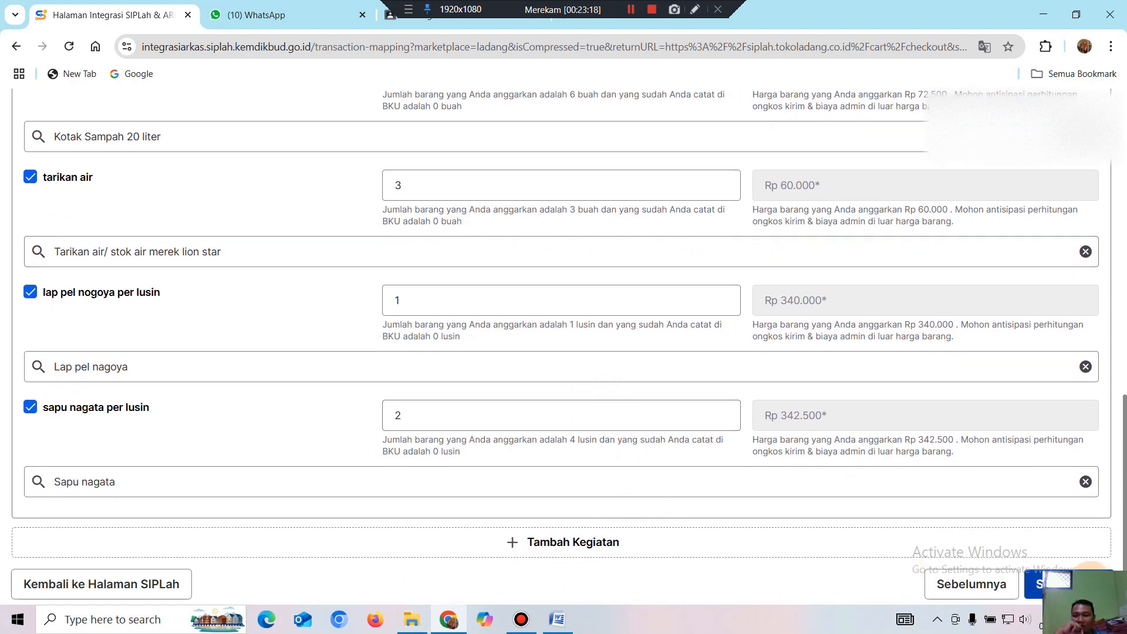
scroll(649, 533, down, 2)
Review the four-item summary totalling Rp 1.640.000 and choose Konfirmasi & Buat Pesanan.
scroll(646, 517, down, 1)
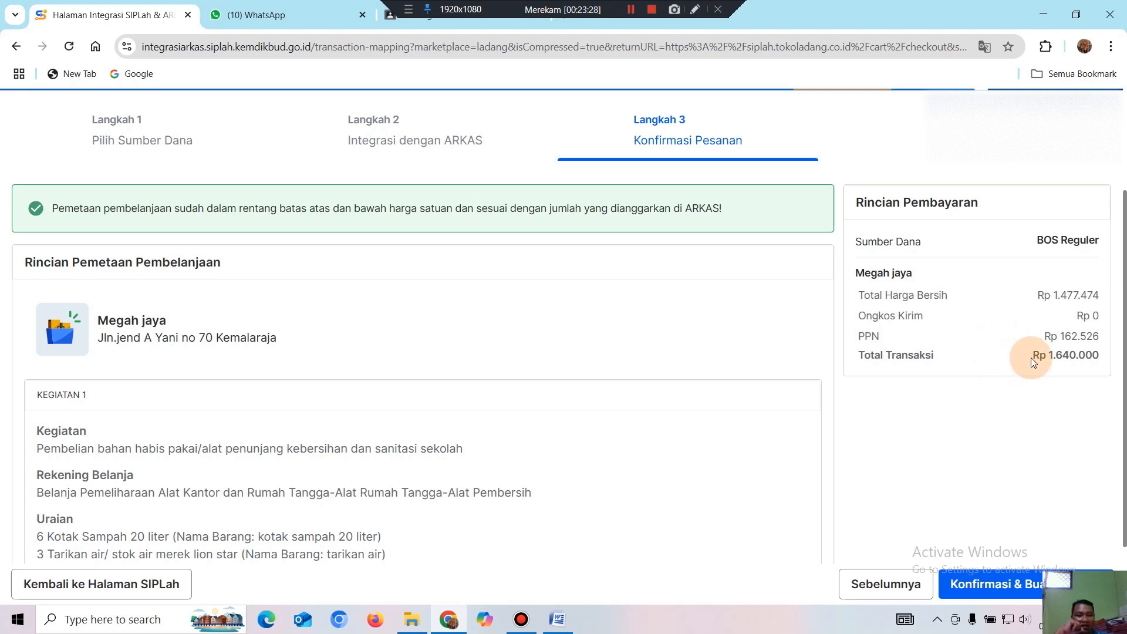
drag(1030, 358, 1082, 352)
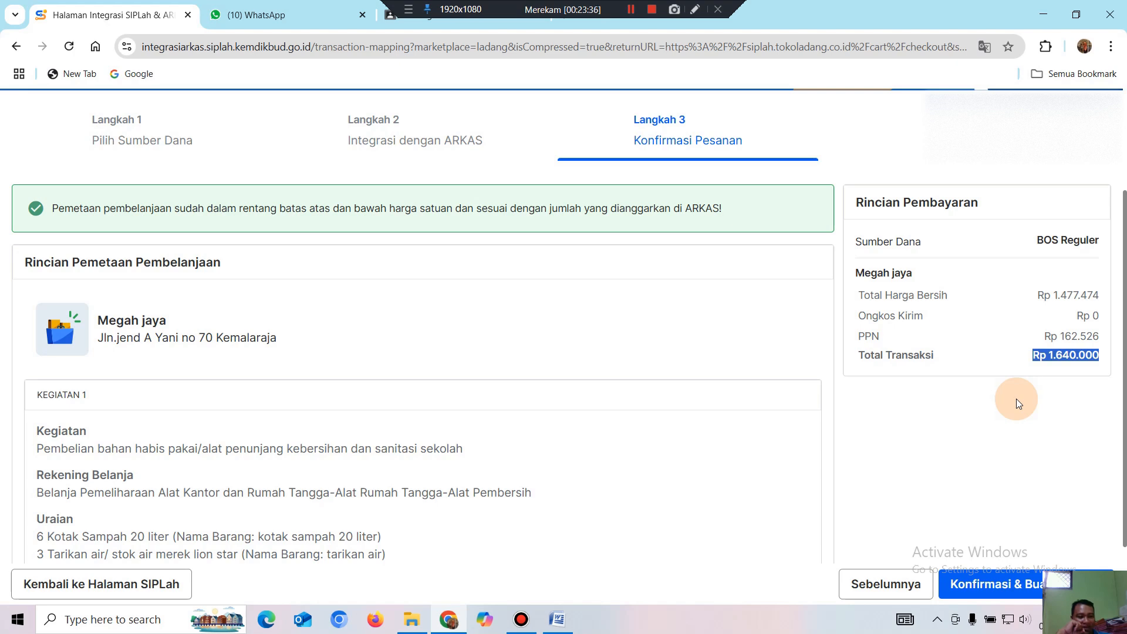
click(1035, 360)
drag(1035, 360, 1103, 362)
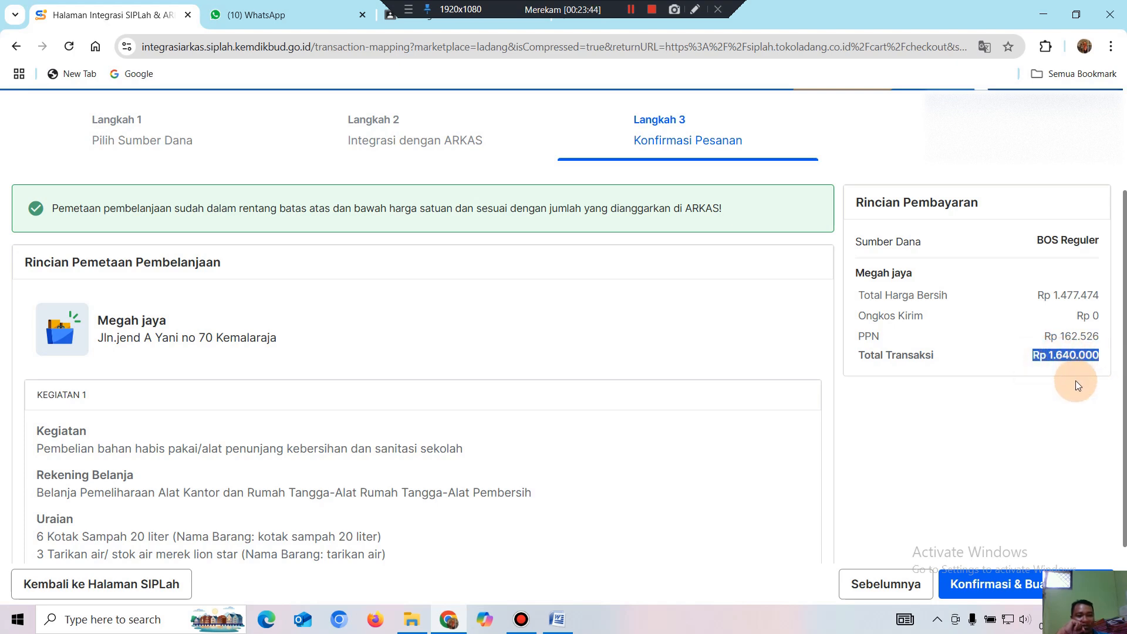
click(1037, 359)
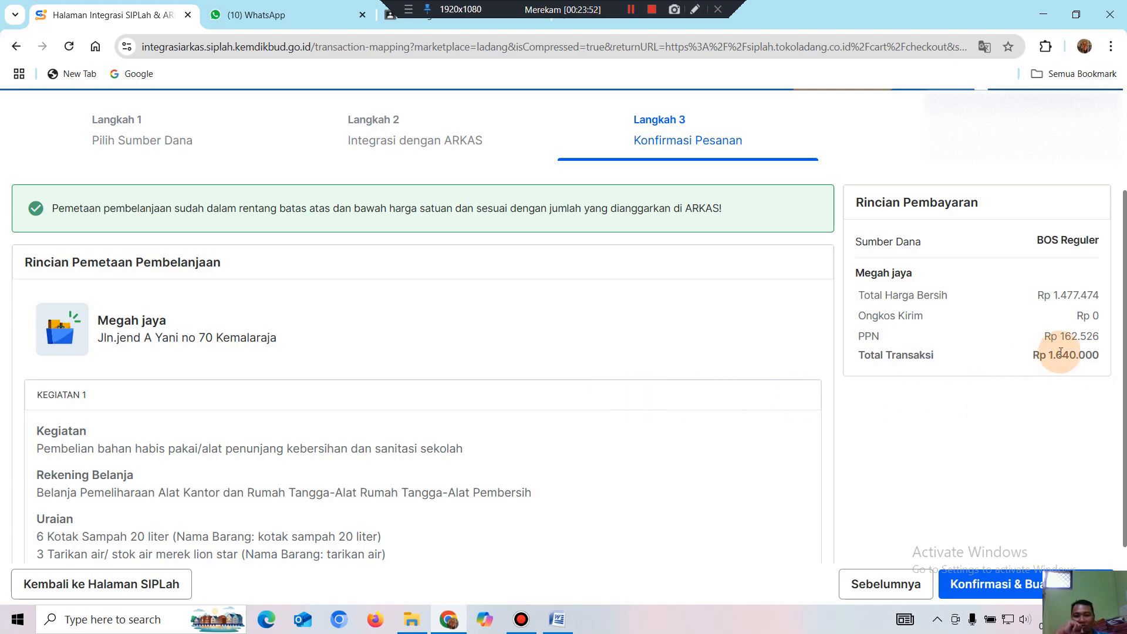
scroll(361, 424, down, 2)
scroll(363, 423, up, 2)
scroll(369, 423, down, 2)
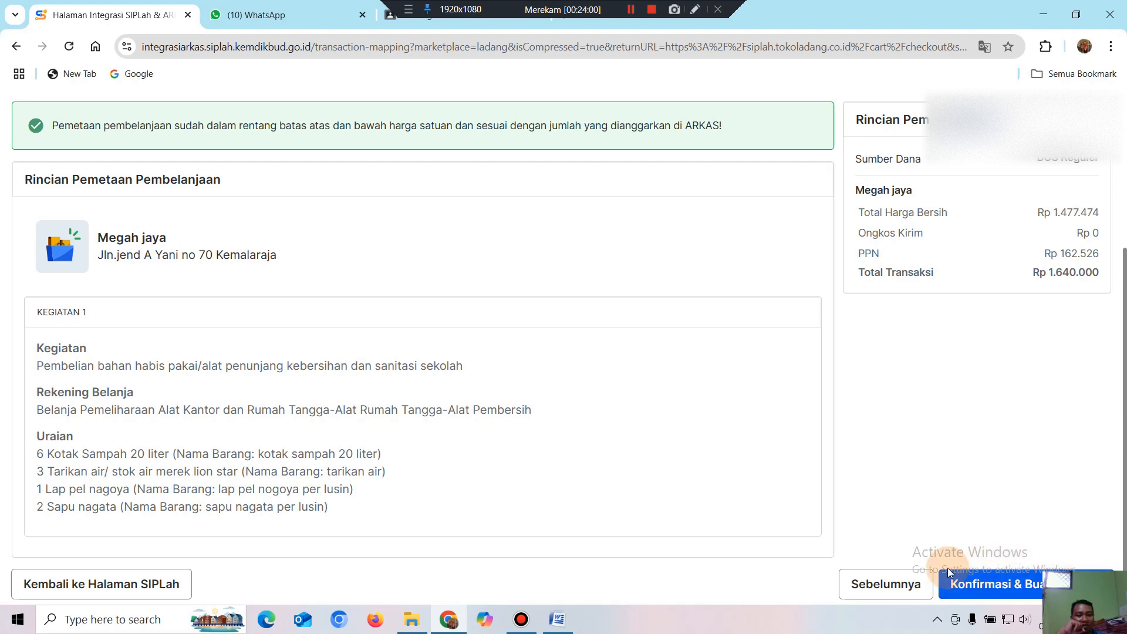
click(1017, 585)
Accept creating the order and scroll through the new order's detail page.
click(718, 426)
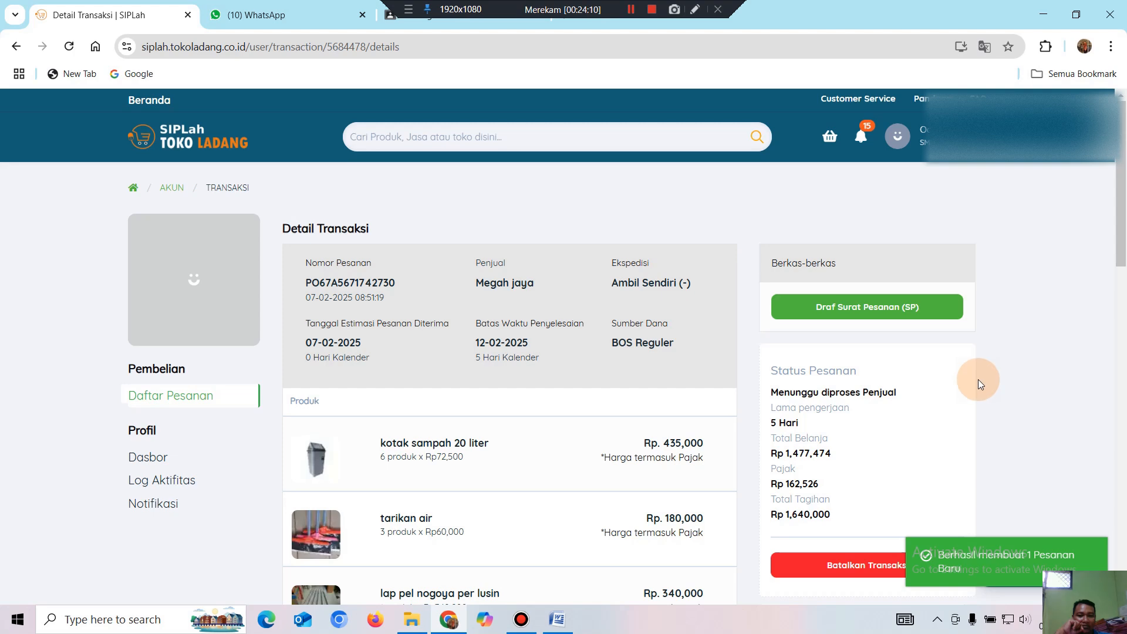
scroll(978, 379, down, 1)
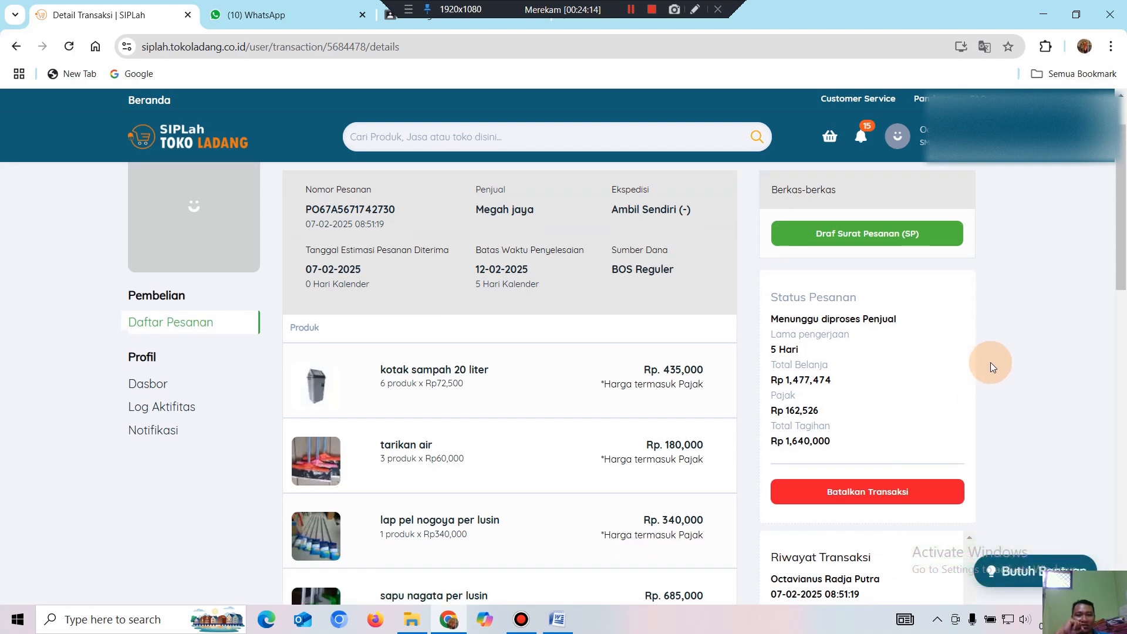
scroll(1002, 339, down, 1)
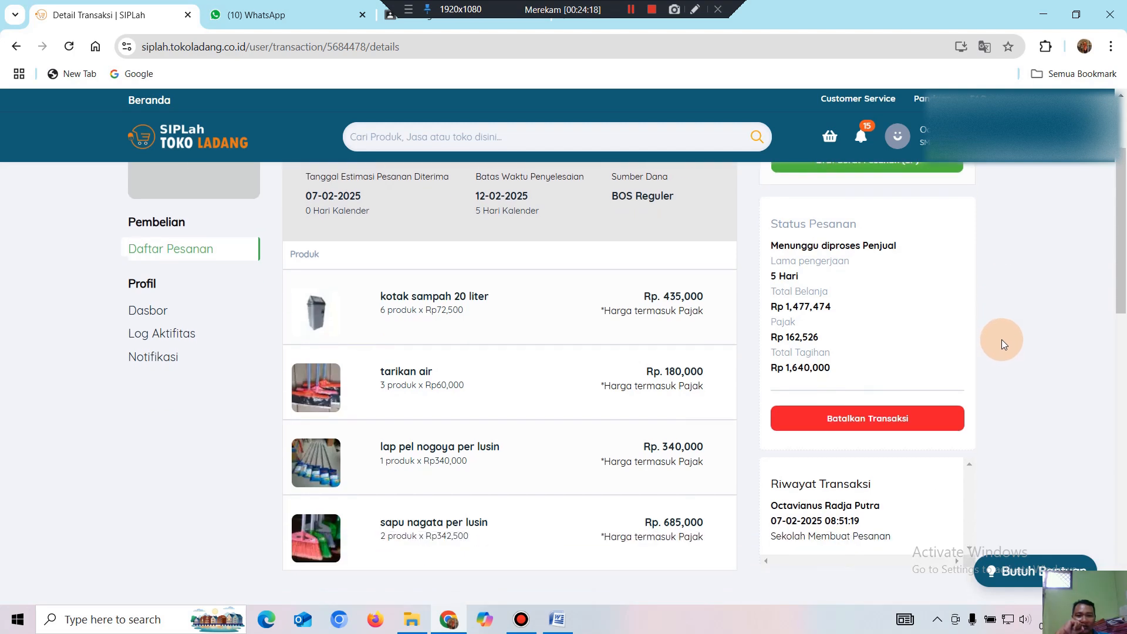
scroll(1002, 338, down, 1)
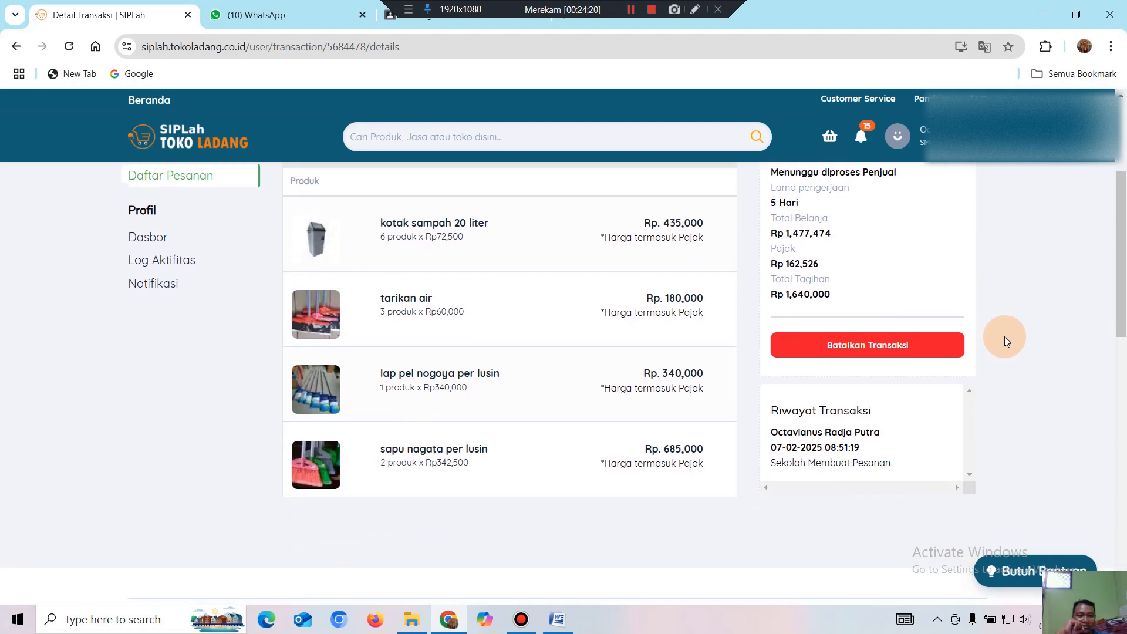
scroll(963, 319, up, 1)
scroll(974, 321, up, 2)
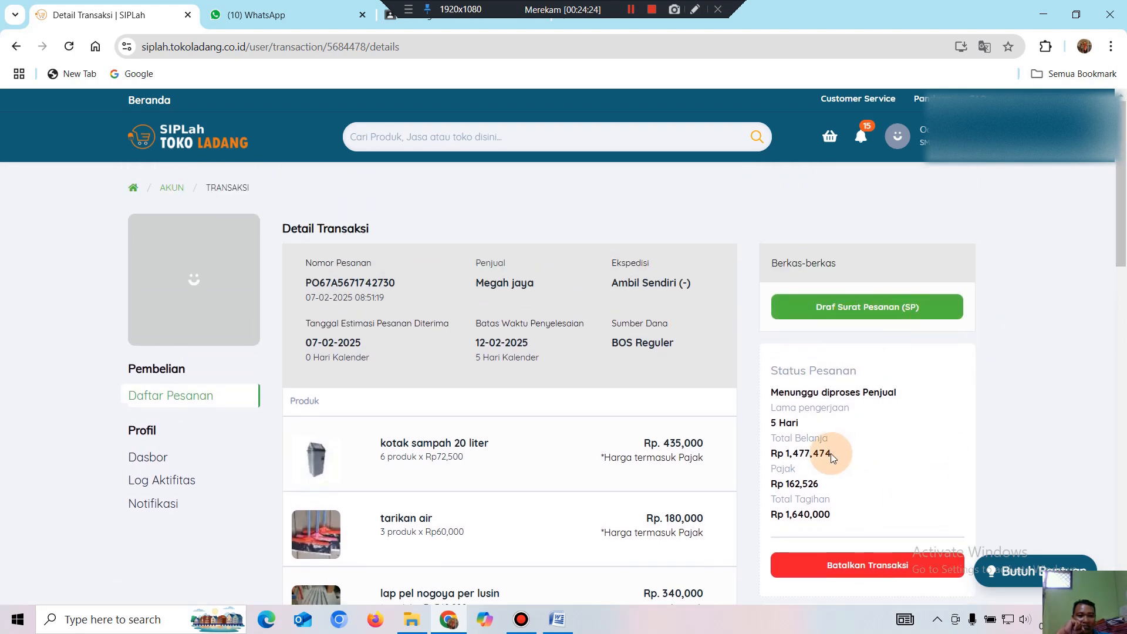
Highlight the Status Pesanan text 'Menunggu diproses Penjual' on the order detail.
drag(776, 394, 907, 396)
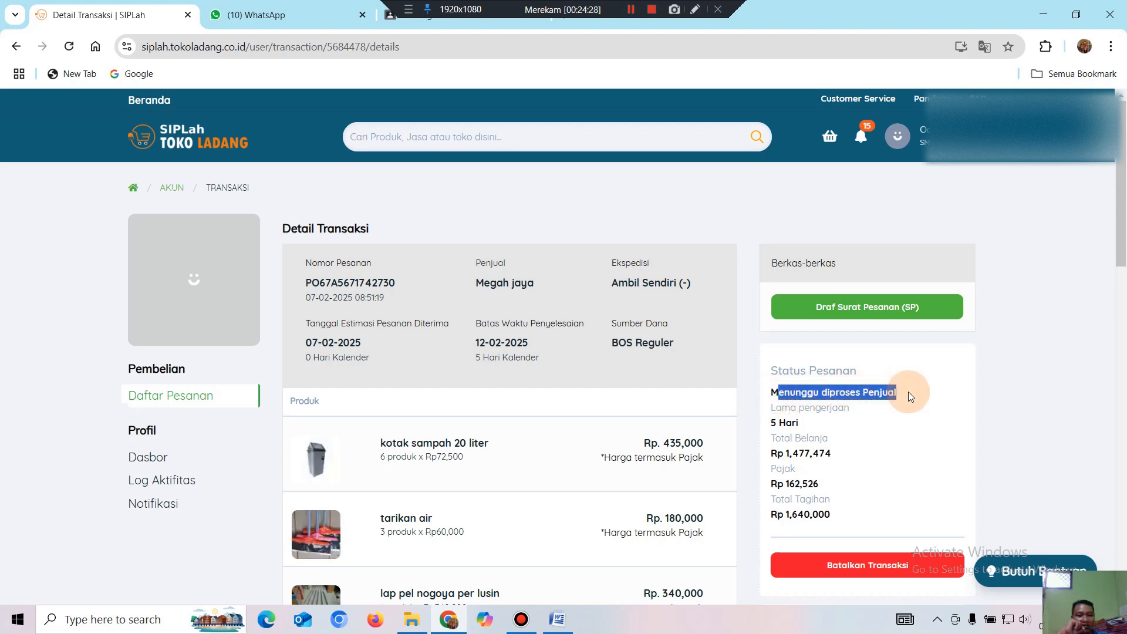
click(922, 402)
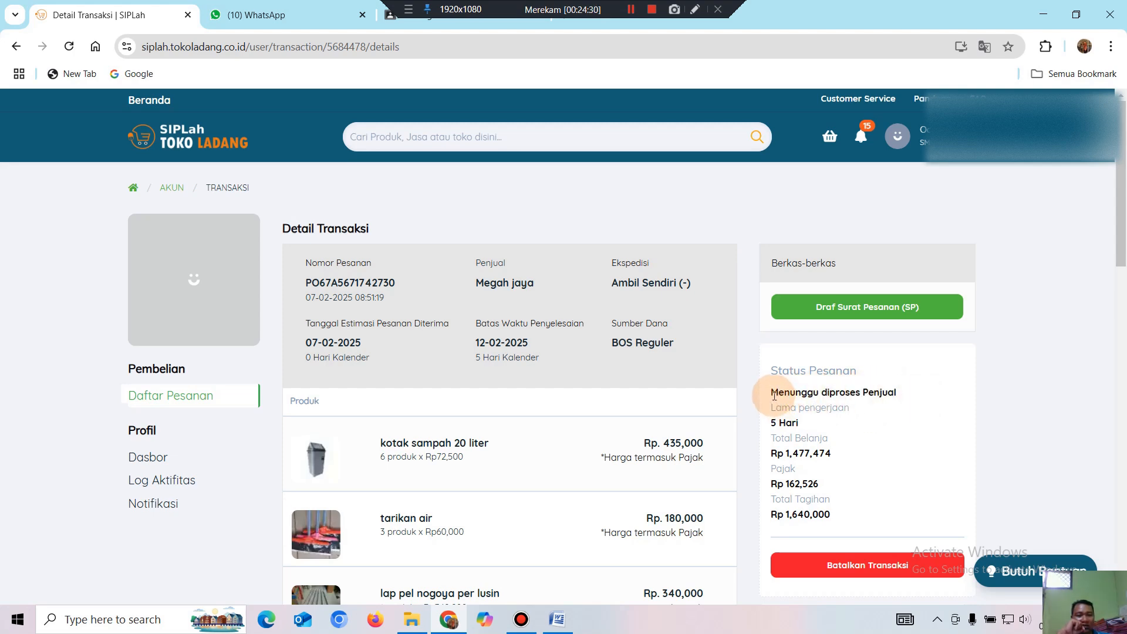
drag(771, 394, 888, 390)
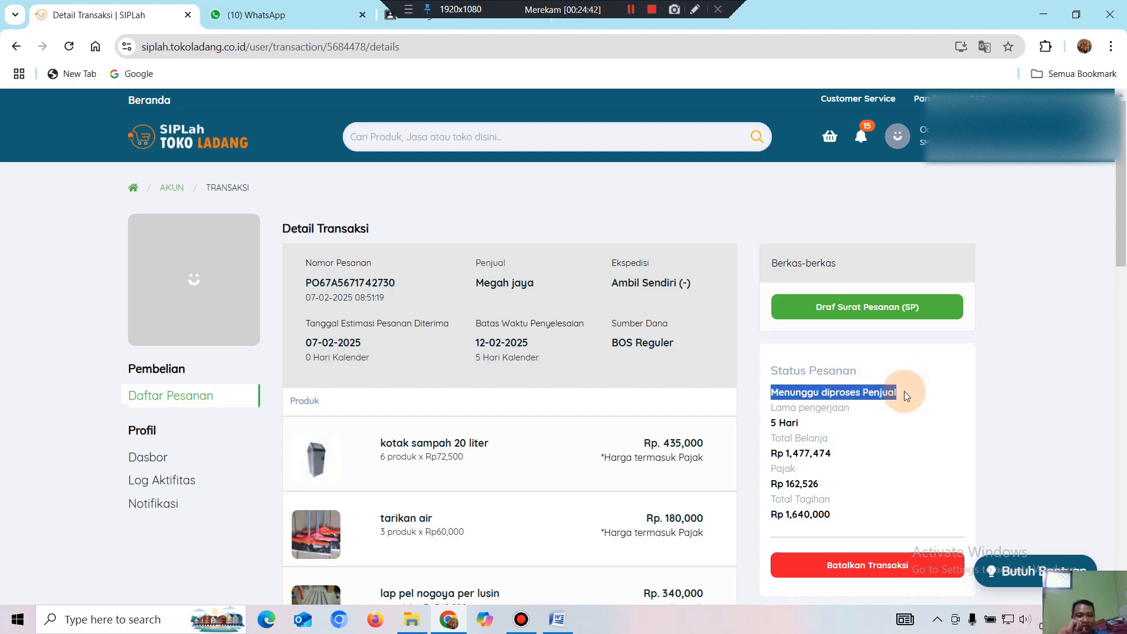
click(904, 391)
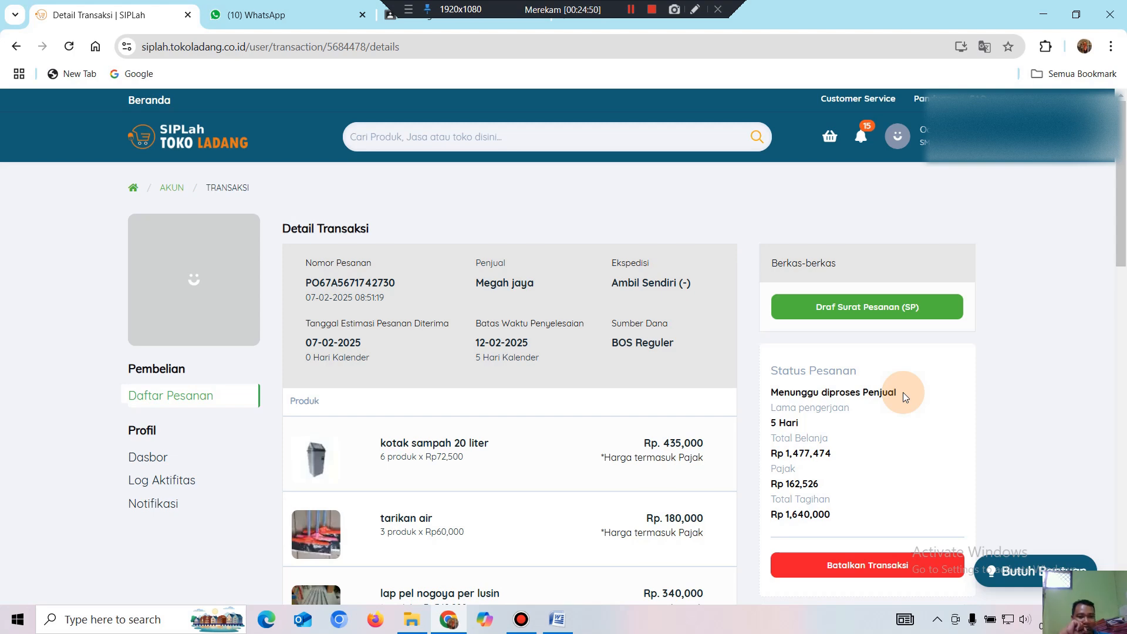
drag(766, 393, 917, 389)
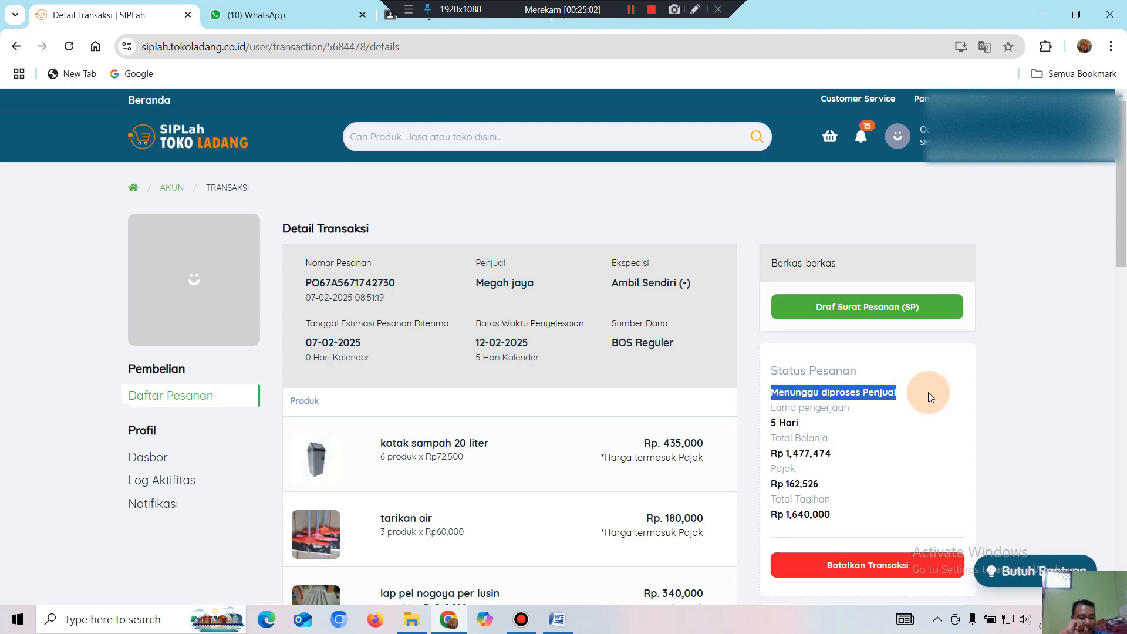
click(928, 392)
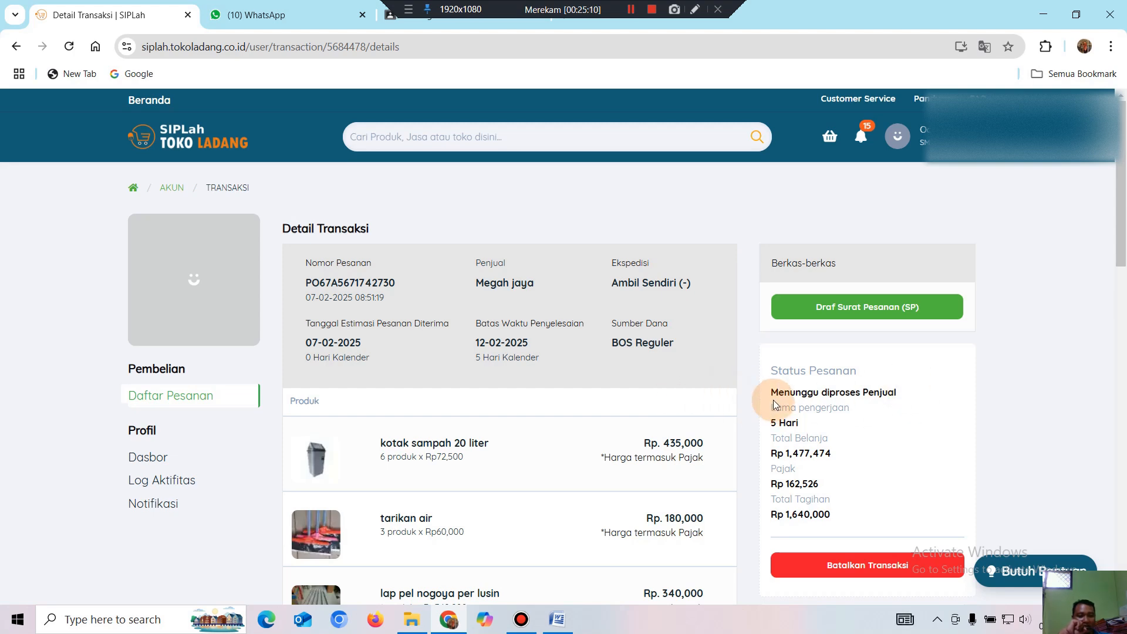
drag(768, 393, 886, 390)
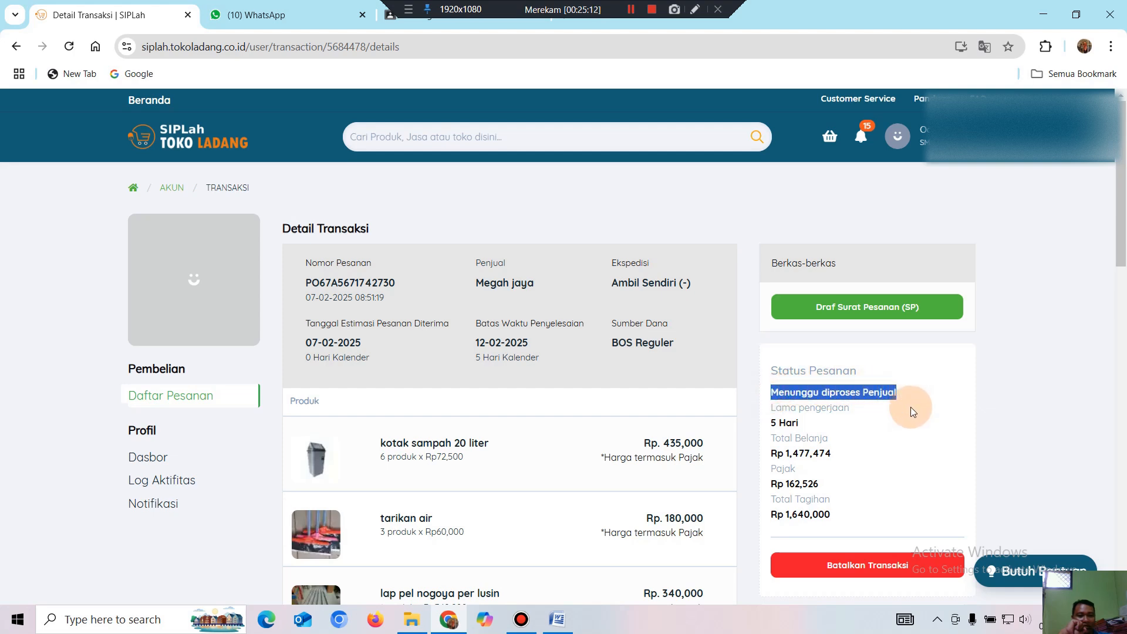
click(904, 396)
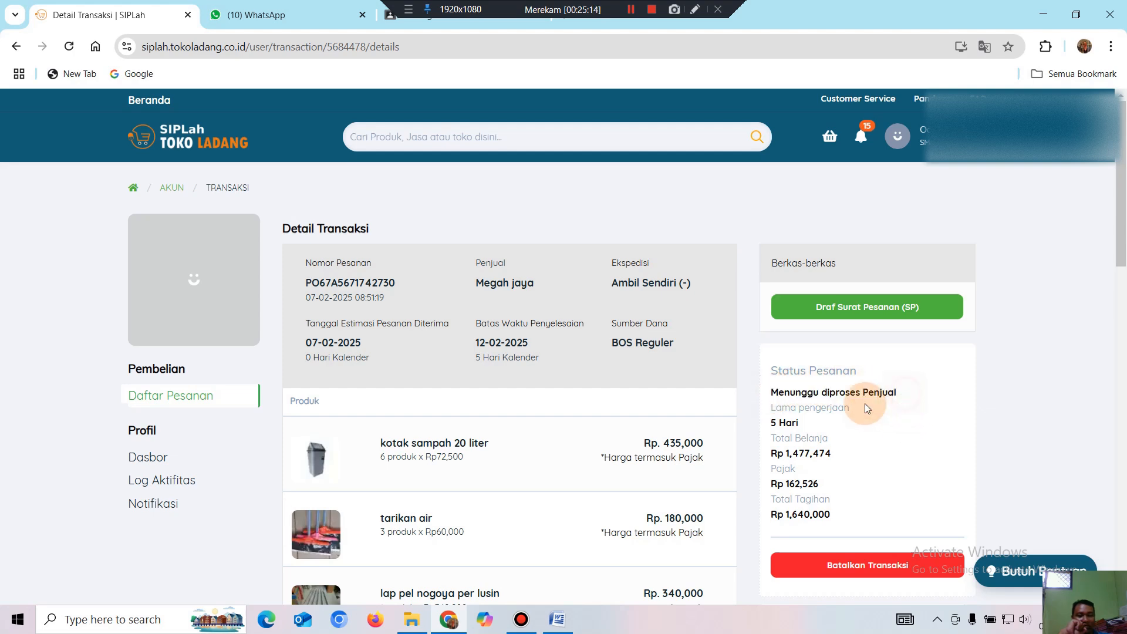
drag(772, 397, 893, 390)
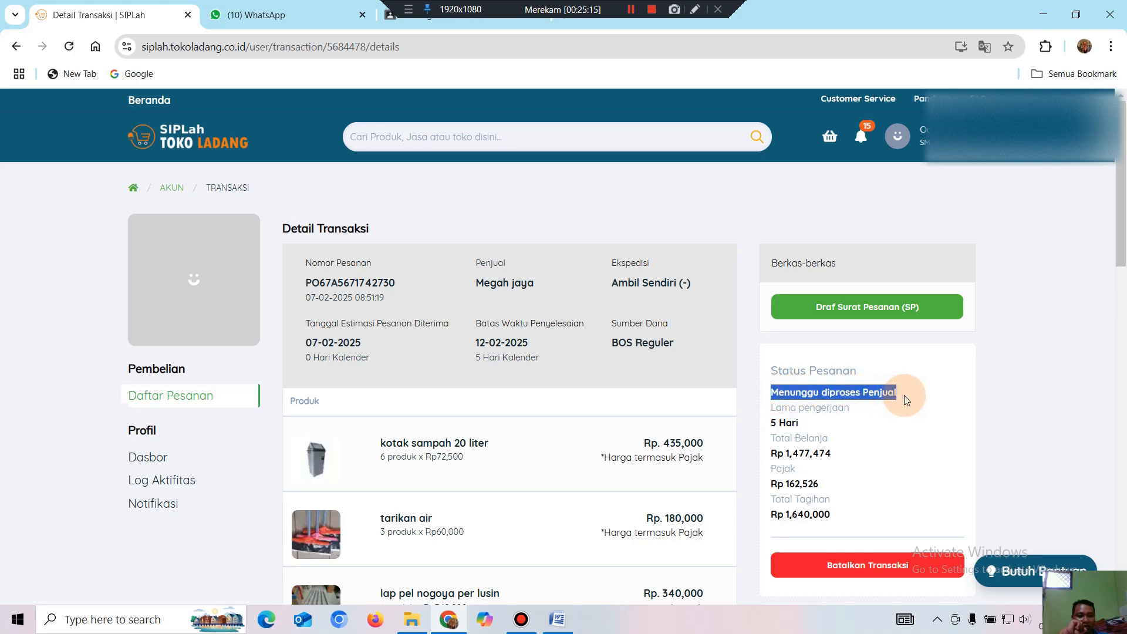
click(916, 402)
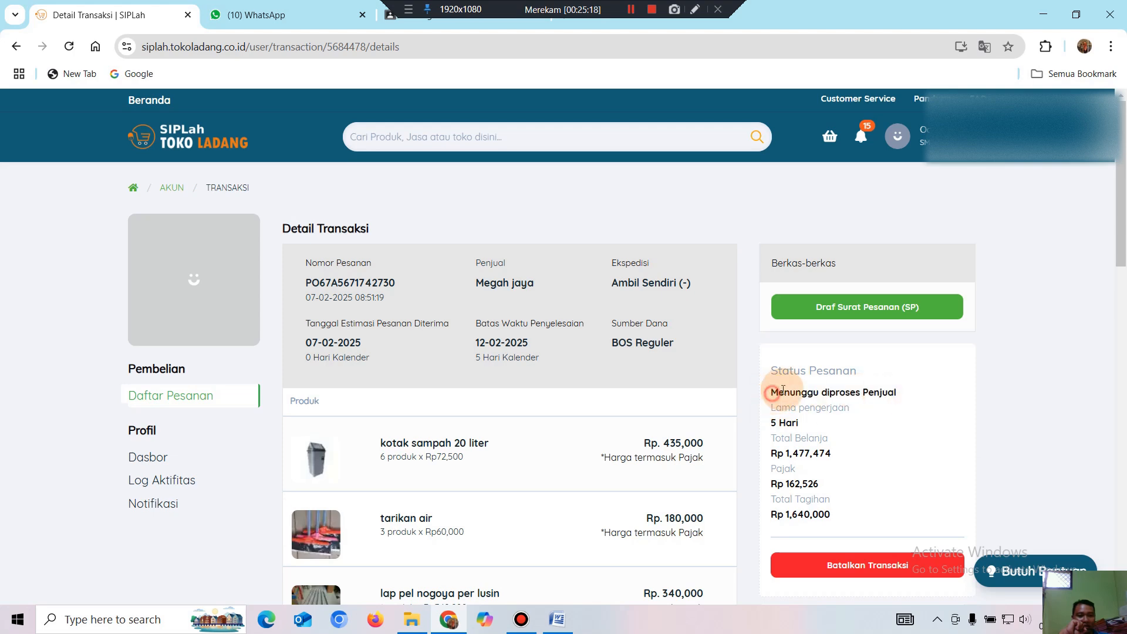
drag(772, 393, 902, 394)
click(910, 392)
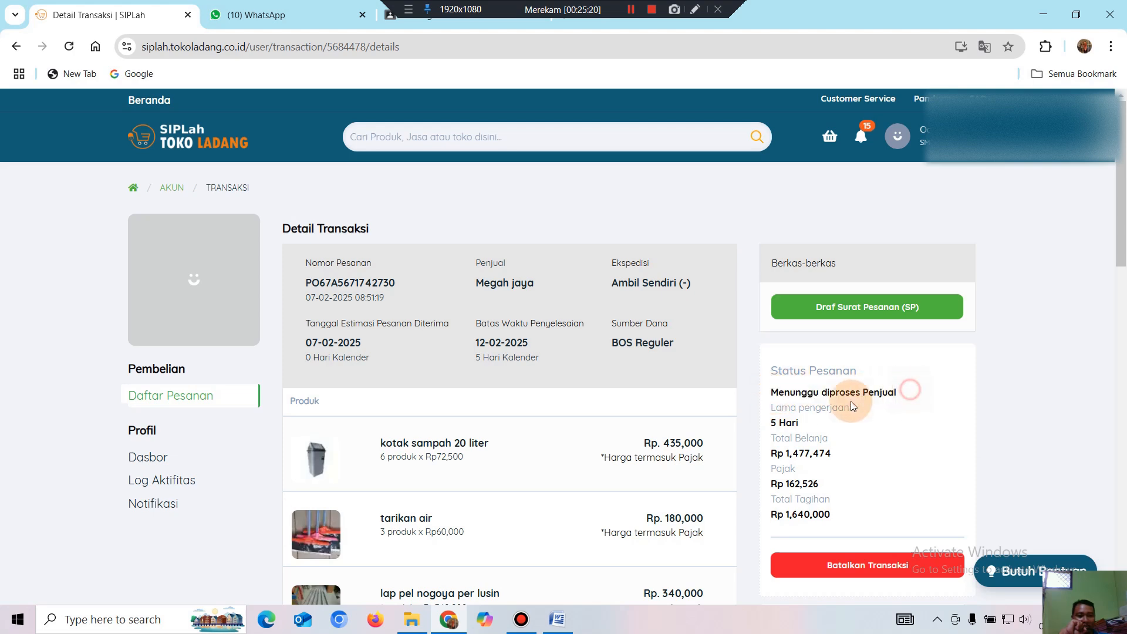
drag(773, 395, 905, 394)
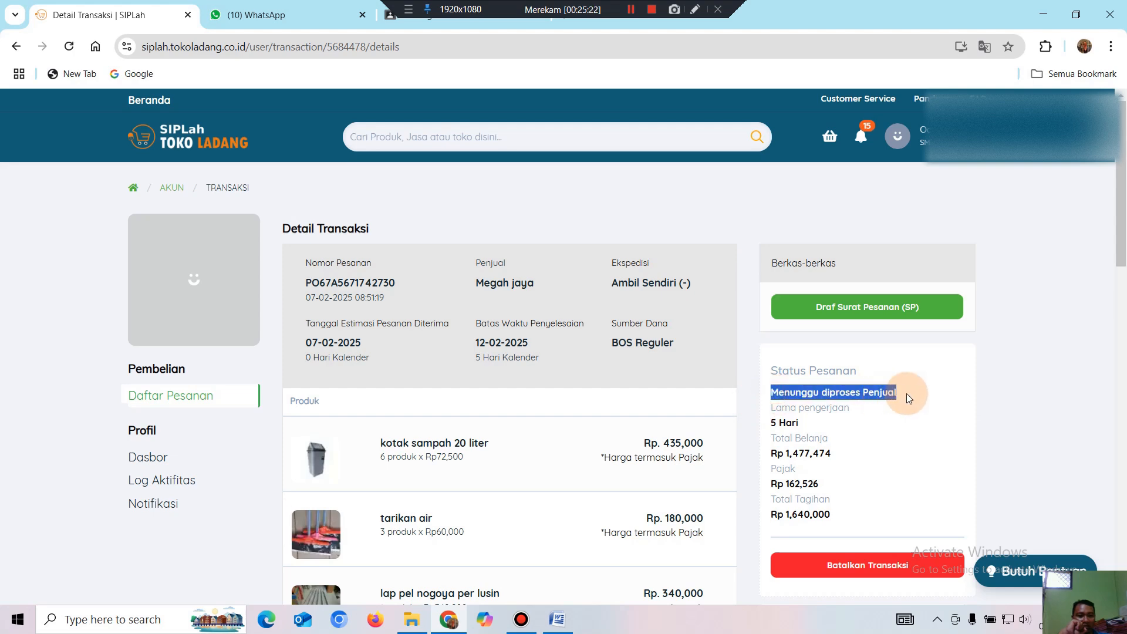
click(919, 396)
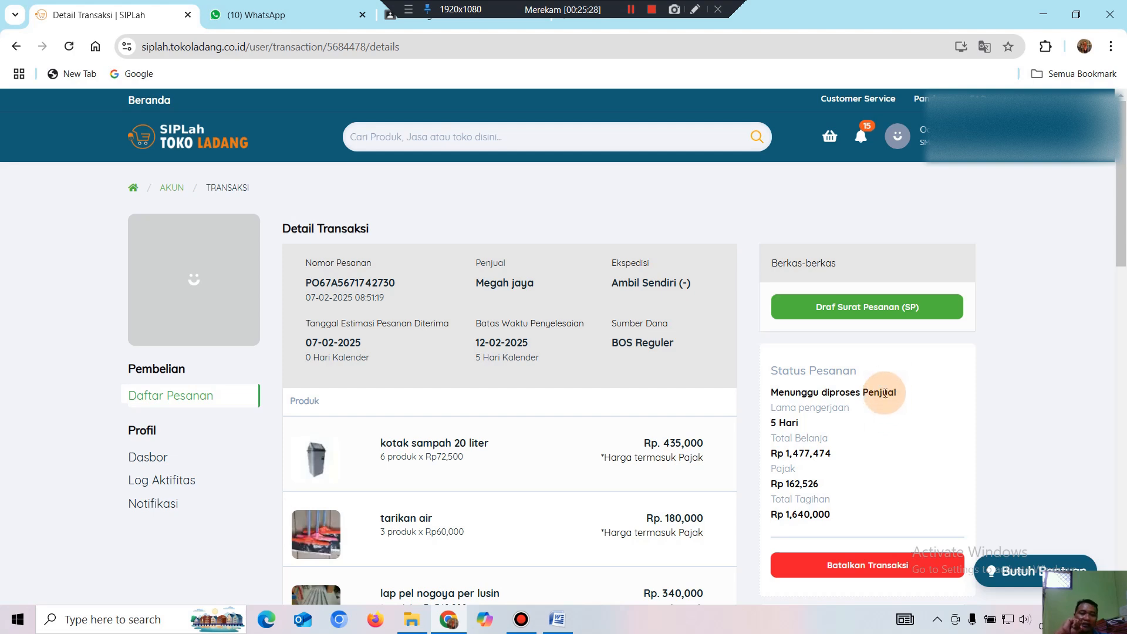
Open the profile avatar's account menu.
scroll(893, 416, down, 3)
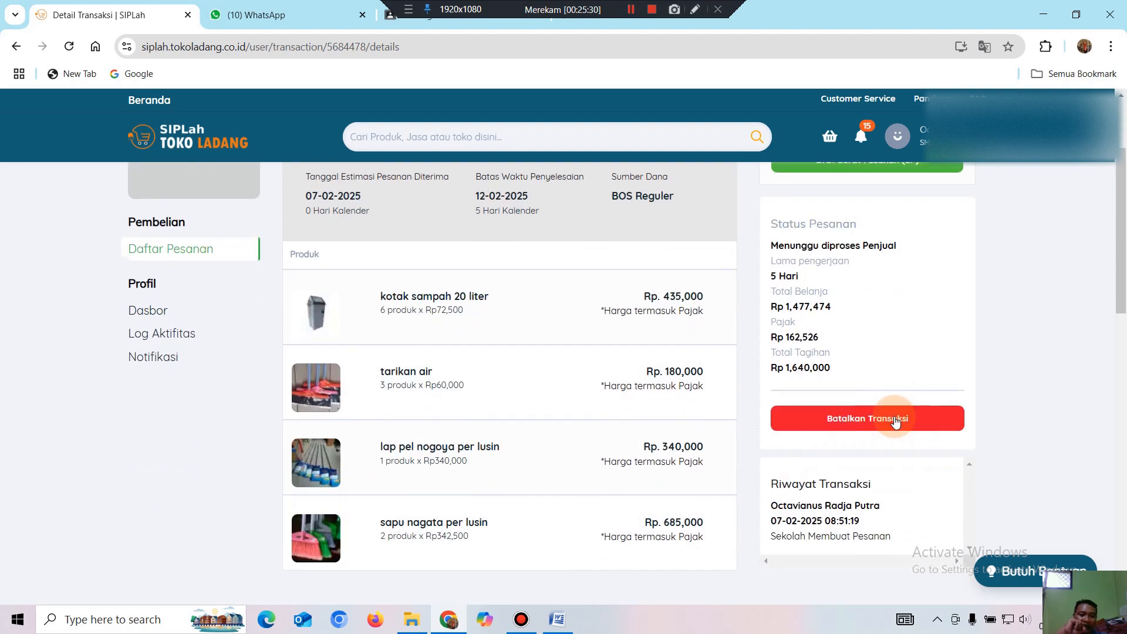
scroll(900, 375, up, 3)
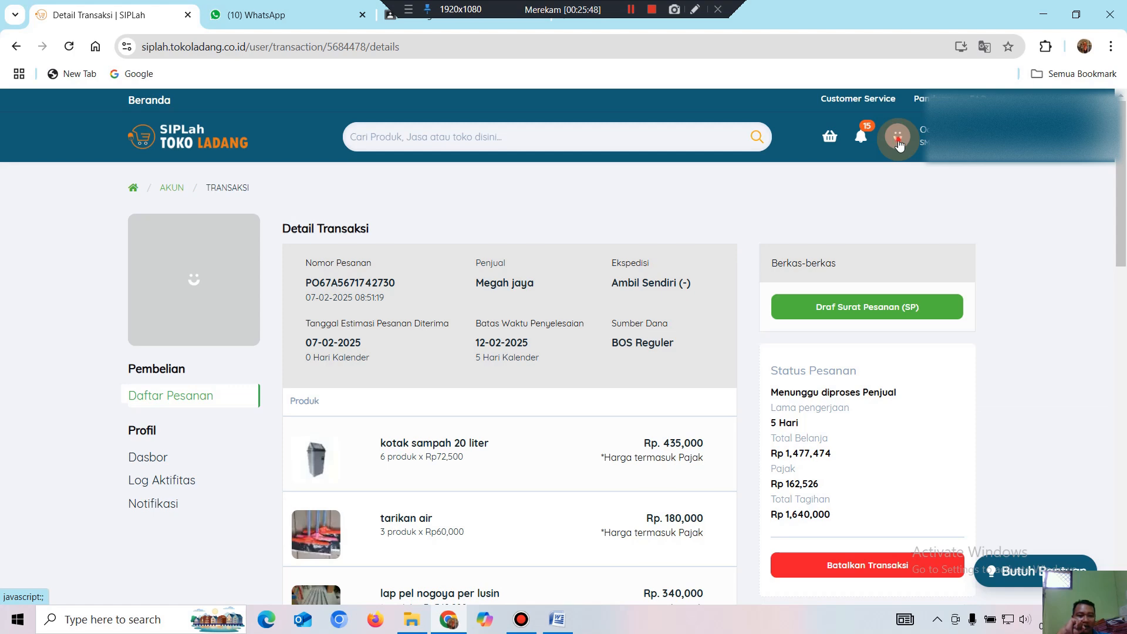
click(898, 138)
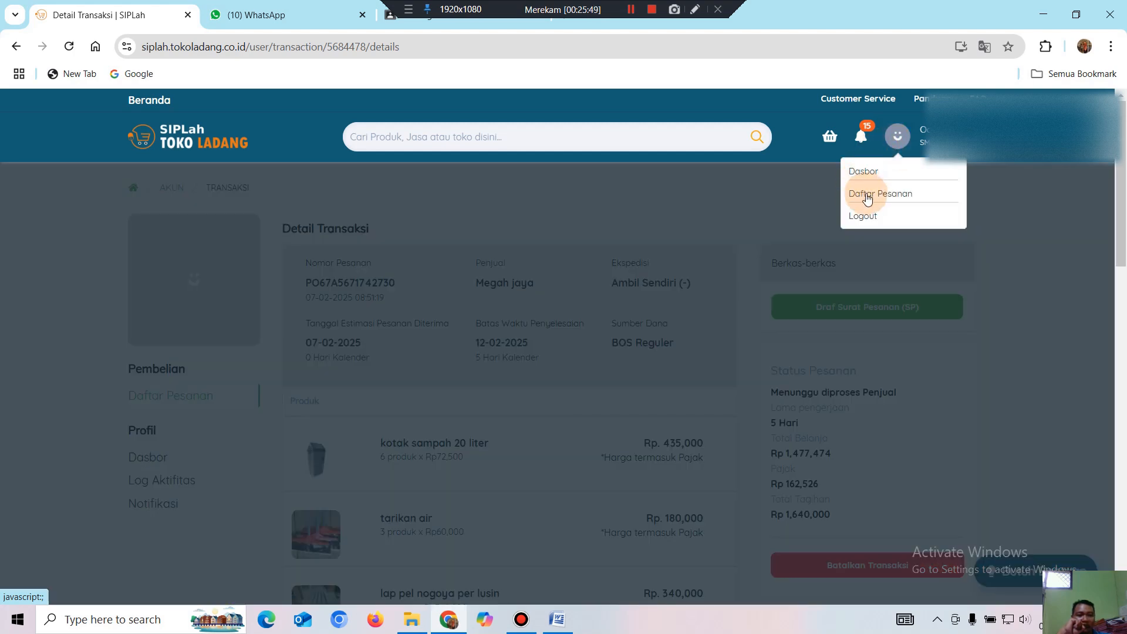
Go to Daftar Pesanan and scroll through the order list.
click(865, 192)
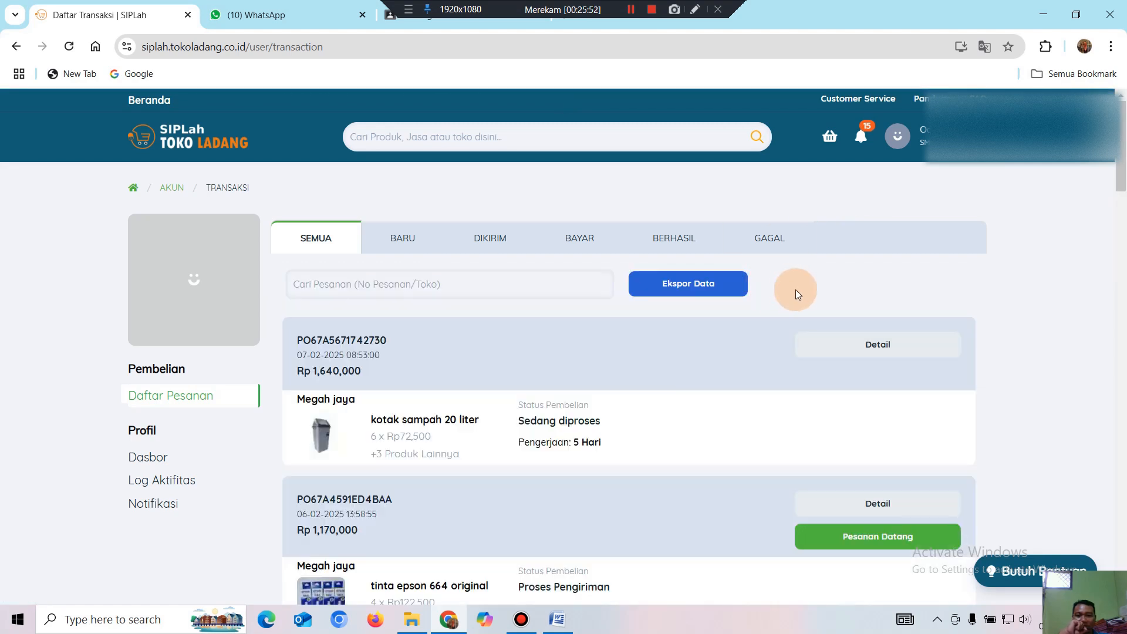
scroll(856, 302, down, 1)
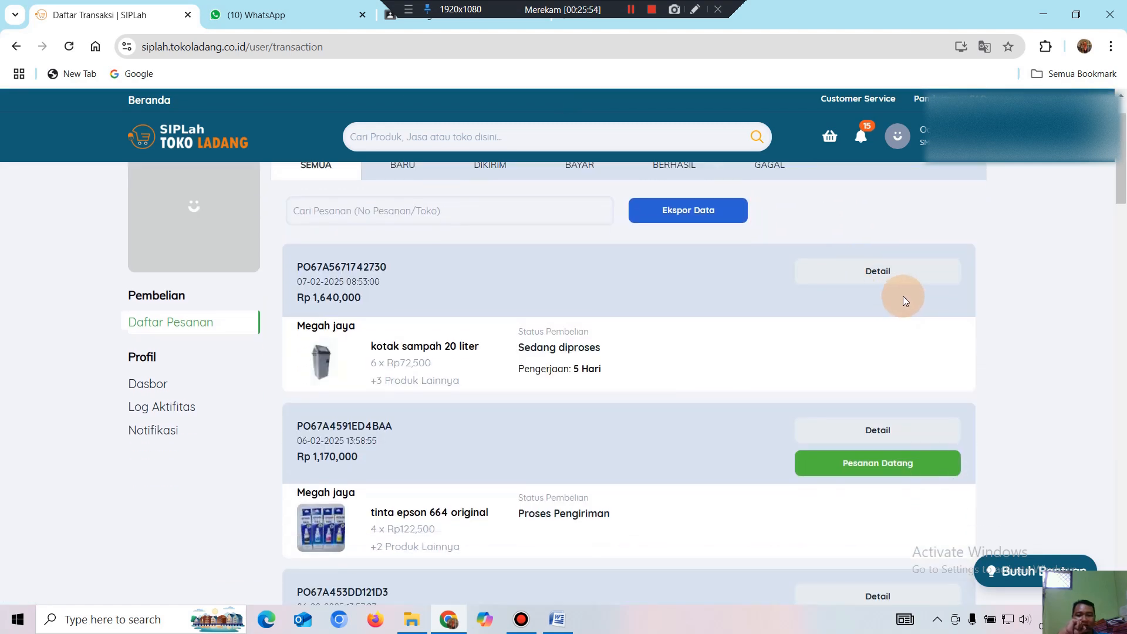
scroll(902, 404, down, 1)
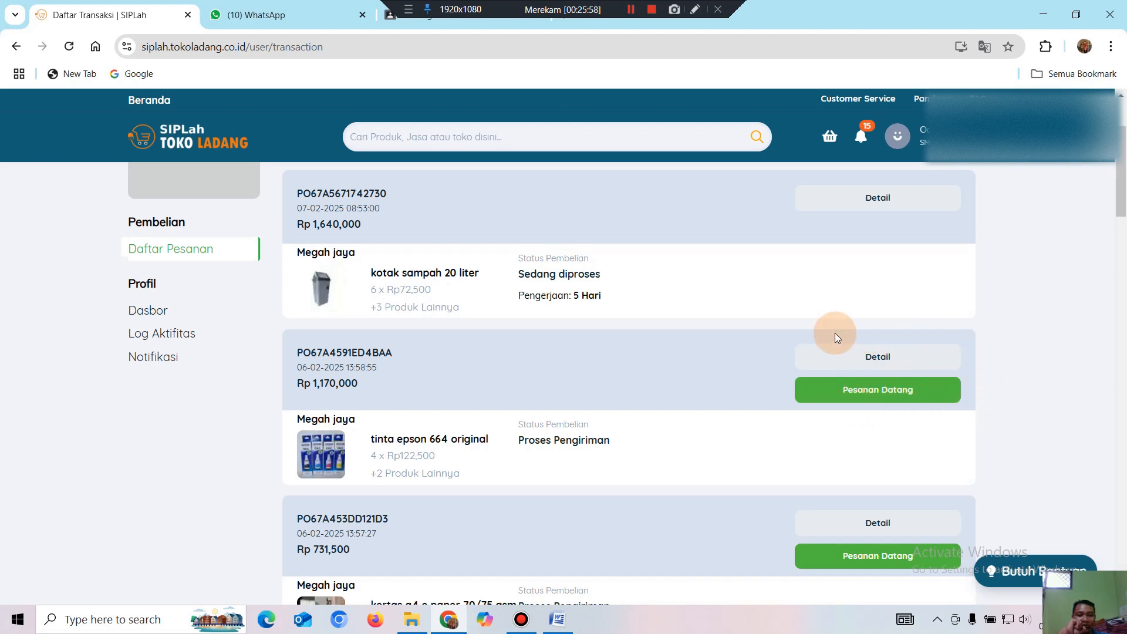
scroll(815, 473, down, 2)
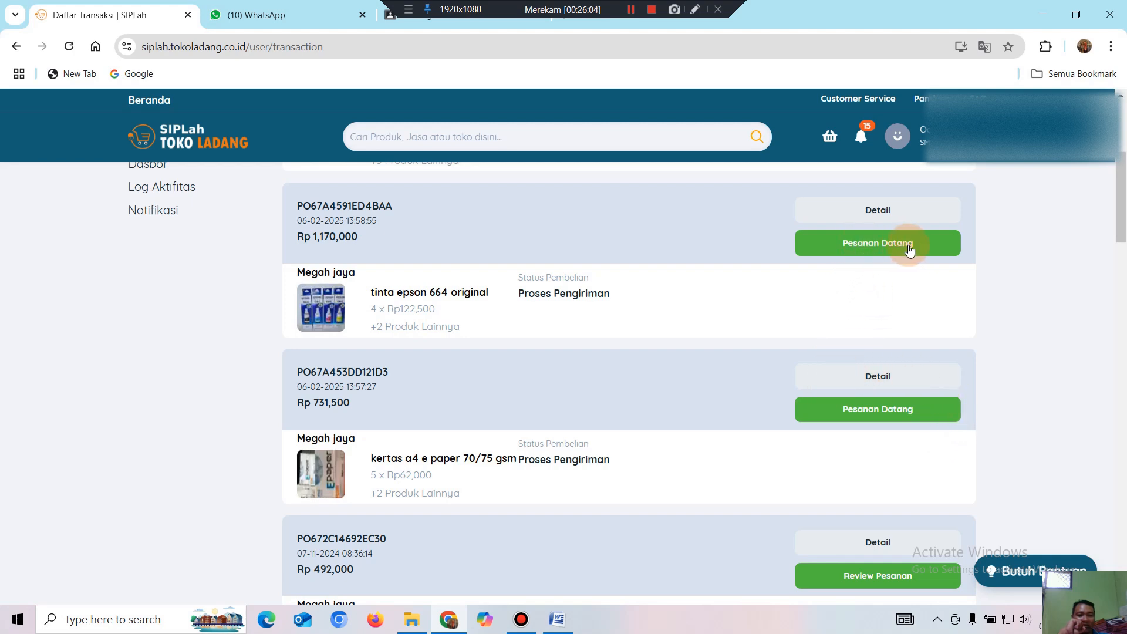
scroll(906, 276, up, 1)
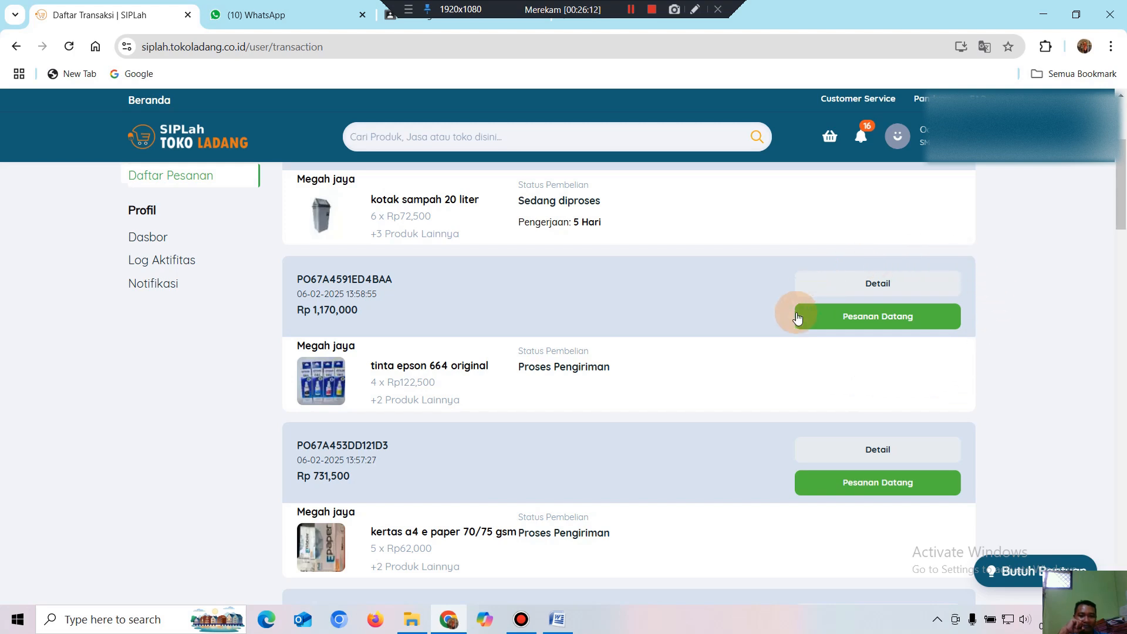
Start Pesanan Datang on the ink order, then cancel the arrival confirmation.
click(873, 317)
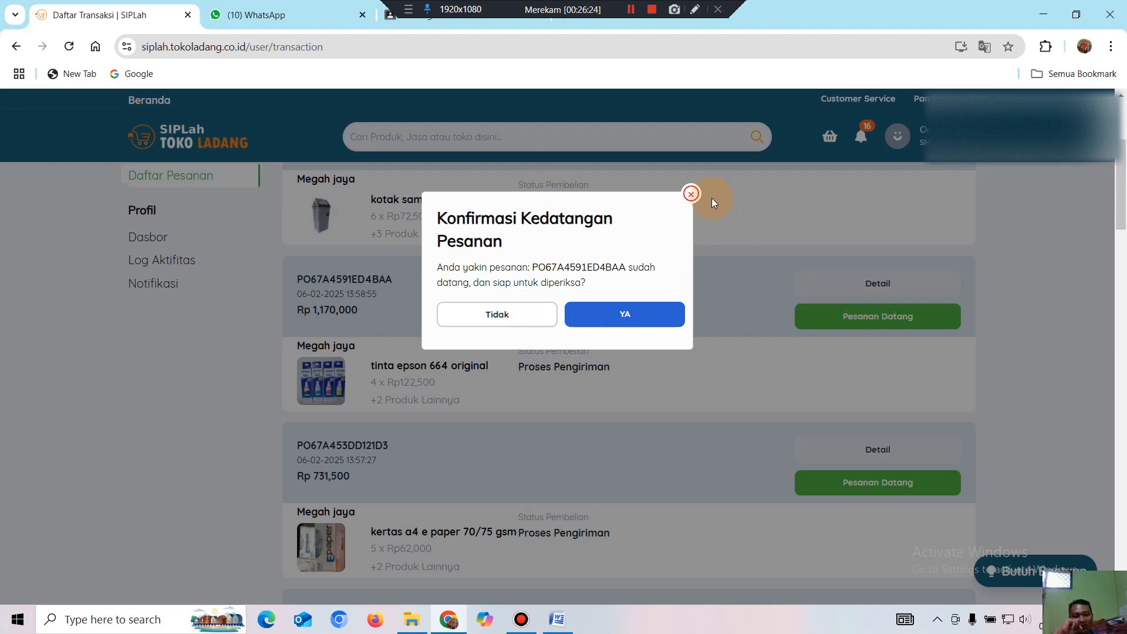
click(693, 195)
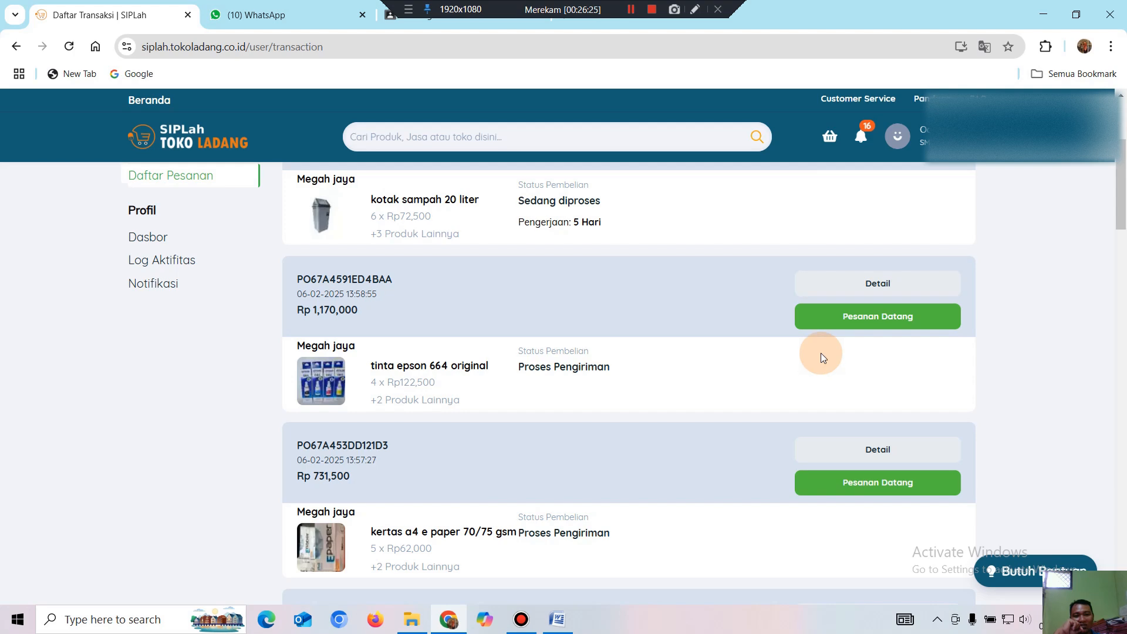
scroll(821, 353, up, 1)
scroll(820, 358, down, 1)
scroll(822, 339, up, 2)
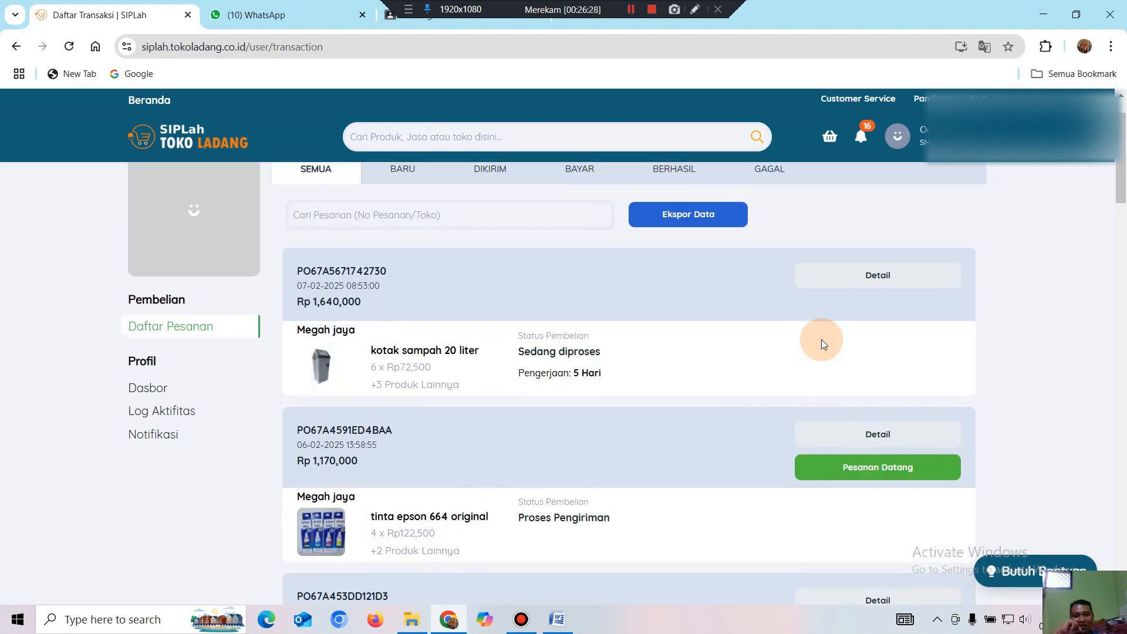
Reload Daftar Pesanan and find the Rp 1,640,000 Megah jaya order marked Sedang diproses.
click(884, 129)
click(880, 194)
scroll(880, 352, down, 2)
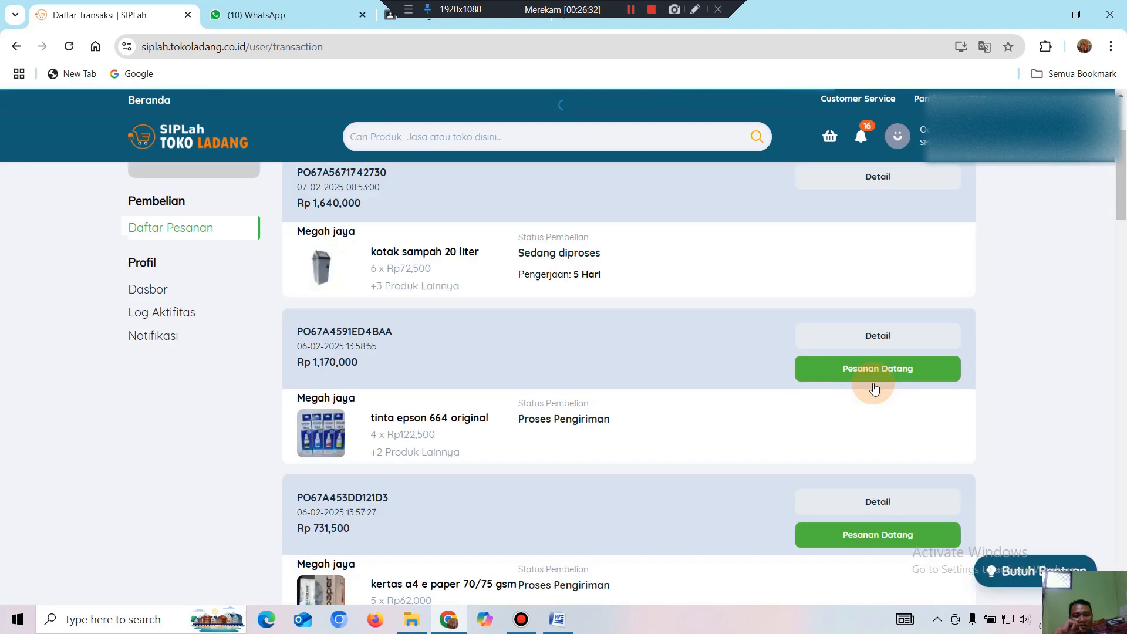
scroll(887, 394, down, 2)
scroll(880, 378, down, 1)
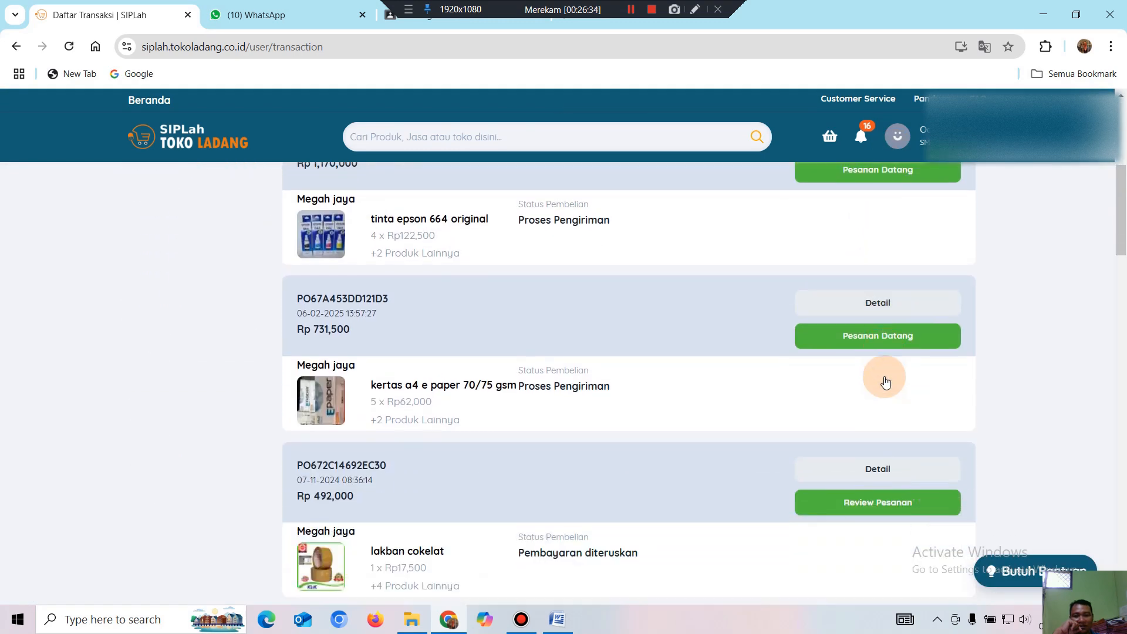
scroll(886, 379, down, 1)
scroll(885, 375, up, 3)
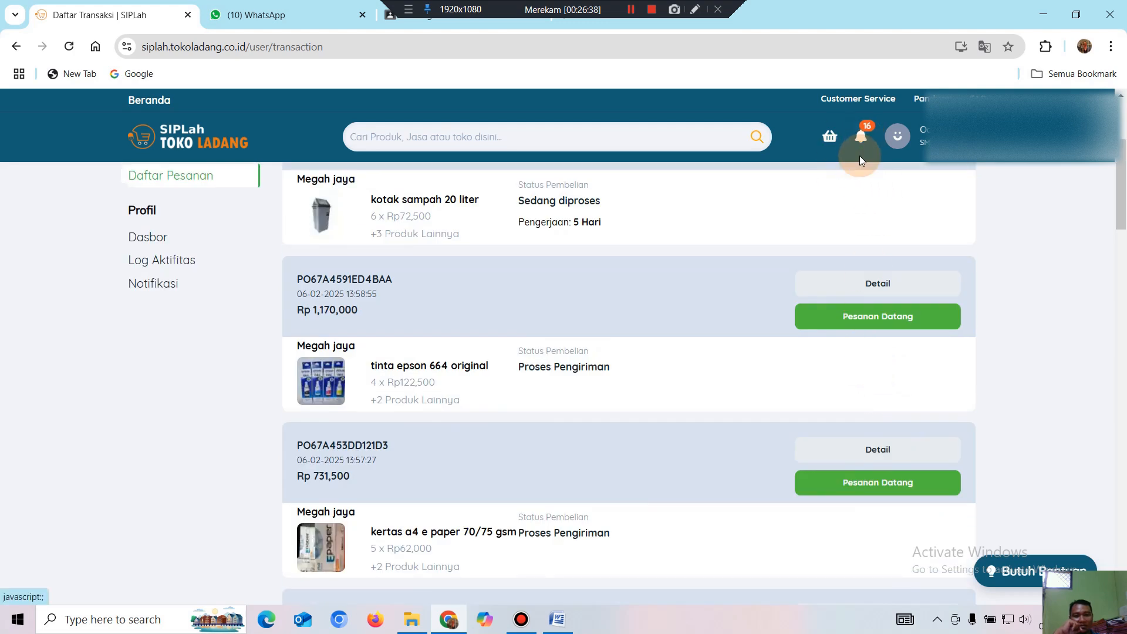
click(897, 136)
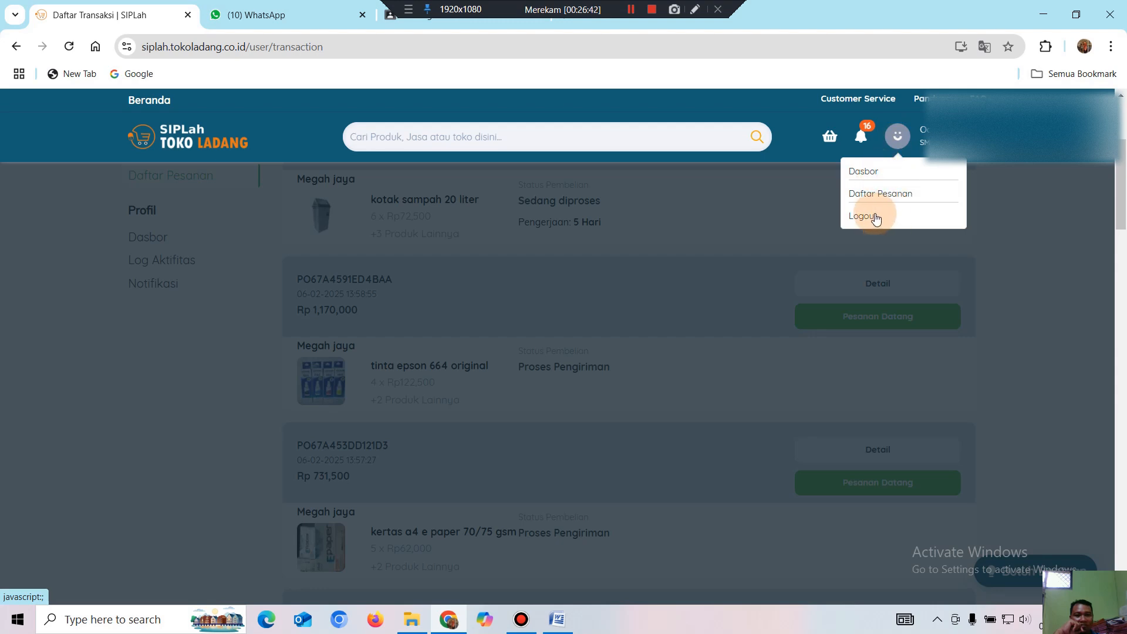
click(875, 174)
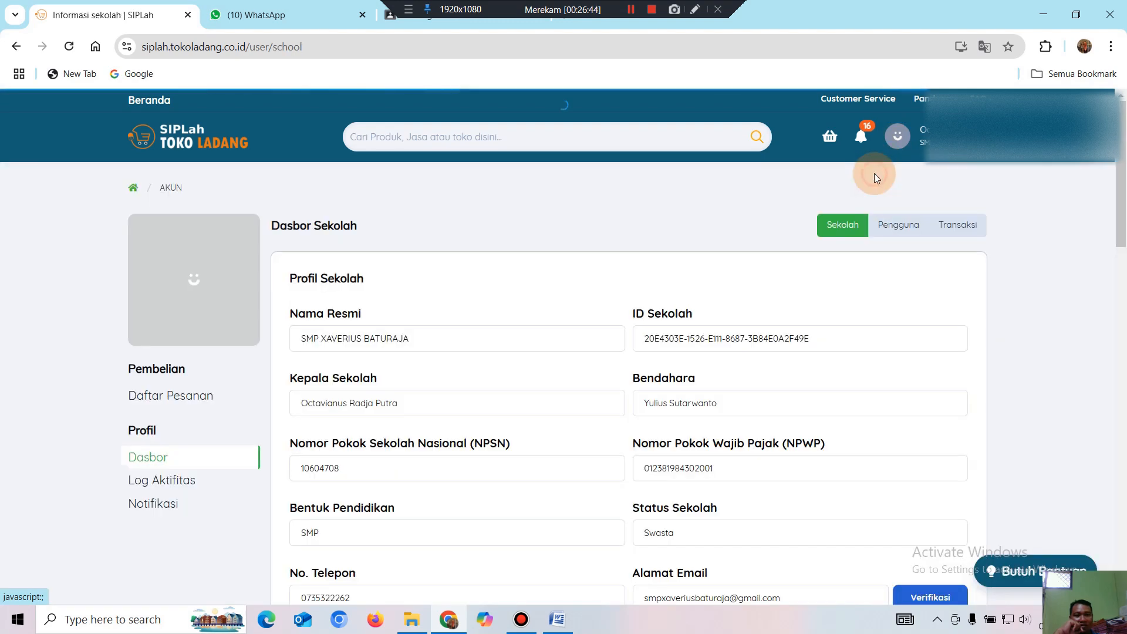
scroll(763, 317, down, 3)
scroll(768, 314, down, 2)
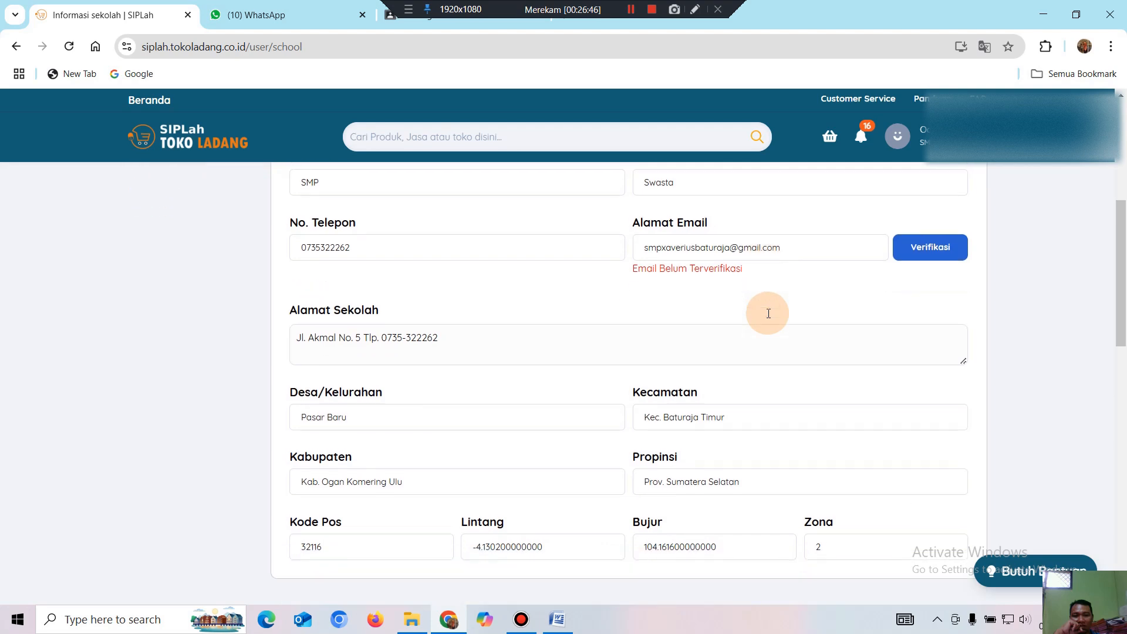
scroll(855, 188, up, 1)
click(861, 136)
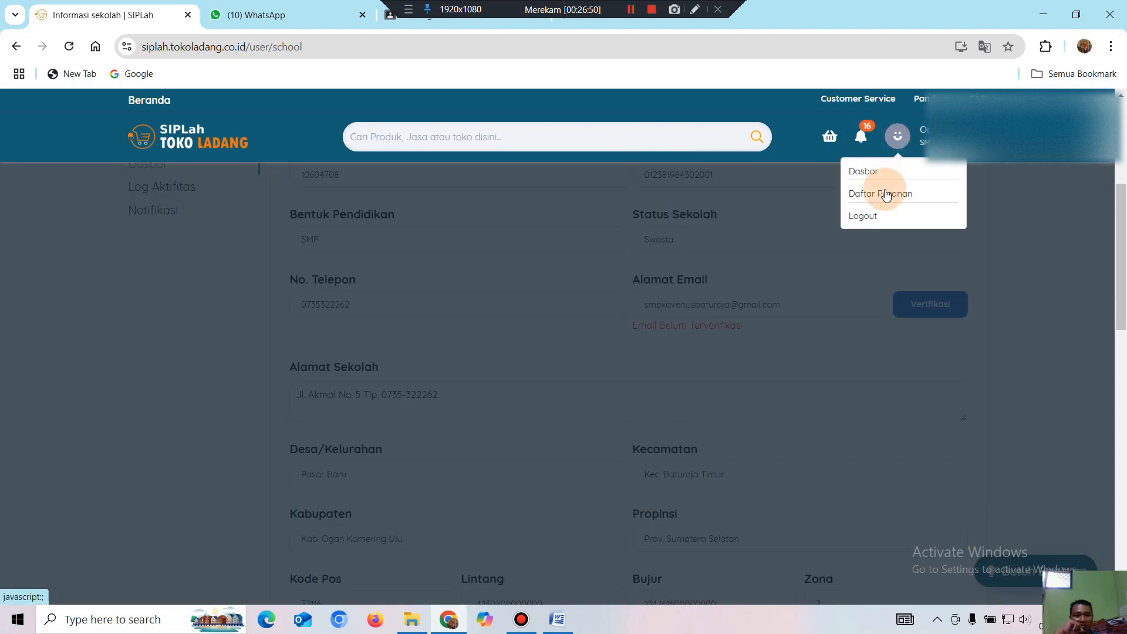
click(886, 194)
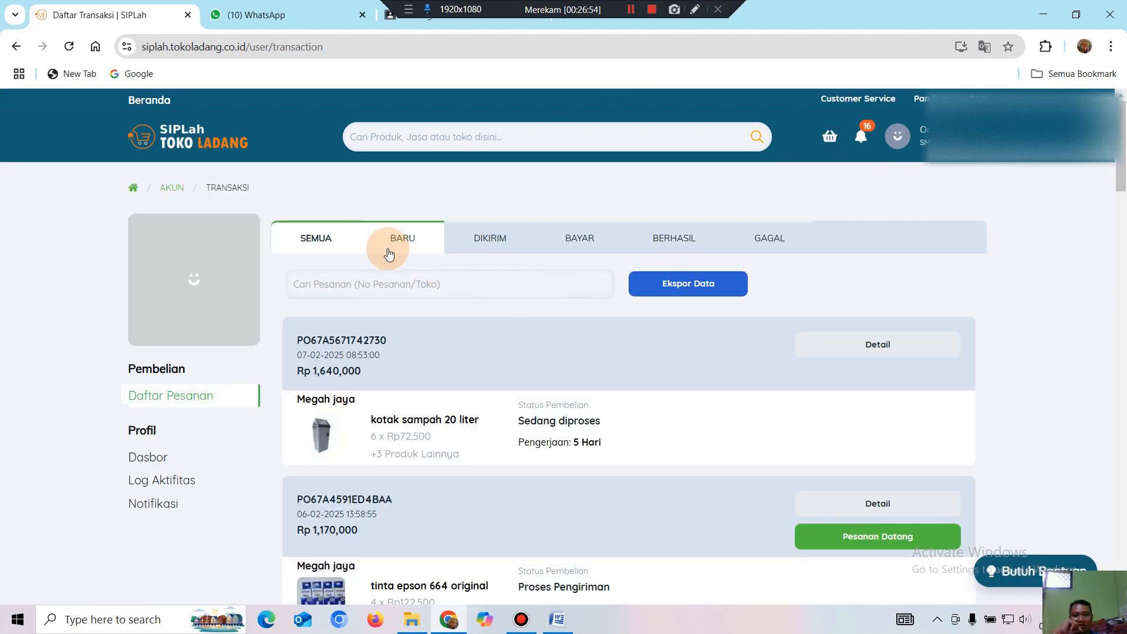
Filter to BARU orders and open the Megah jaya order's detail showing Sedang diproses and Surat Pesanan (SP).
click(410, 246)
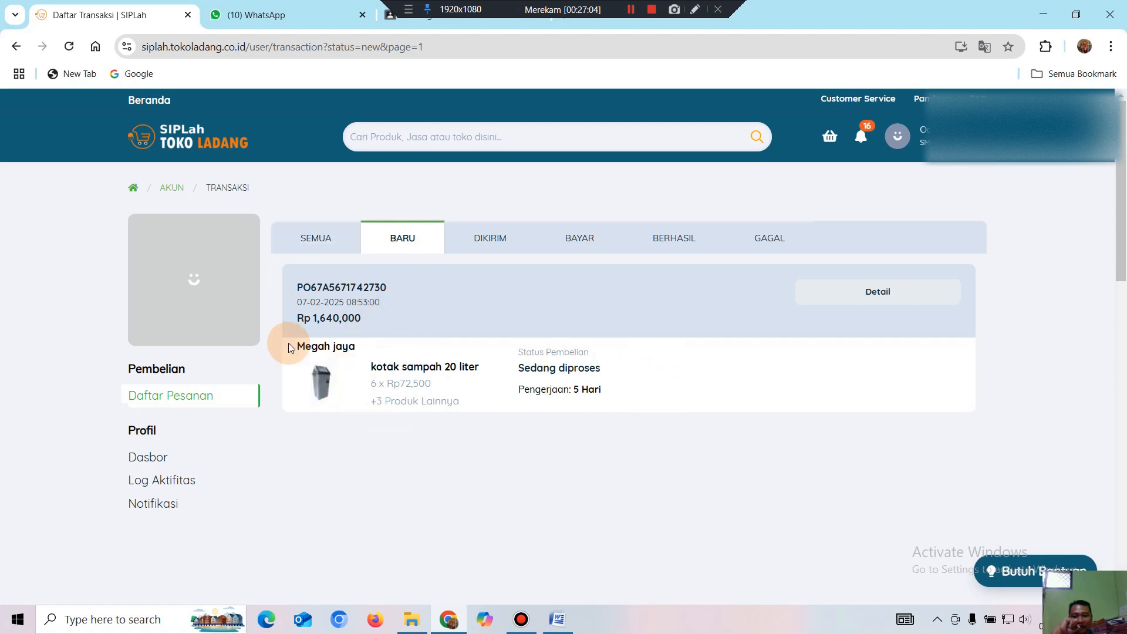
click(867, 292)
scroll(857, 423, down, 3)
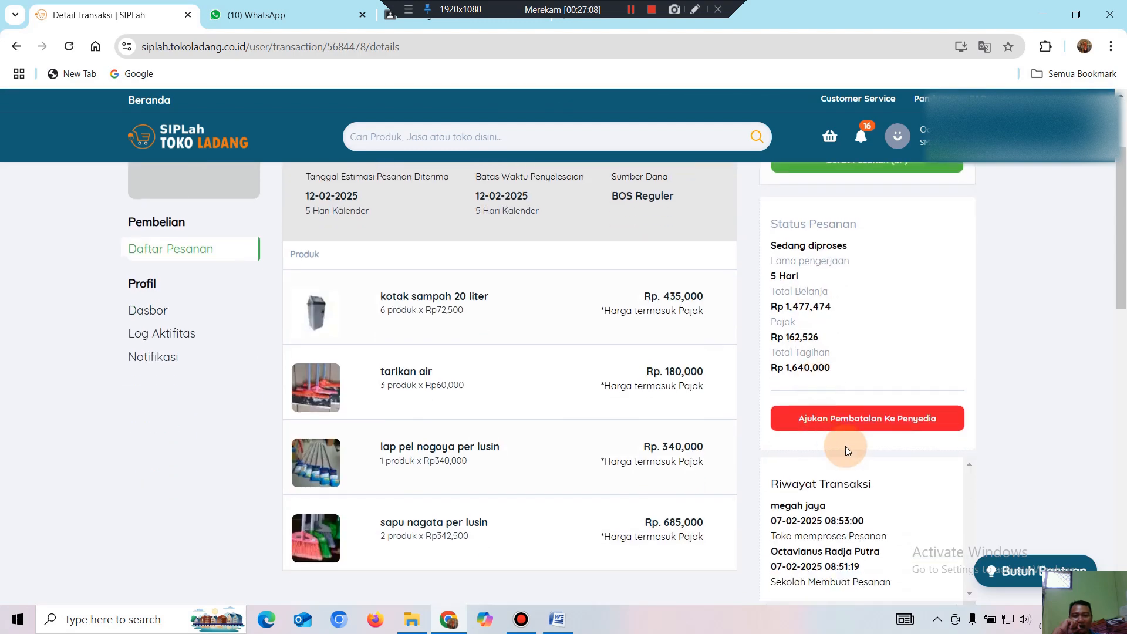
scroll(856, 450, down, 3)
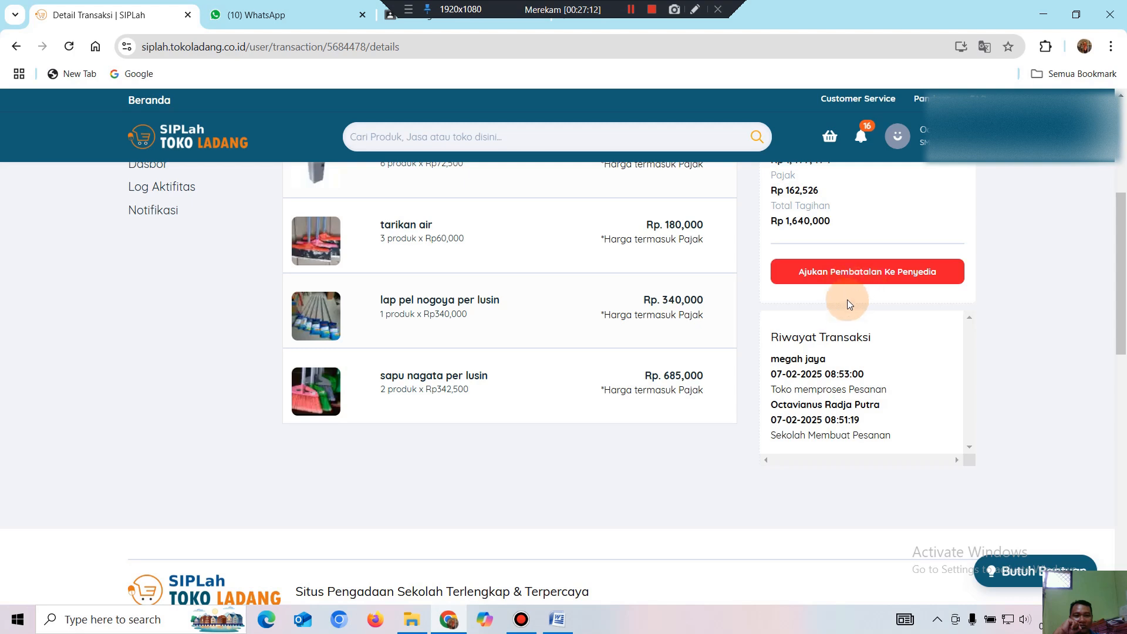
scroll(845, 311, up, 4)
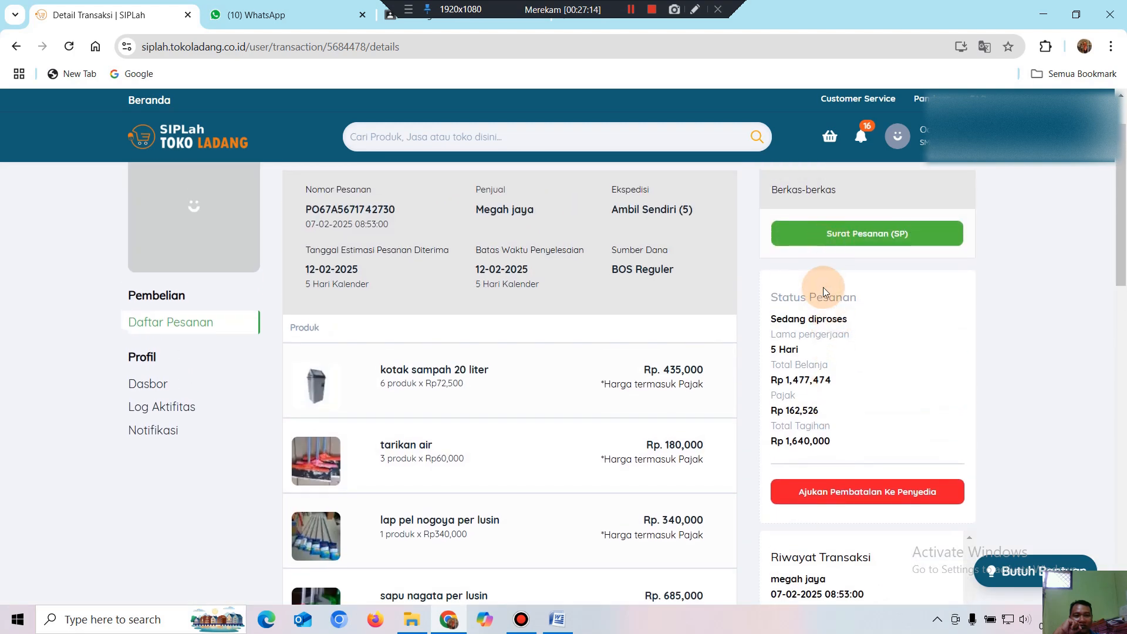
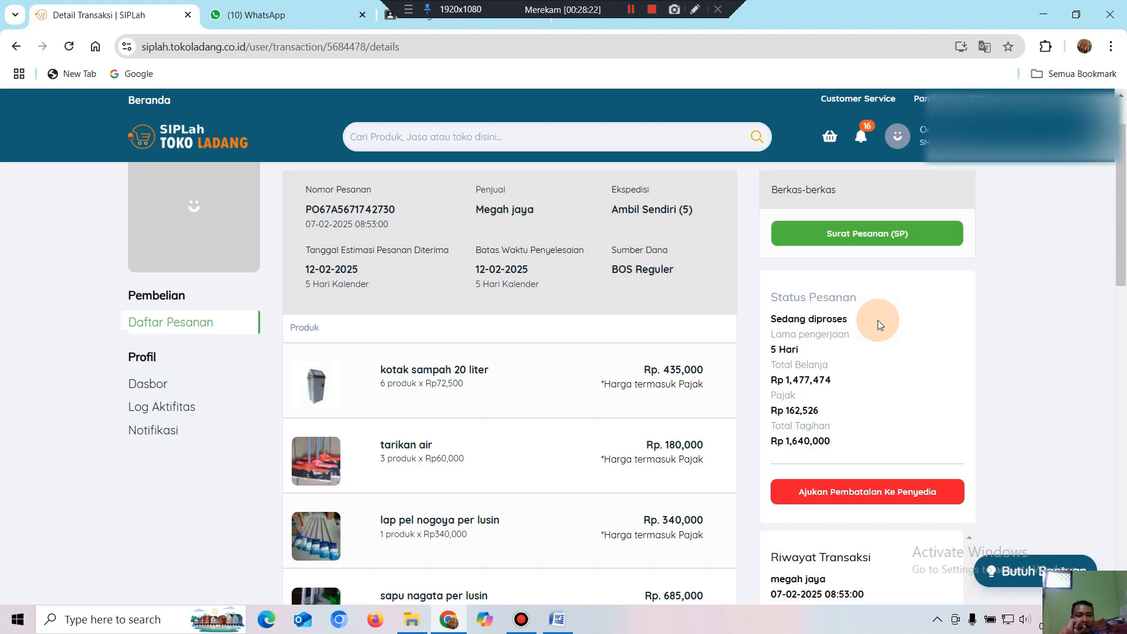
Go to Daftar Pesanan from the account menu and find the Rp 1,640,000 order marked Sedang diproses.
click(898, 146)
click(888, 192)
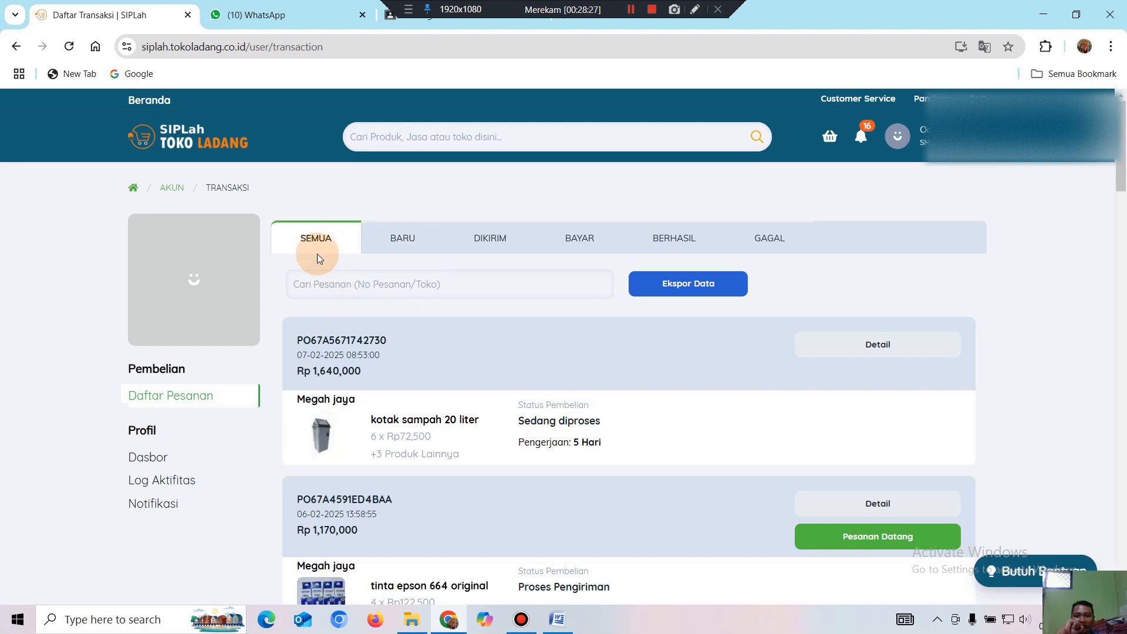
scroll(447, 360, down, 1)
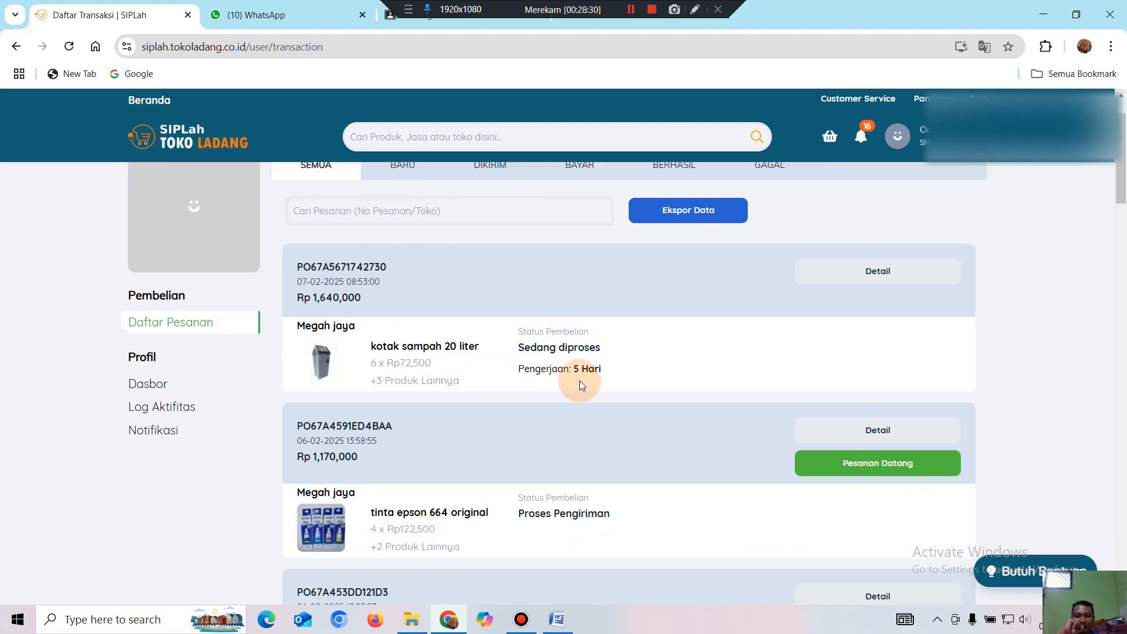
scroll(718, 368, down, 1)
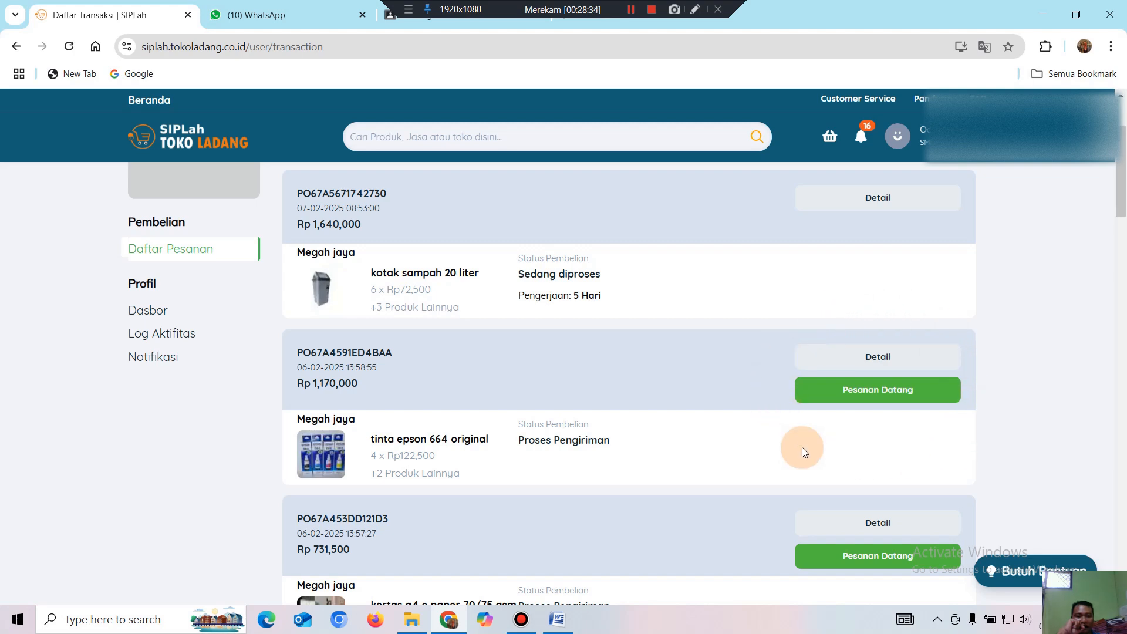
scroll(855, 457, down, 3)
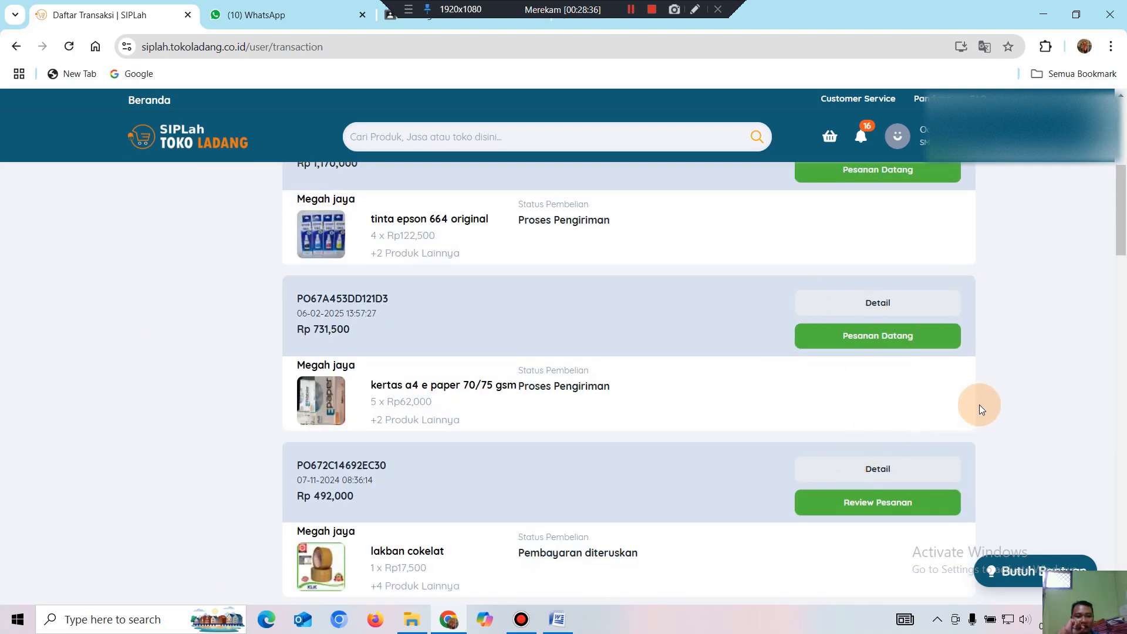
scroll(924, 356, up, 2)
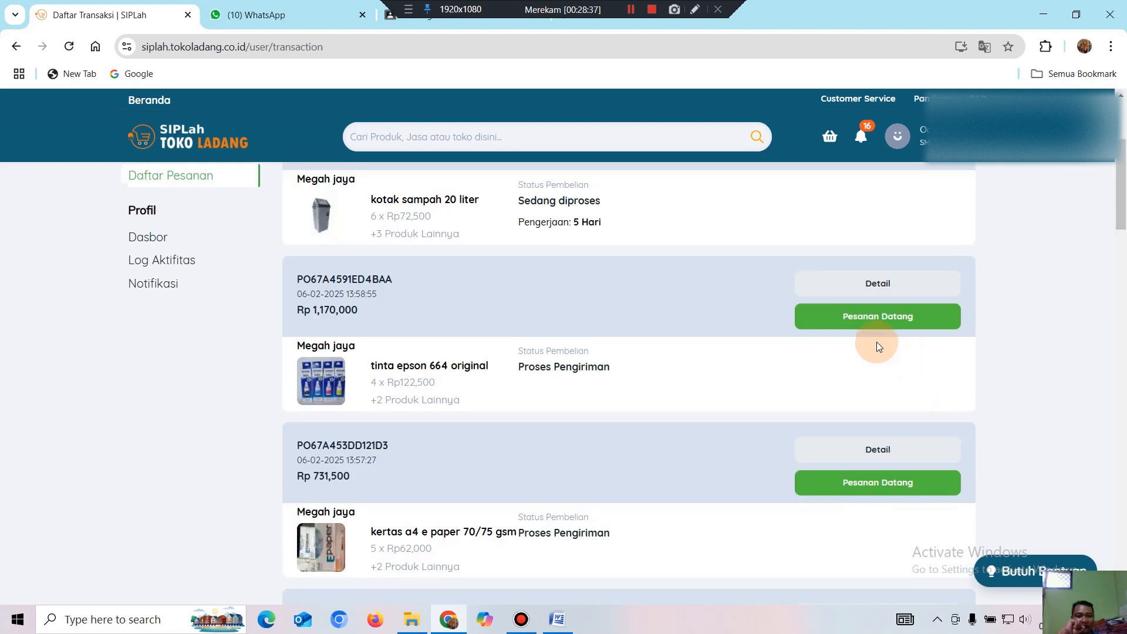
Mark the Rp 1,170,000 ink order as Pesanan Datang and confirm its arrival.
click(873, 323)
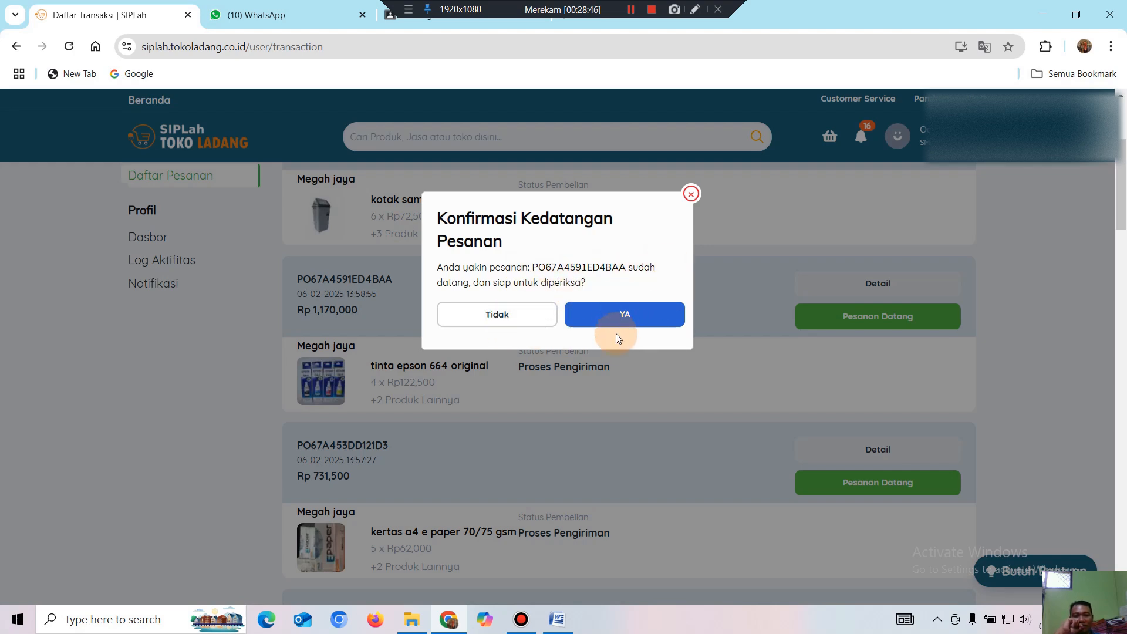
click(624, 320)
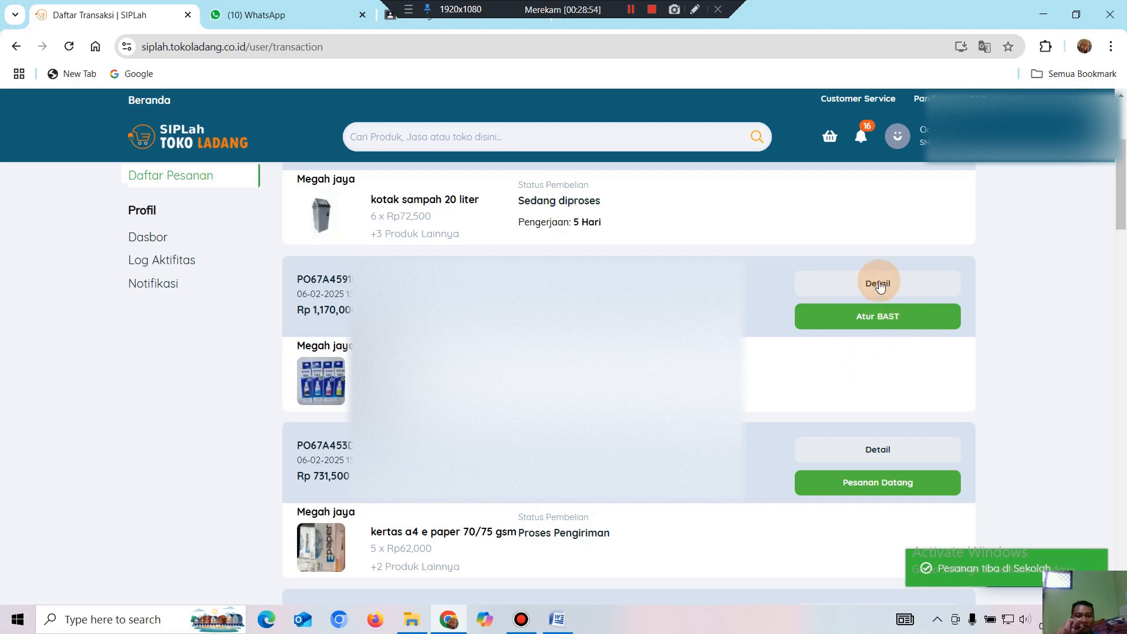
Start Atur BAST and enter good quantities 4 for tinta epson 664 and 2 for tinta spidol whiteboard.
click(879, 323)
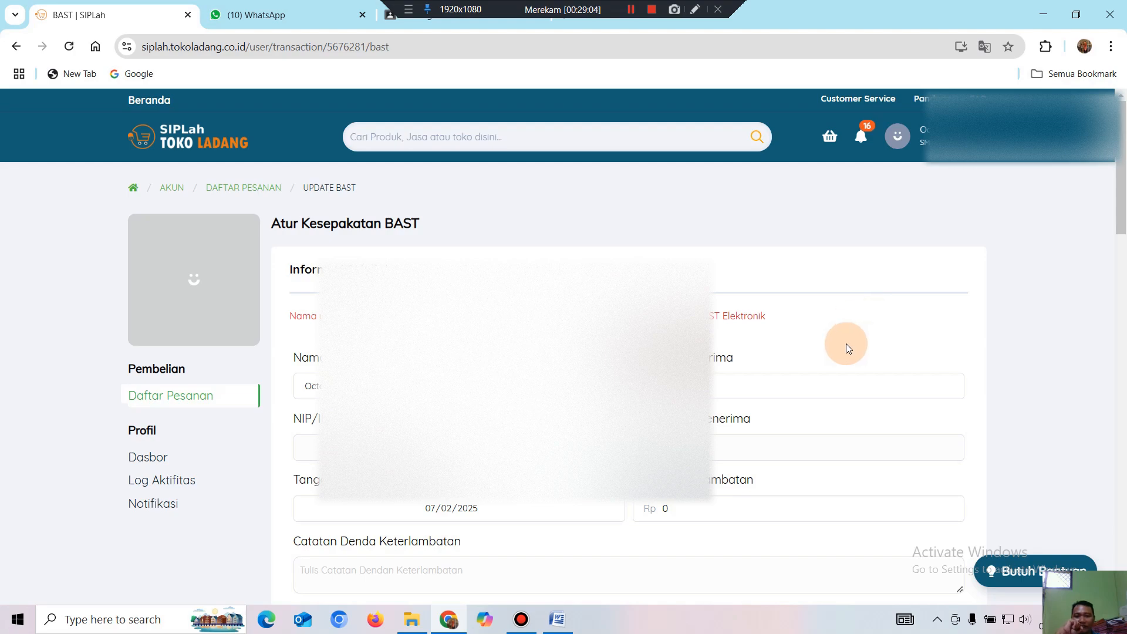
scroll(846, 343, down, 7)
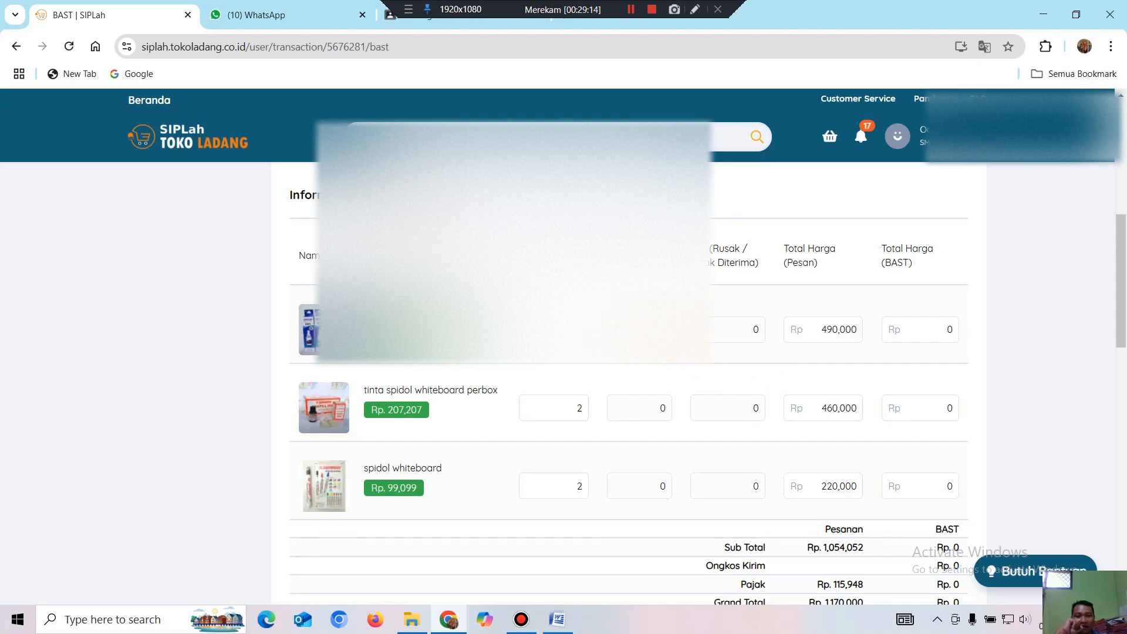
drag(667, 330, 604, 352)
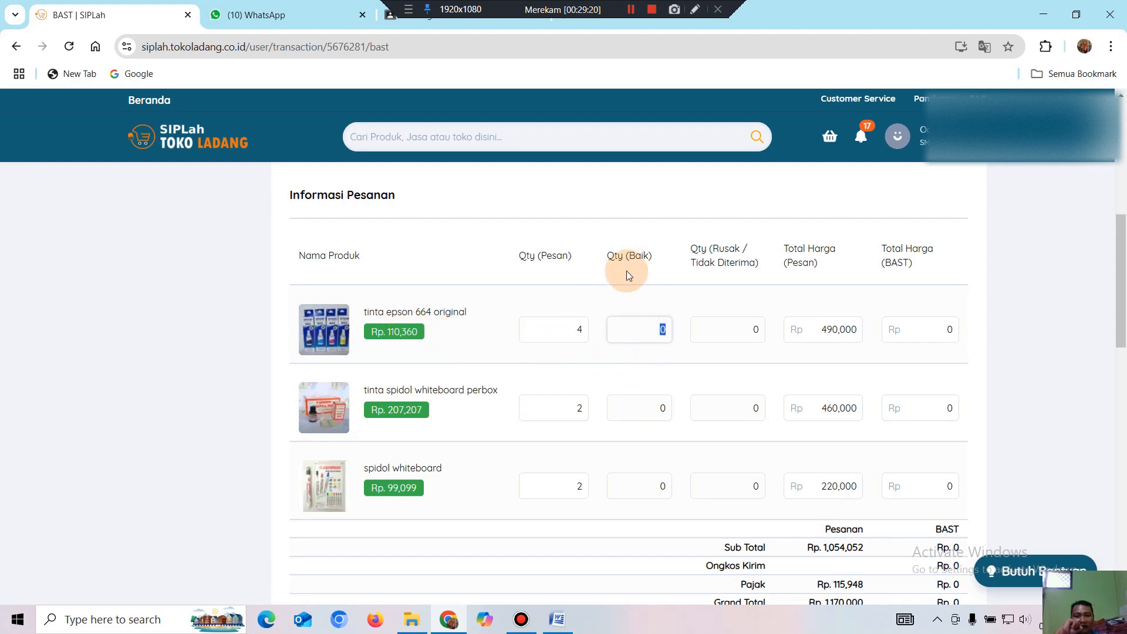
text(4)
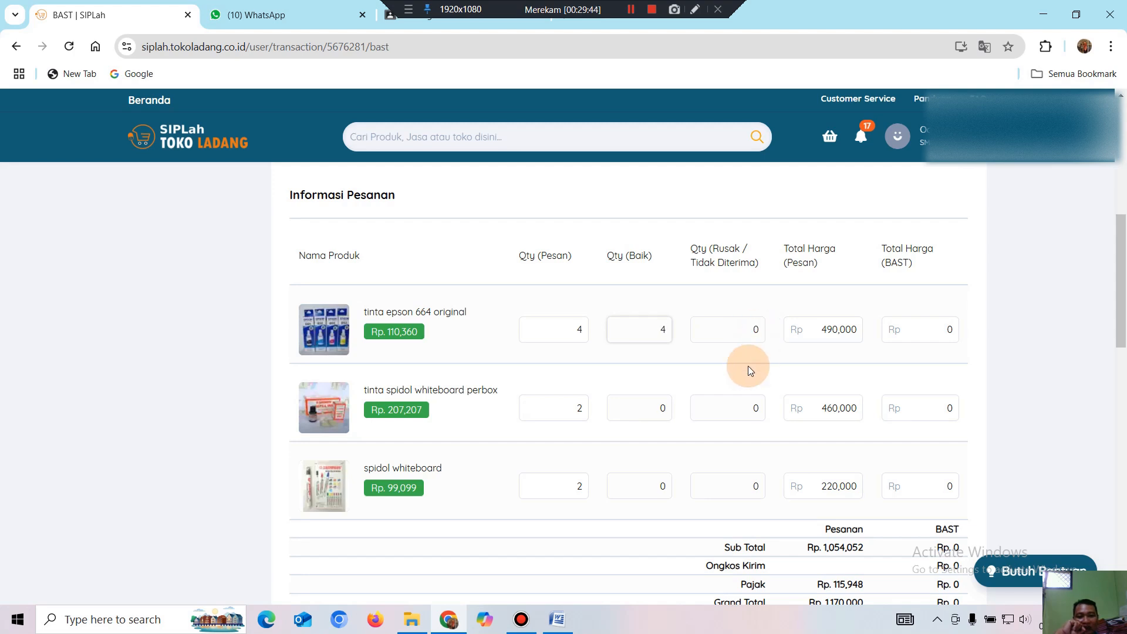
double_click(663, 411)
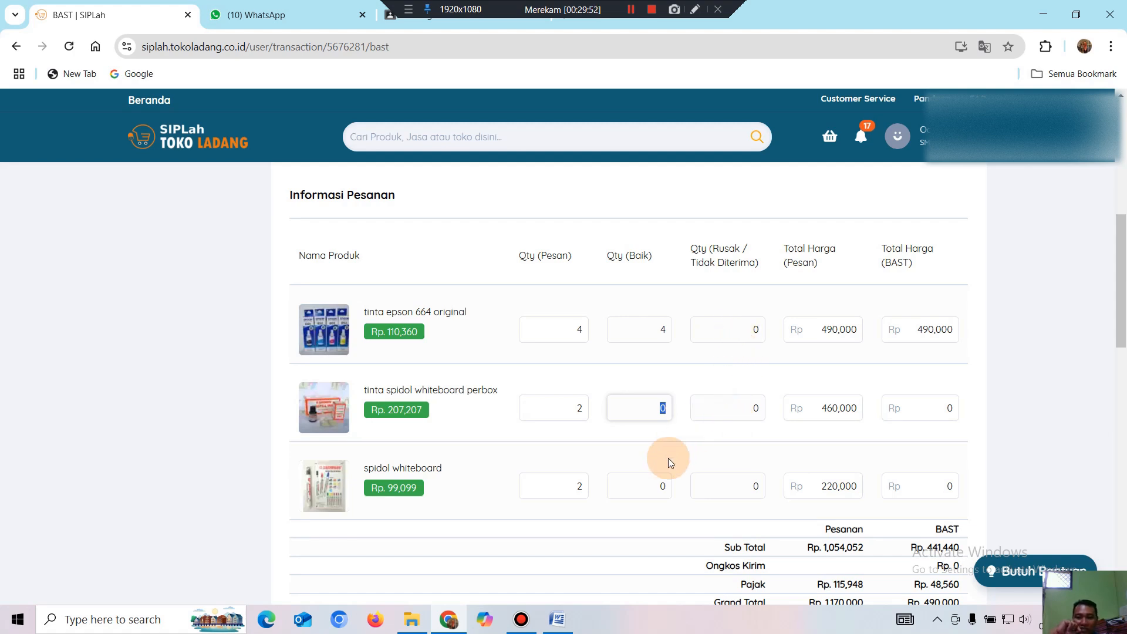
text(2)
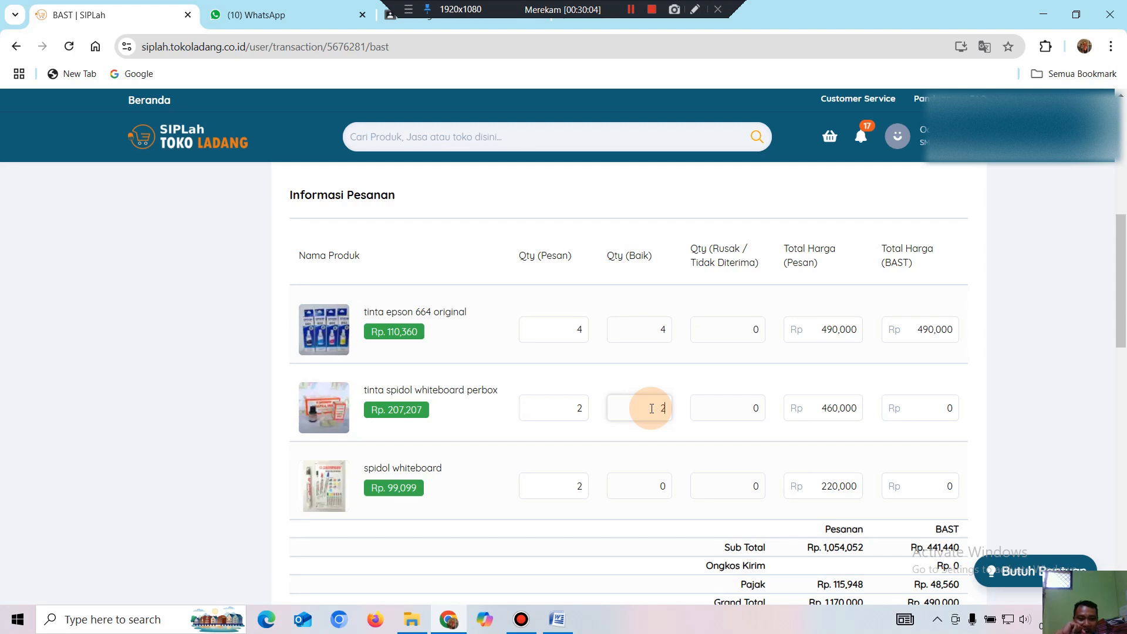
Enter 2 good spidol whiteboard, check the damaged quantities, and save the BAST with Lanjut.
scroll(648, 414, down, 1)
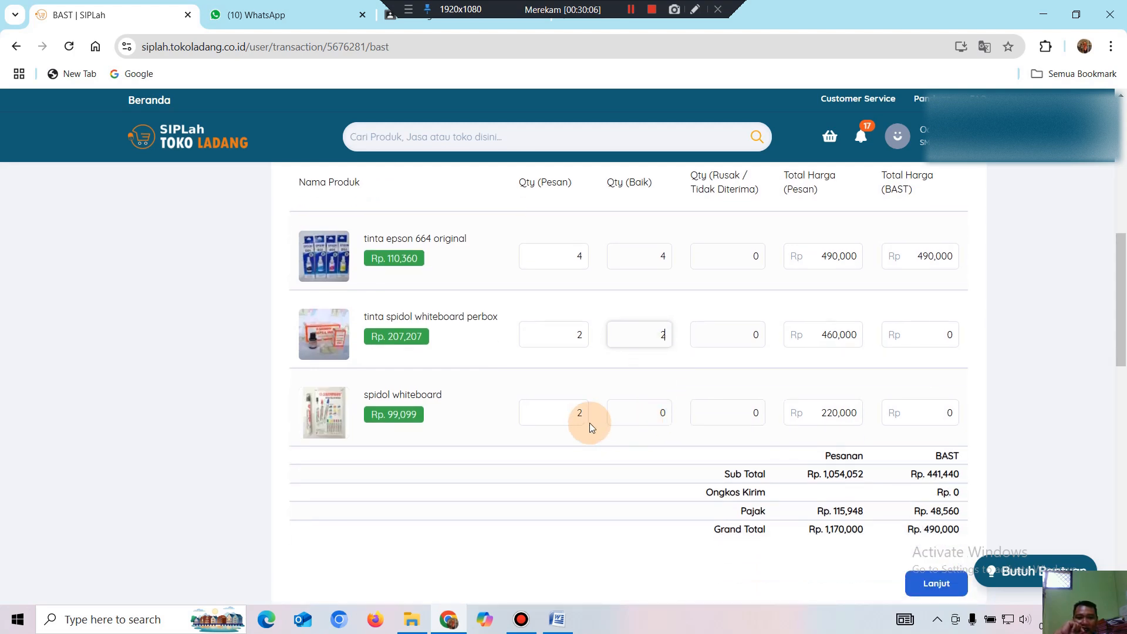
drag(639, 415, 684, 414)
text(2)
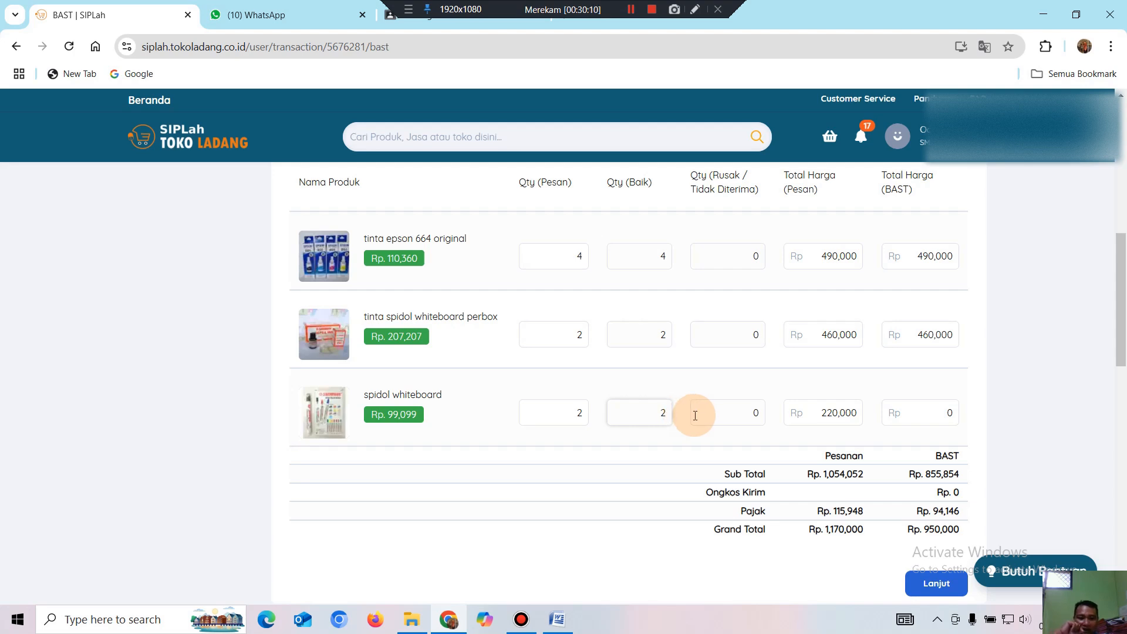
click(695, 415)
scroll(749, 347, up, 1)
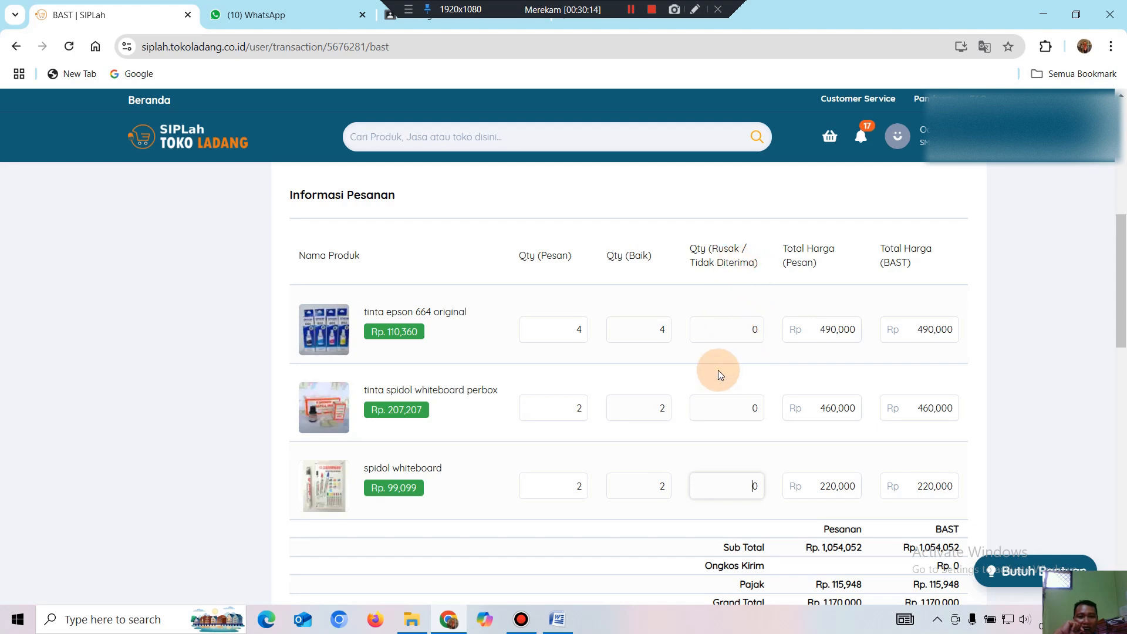
scroll(745, 439, down, 1)
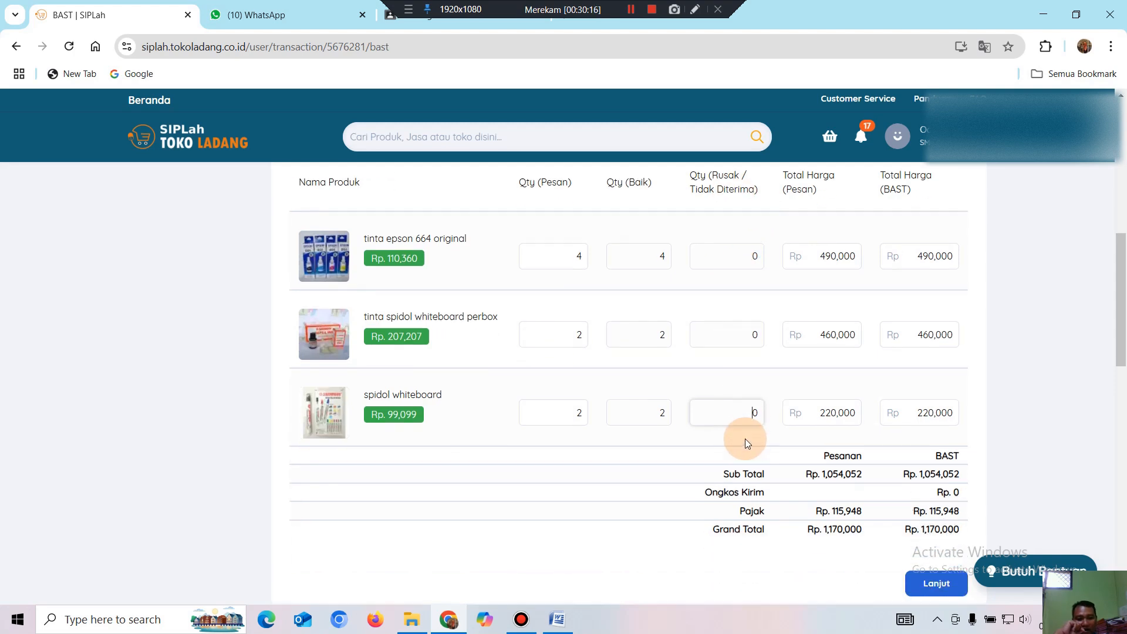
click(736, 339)
scroll(735, 341, up, 2)
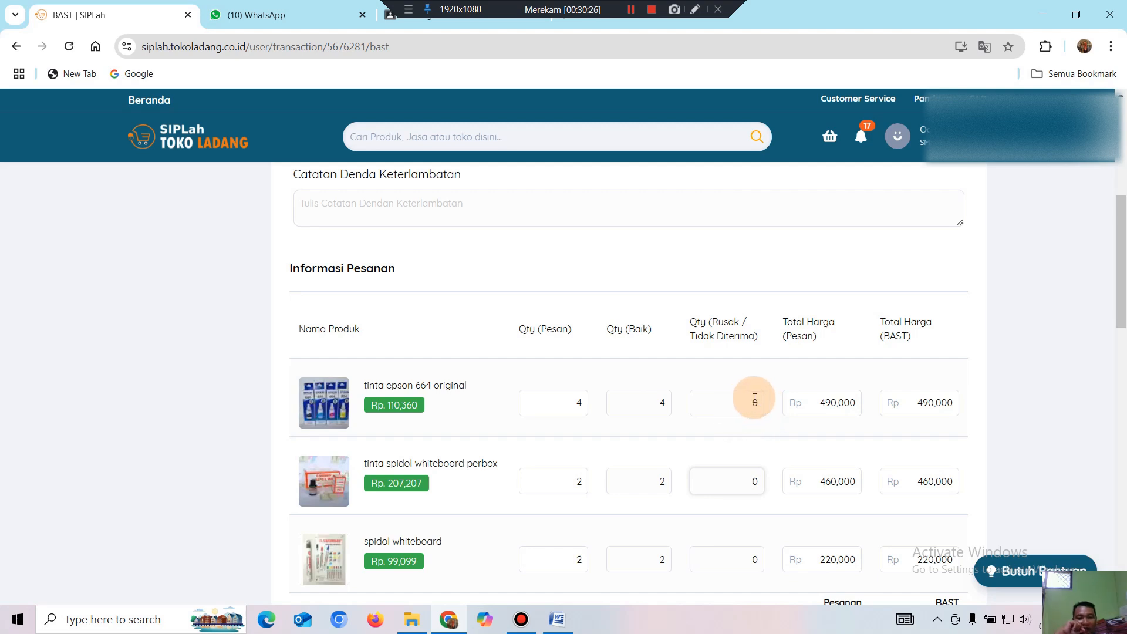
scroll(754, 405, down, 5)
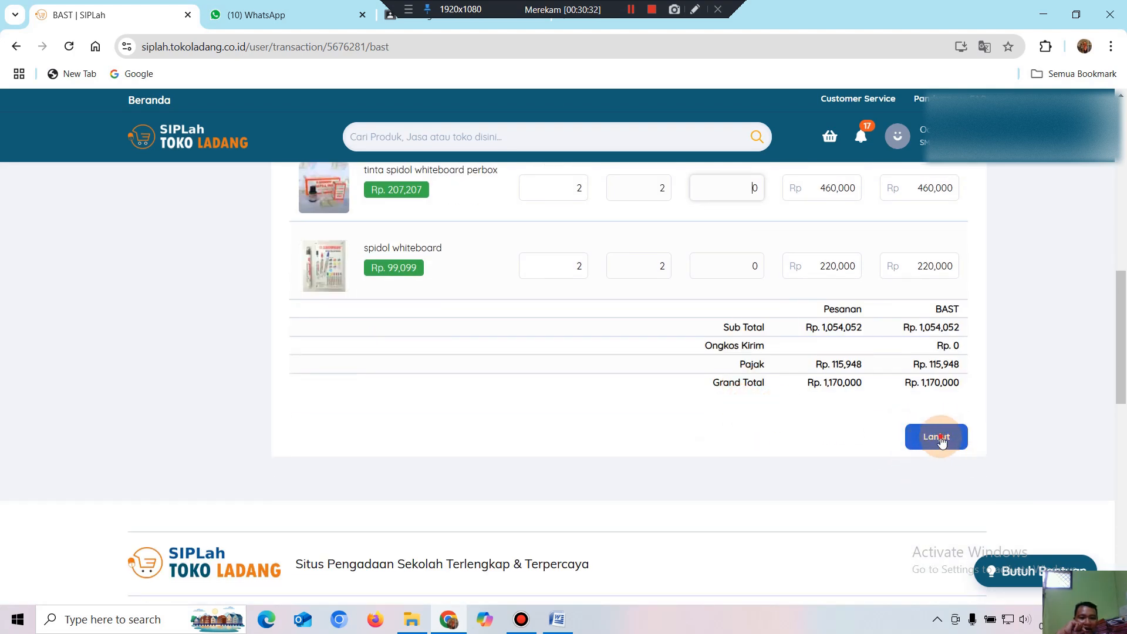
click(939, 440)
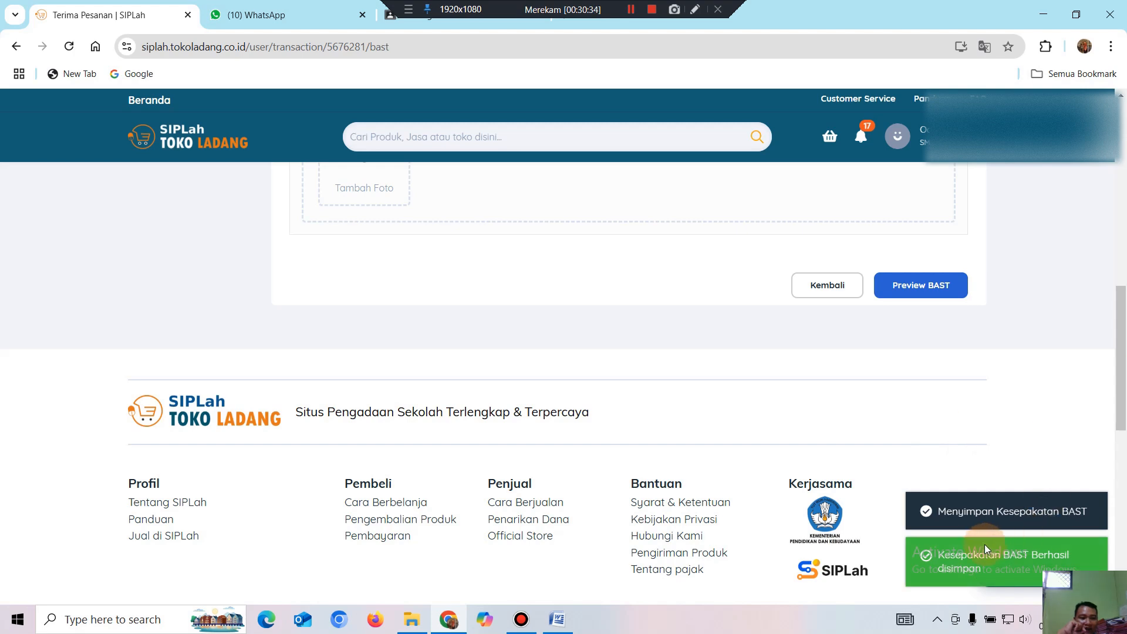
Dismiss the saving toast and scroll past the Rp 1,170,000 totals to the product-photo upload section.
click(1071, 506)
drag(1121, 418, 1125, 339)
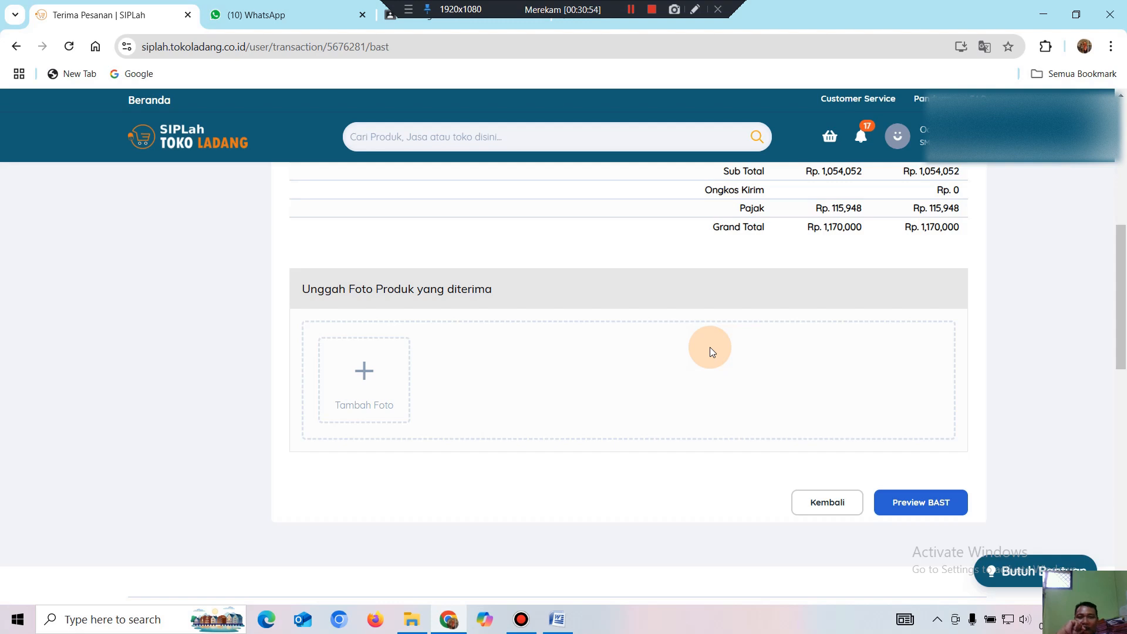
click(629, 10)
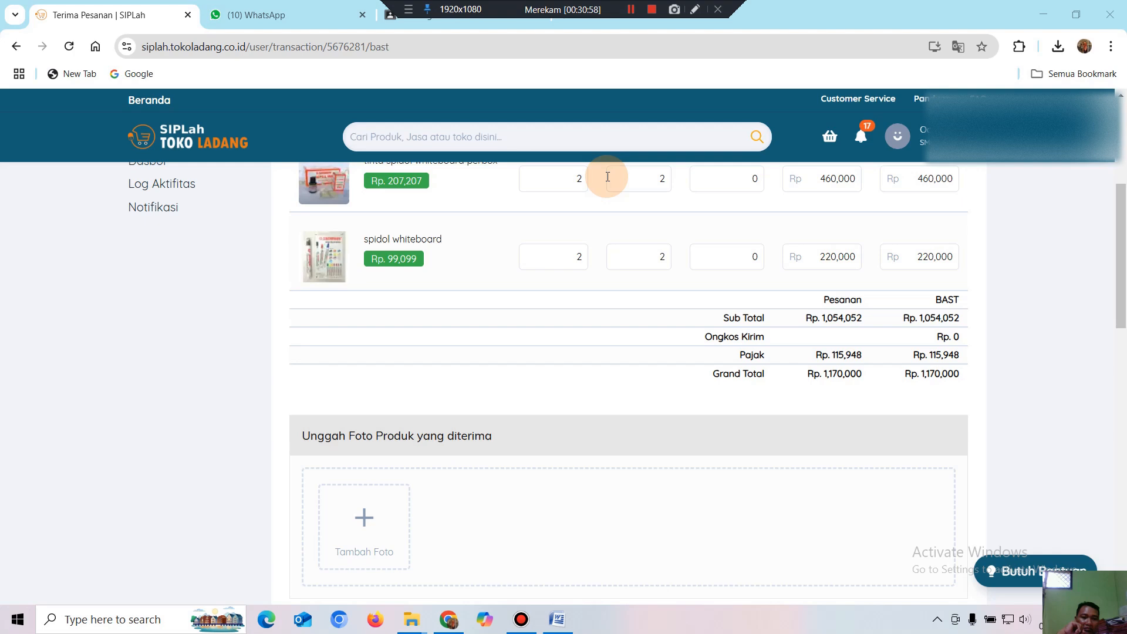
scroll(643, 509, down, 1)
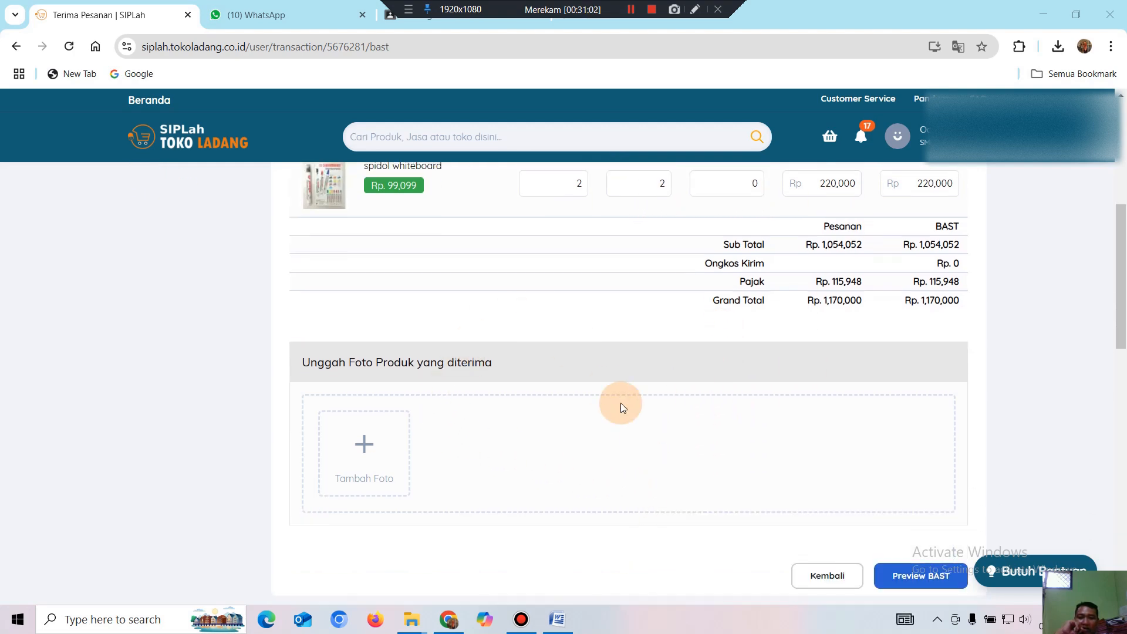
scroll(621, 403, up, 3)
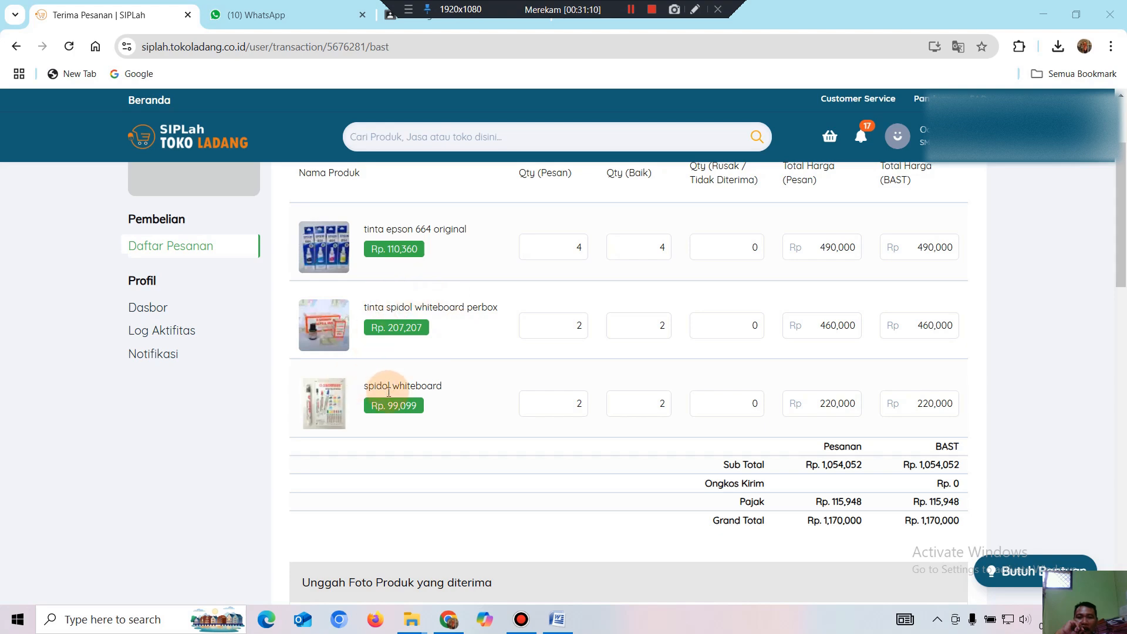
scroll(392, 405, down, 1)
scroll(392, 405, down, 2)
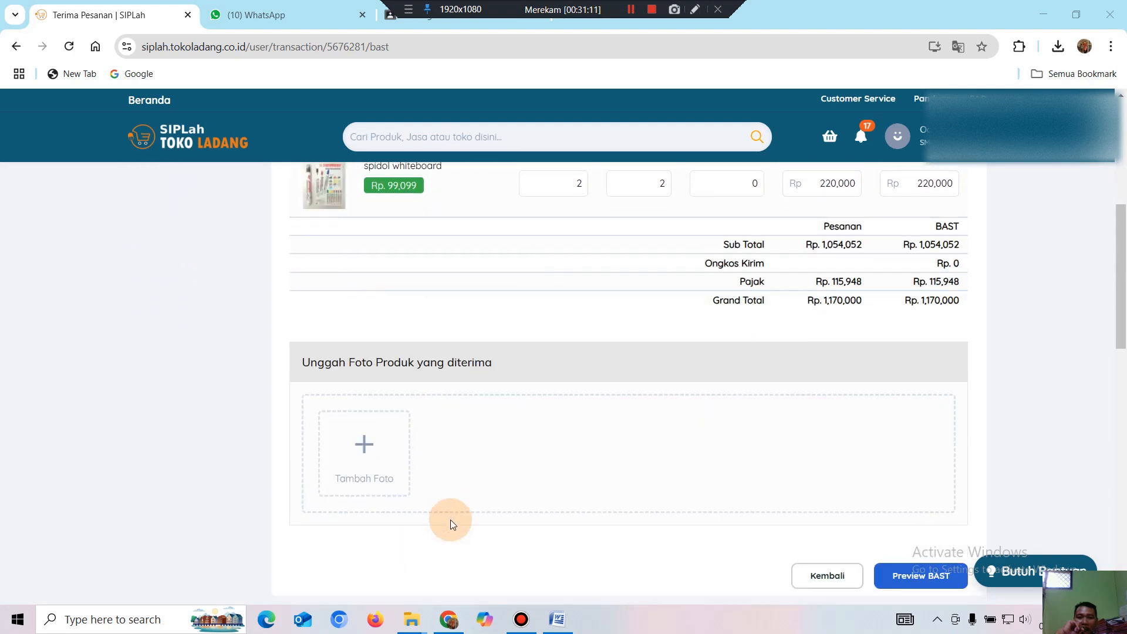
click(365, 462)
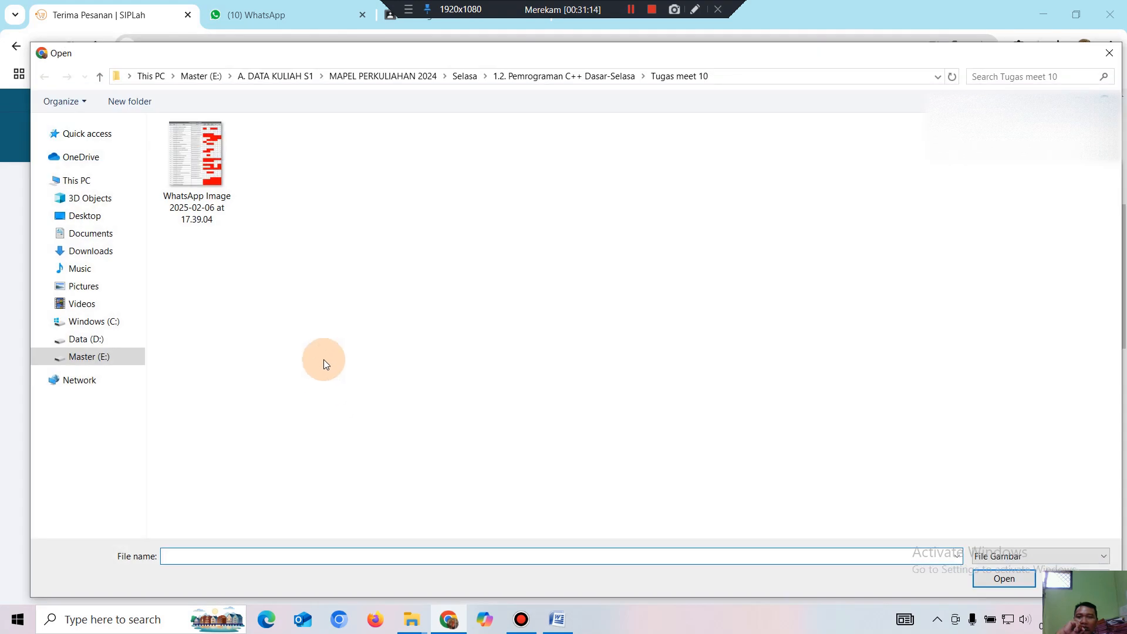
click(109, 256)
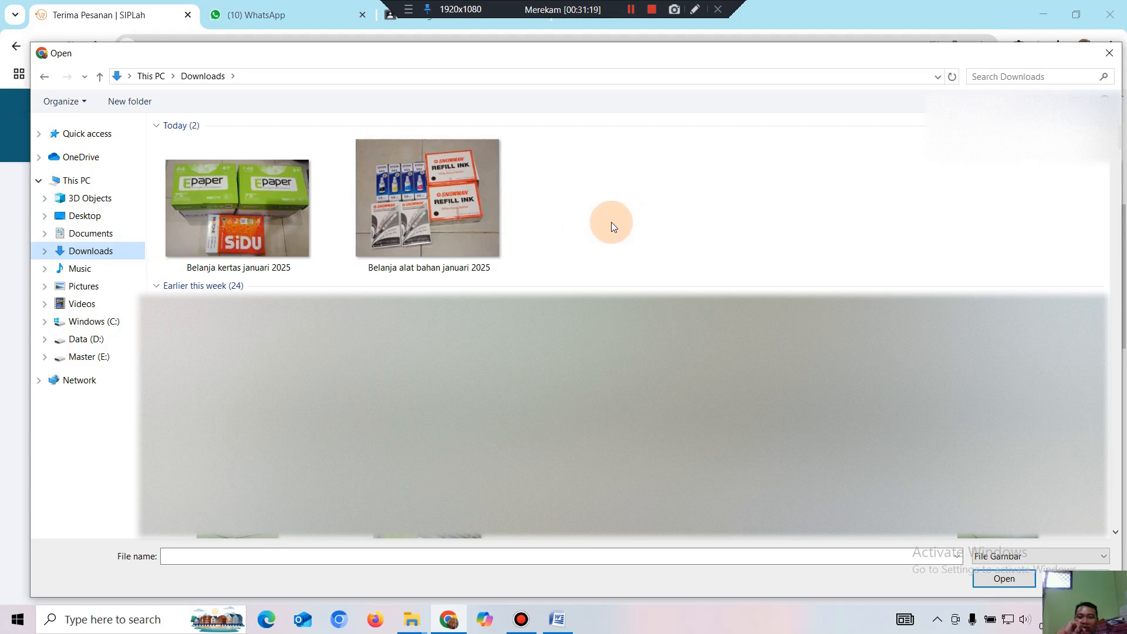
double_click(455, 204)
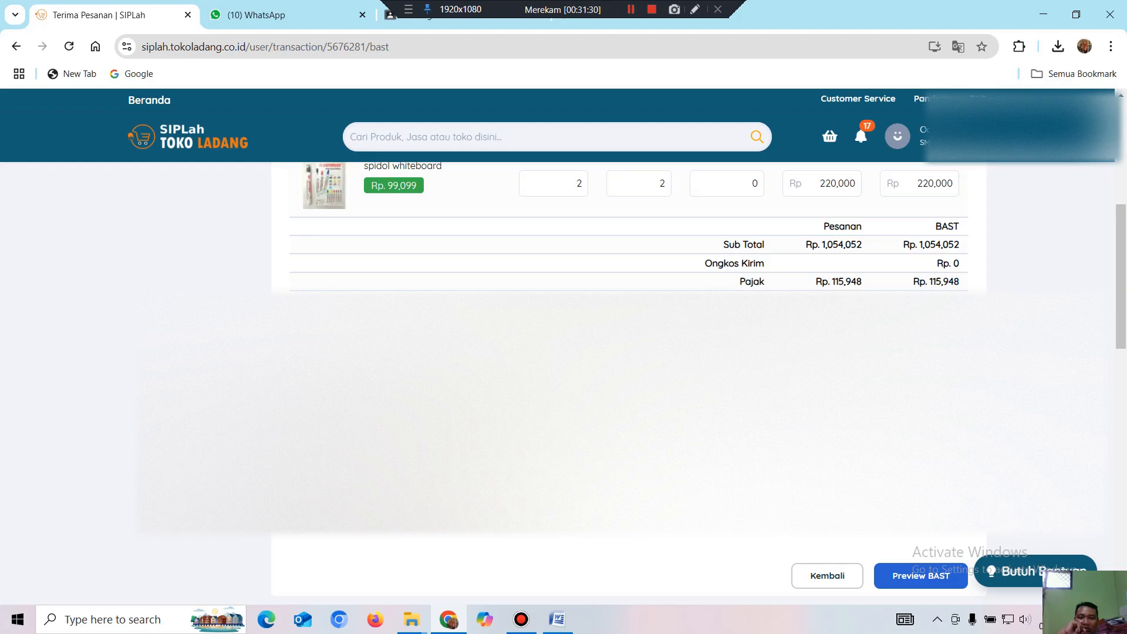
scroll(628, 235, down, 1)
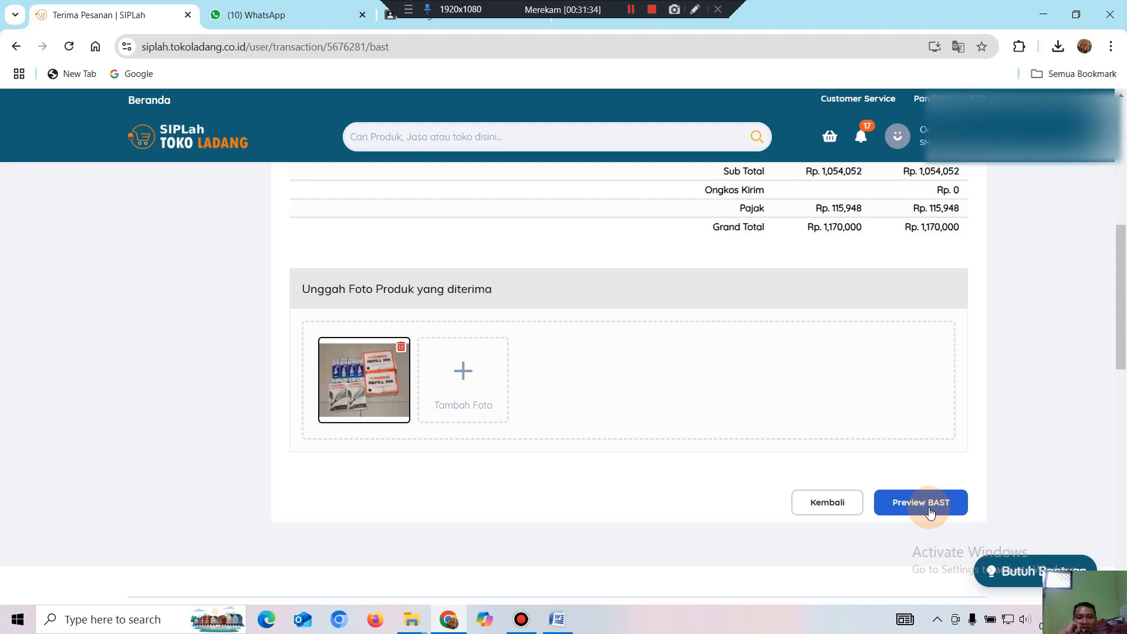
Preview the BAST, then tick the 'Dengan ini Satuan Pendidikan…' declaration that the order is final.
click(930, 504)
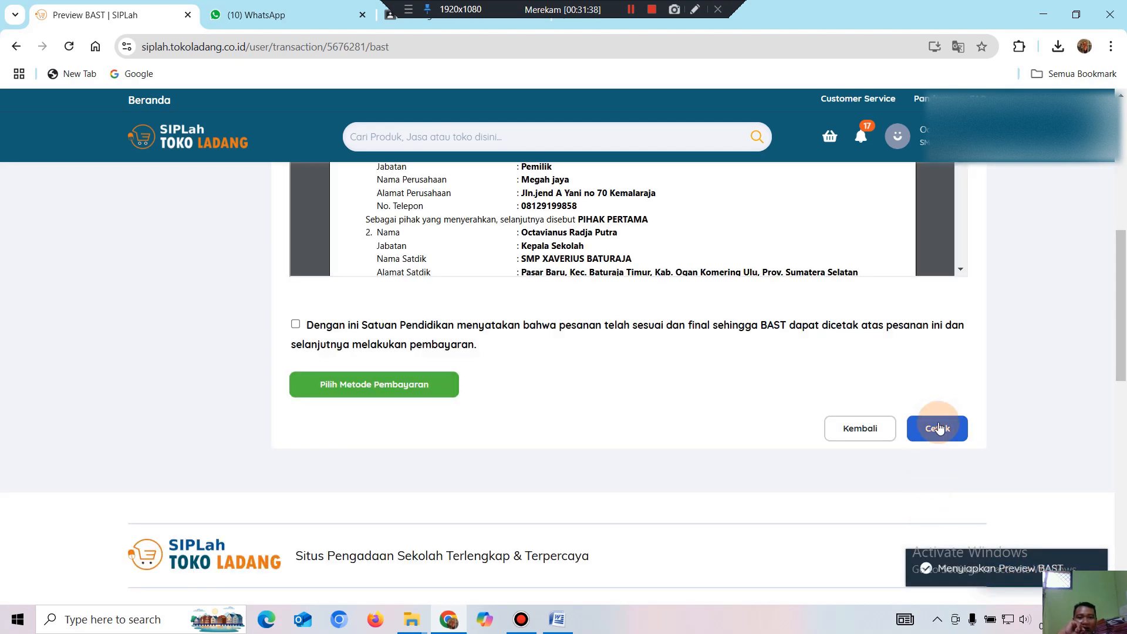
scroll(942, 410, down, 3)
scroll(935, 385, up, 2)
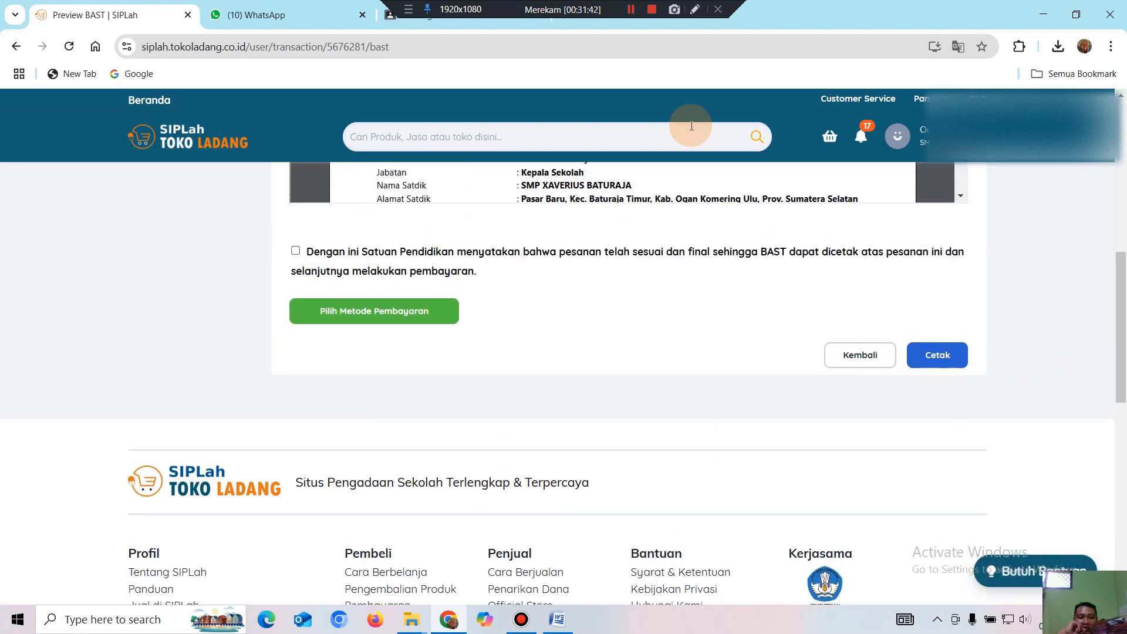
click(631, 9)
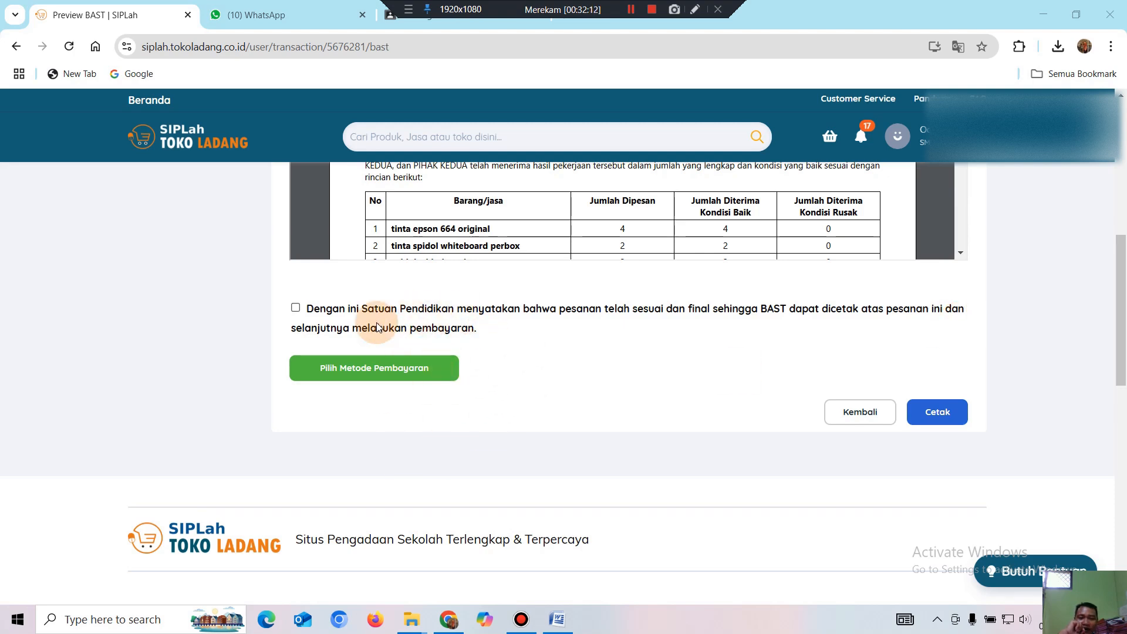
click(296, 310)
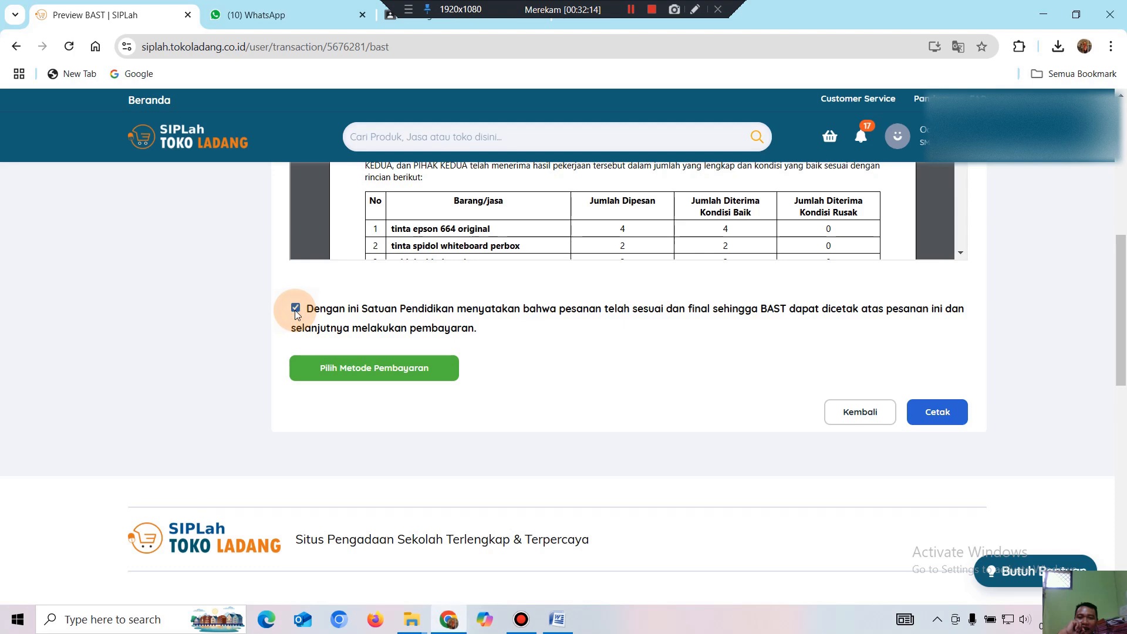
Choose Virtual Akun (Bank SUMSELBABEL) from the payment method list.
click(357, 376)
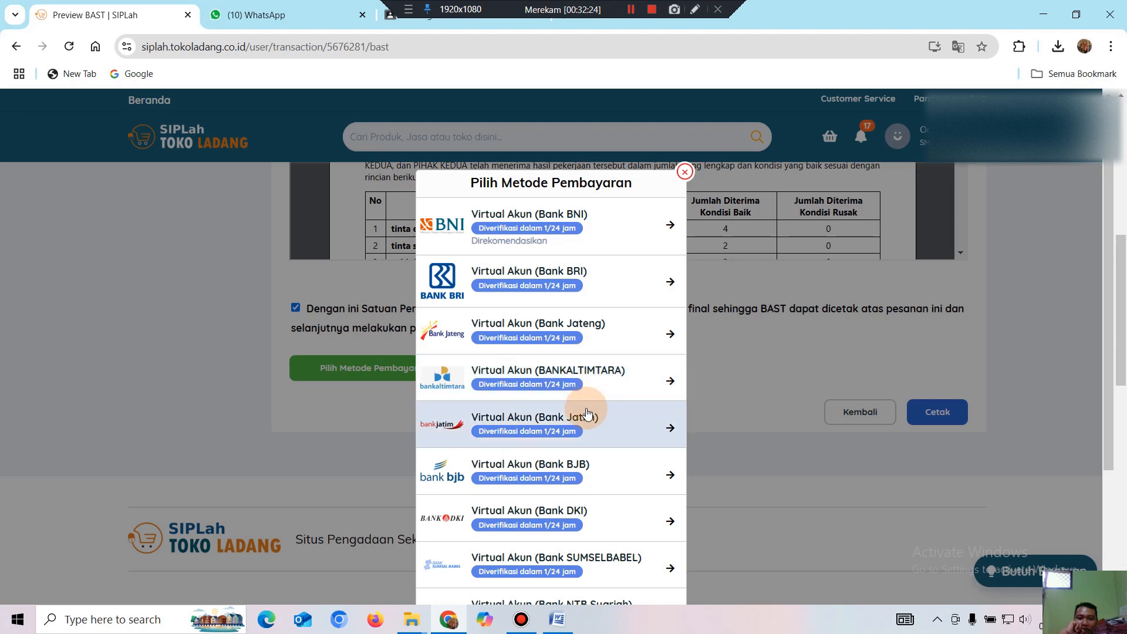
scroll(552, 371, down, 2)
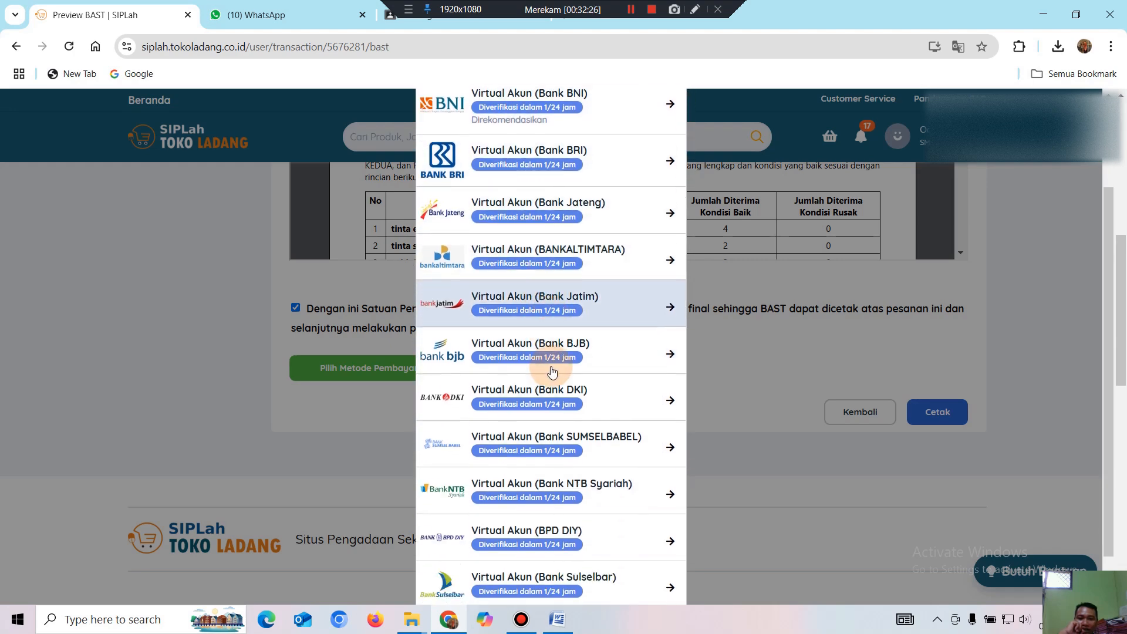
scroll(552, 371, up, 1)
scroll(537, 282, up, 1)
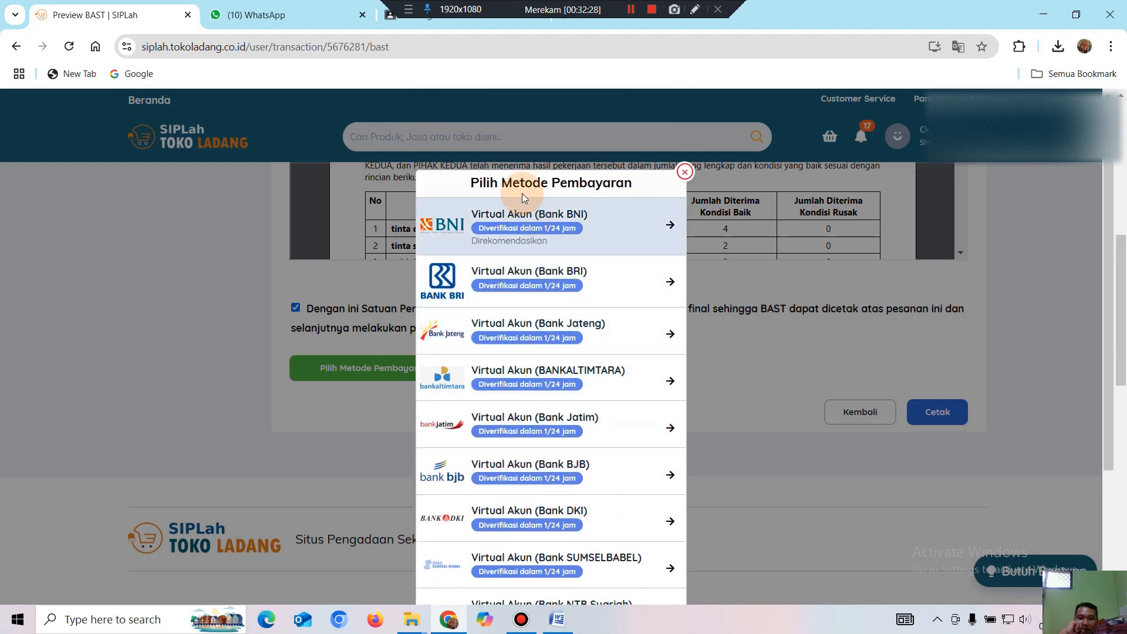
scroll(547, 306, down, 1)
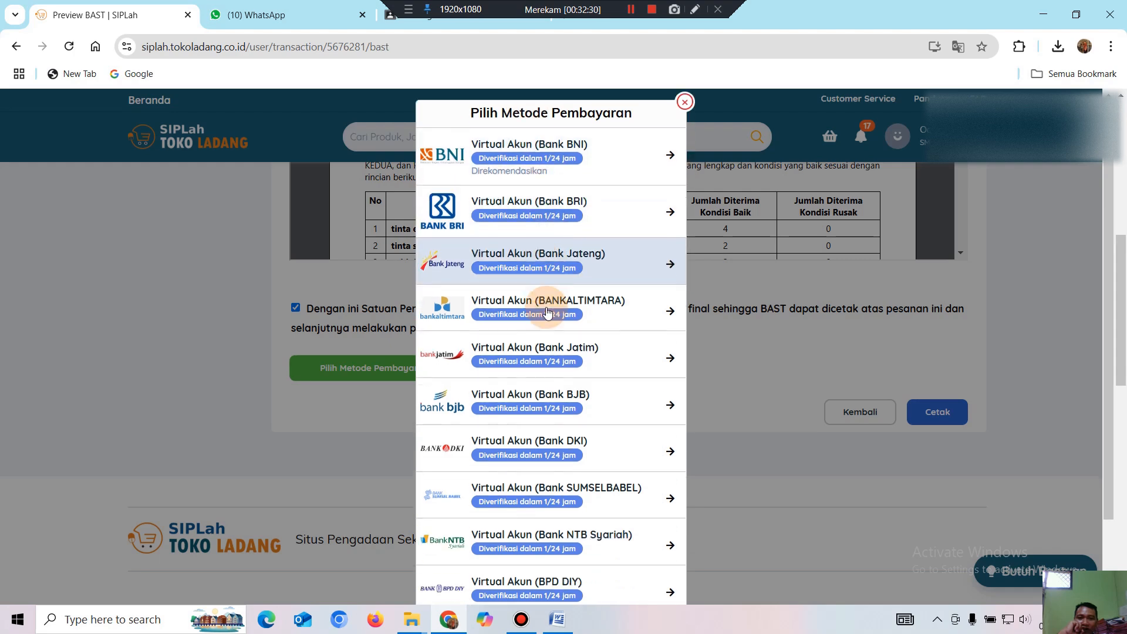
scroll(555, 372, up, 1)
scroll(557, 372, down, 2)
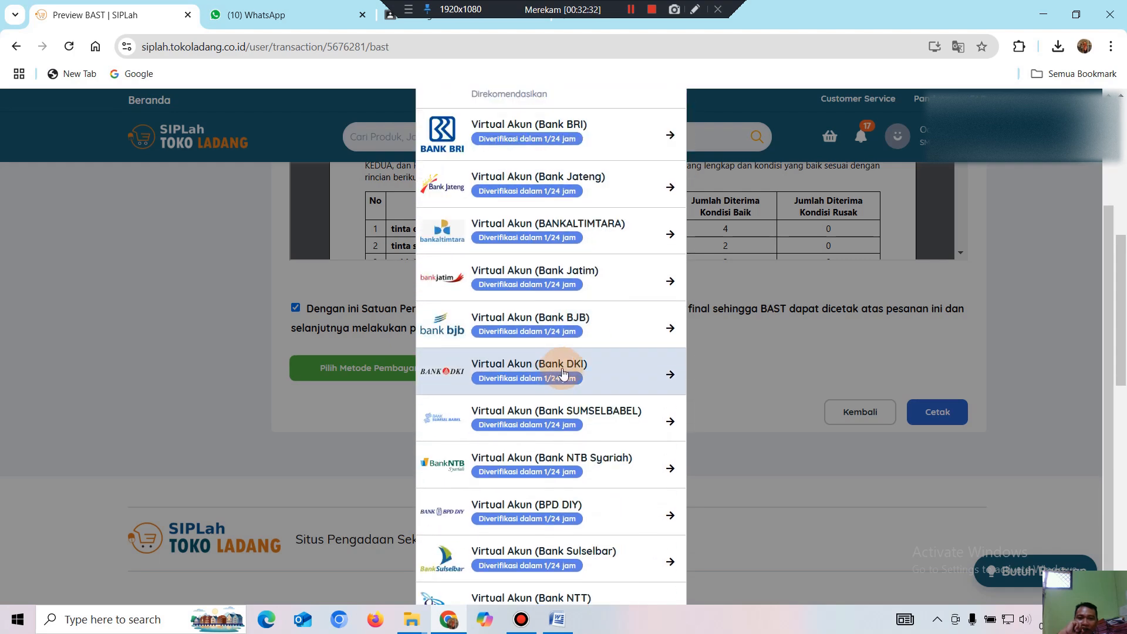
scroll(561, 372, down, 1)
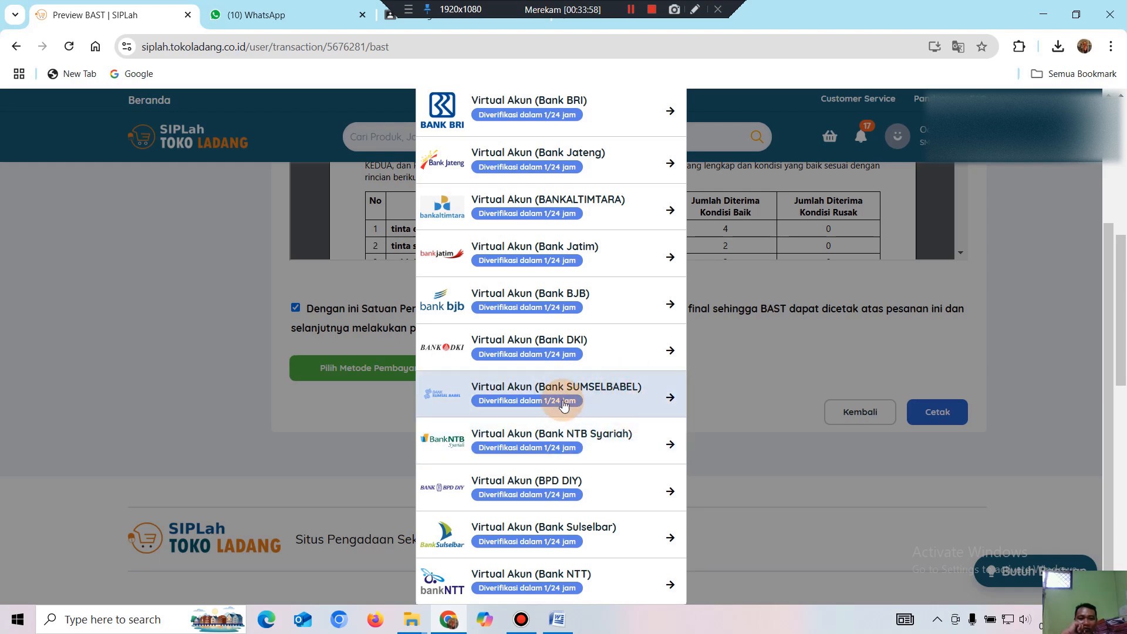
click(597, 392)
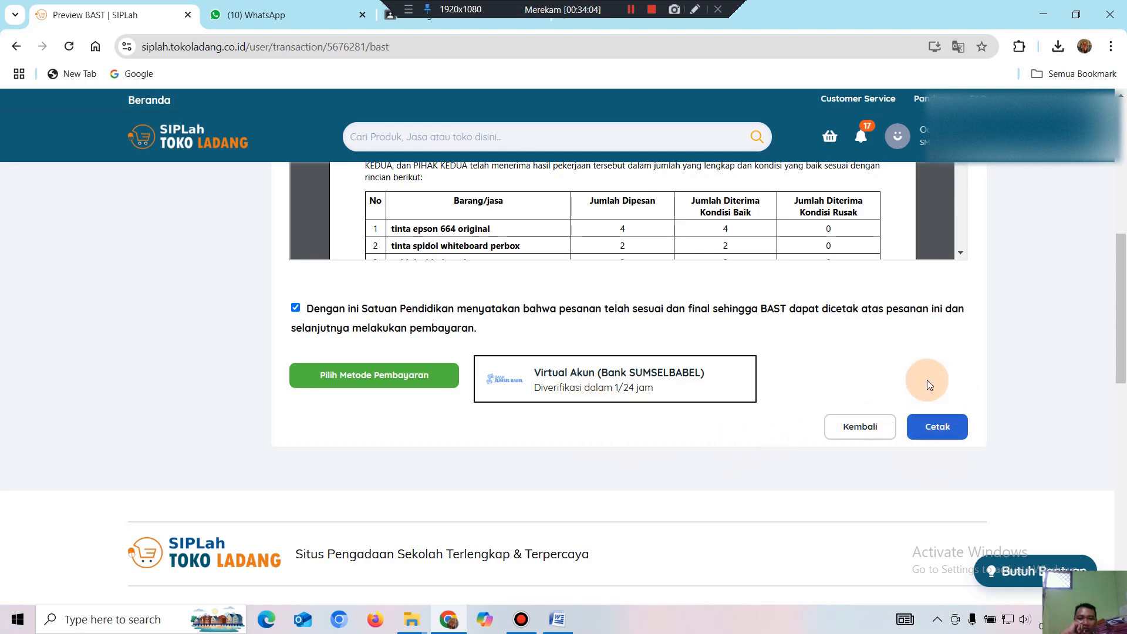
Print the BAST with Cetak and confirm the Konfirmasi Kesepakatan BAST dialog.
click(936, 433)
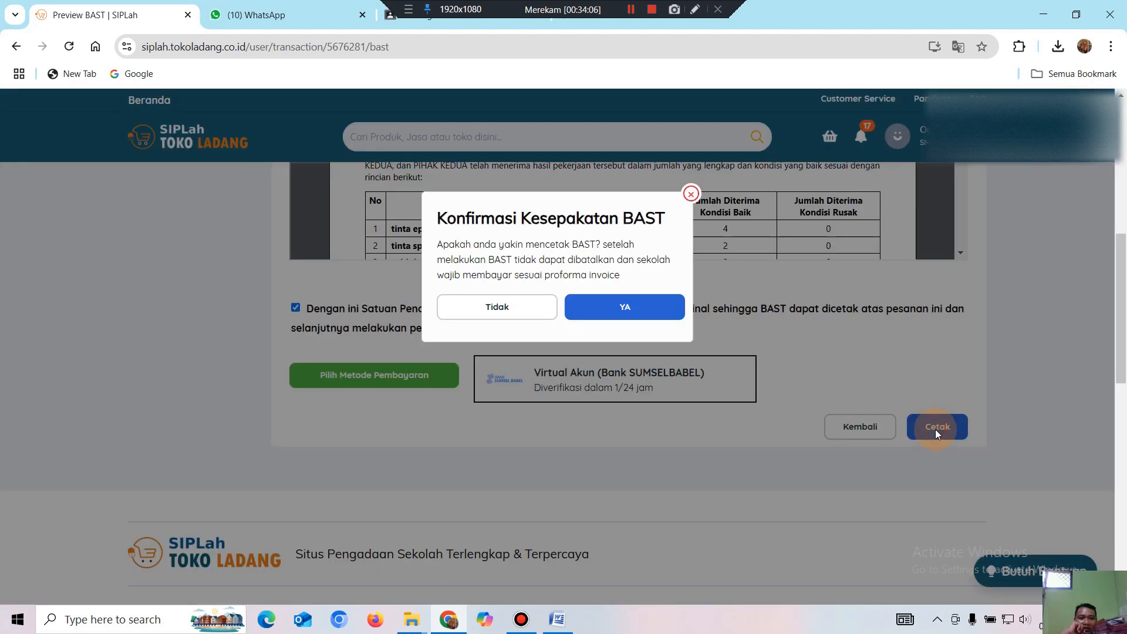
click(625, 304)
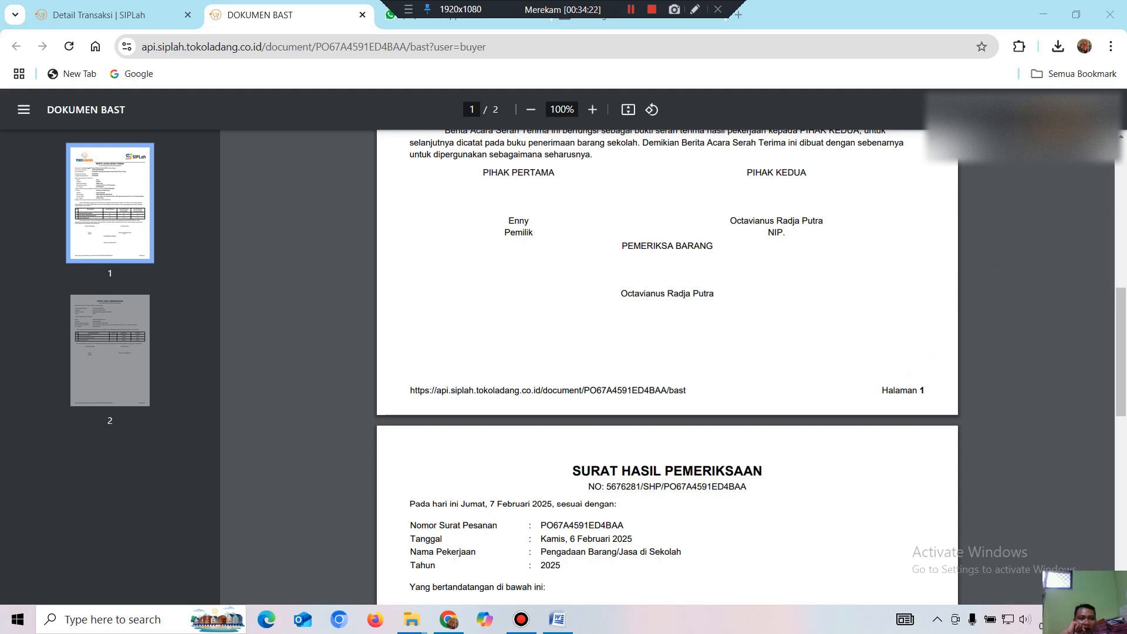
Download the BAST PDF and create a Downloads folder named 'Belanja alat dan bahan januari 2025'.
click(1050, 109)
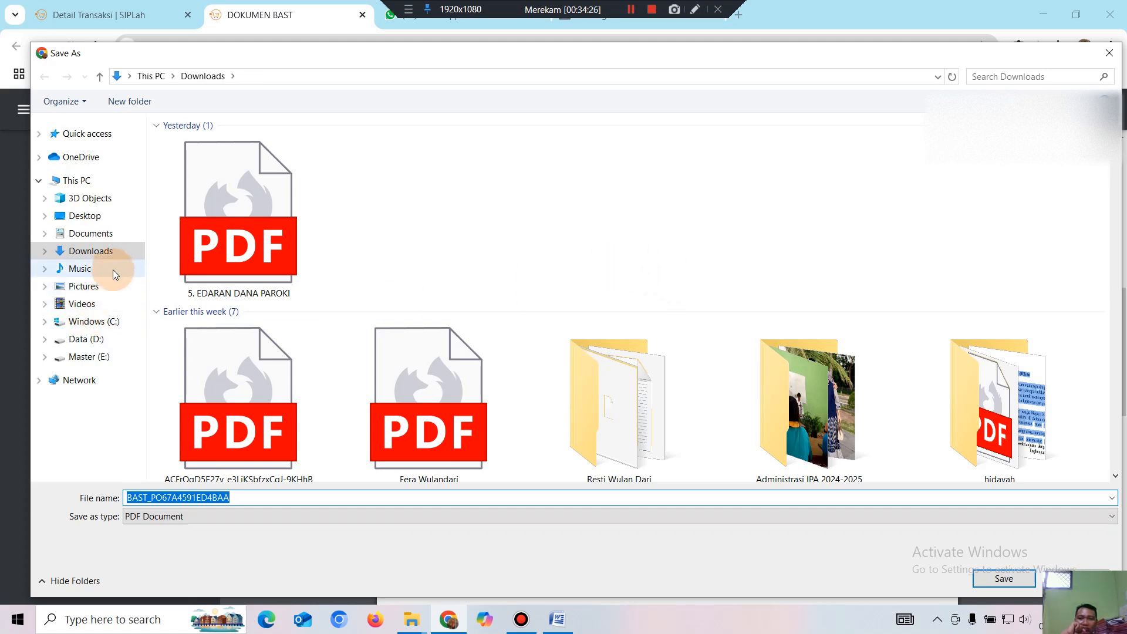
click(548, 178)
right_click(547, 177)
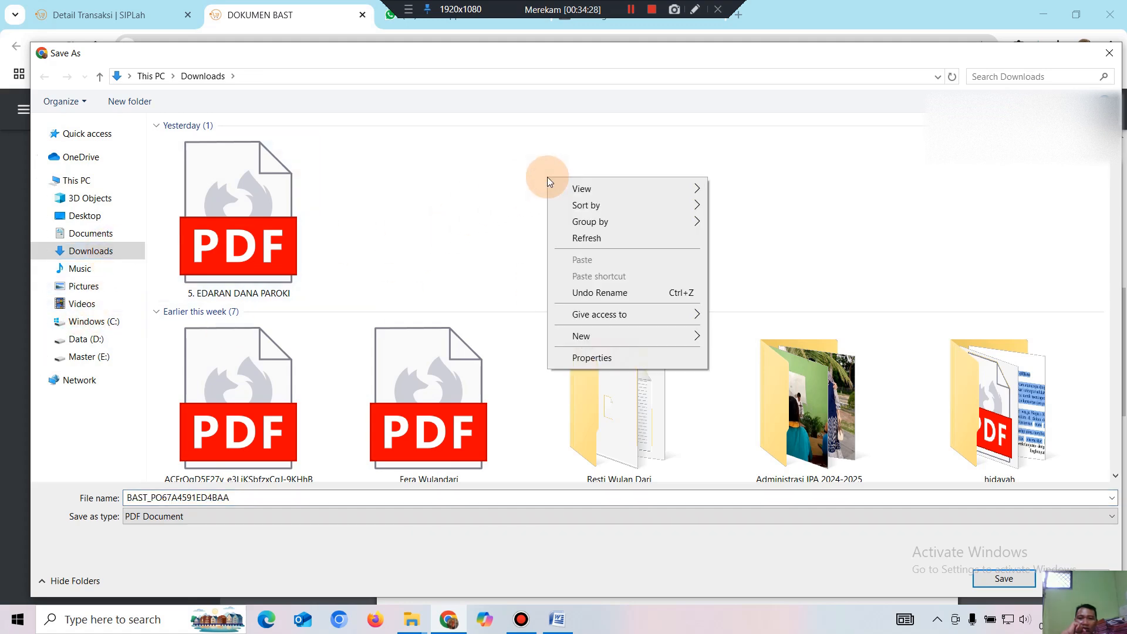
mouse_move(688, 334)
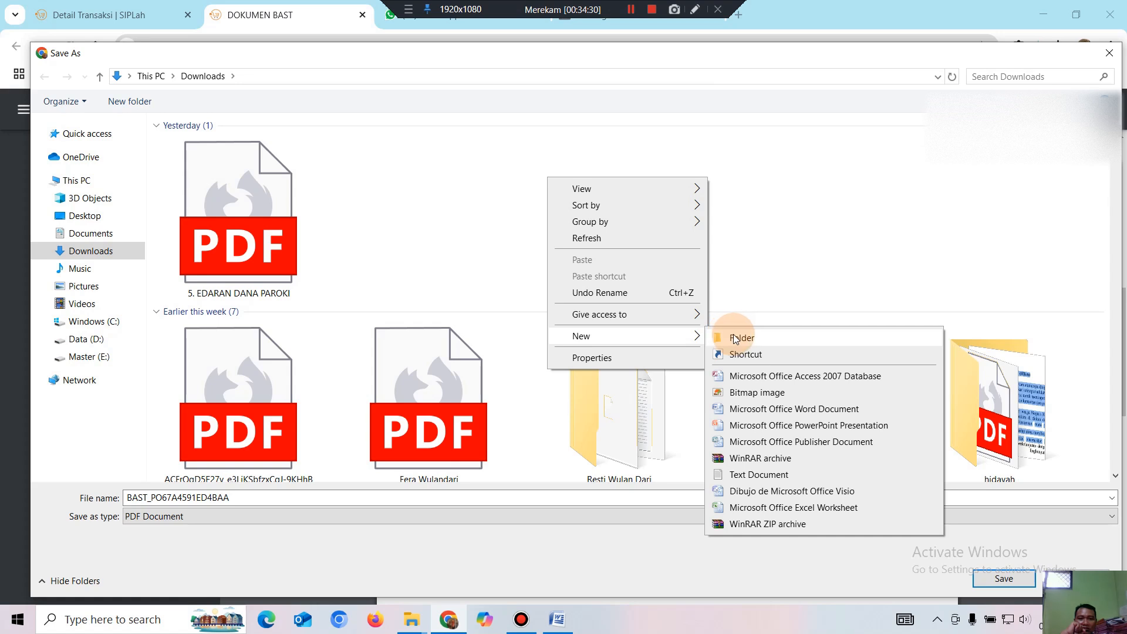
click(735, 337)
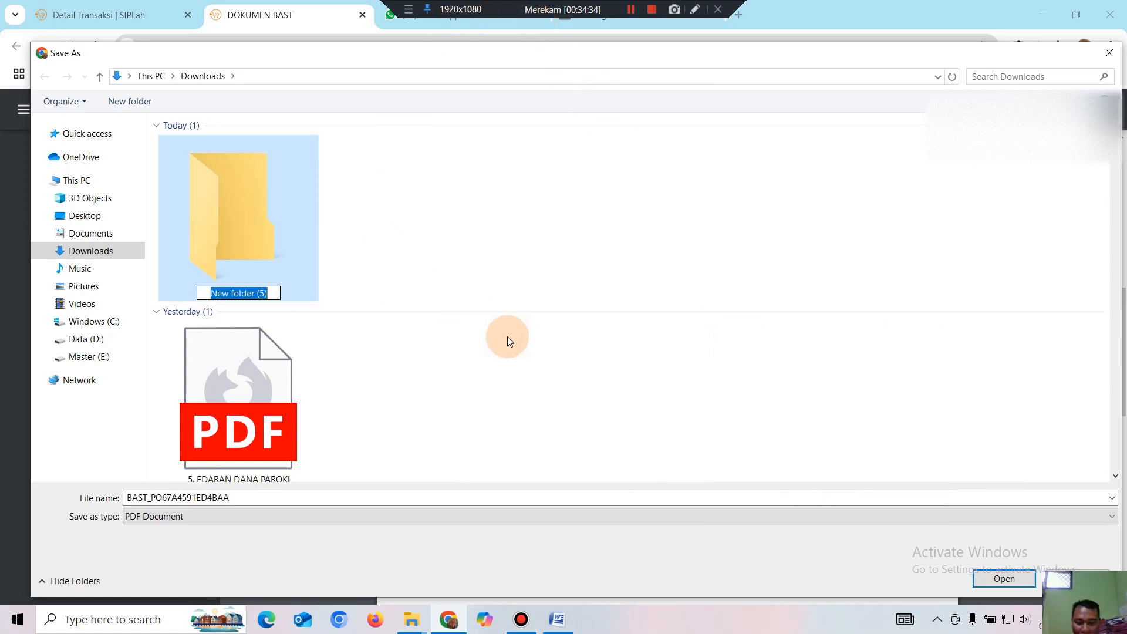
text(belanja)
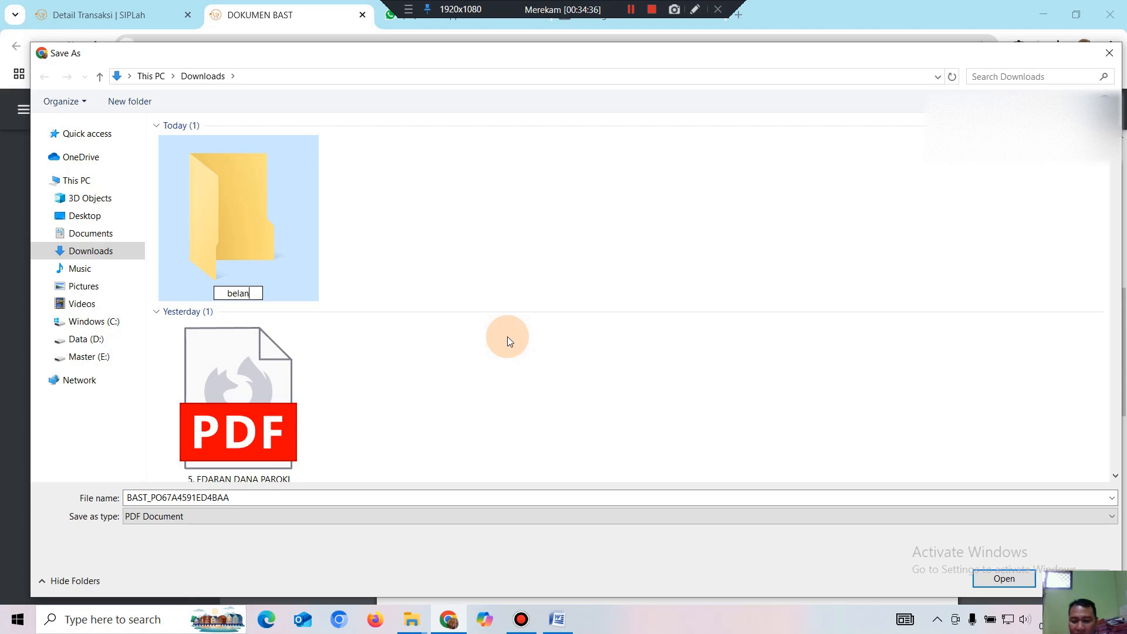
key(BackSpace)
key(BackSpace)
key(BackSpace)
key(BackSpace)
key(BackSpace)
key(BackSpace)
key(BackSpace)
key(BackSpace)
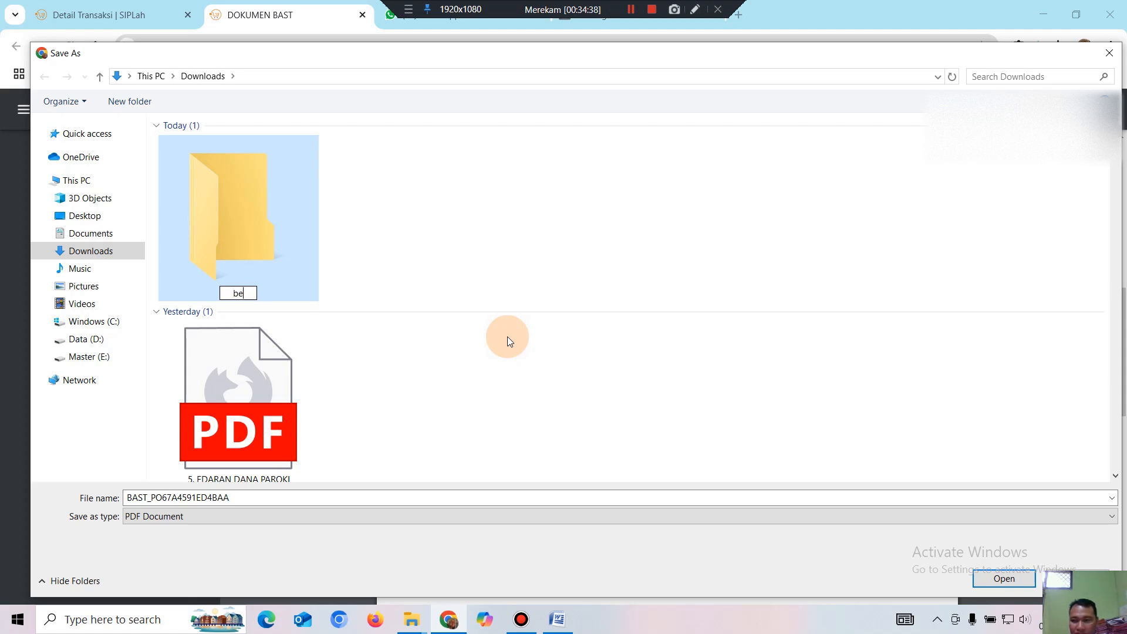
text(Belanja )
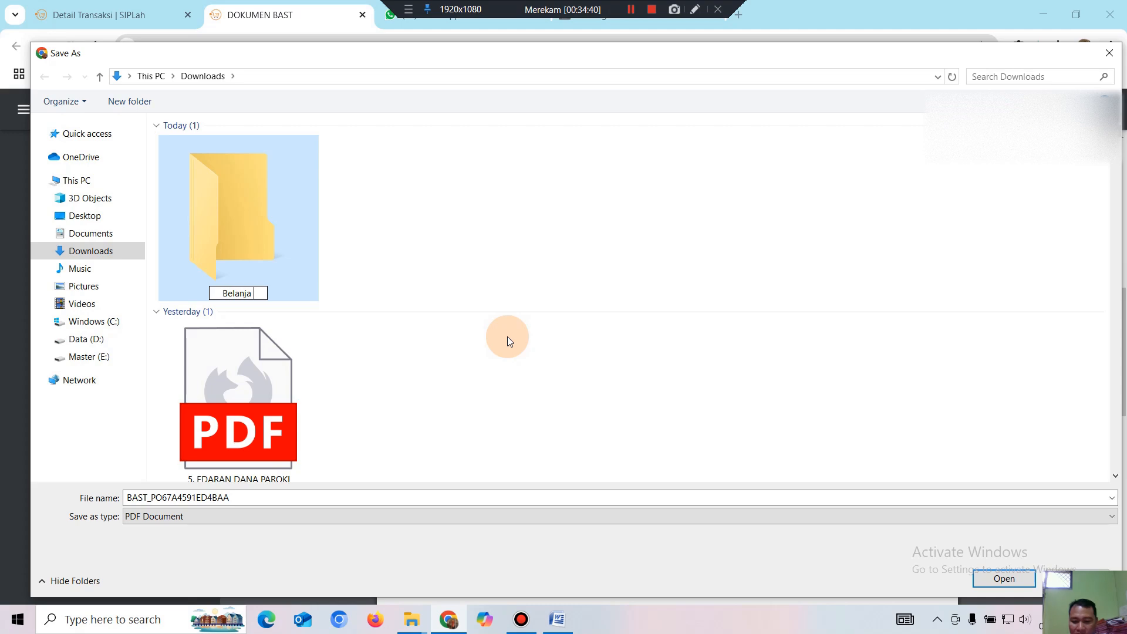
text(alat dan )
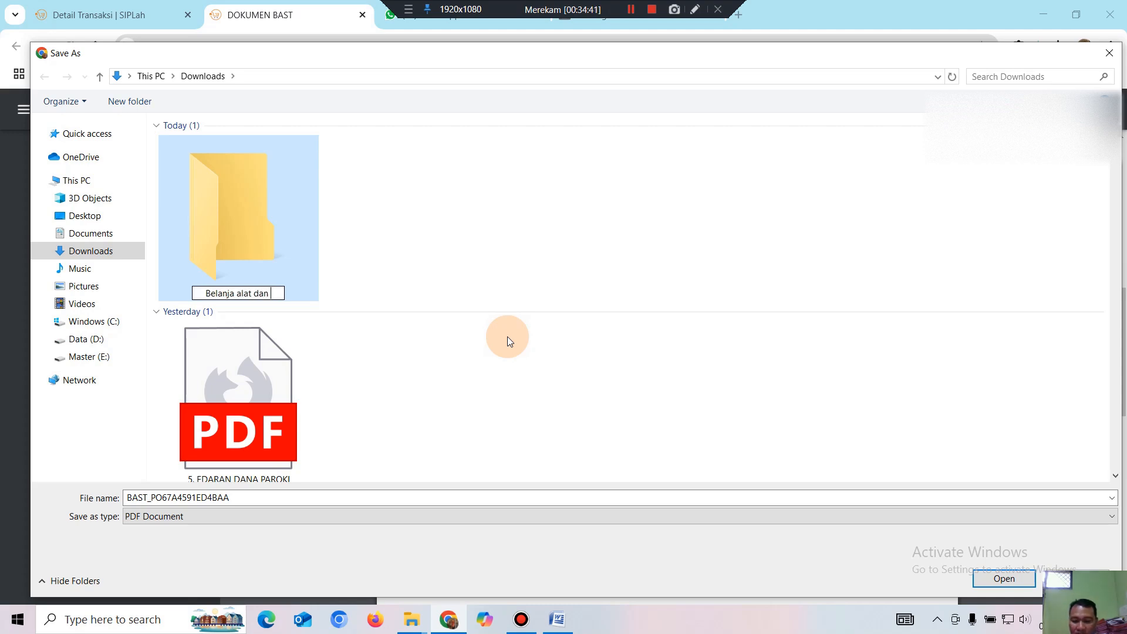
text(bahan )
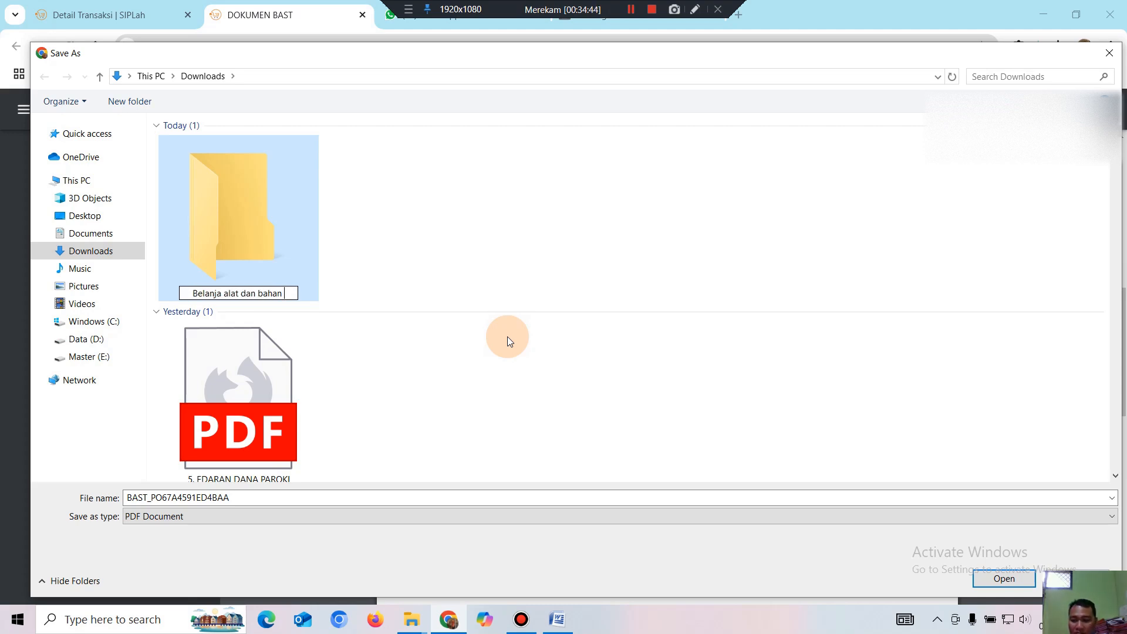
text(januar)
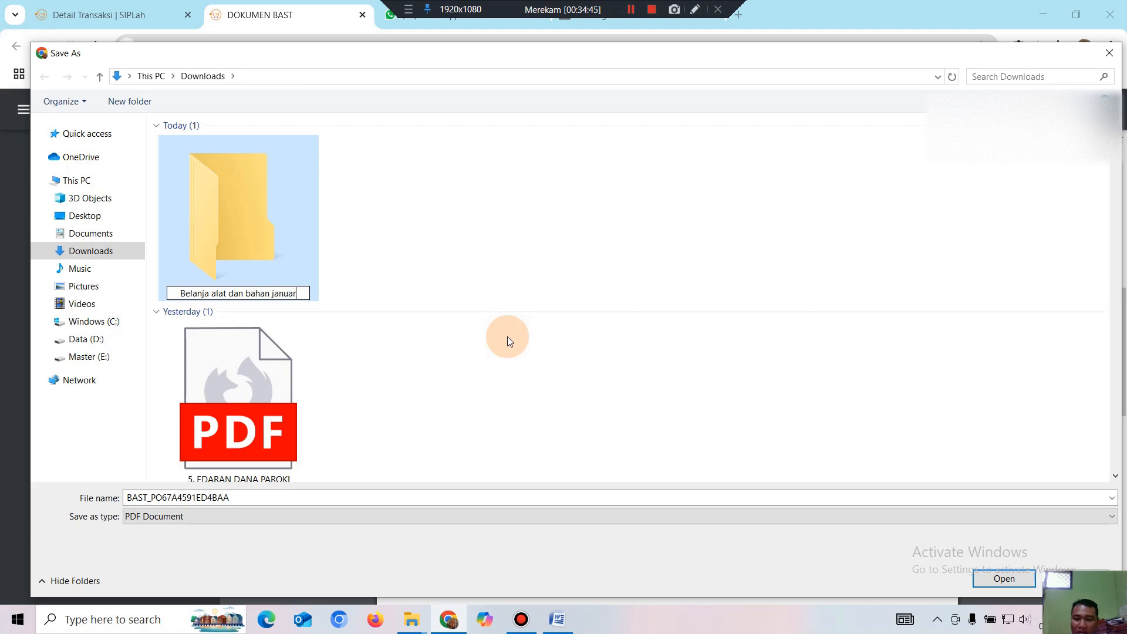
text(i 2025)
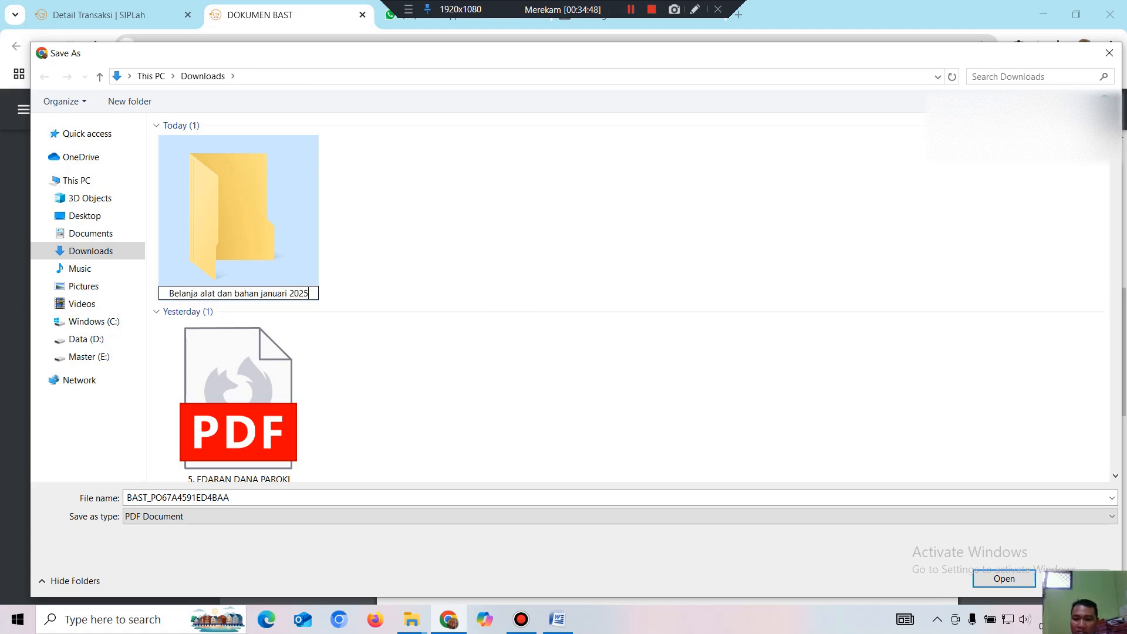
click(485, 231)
Save the BAST PDF inside the new 'Belanja alat dan bahan januari 2025' folder.
click(280, 230)
double_click(280, 231)
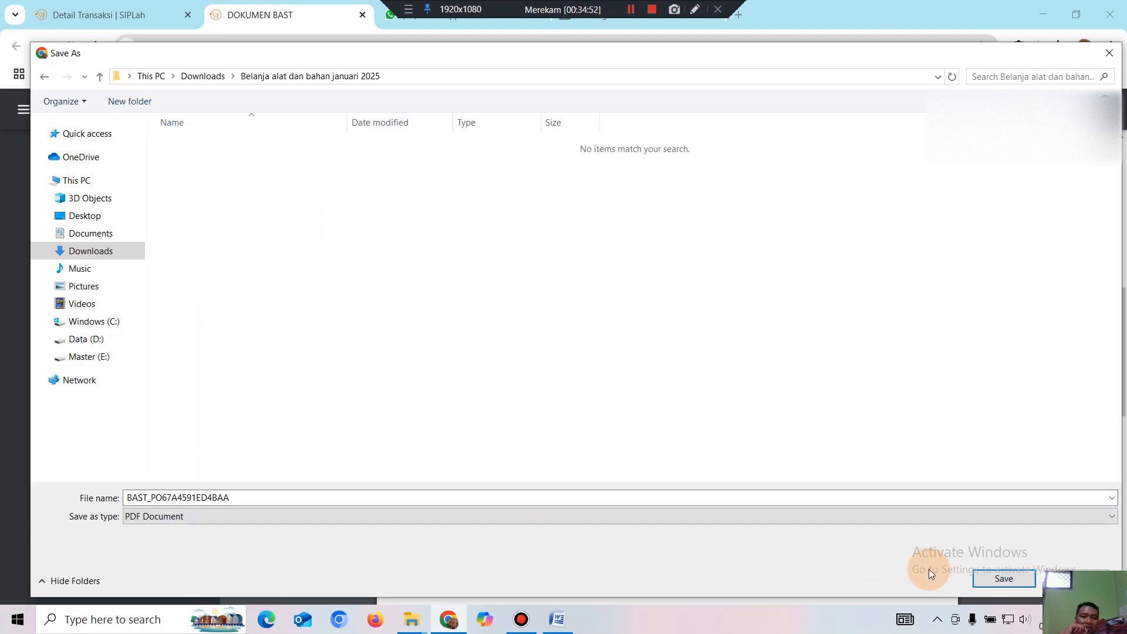
click(1003, 578)
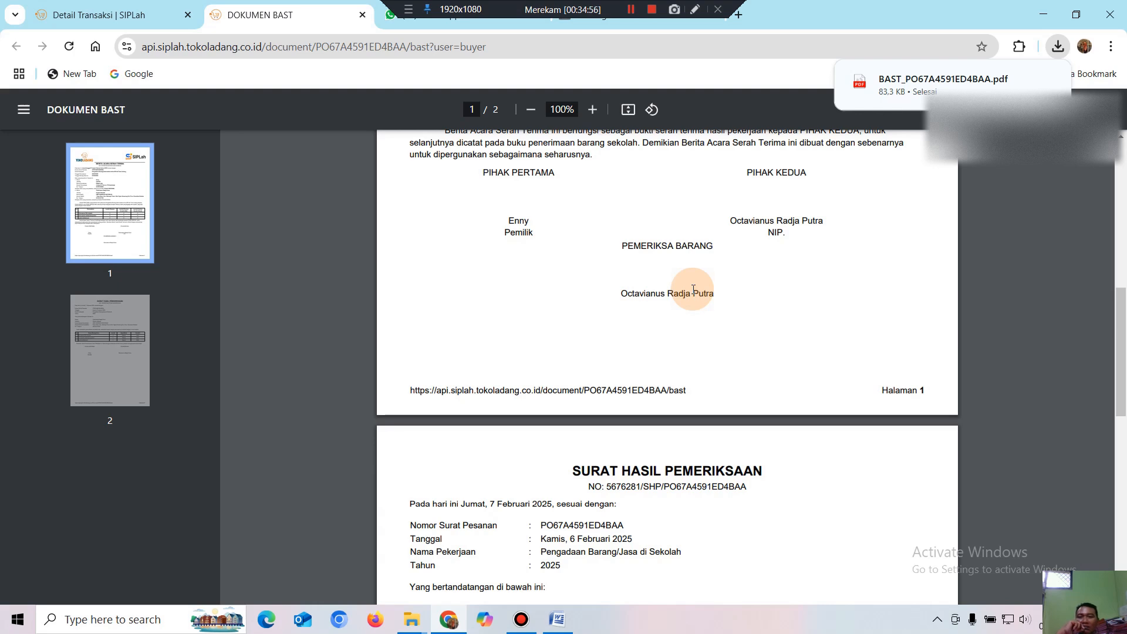
Close the PDF tab and the Bank SUMSELBABEL virtual account popup to reveal Detail Transaksi.
click(363, 15)
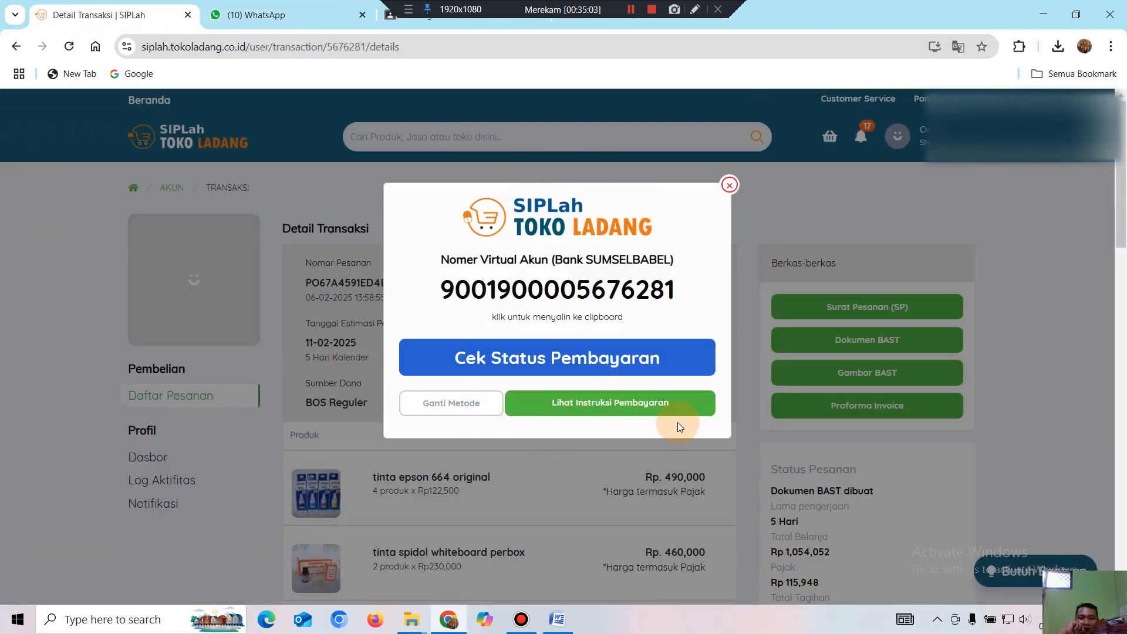
click(730, 187)
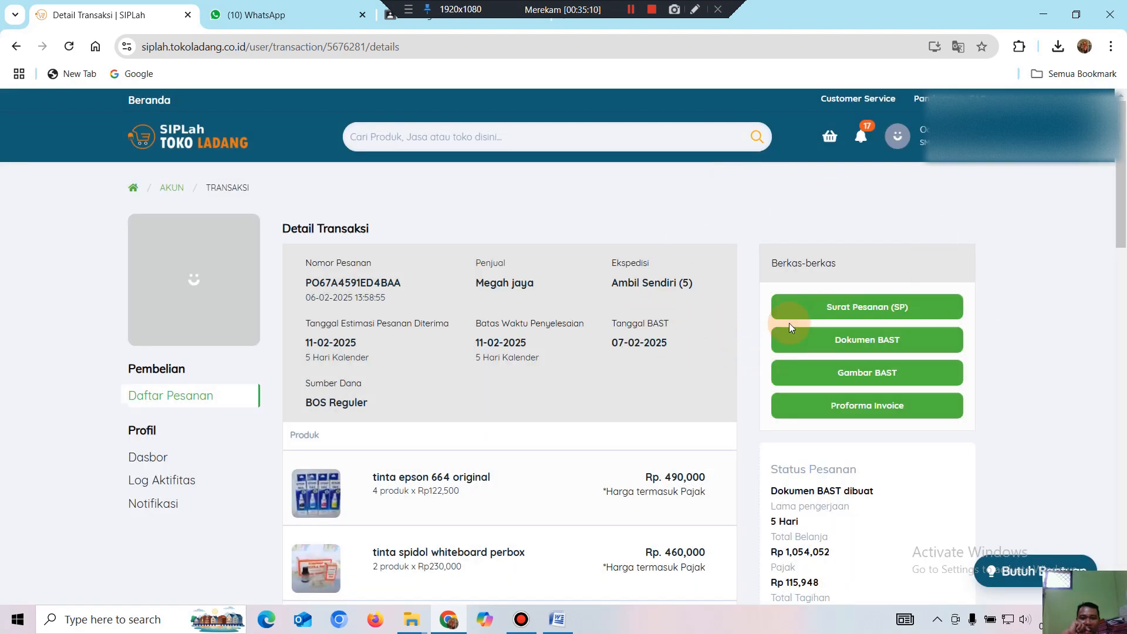
scroll(751, 346, down, 3)
scroll(734, 346, up, 2)
scroll(735, 346, up, 1)
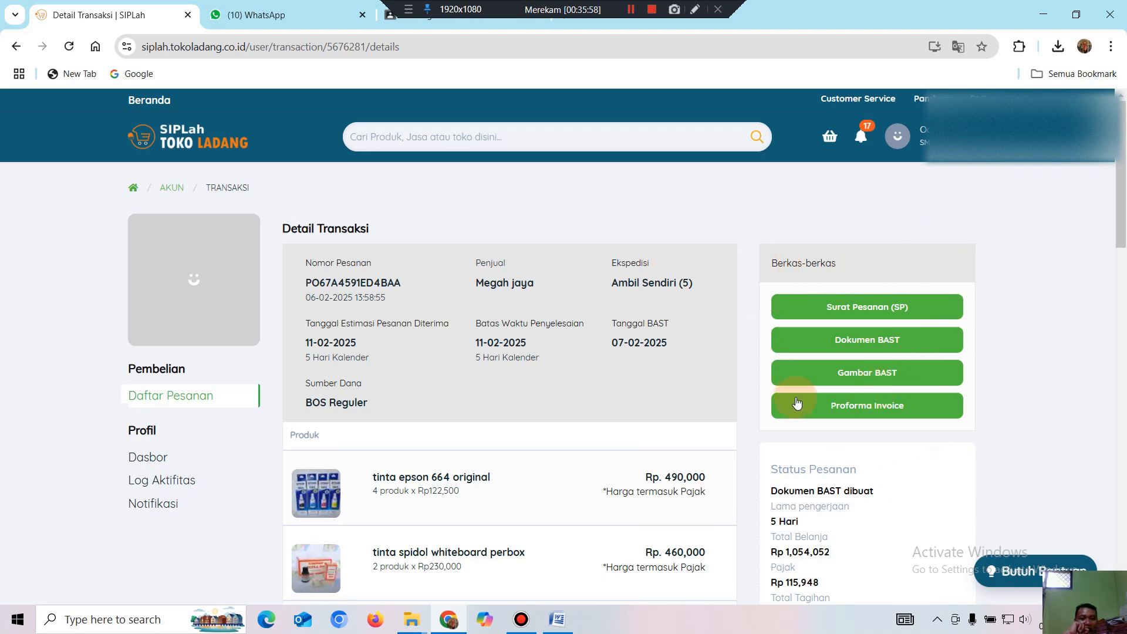
Download the Surat Pesanan (SP) as PO_PO67A4591ED4BAA.pdf, then close its tab.
click(873, 313)
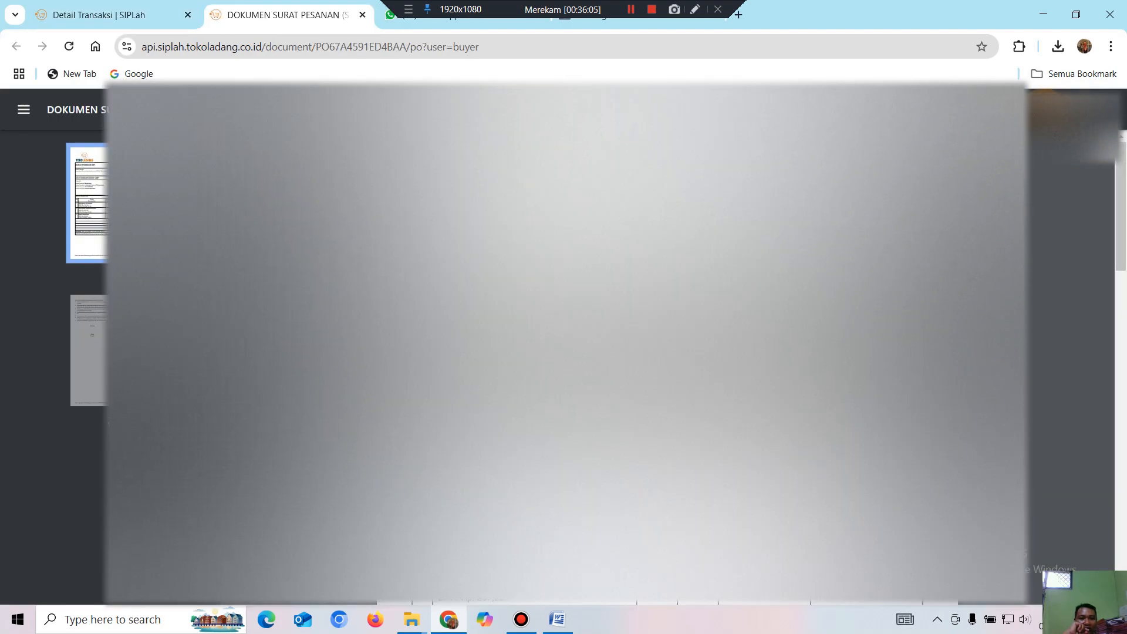
click(1046, 109)
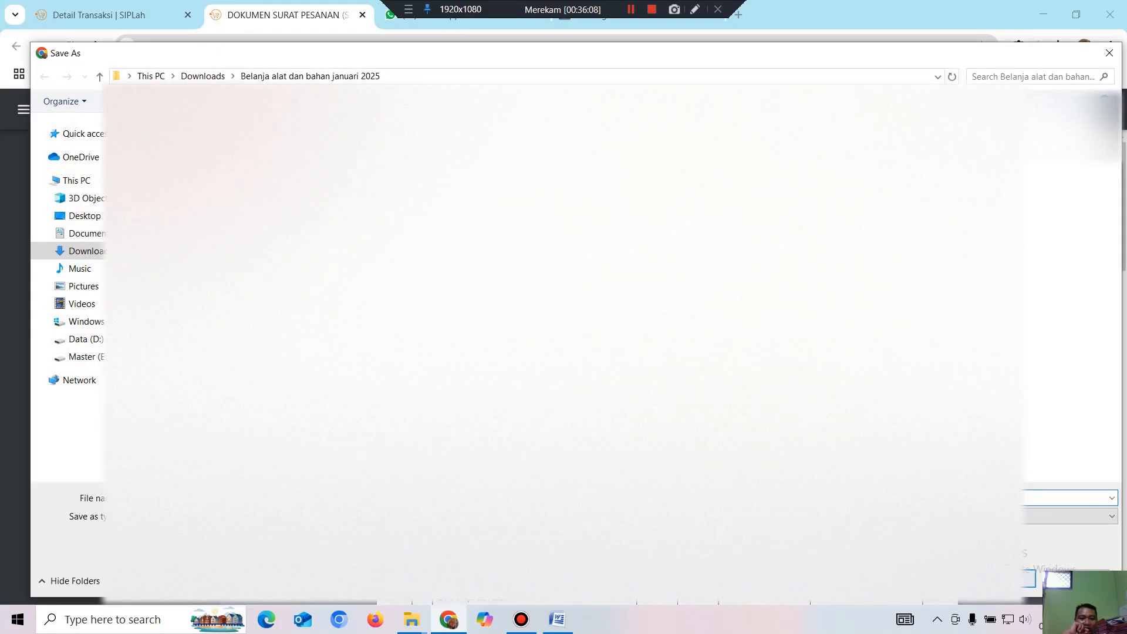
key(Return)
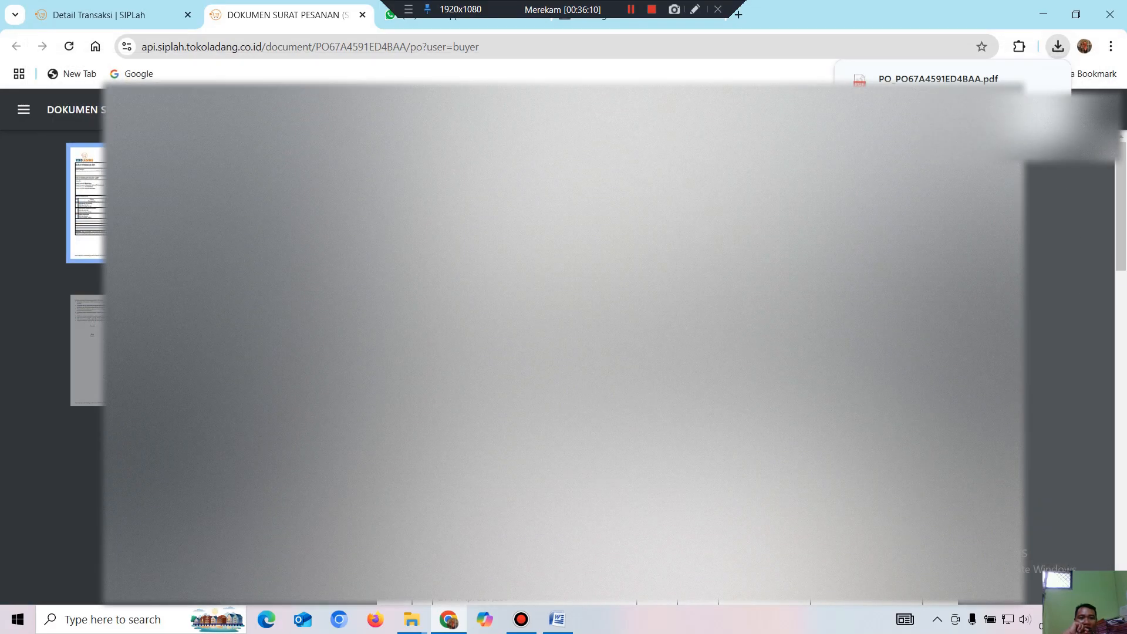
click(362, 15)
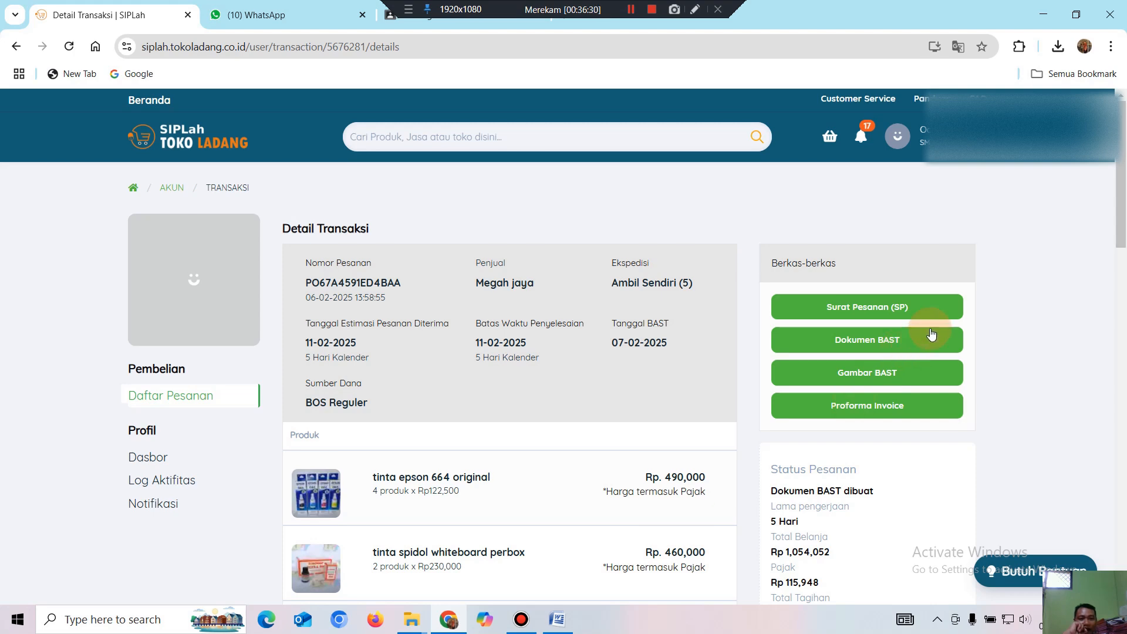
click(932, 334)
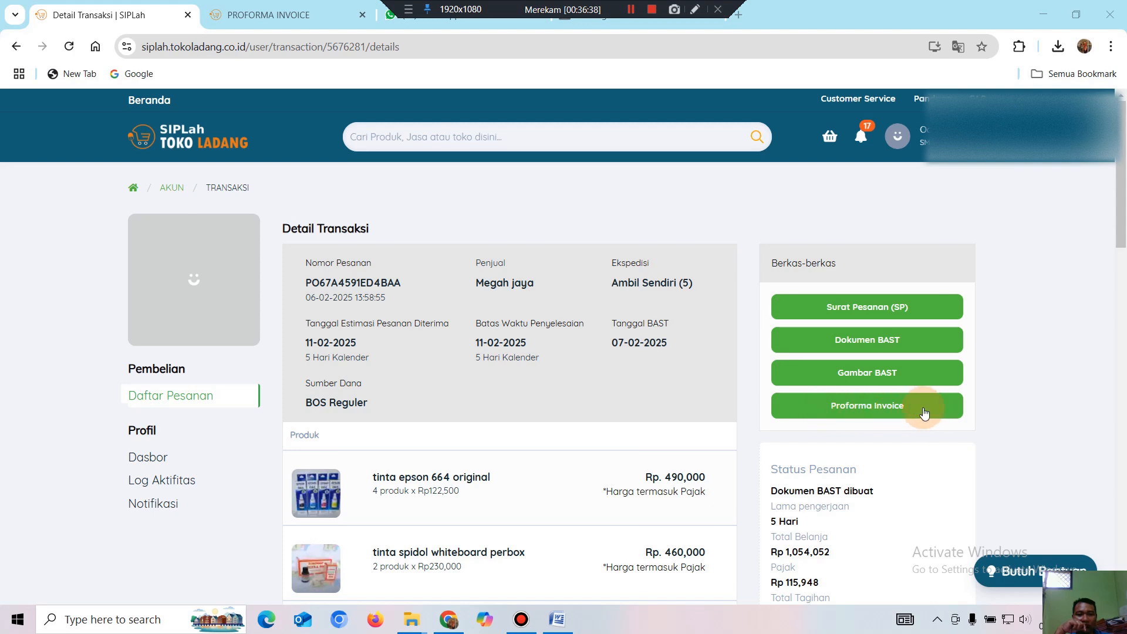
click(312, 15)
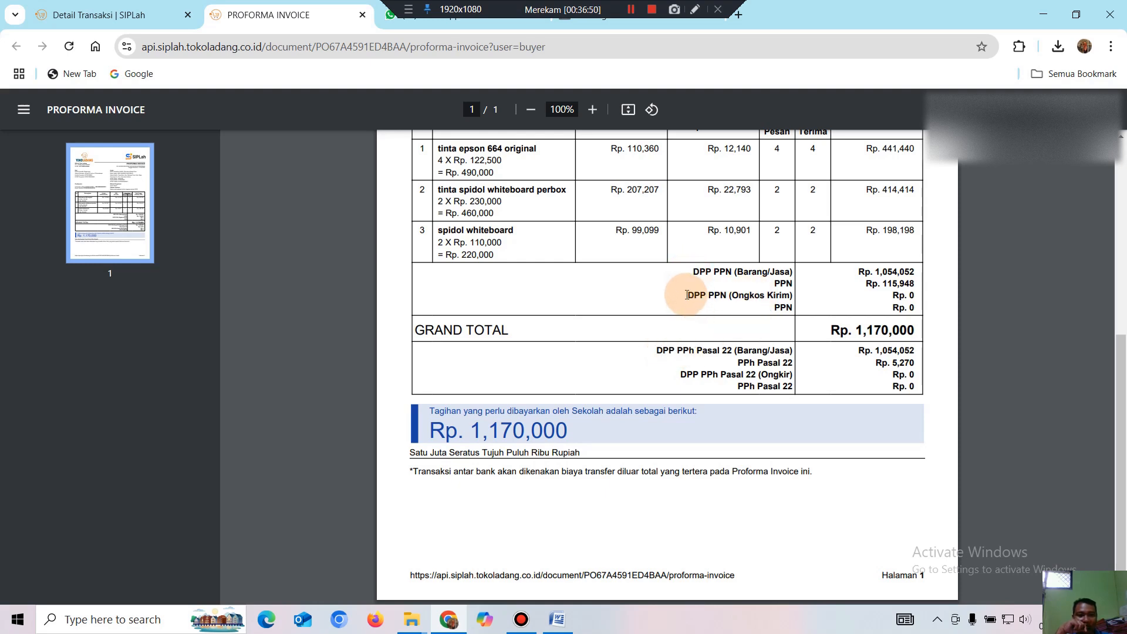
drag(688, 295, 727, 296)
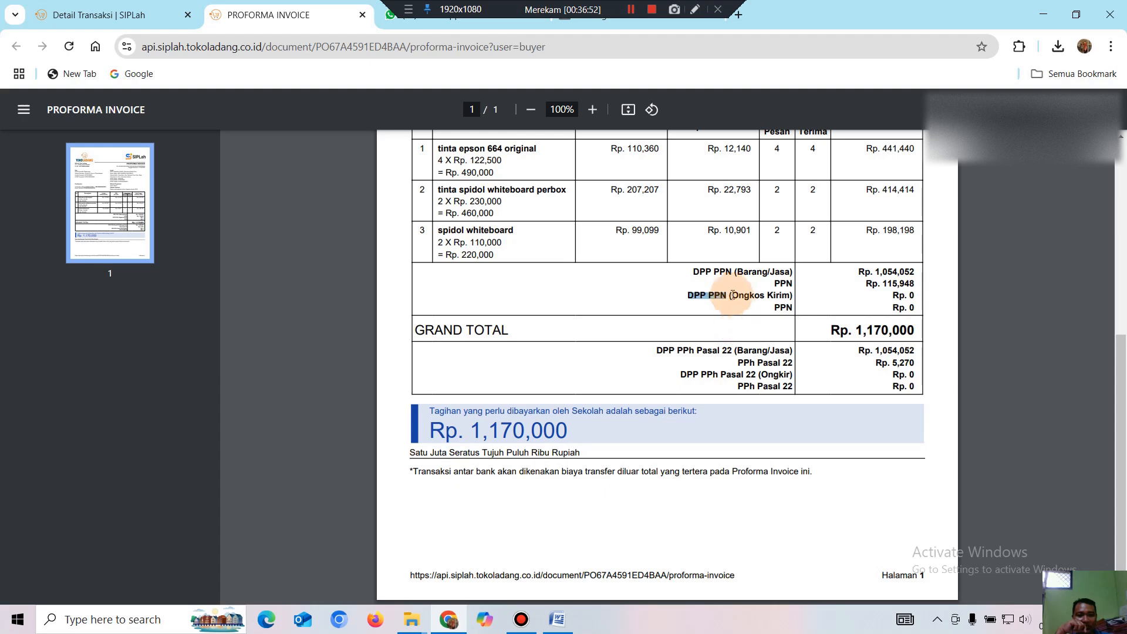
drag(736, 367, 757, 375)
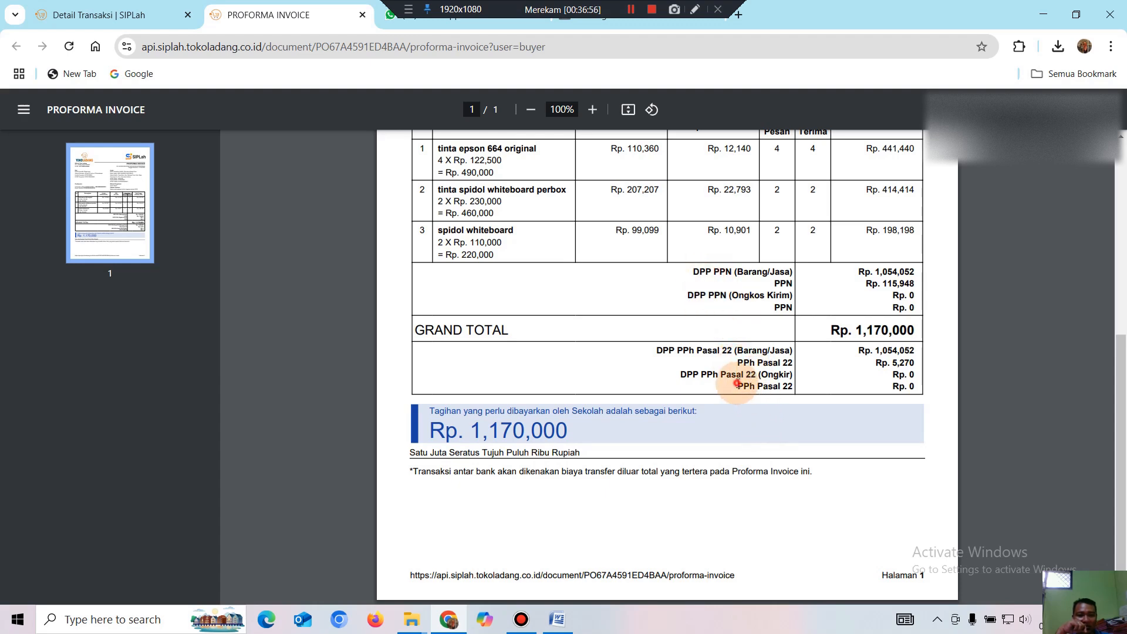
click(874, 362)
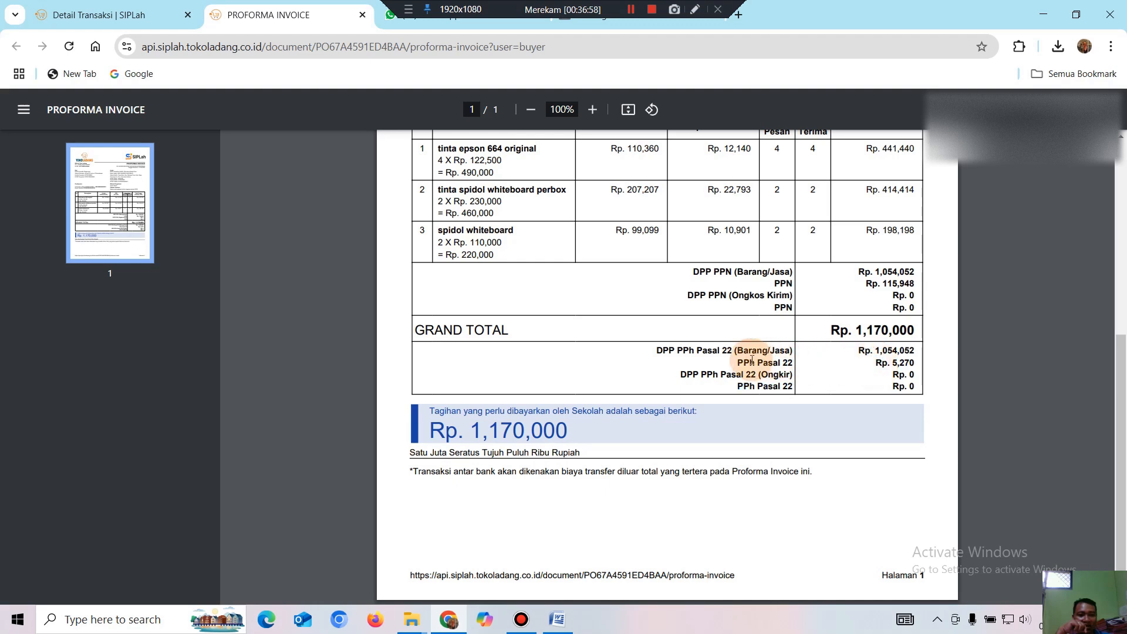
drag(736, 363, 904, 364)
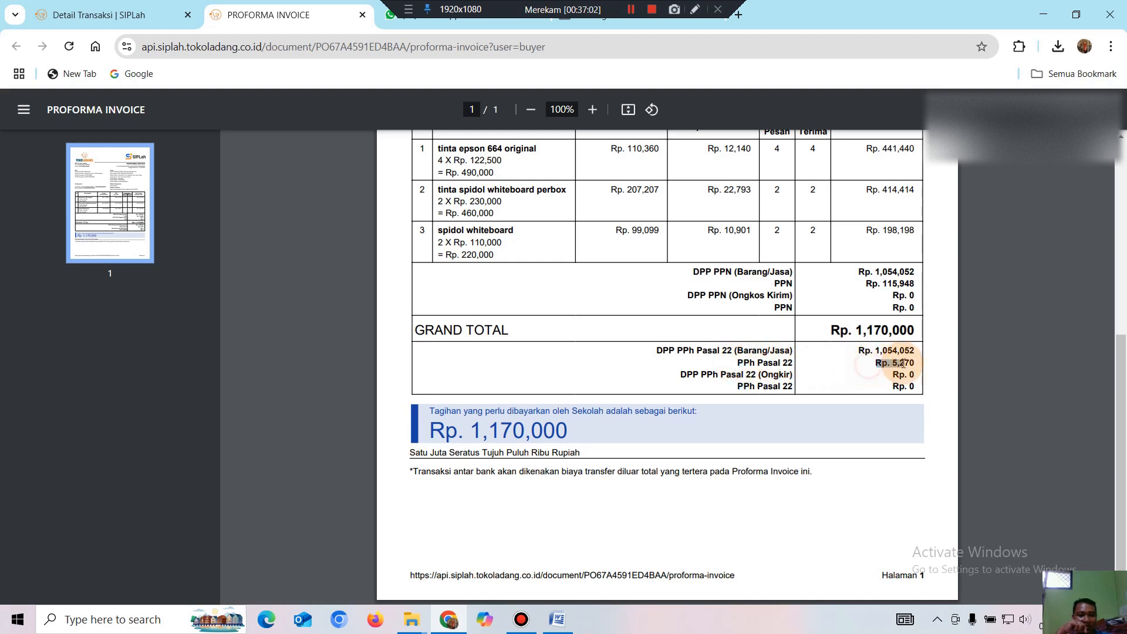
click(871, 399)
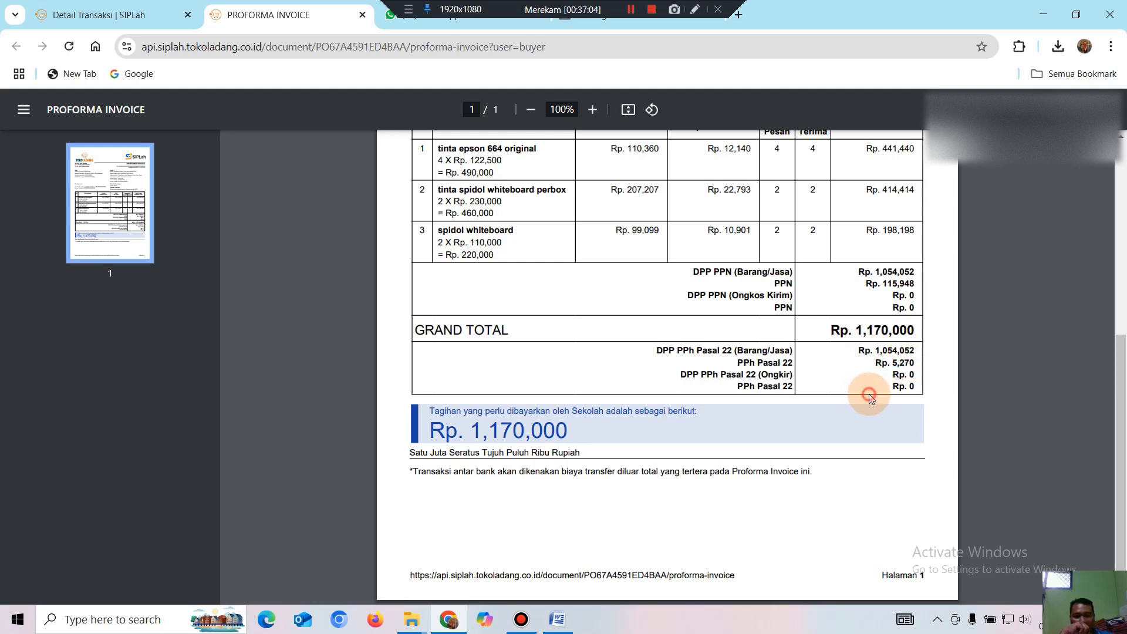
drag(797, 288, 774, 286)
drag(869, 284, 915, 284)
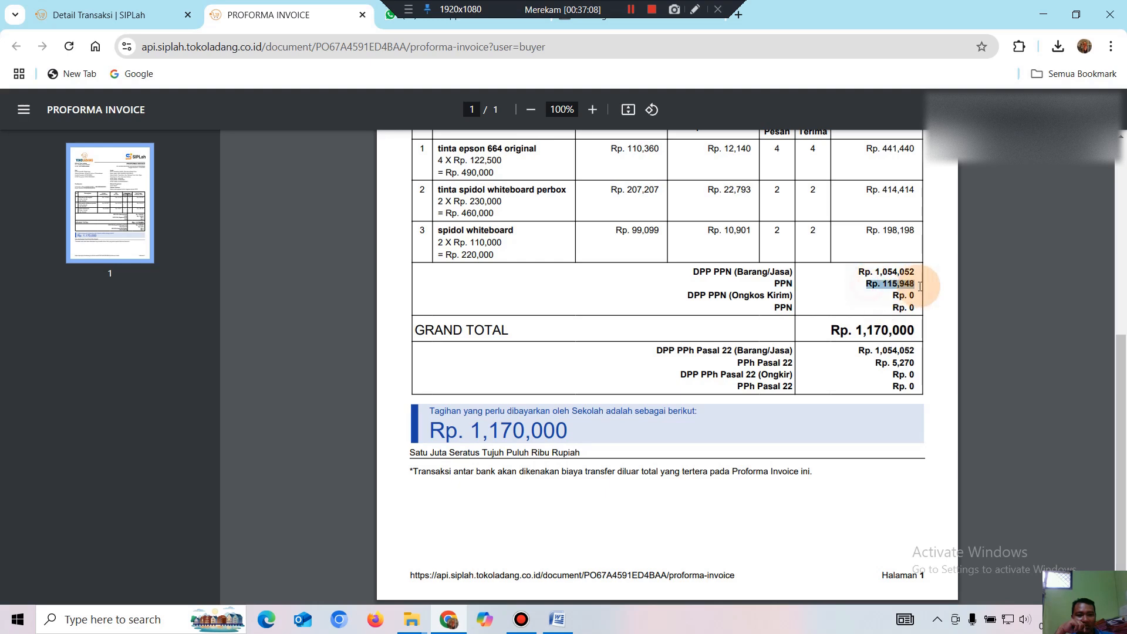
click(882, 353)
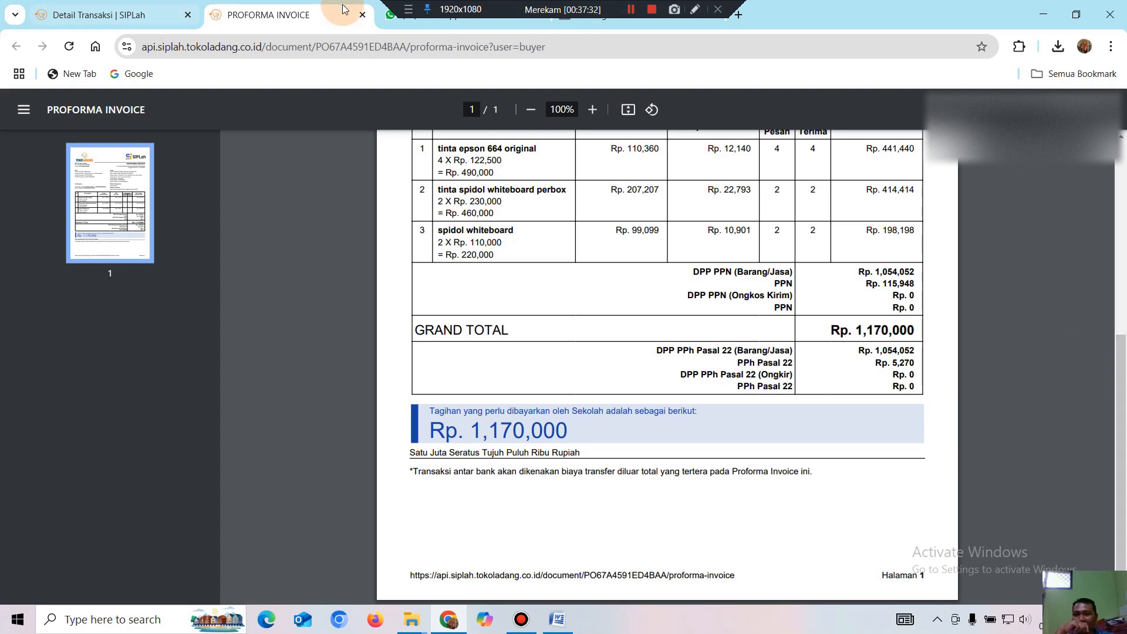
click(362, 15)
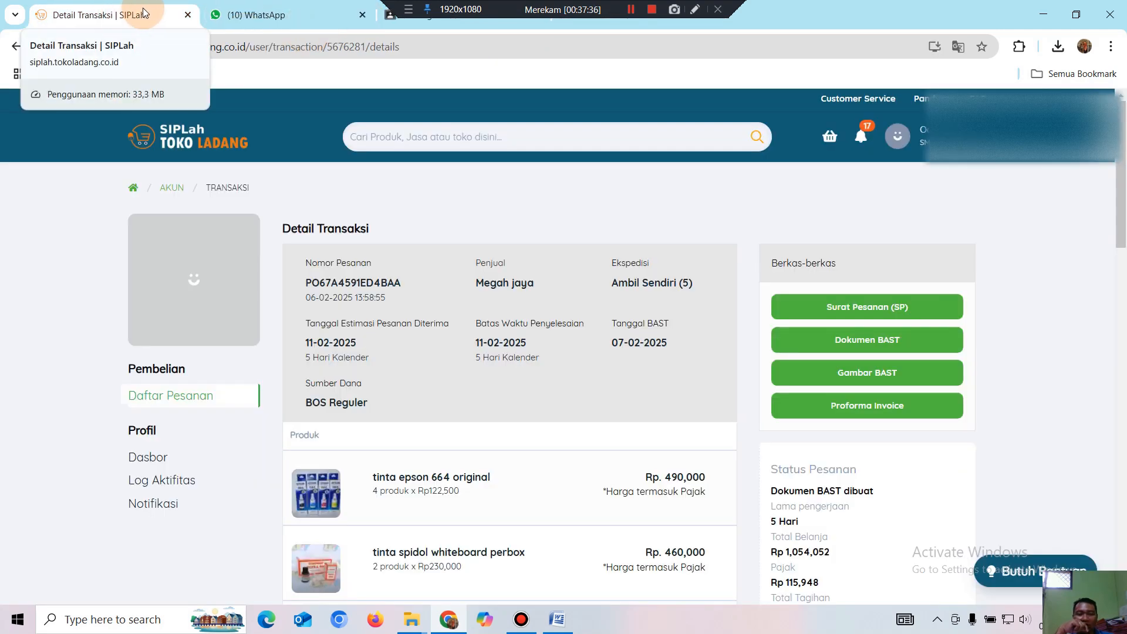
click(898, 137)
click(887, 193)
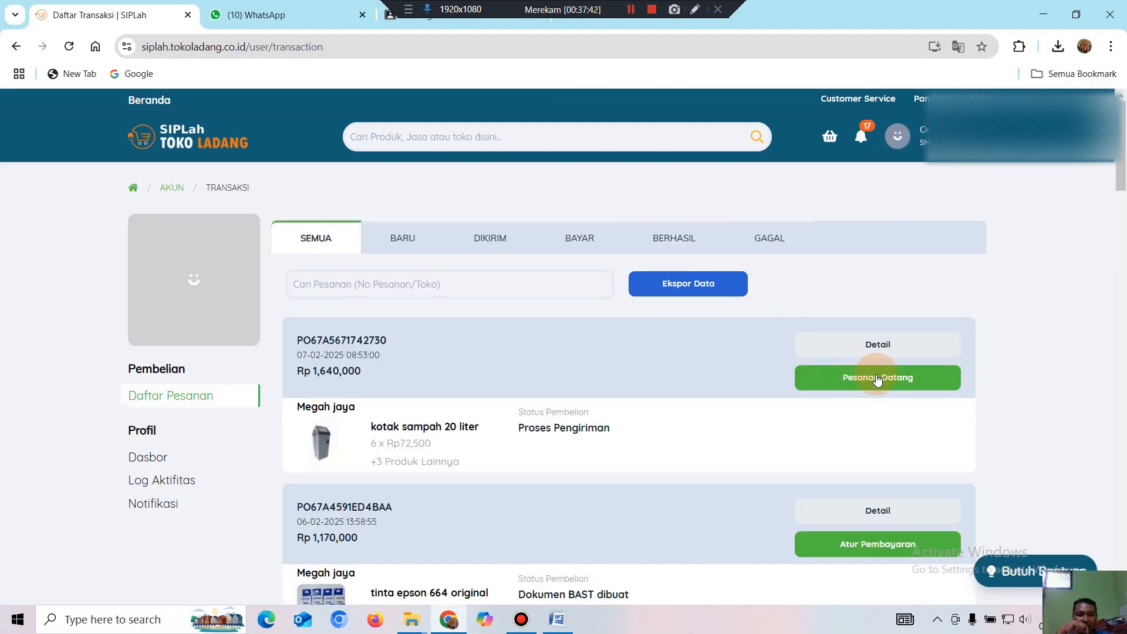
scroll(877, 379, down, 1)
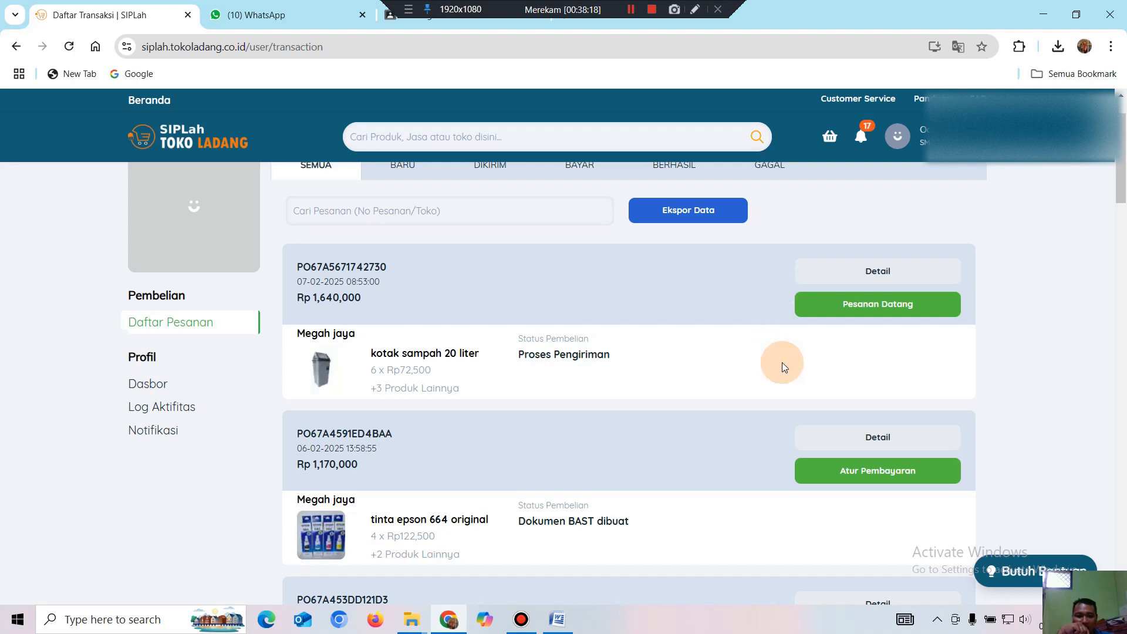
scroll(786, 358, down, 4)
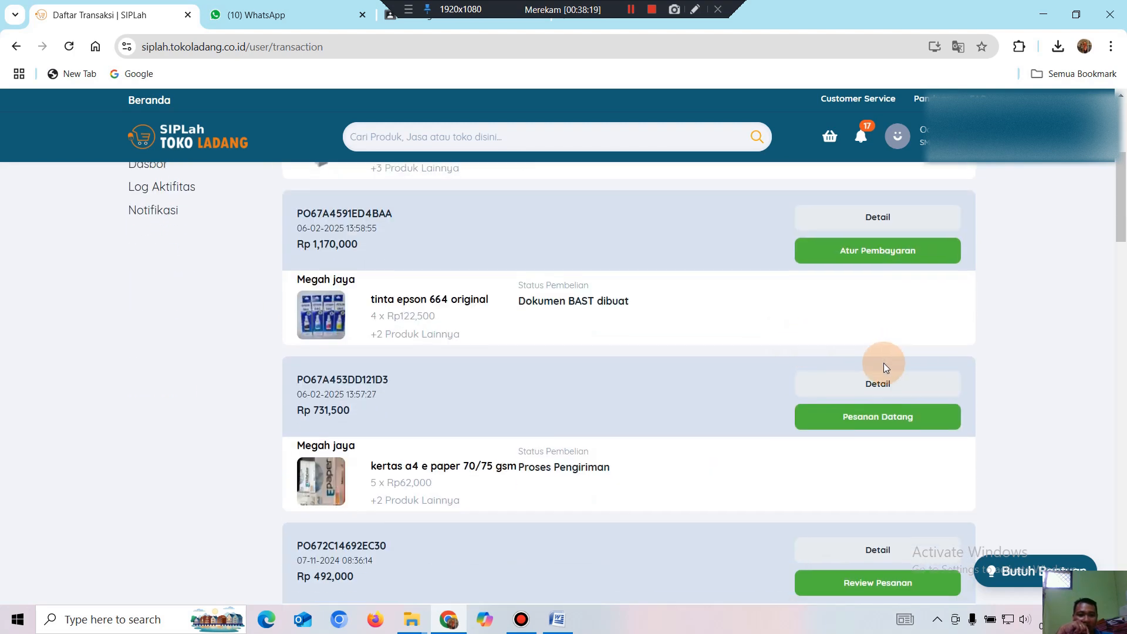
scroll(885, 364, up, 3)
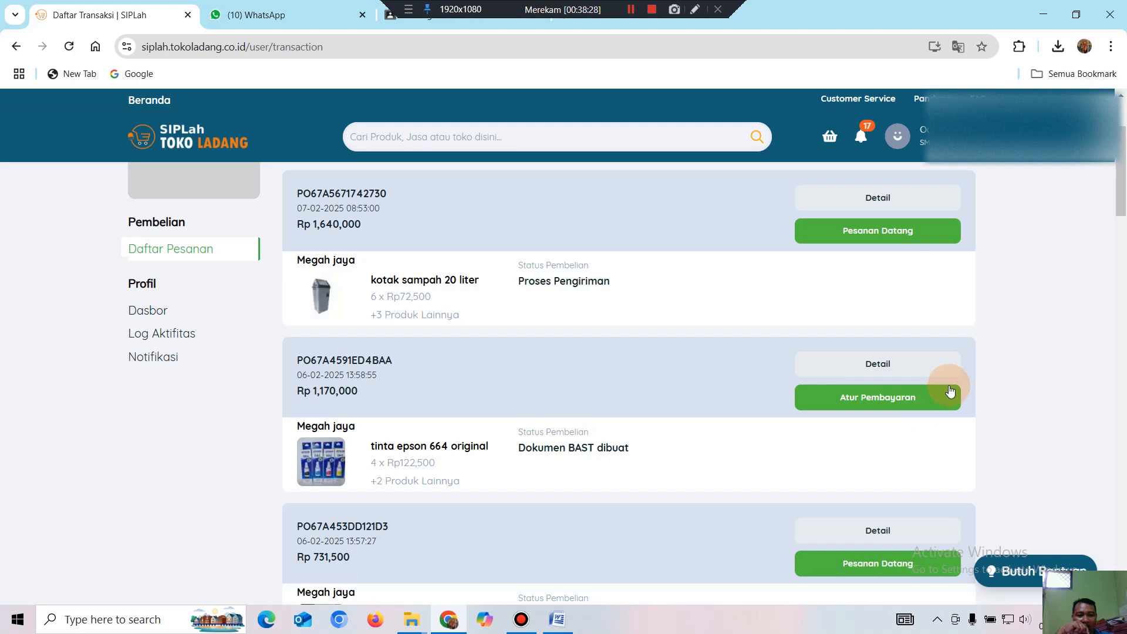
scroll(949, 384, down, 2)
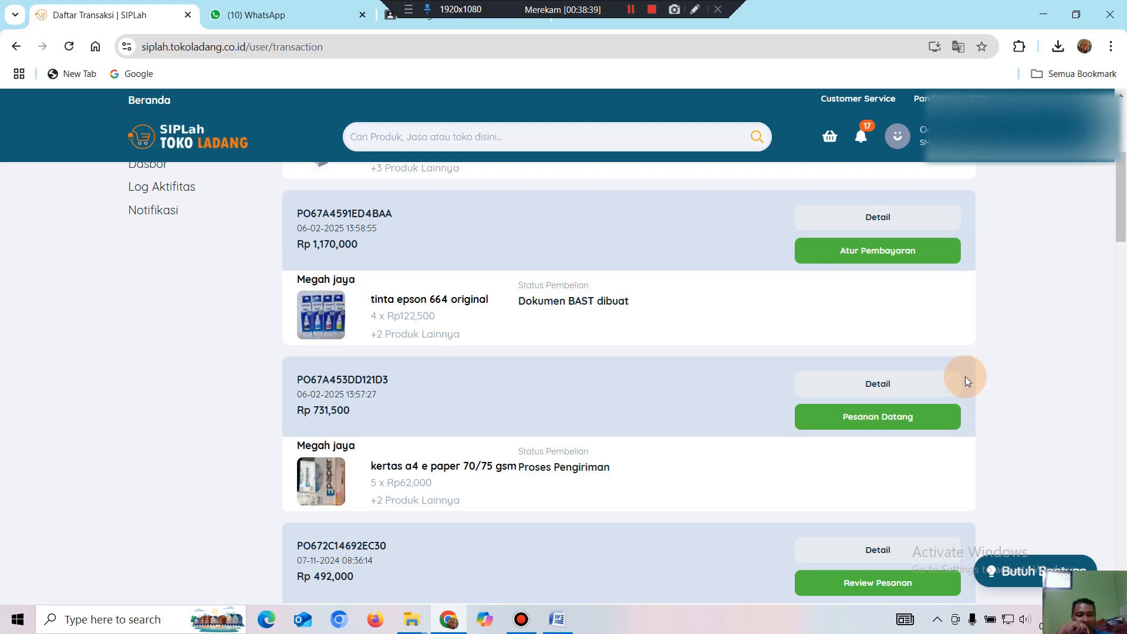
scroll(1086, 230, up, 3)
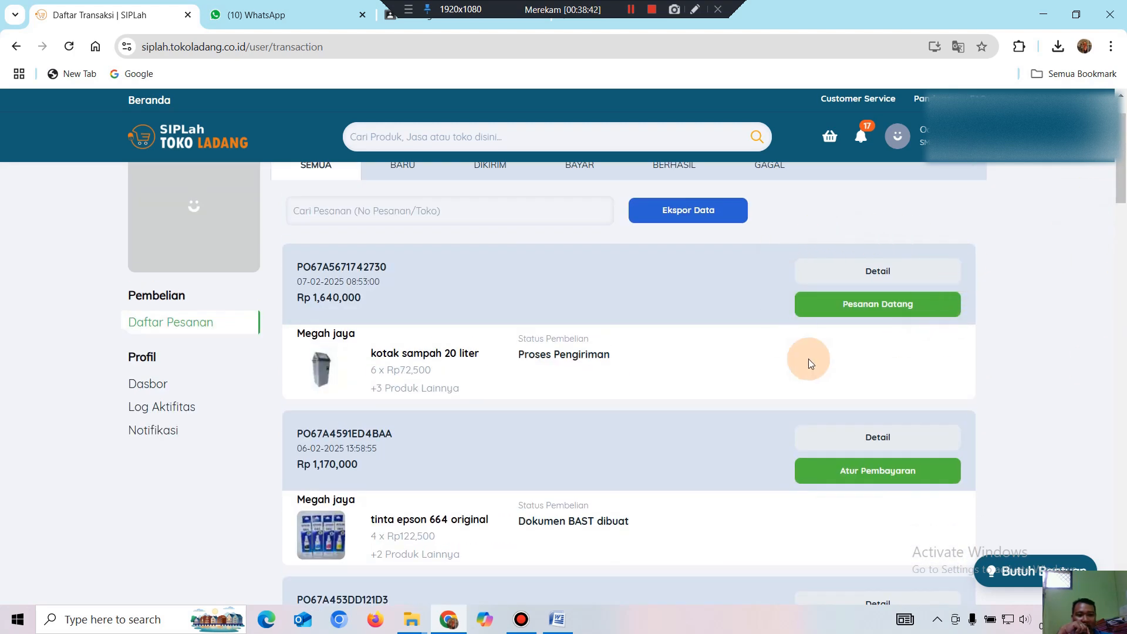
scroll(904, 393, down, 3)
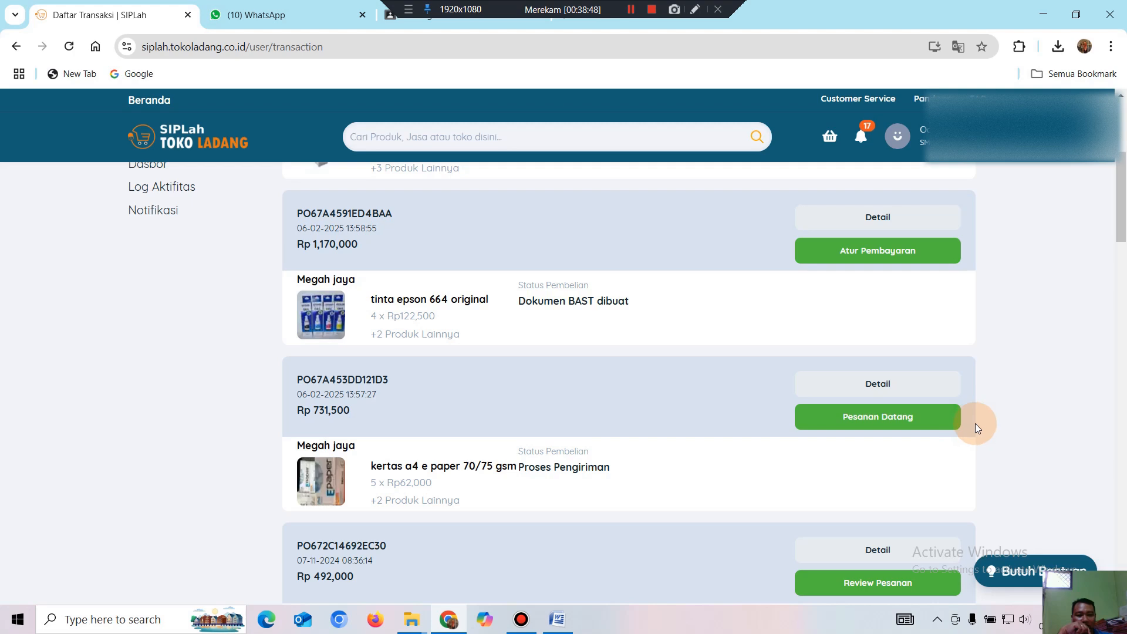
Report order PO67A453DD121D3 as arrived at the school and open its BAST form.
click(870, 422)
click(636, 312)
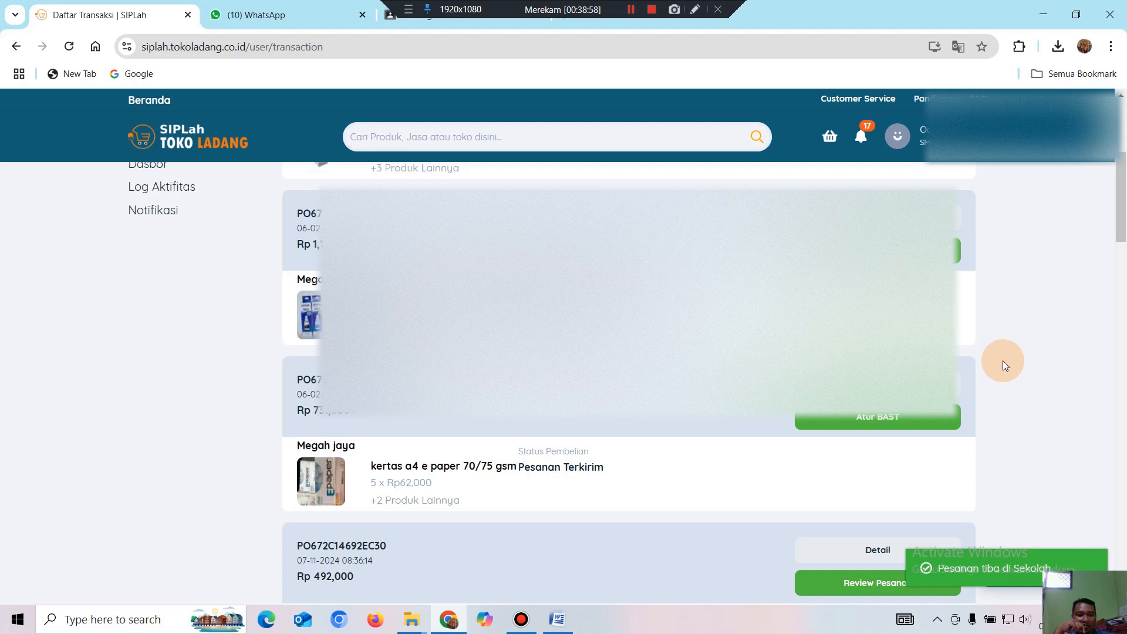
click(867, 421)
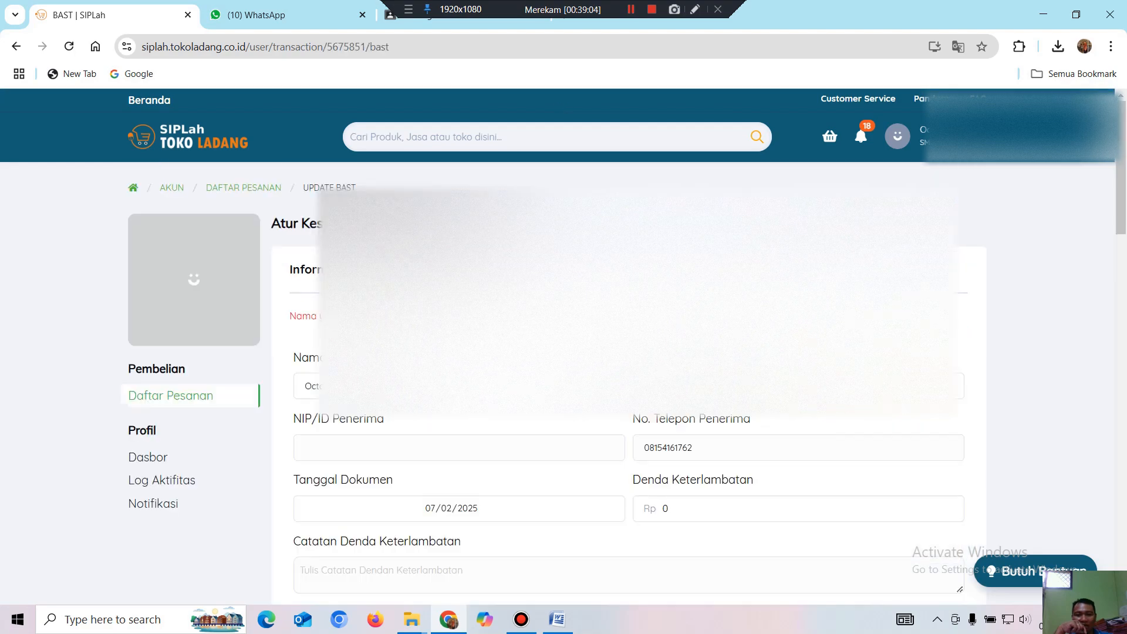
Enter good-condition quantities 5, 1 and 5 for the three paper items and save with Lanjut.
scroll(865, 417, down, 8)
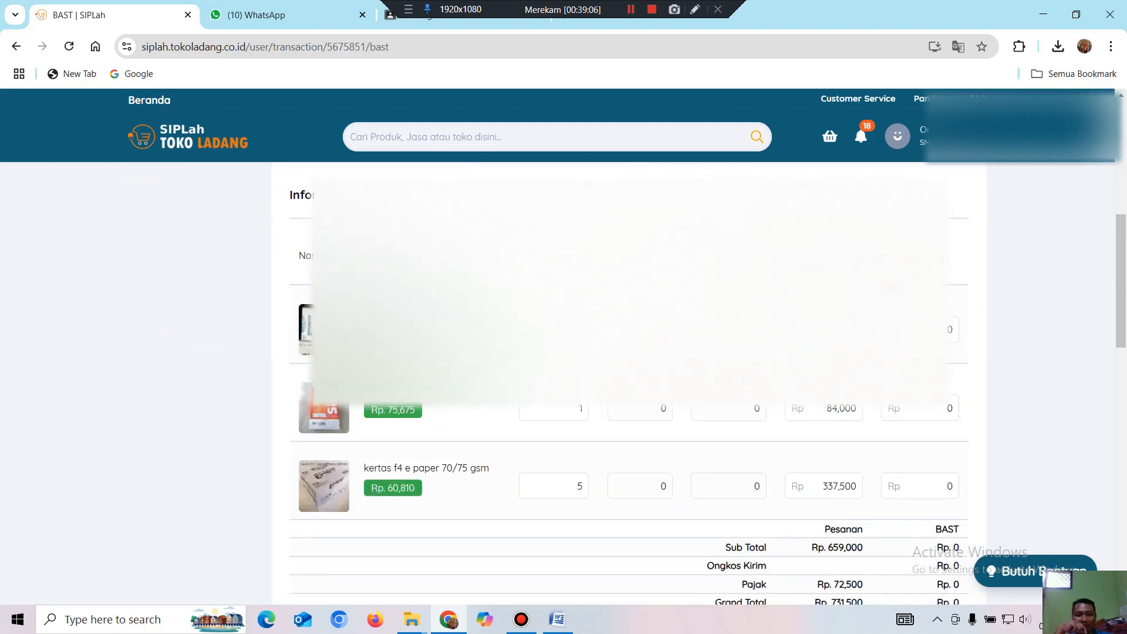
drag(653, 330, 705, 331)
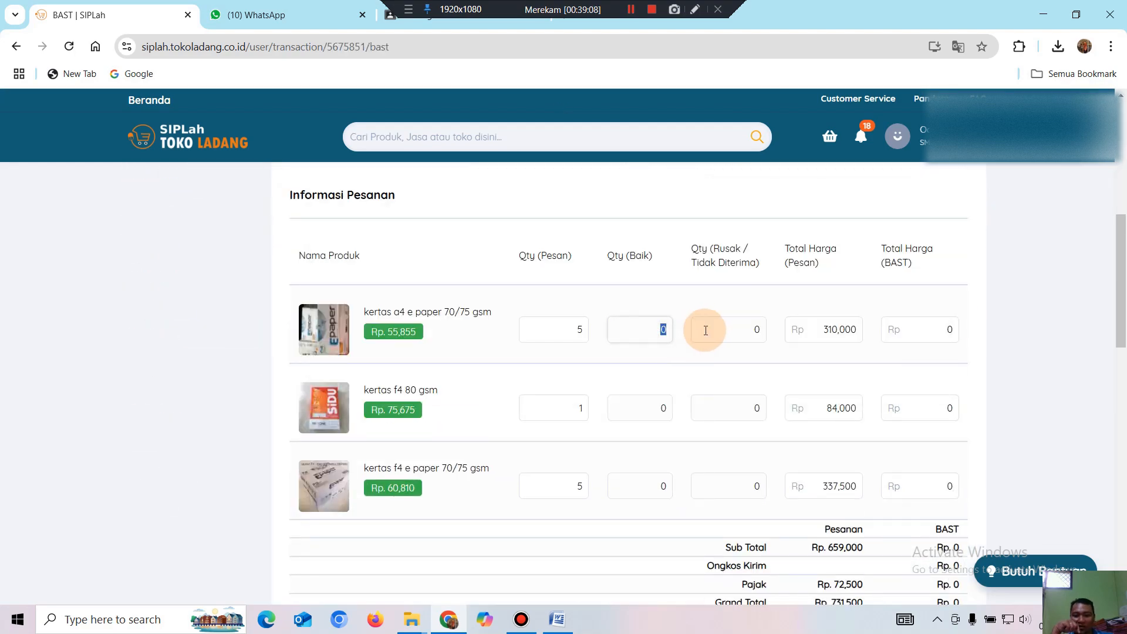
text(5)
drag(659, 408, 698, 419)
text(1)
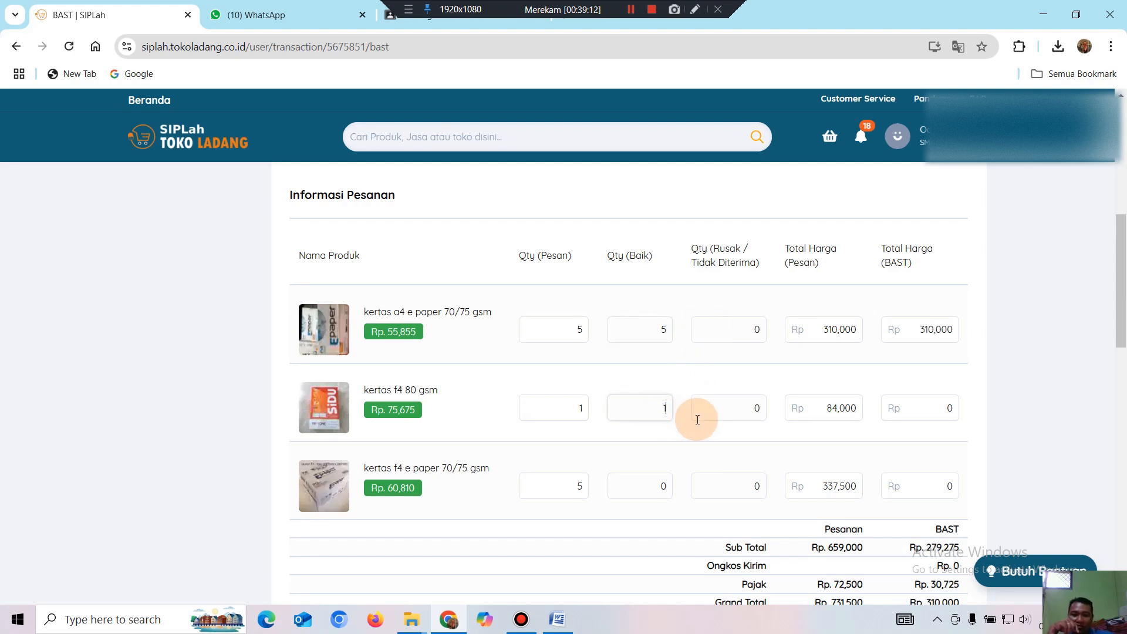
double_click(661, 486)
text(5)
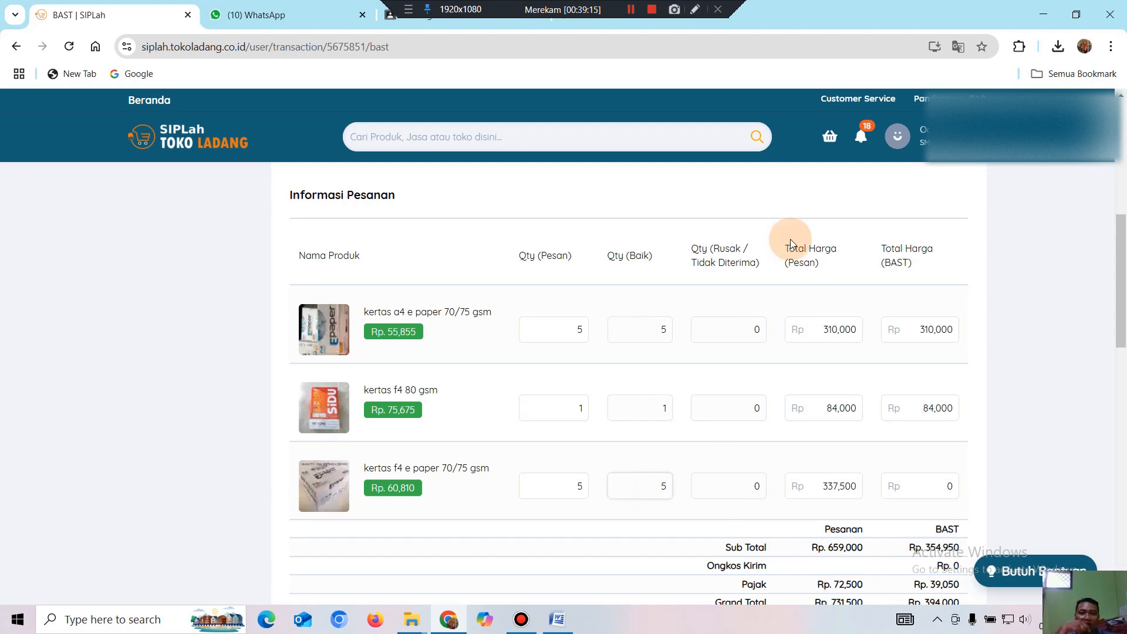
scroll(822, 304, down, 3)
click(940, 440)
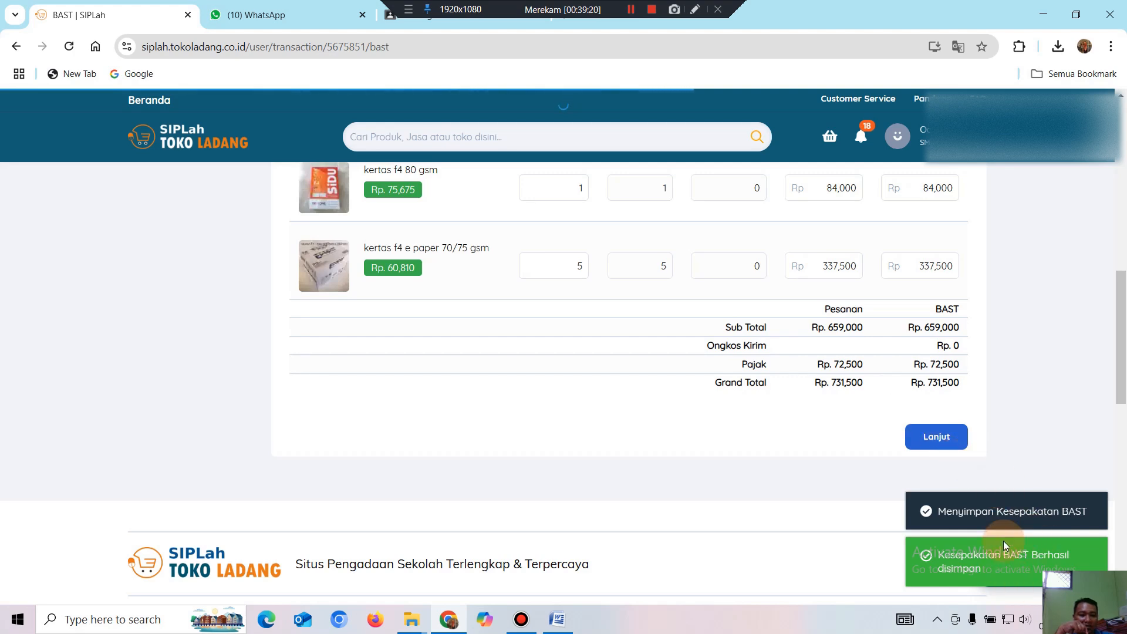
Upload the Epaper boxes image from Downloads as the received-goods photo via Tambah Foto.
scroll(1002, 488, up, 3)
scroll(1019, 519, down, 2)
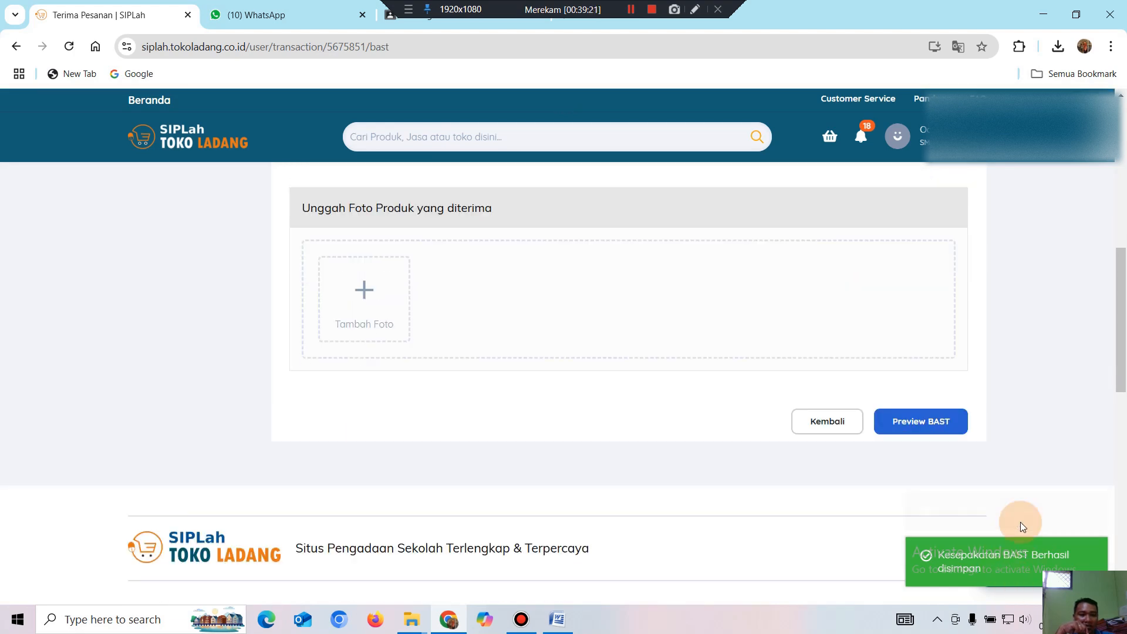
scroll(607, 317, up, 3)
scroll(540, 364, up, 3)
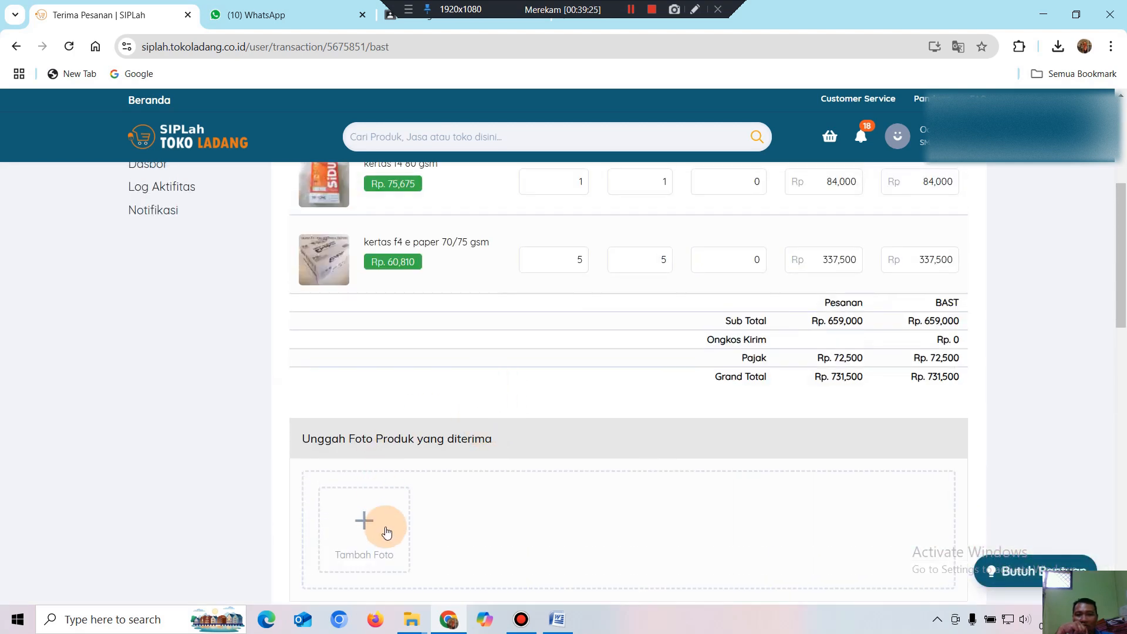
scroll(394, 503, up, 3)
scroll(392, 497, down, 3)
click(381, 541)
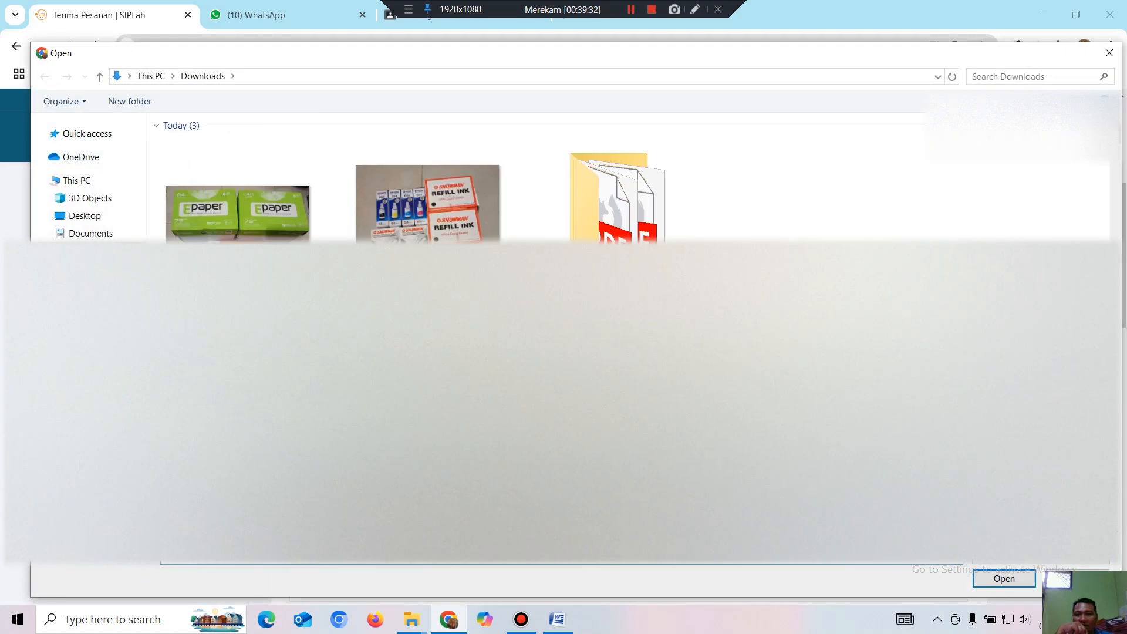
click(269, 237)
double_click(269, 236)
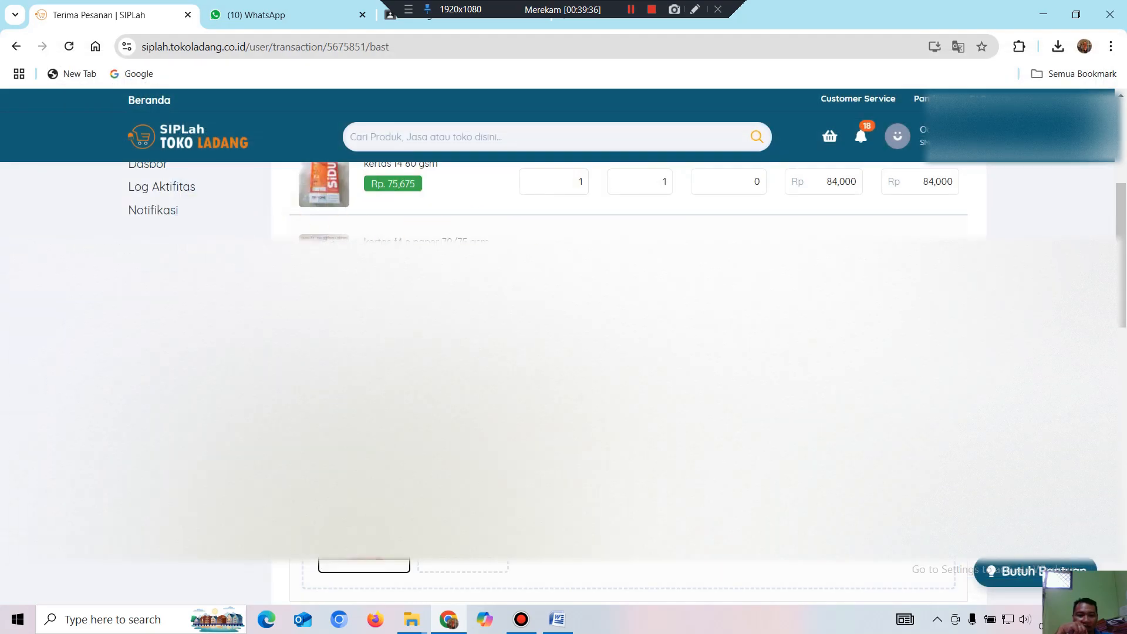
scroll(628, 381, down, 5)
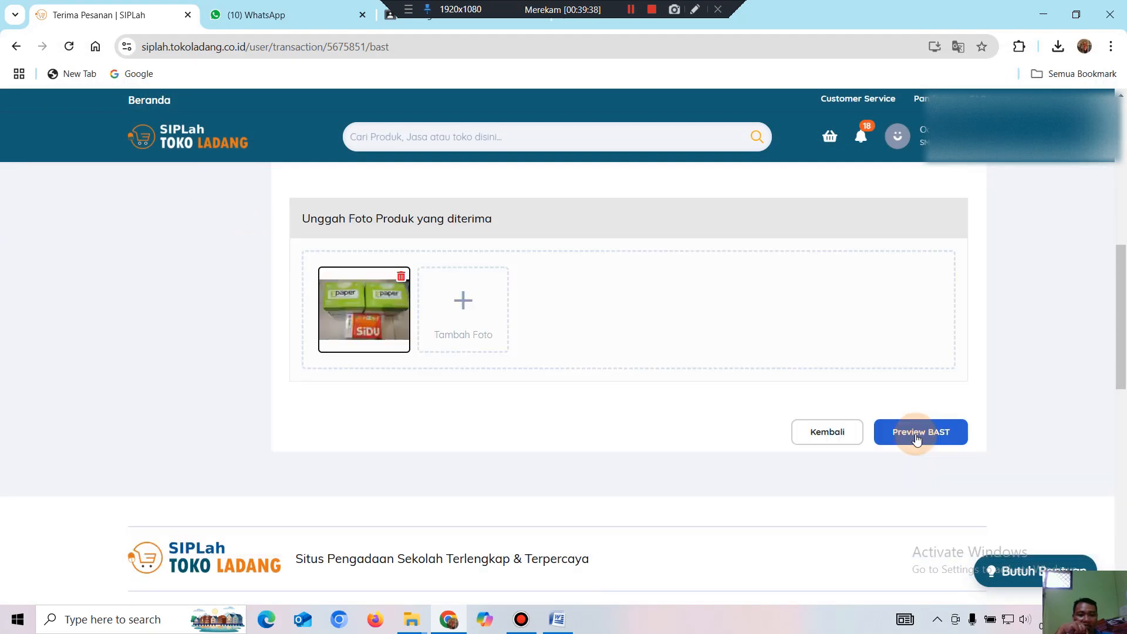
Preview the BAST, accept the declaration, choose Bank SUMSELBABEL virtual account, and confirm printing.
click(917, 439)
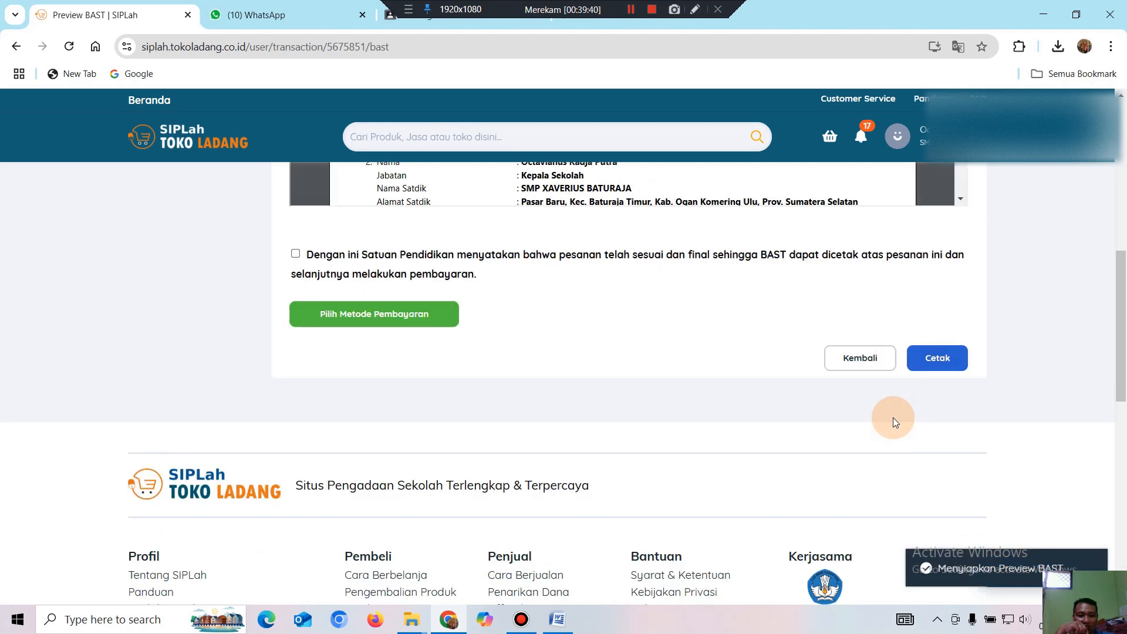
click(295, 254)
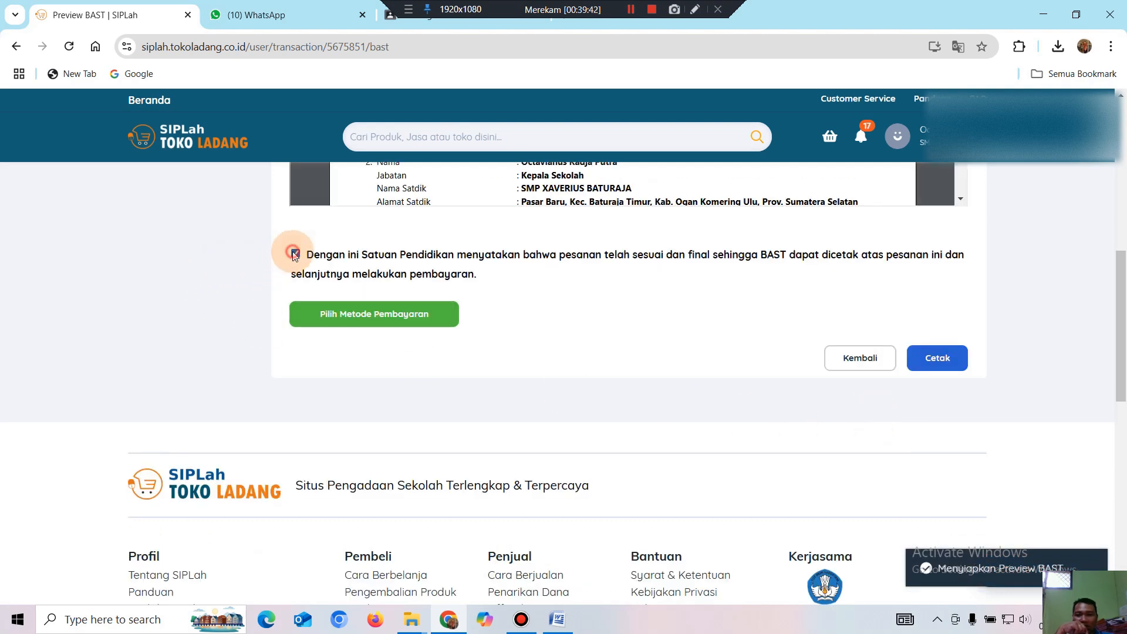
click(379, 321)
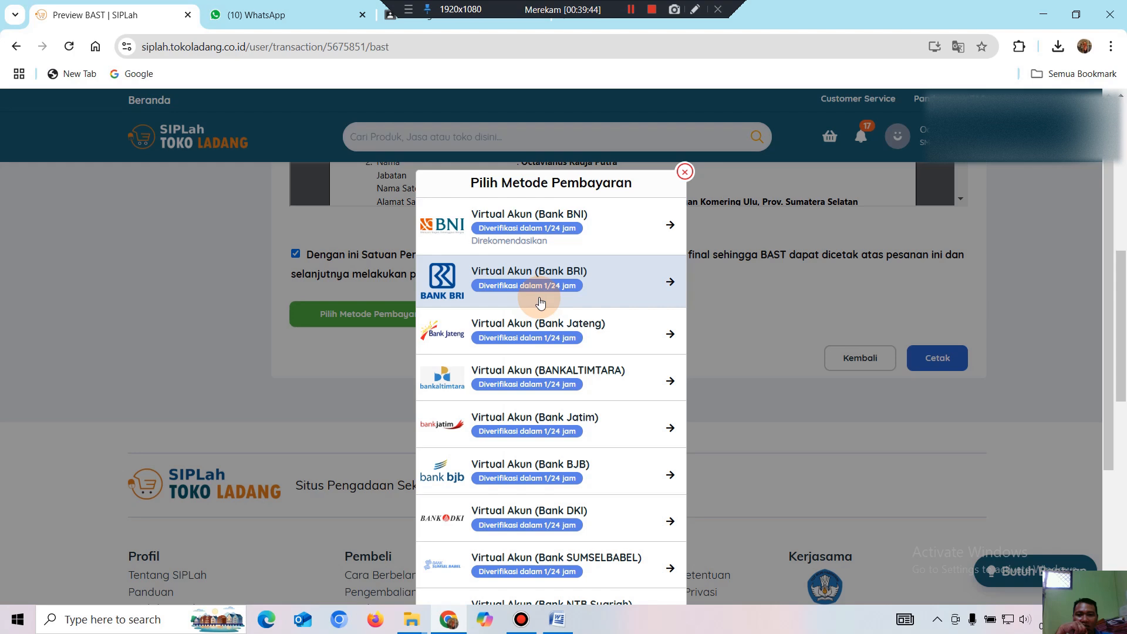
scroll(545, 403, down, 2)
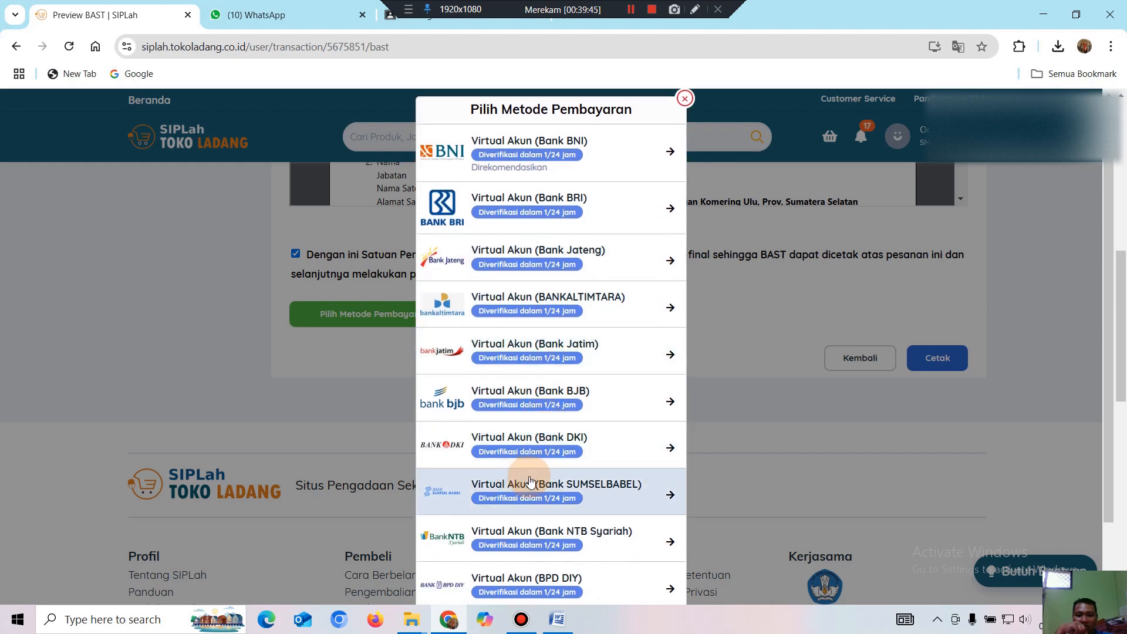
scroll(530, 482, down, 1)
click(548, 421)
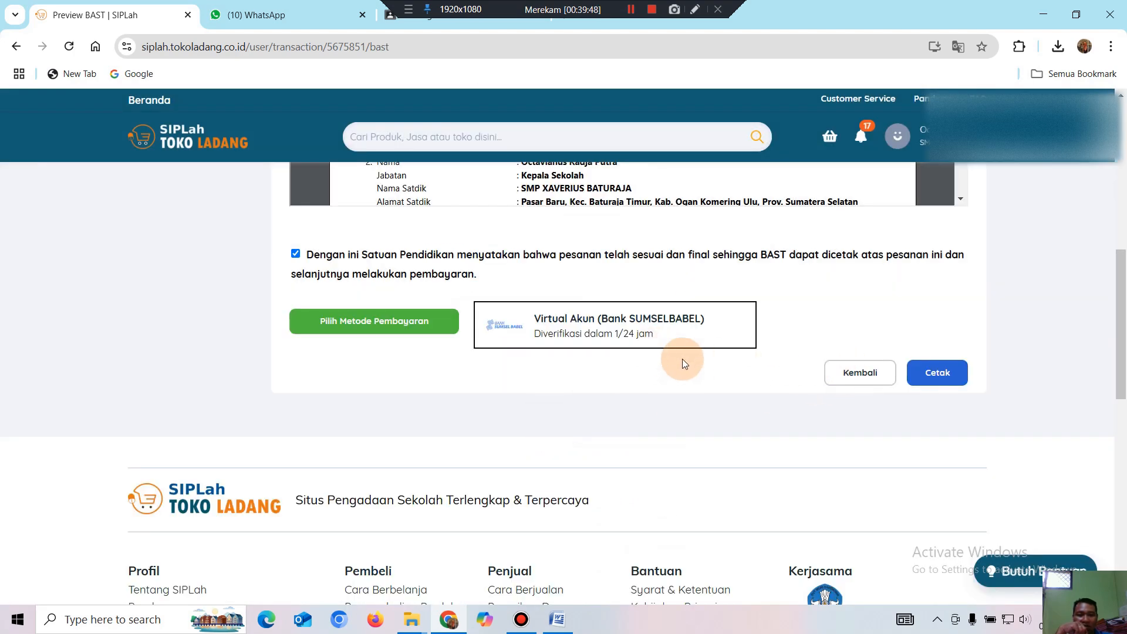
click(919, 382)
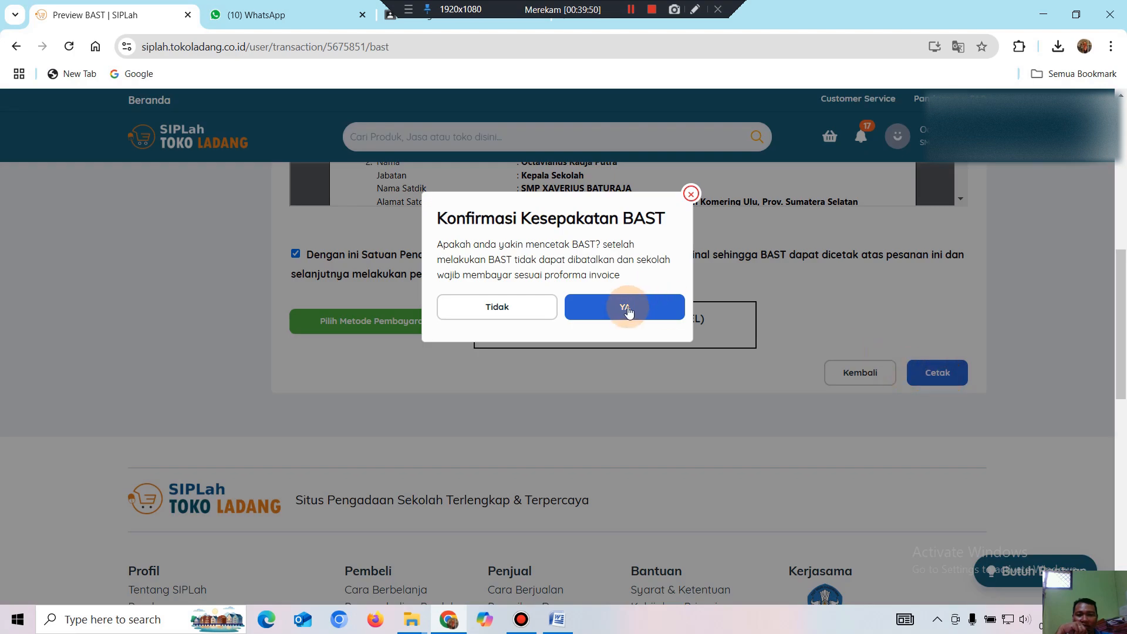
click(637, 309)
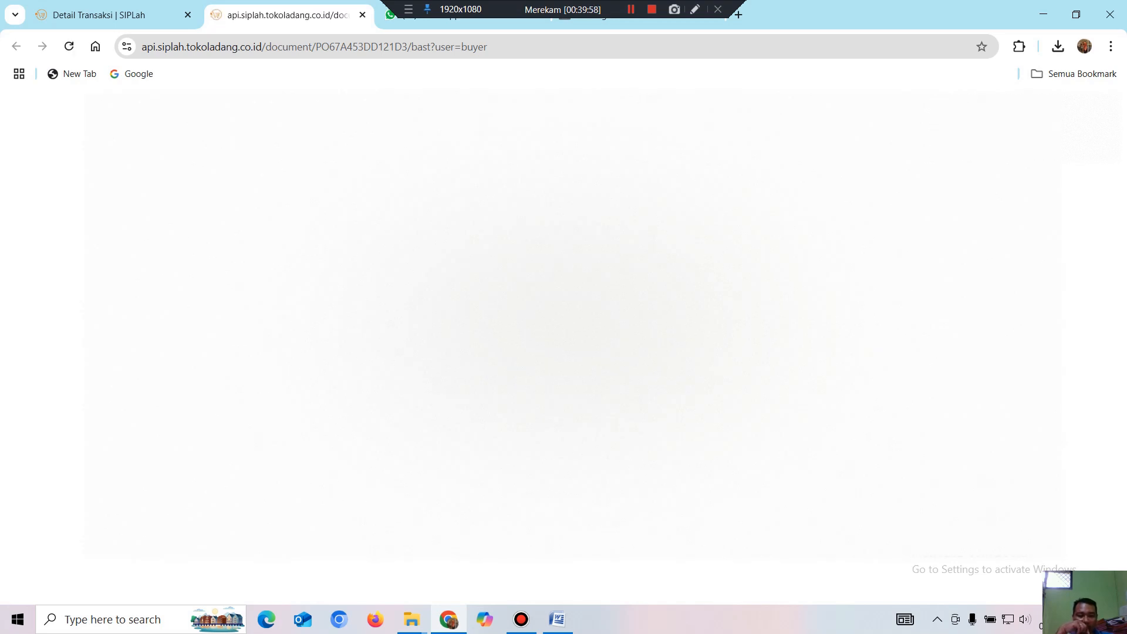
Start saving the BAST PDF with Ctrl+S and go to the Downloads folder.
scroll(667, 317, down, 10)
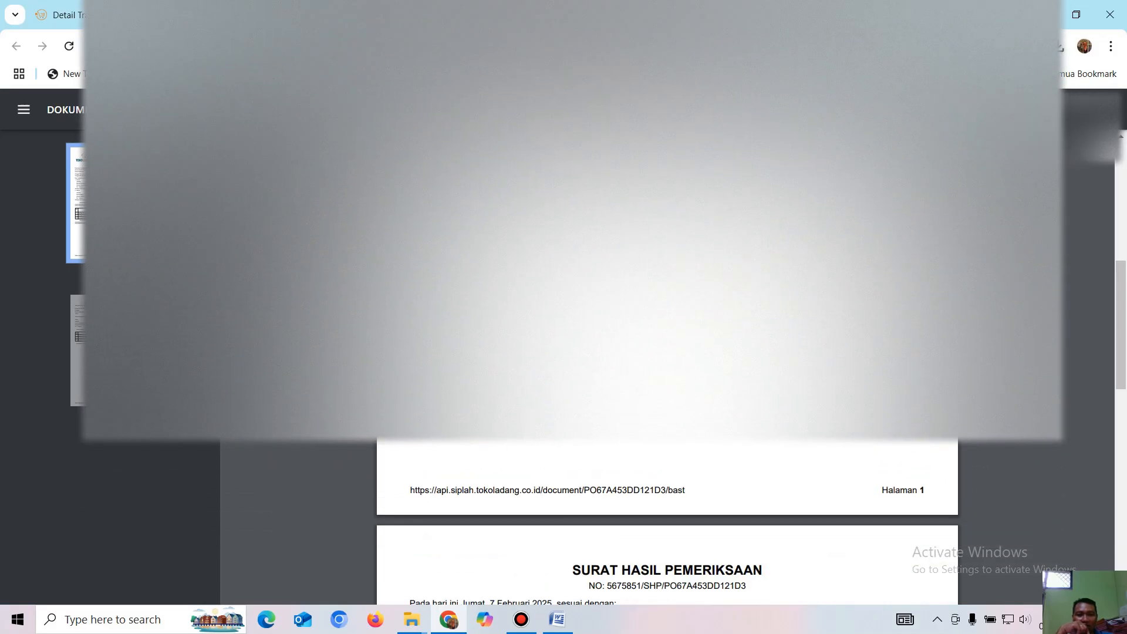
scroll(667, 528, down, 3)
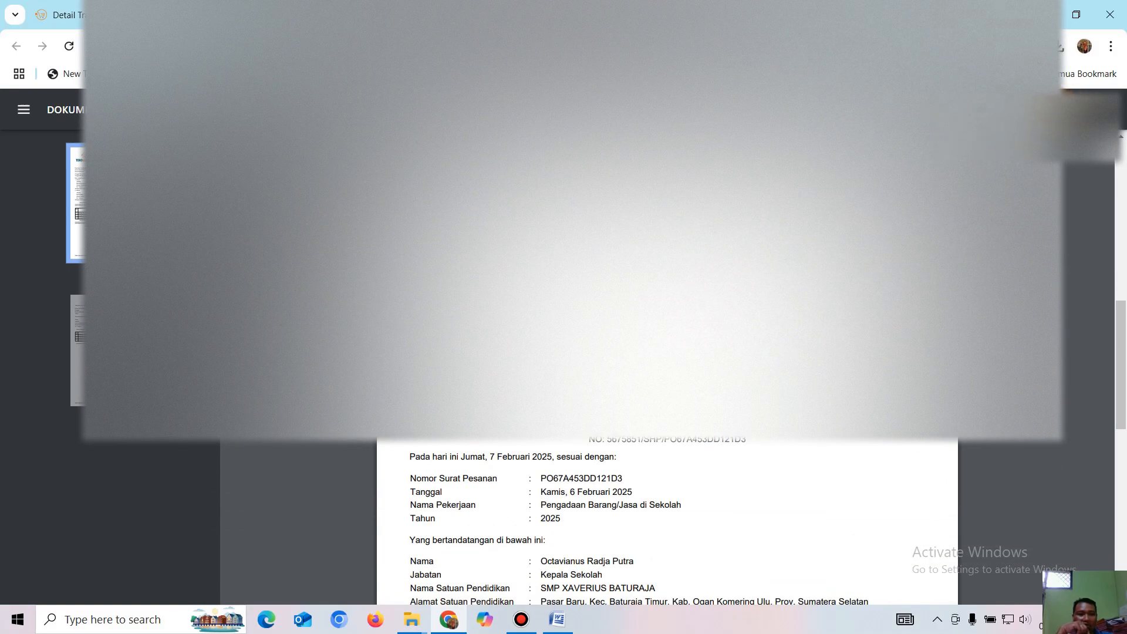
key(ctrl+s)
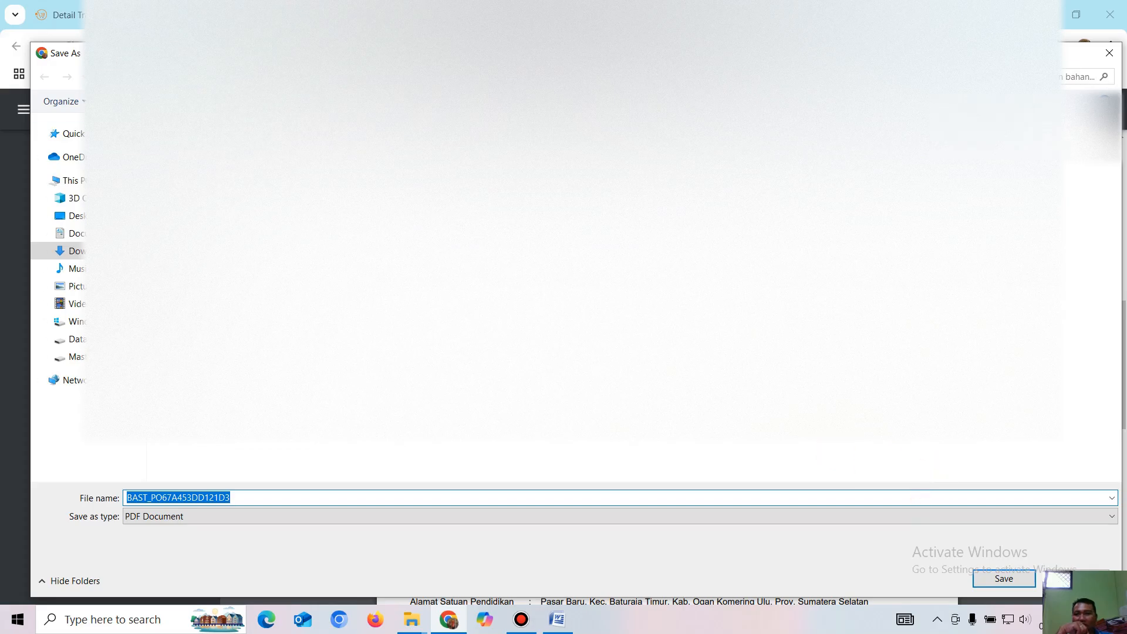
click(231, 83)
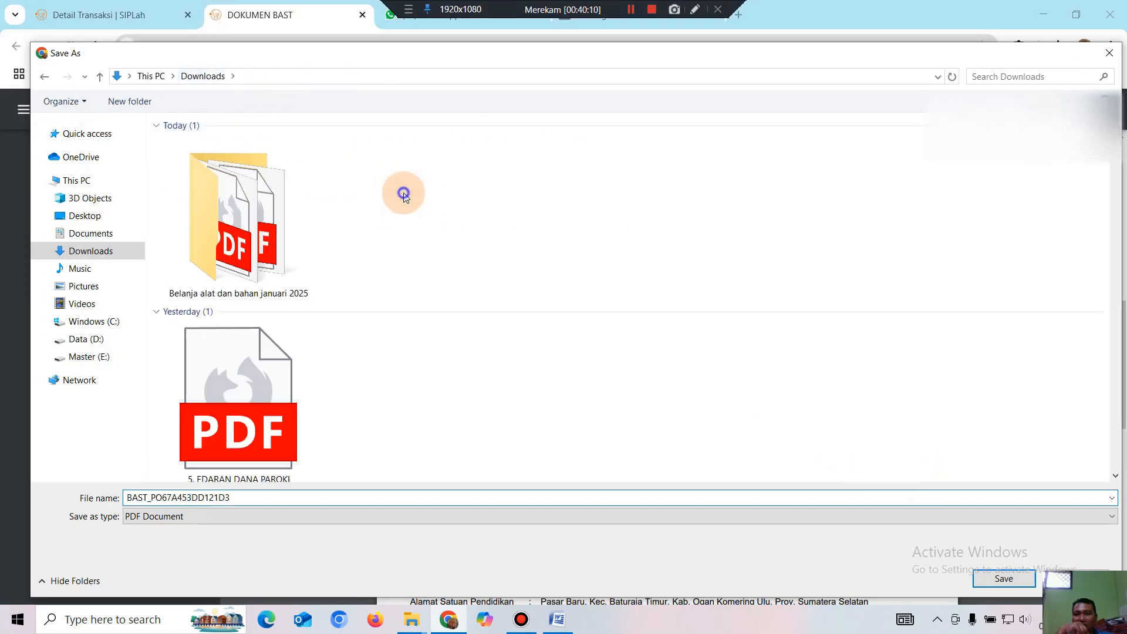
Create a new folder 'belanja kertas bulan januari 2025' in Downloads and open it.
right_click(404, 193)
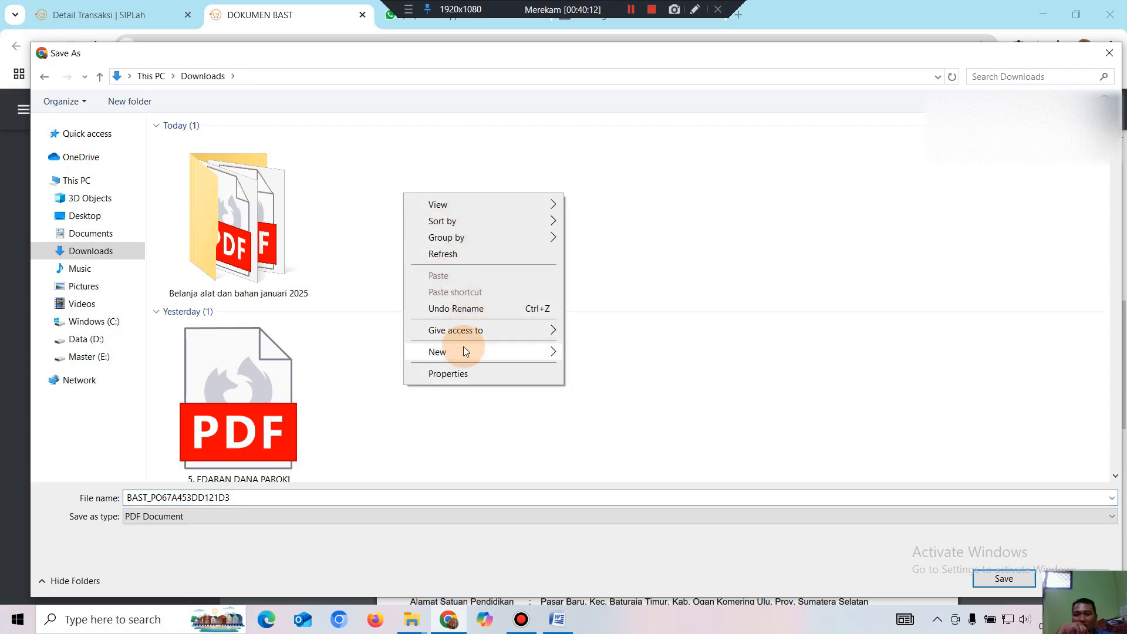
mouse_move(461, 353)
click(574, 353)
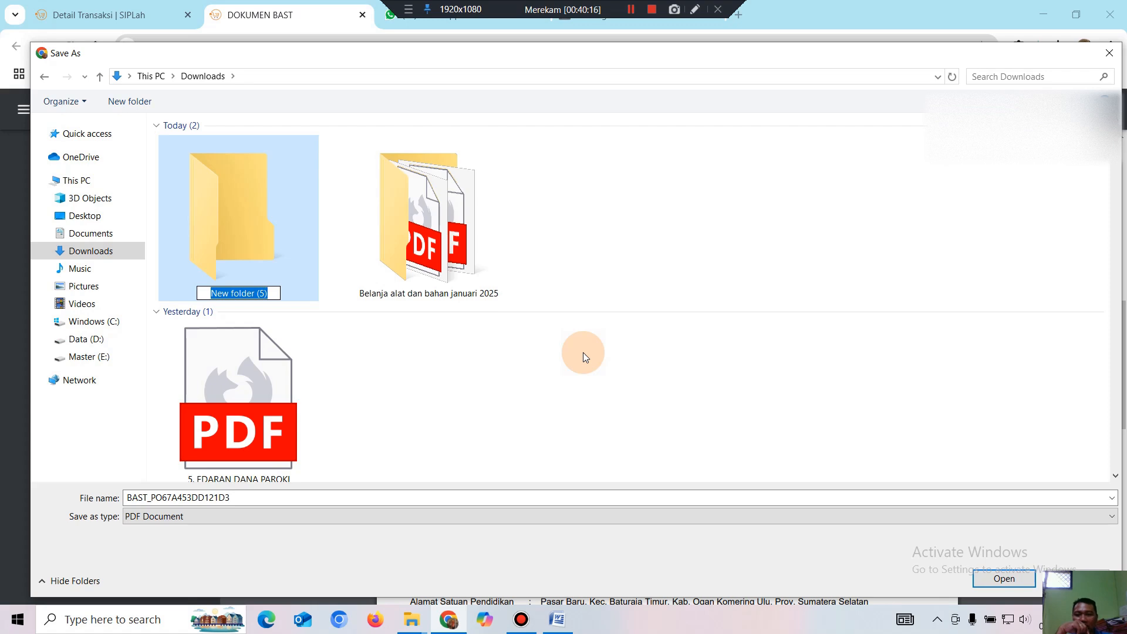
text(b)
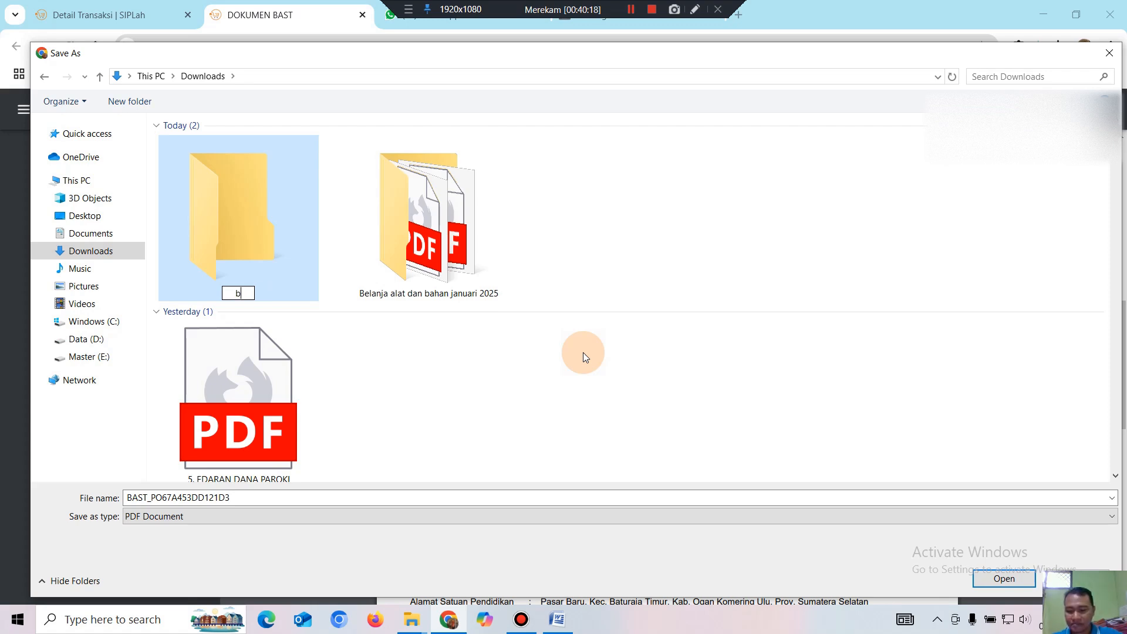
text(elanja kertas bulan januari 2025)
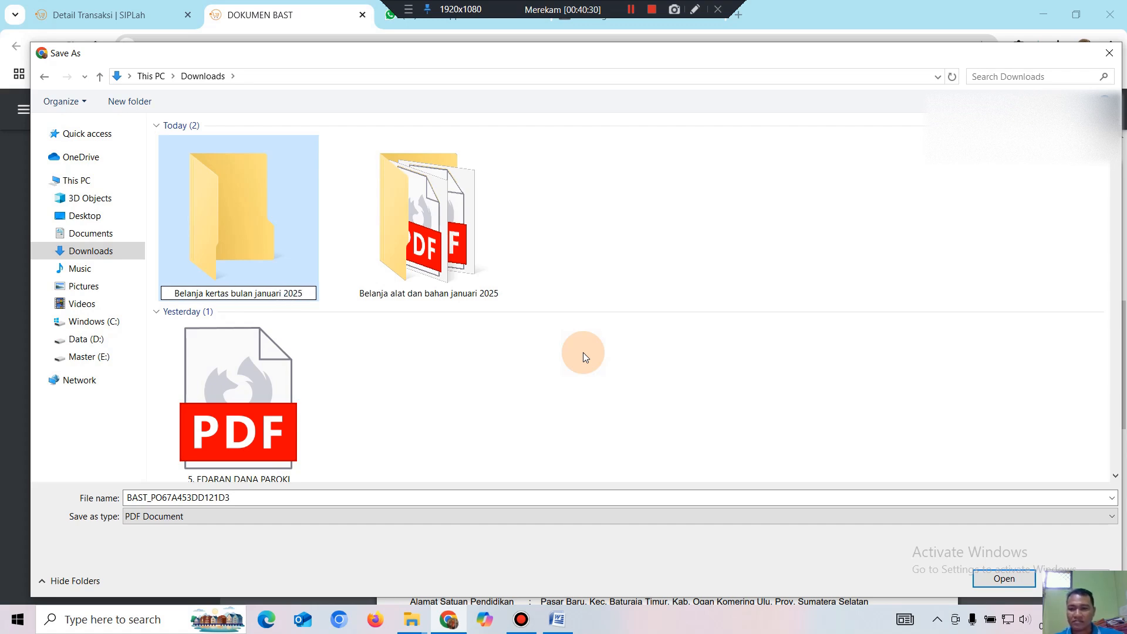
click(667, 209)
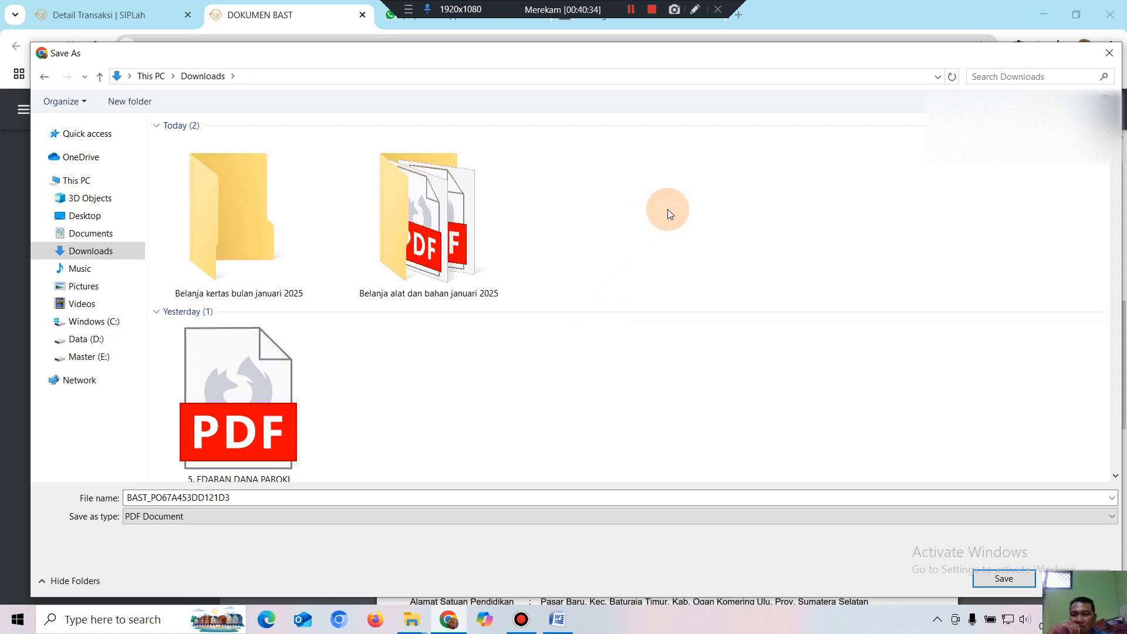
double_click(231, 244)
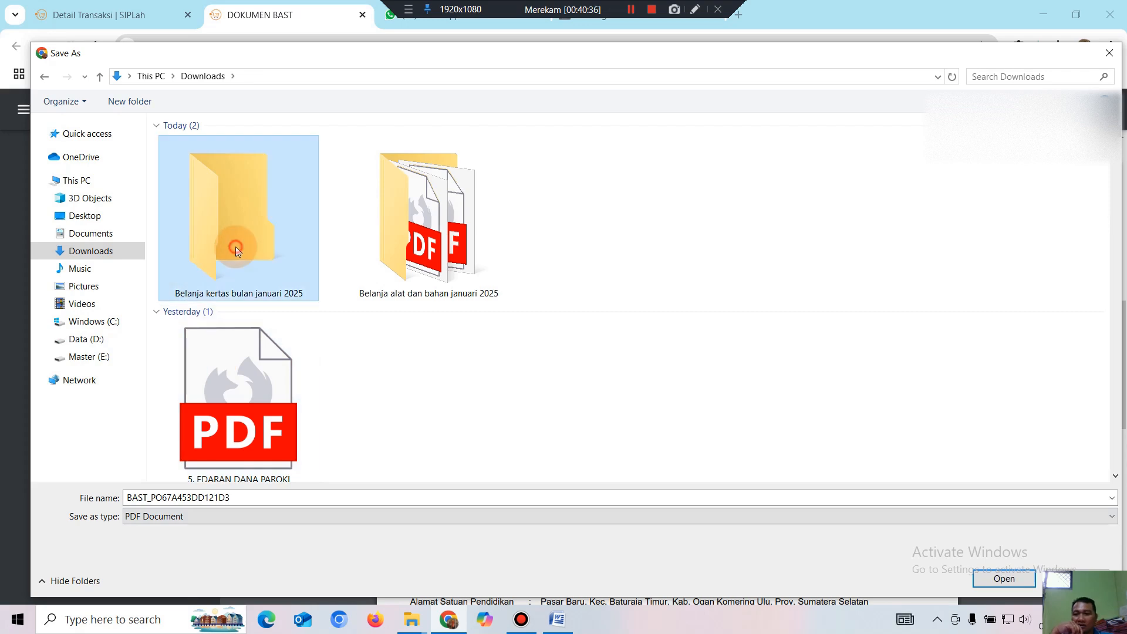